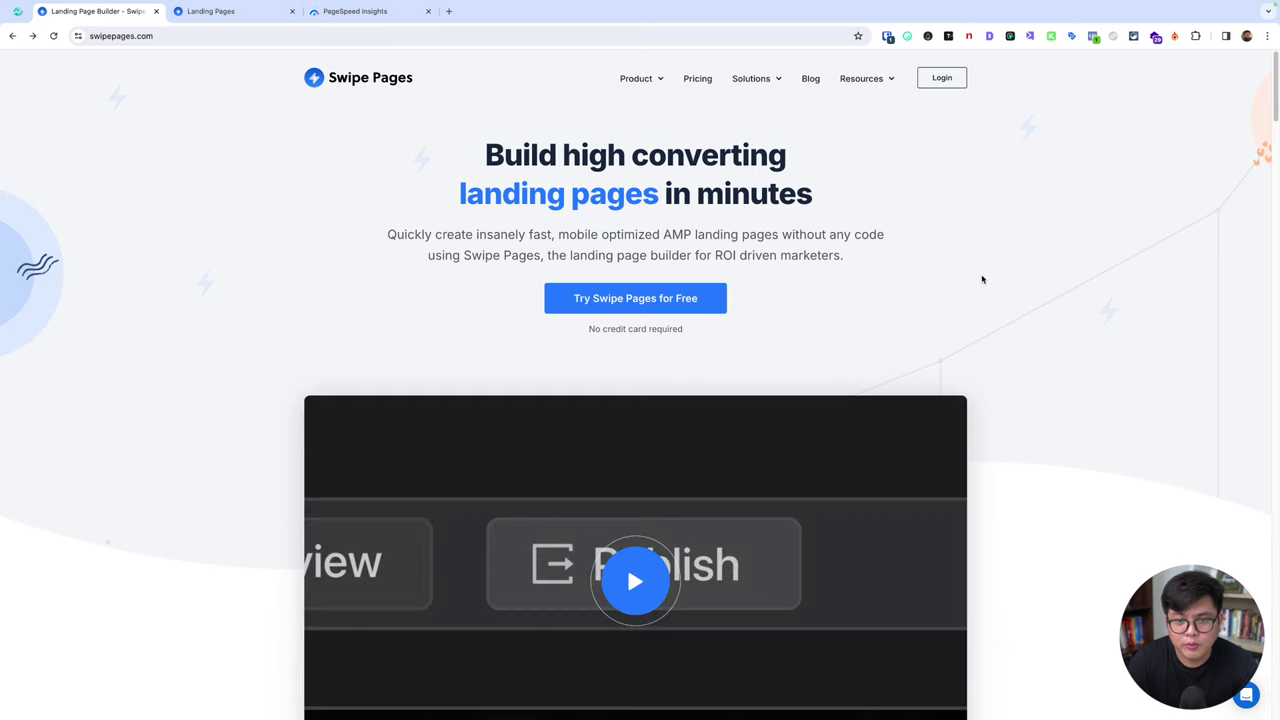
- Scroll through the Swipe Pages website, reviewing sections such as the AMP heading
scroll(982, 279, "down", 5)
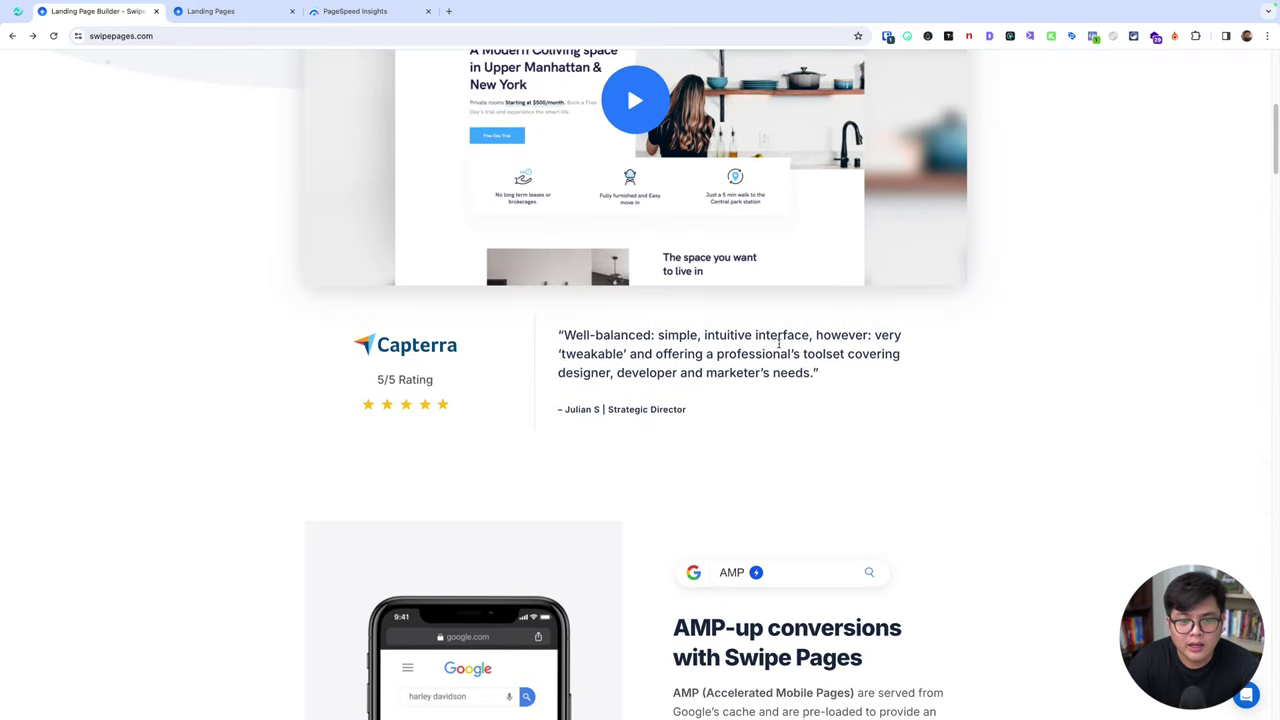
scroll(779, 343, "down", 2)
left_click_drag(673, 396, 759, 397)
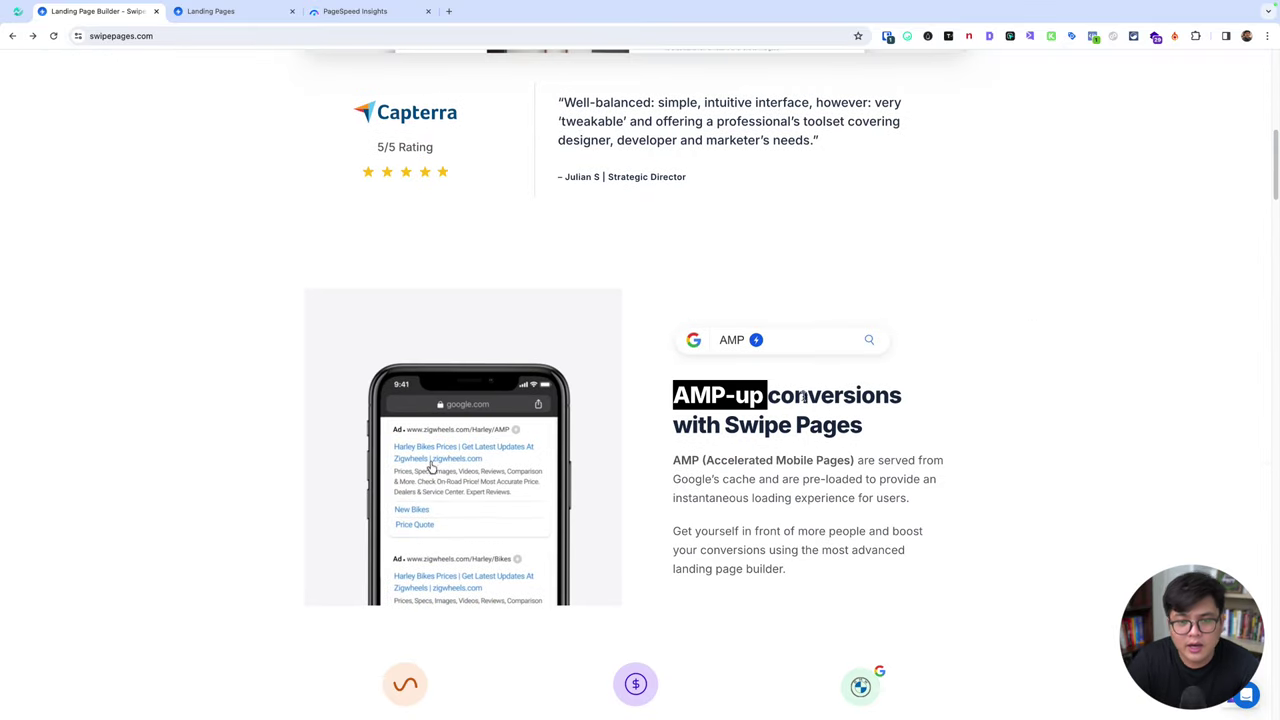
left_click(641, 350)
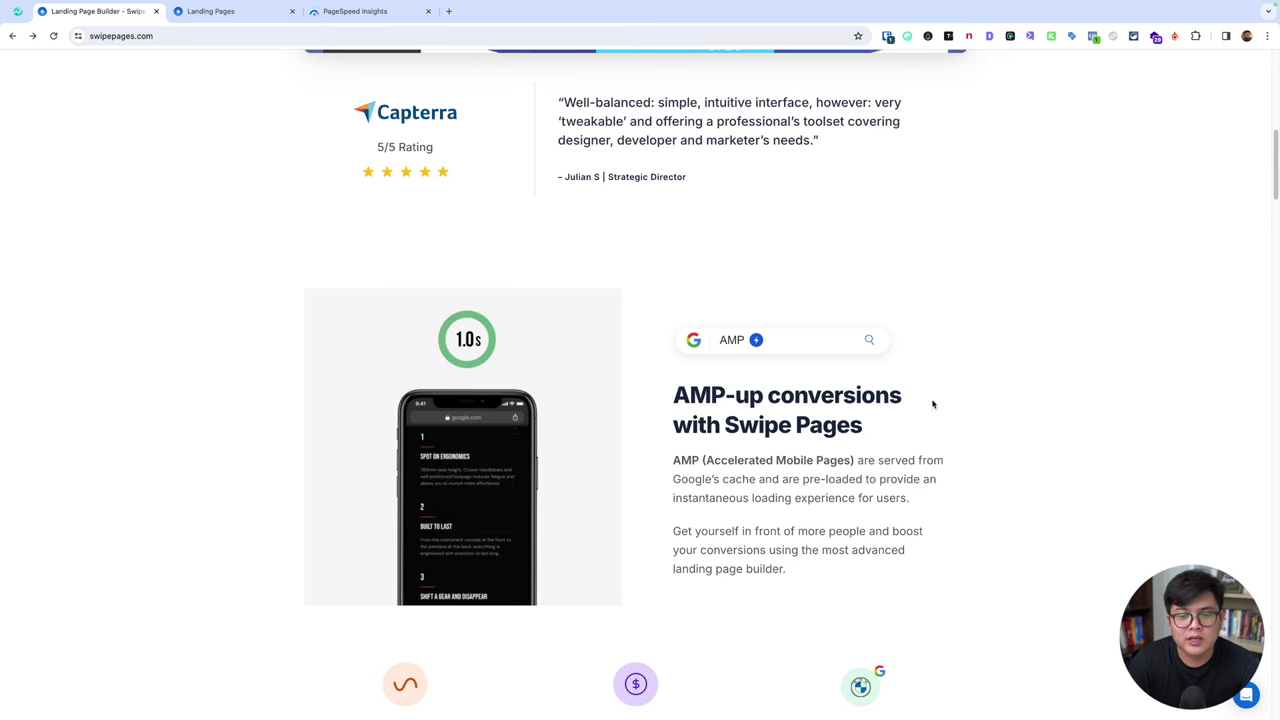
scroll(931, 403, "down", 2)
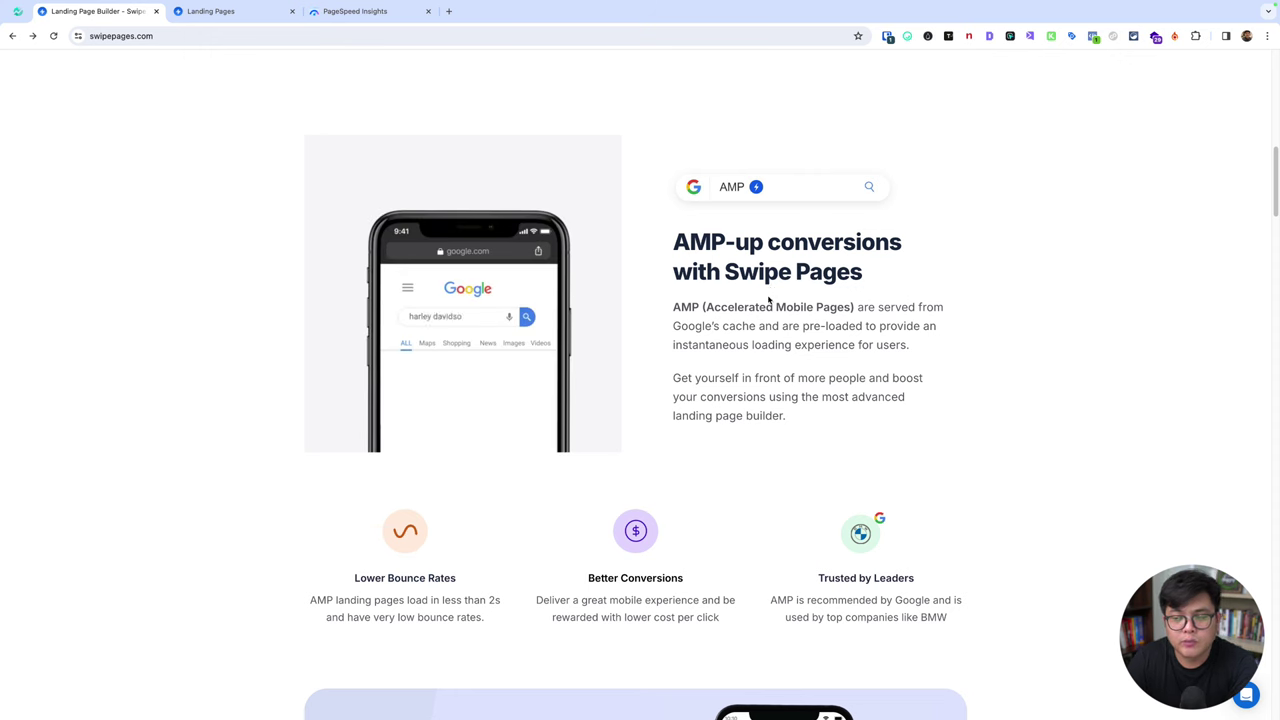
scroll(756, 324, "down", 5)
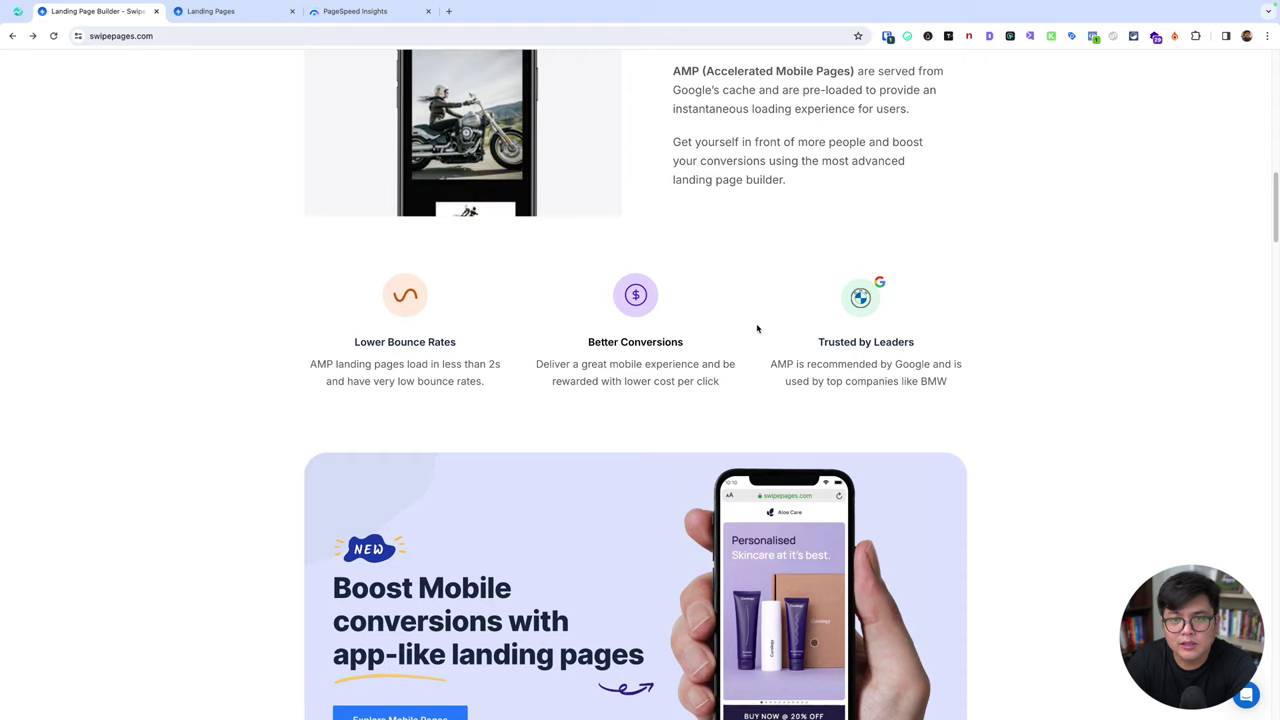
scroll(757, 328, "down", 4)
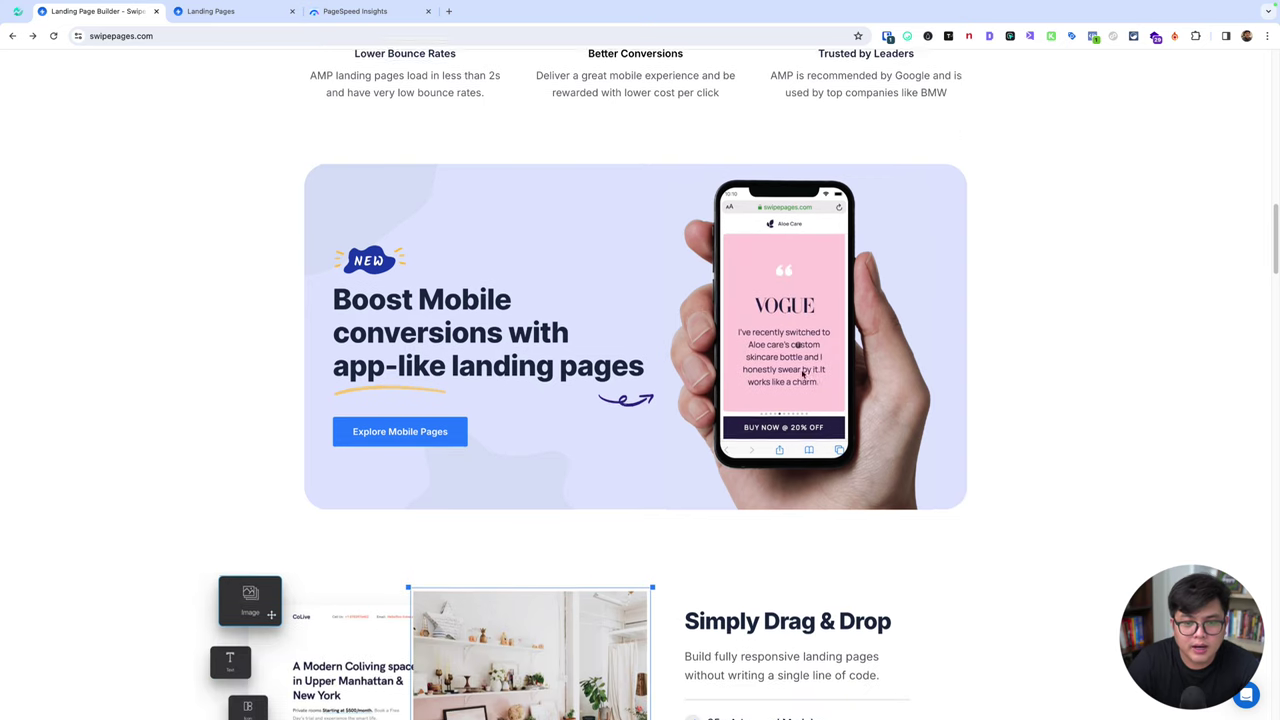
scroll(813, 354, "down", 3)
scroll(857, 323, "down", 5)
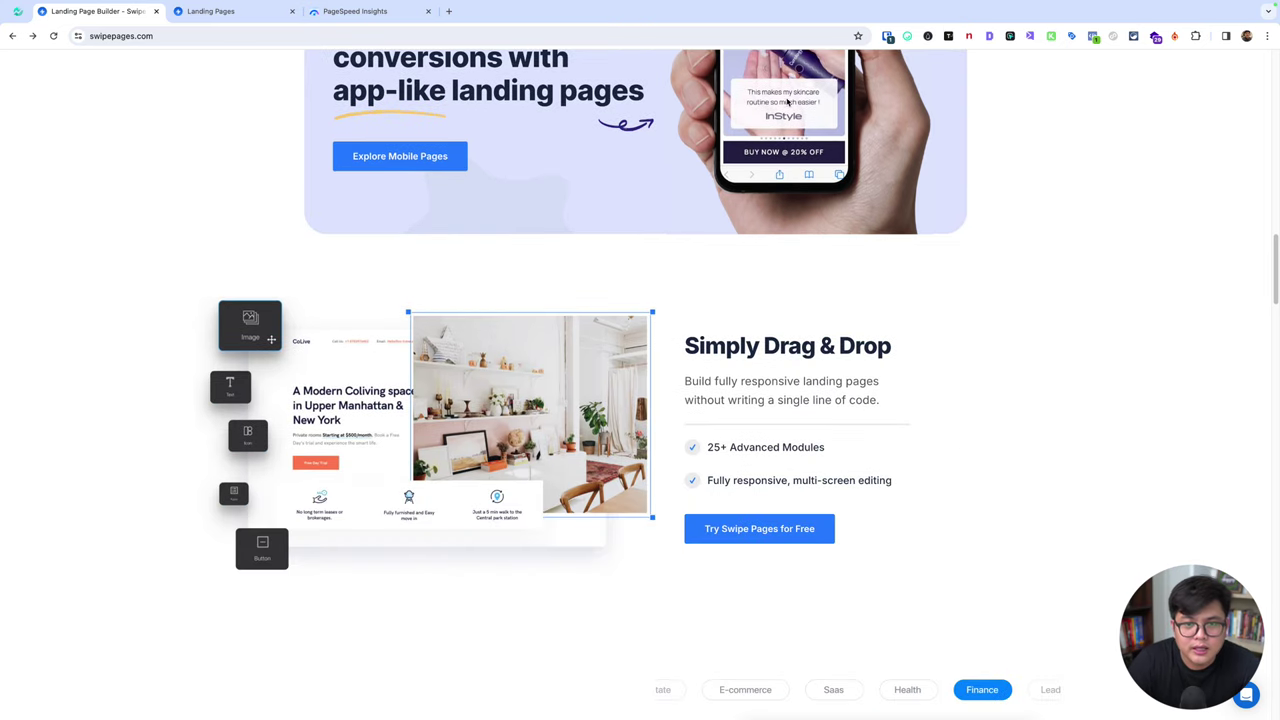
scroll(806, 281, "down", 2)
scroll(806, 281, "down", 3)
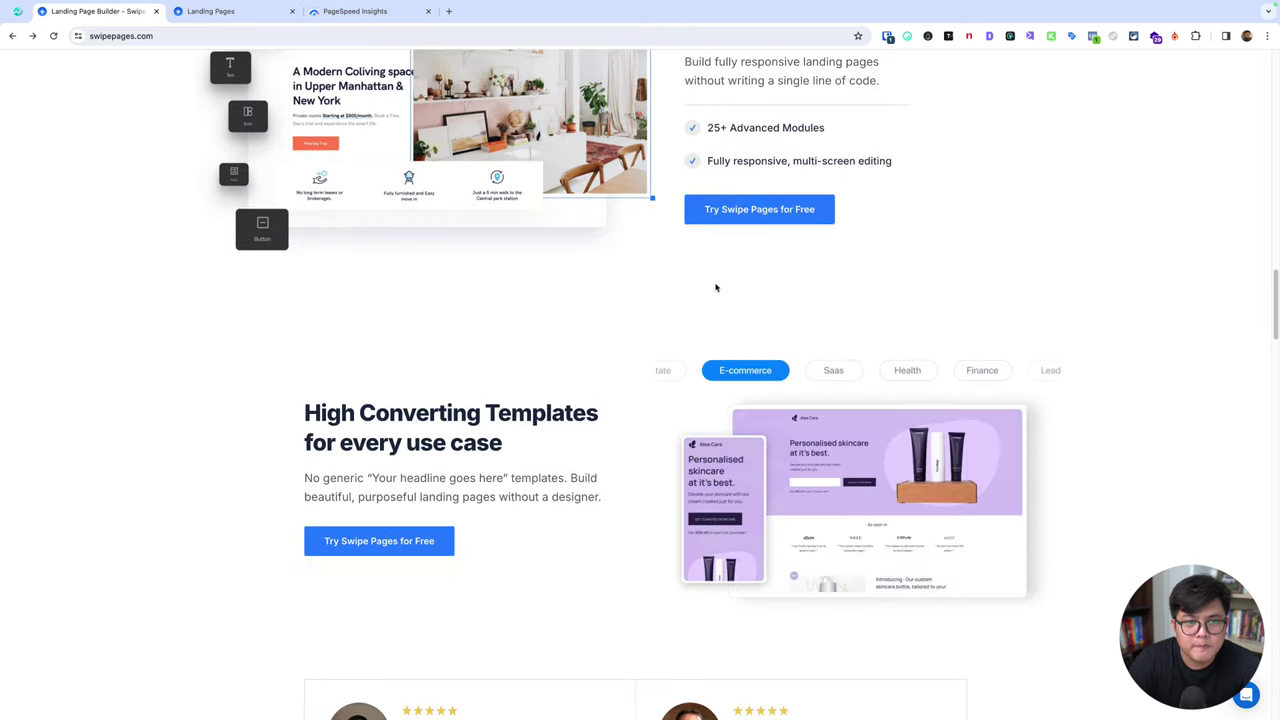
scroll(715, 288, "down", 3)
scroll(694, 256, "down", 3)
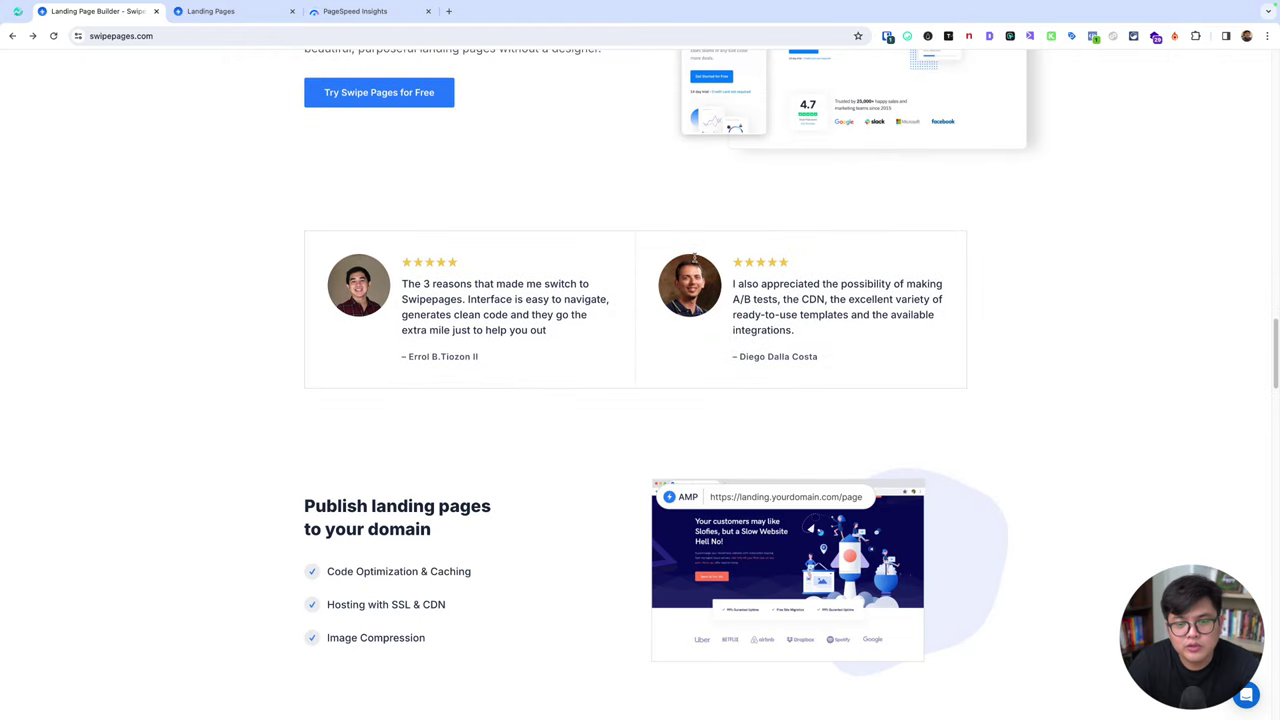
scroll(617, 309, "down", 3)
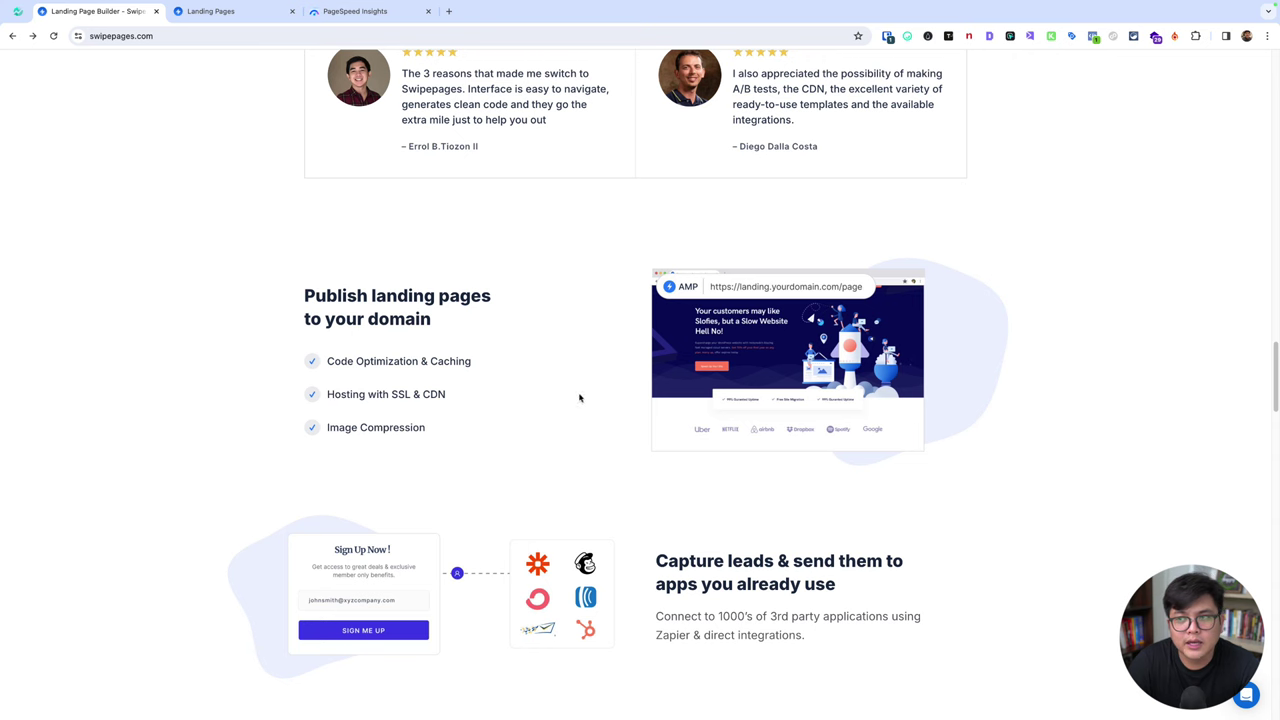
scroll(622, 393, "down", 3)
scroll(622, 393, "up", 1)
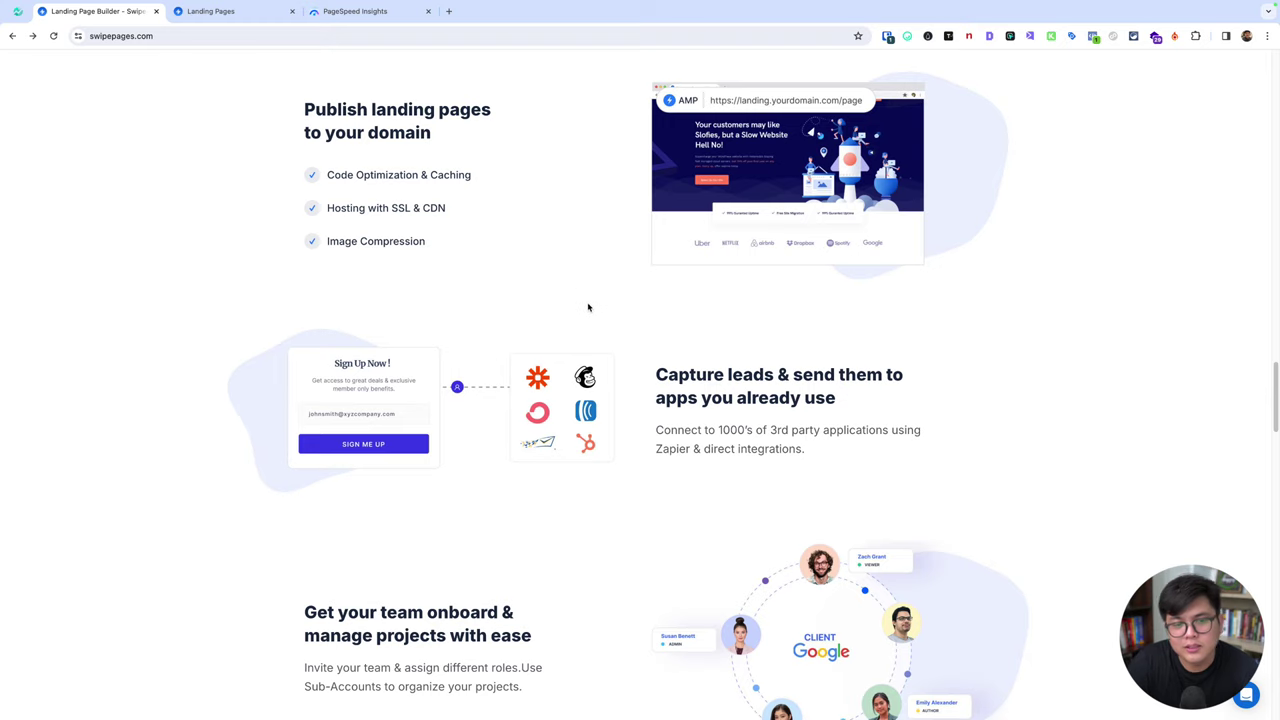
scroll(588, 308, "down", 3)
scroll(677, 323, "down", 3)
scroll(677, 323, "down", 2)
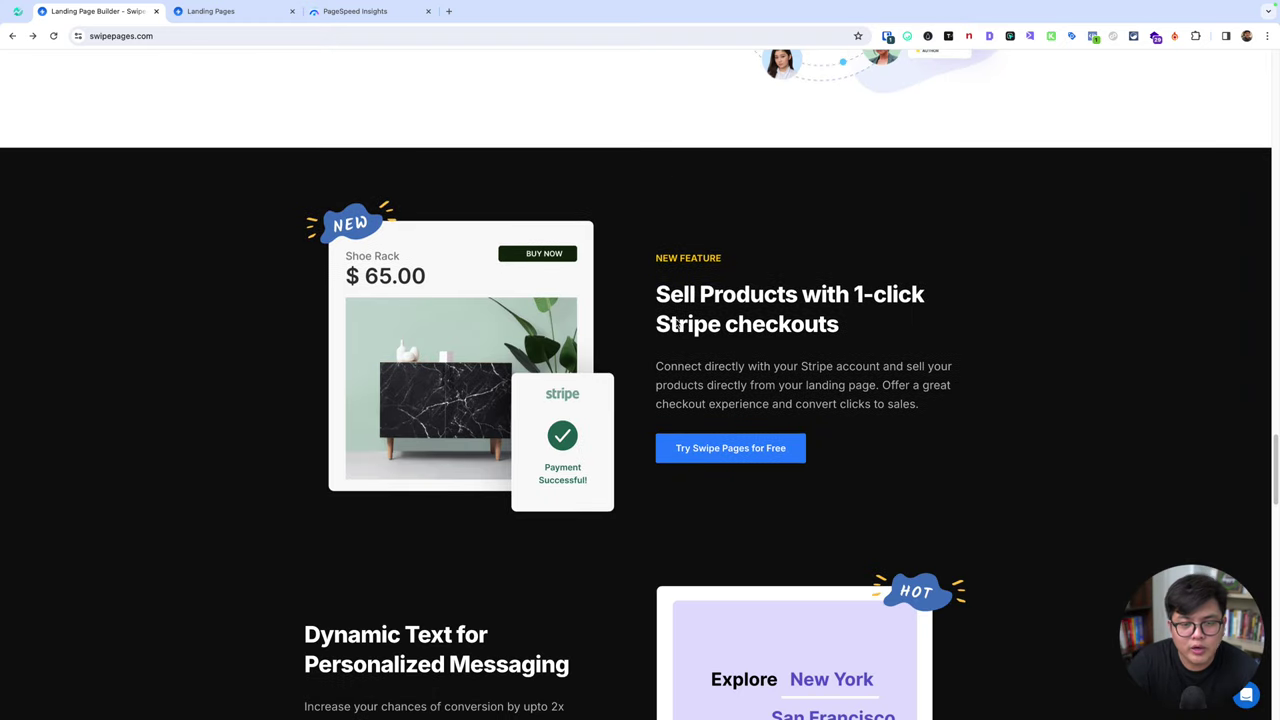
scroll(704, 316, "down", 3)
scroll(704, 316, "down", 2)
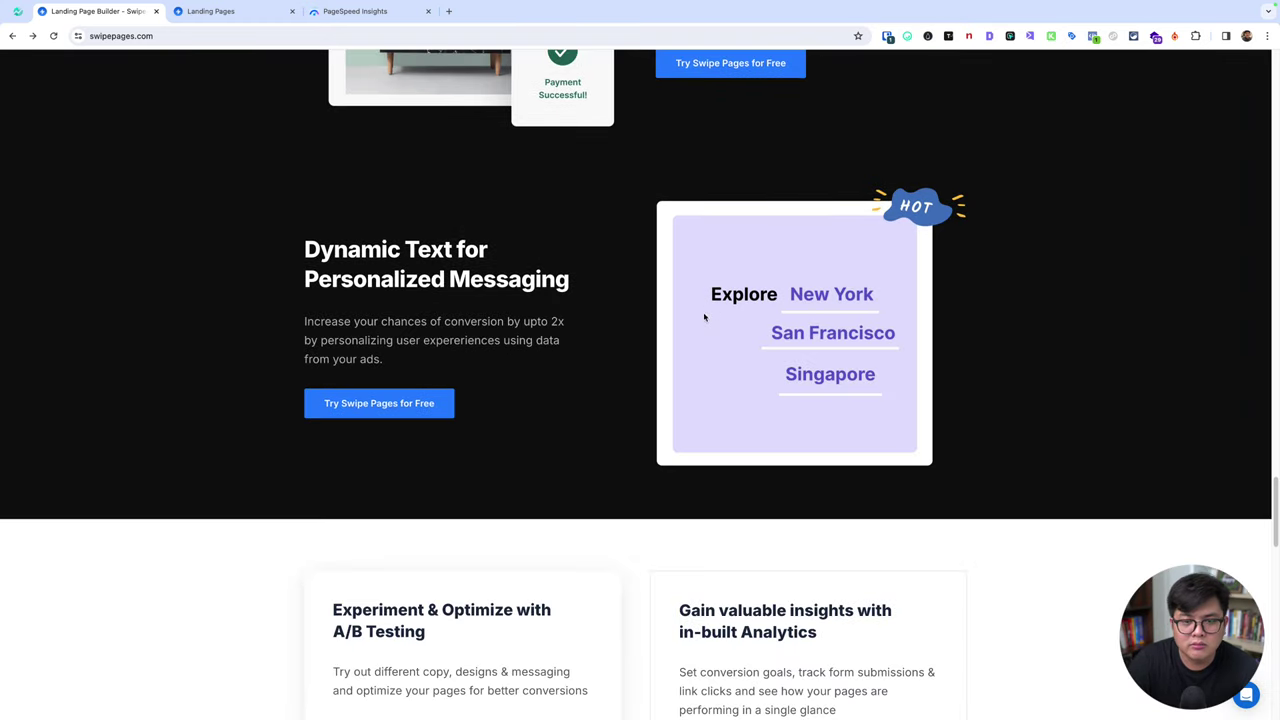
scroll(460, 270, "up", 2)
scroll(605, 285, "up", 1)
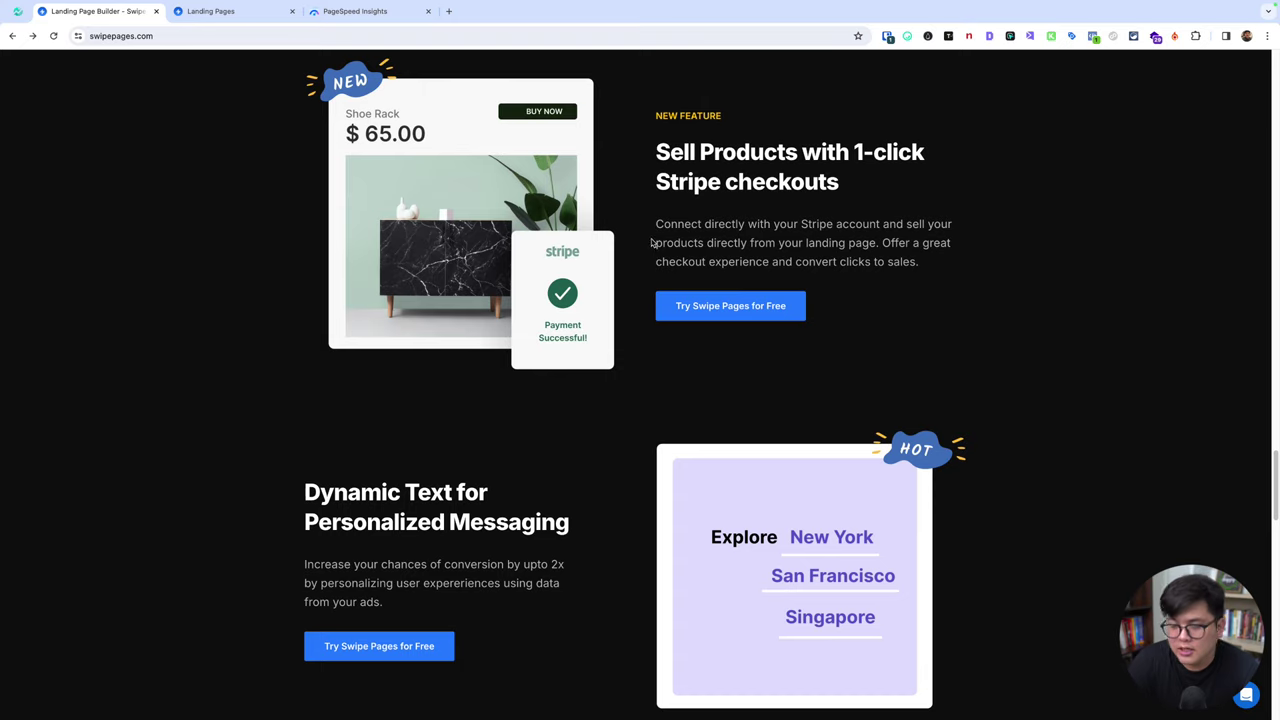
scroll(651, 243, "down", 4)
scroll(629, 274, "down", 2)
scroll(631, 274, "down", 4)
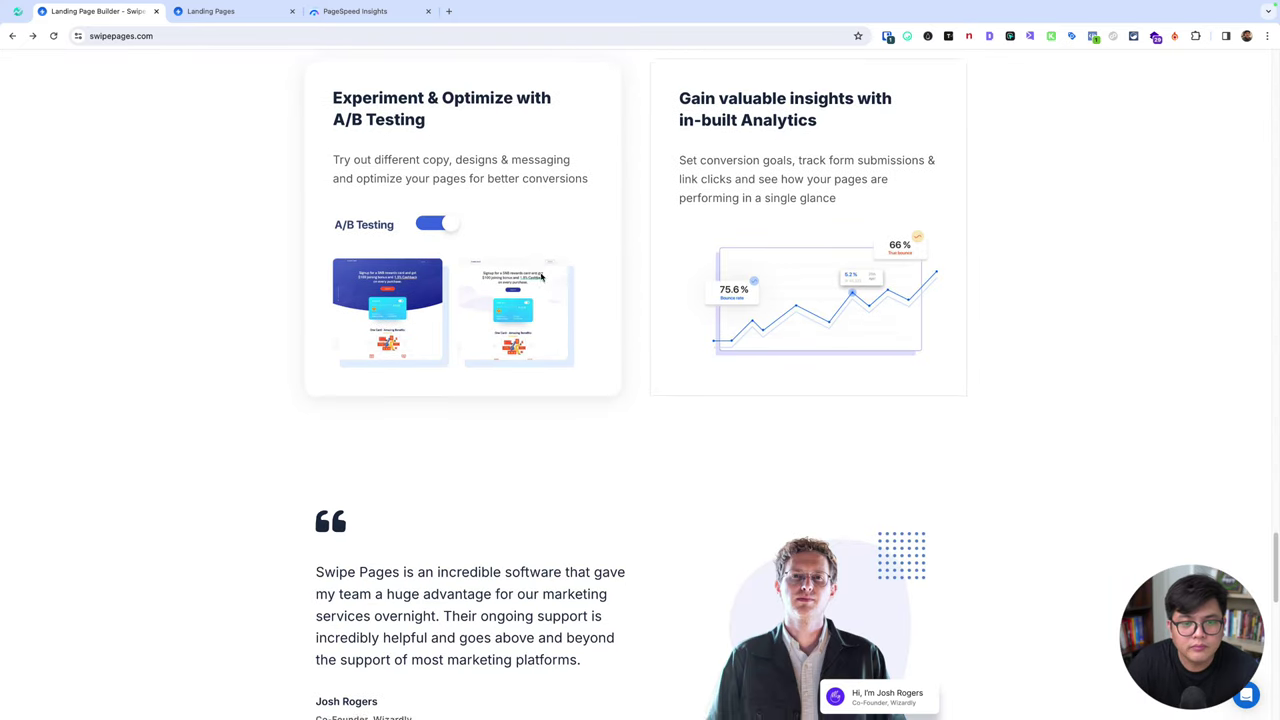
scroll(541, 276, "down", 10)
scroll(541, 276, "down", 3)
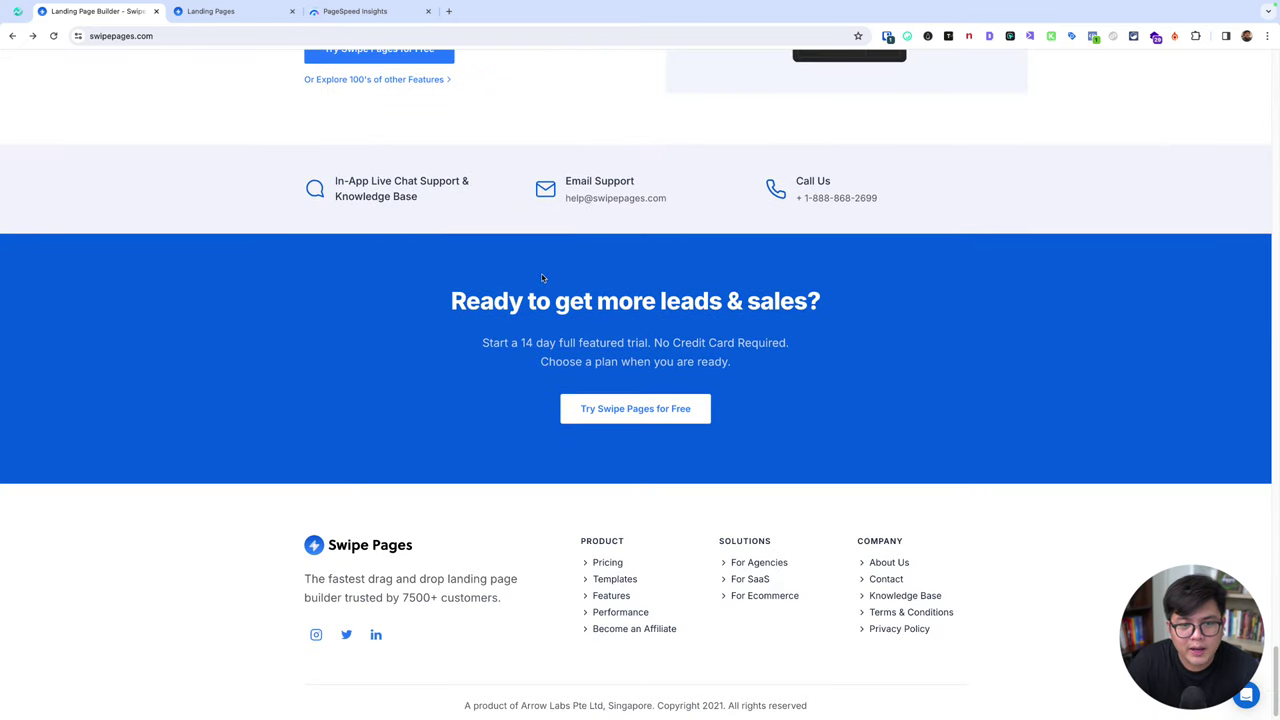
- Open the pricing page and check the Startup plan's $29 price and 20,000 traffic limit
left_click(611, 565)
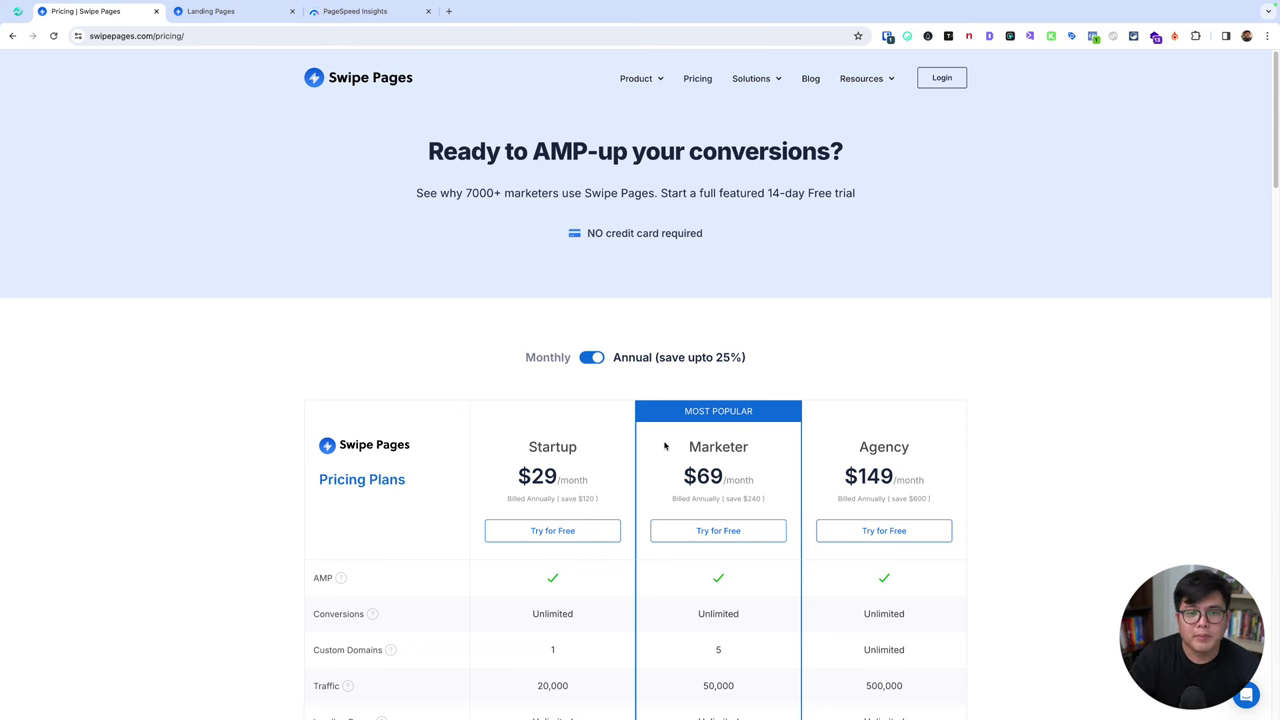
scroll(823, 244, "down", 3)
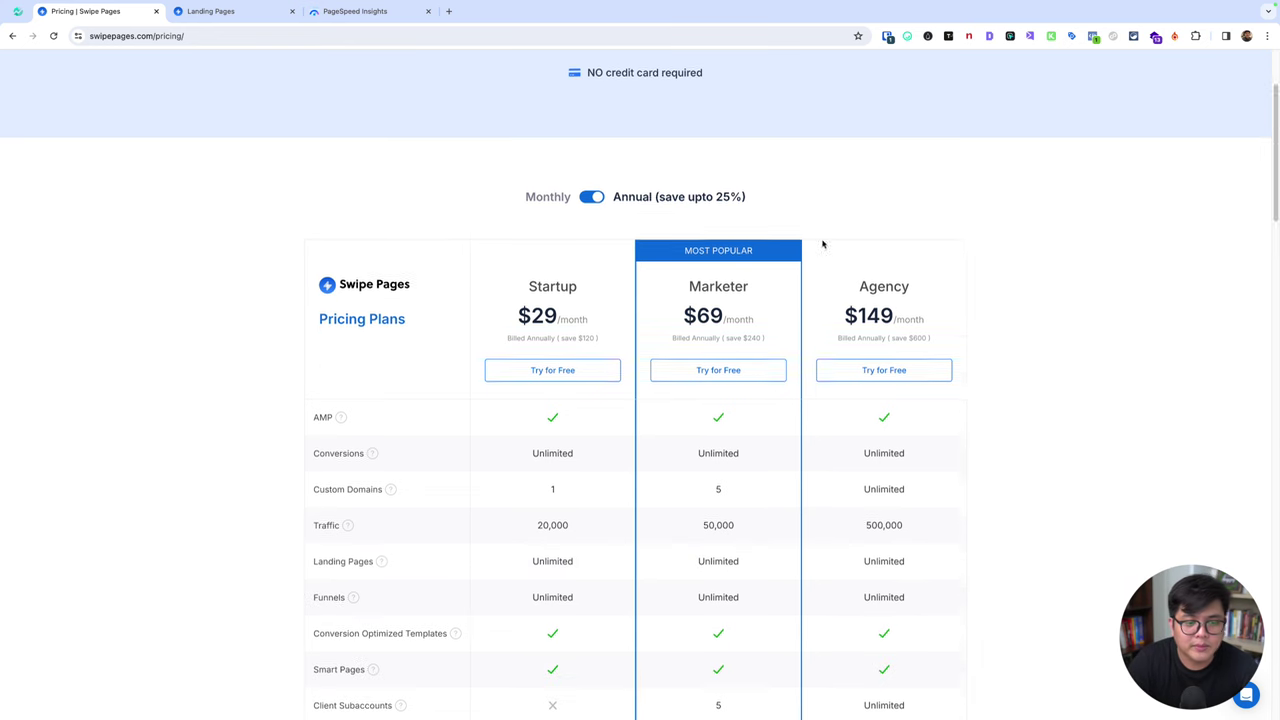
left_click_drag(537, 463, 586, 464)
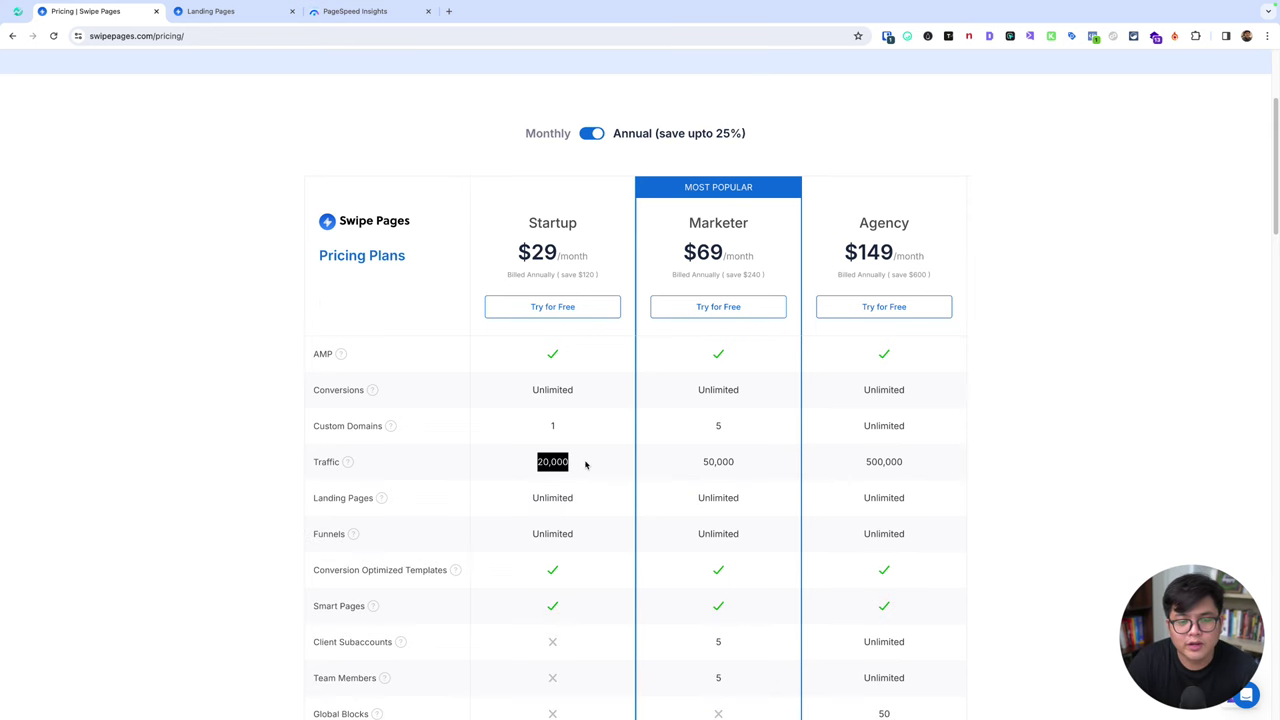
left_click(583, 463)
left_click_drag(524, 258, 558, 253)
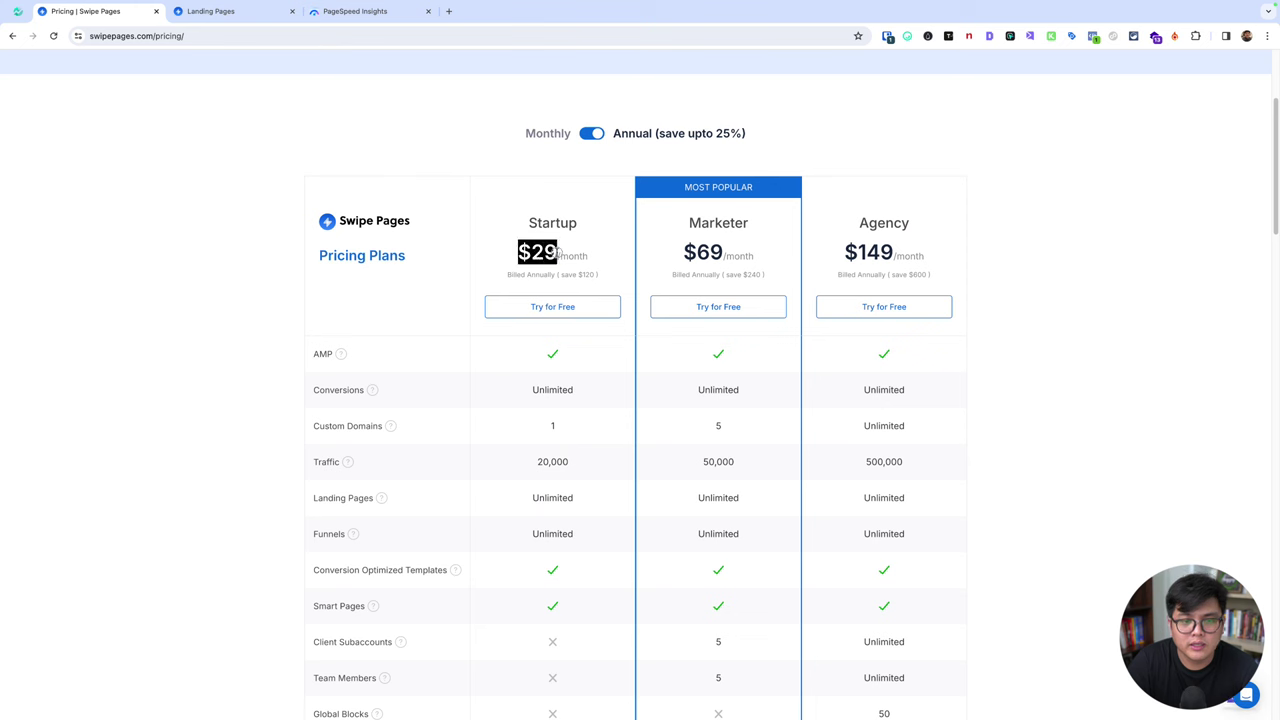
left_click(572, 251)
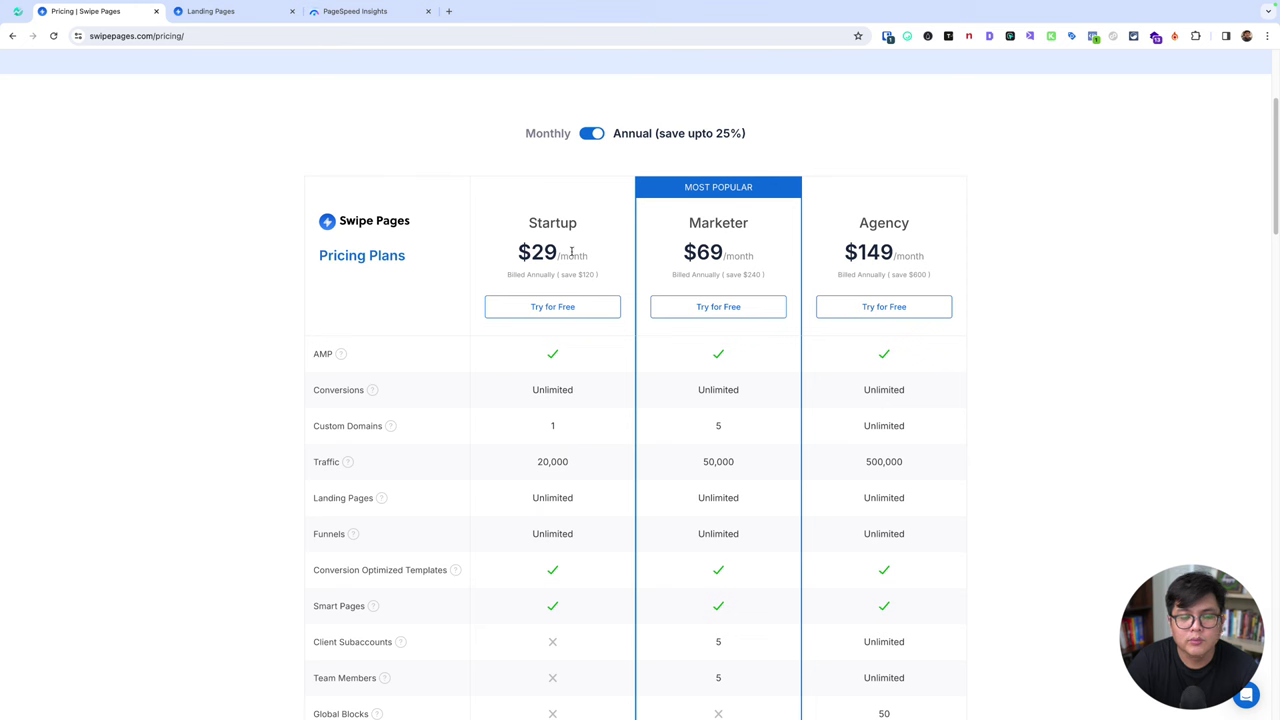
- Compare the Startup plan's $39 monthly price, then return to annual billing
left_click(594, 136)
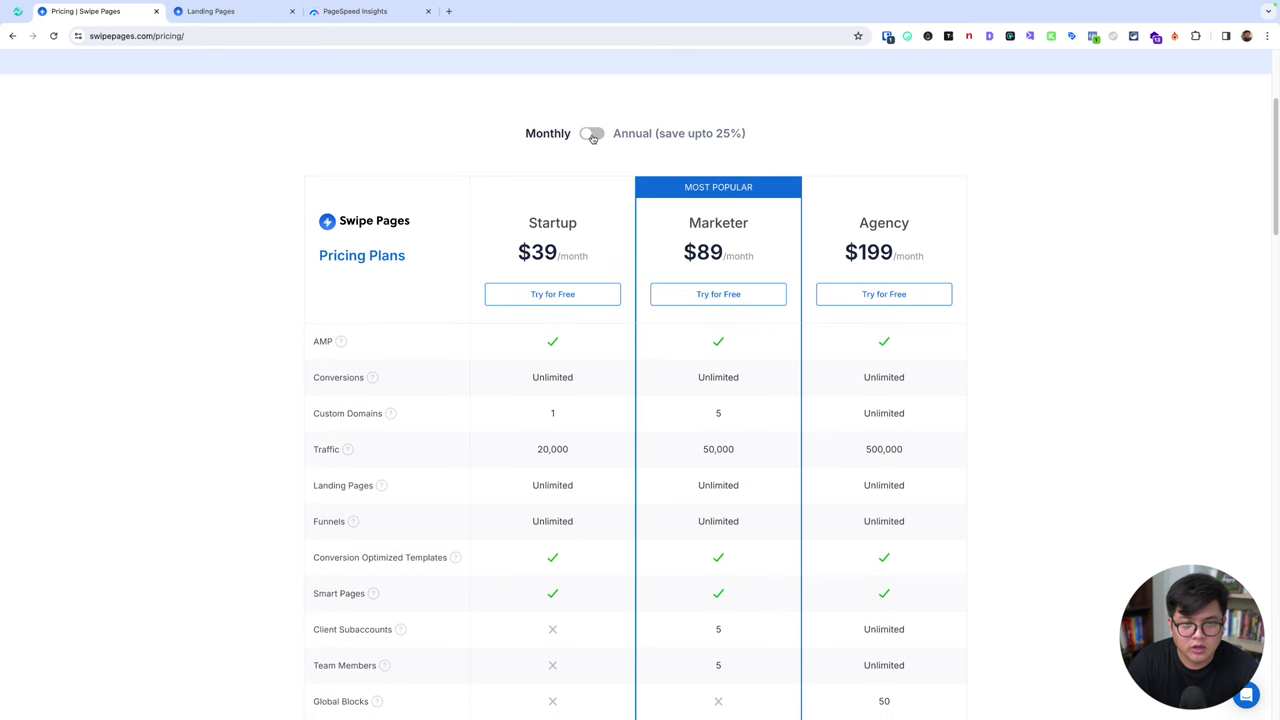
double_click(543, 253)
left_click(594, 250)
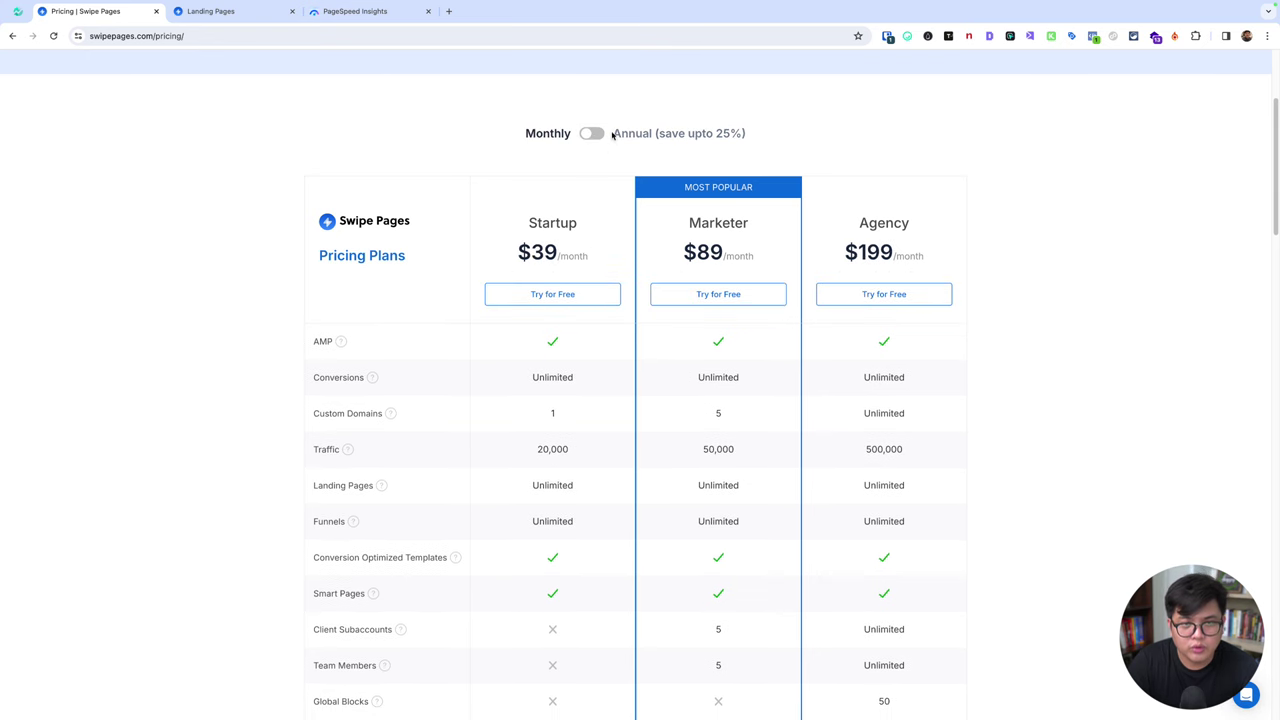
left_click(604, 135)
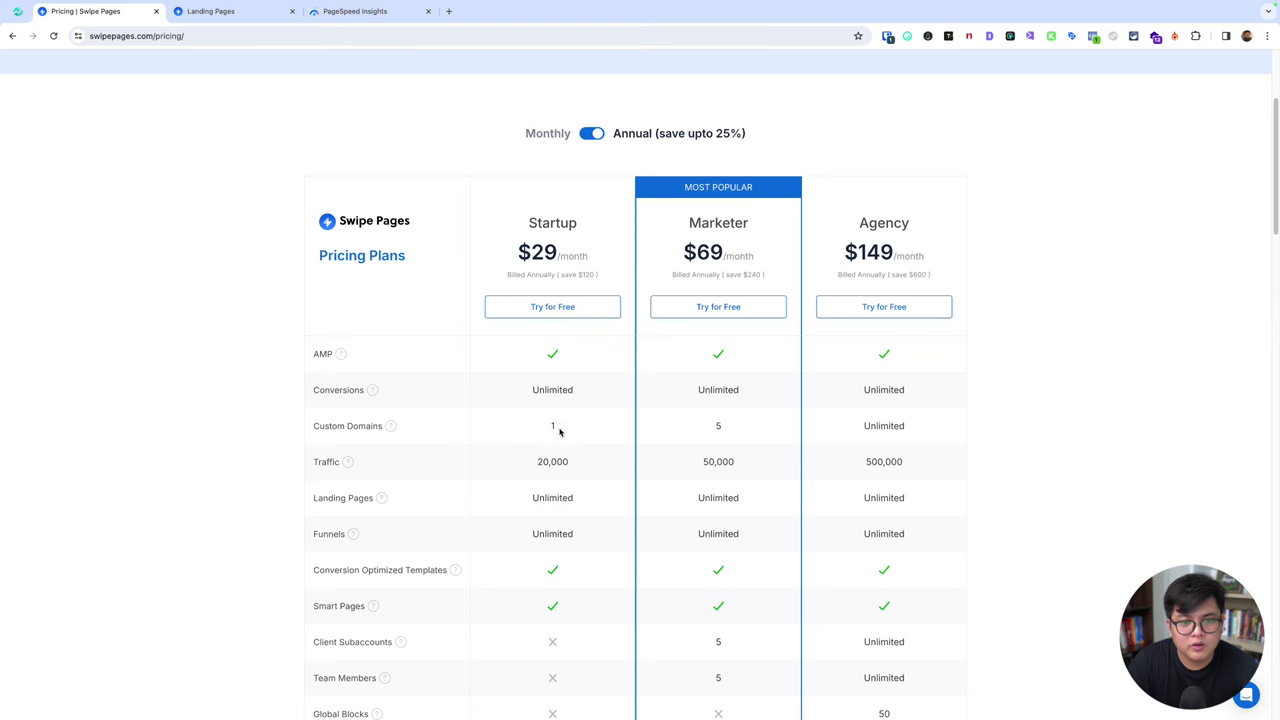
scroll(547, 428, "down", 1)
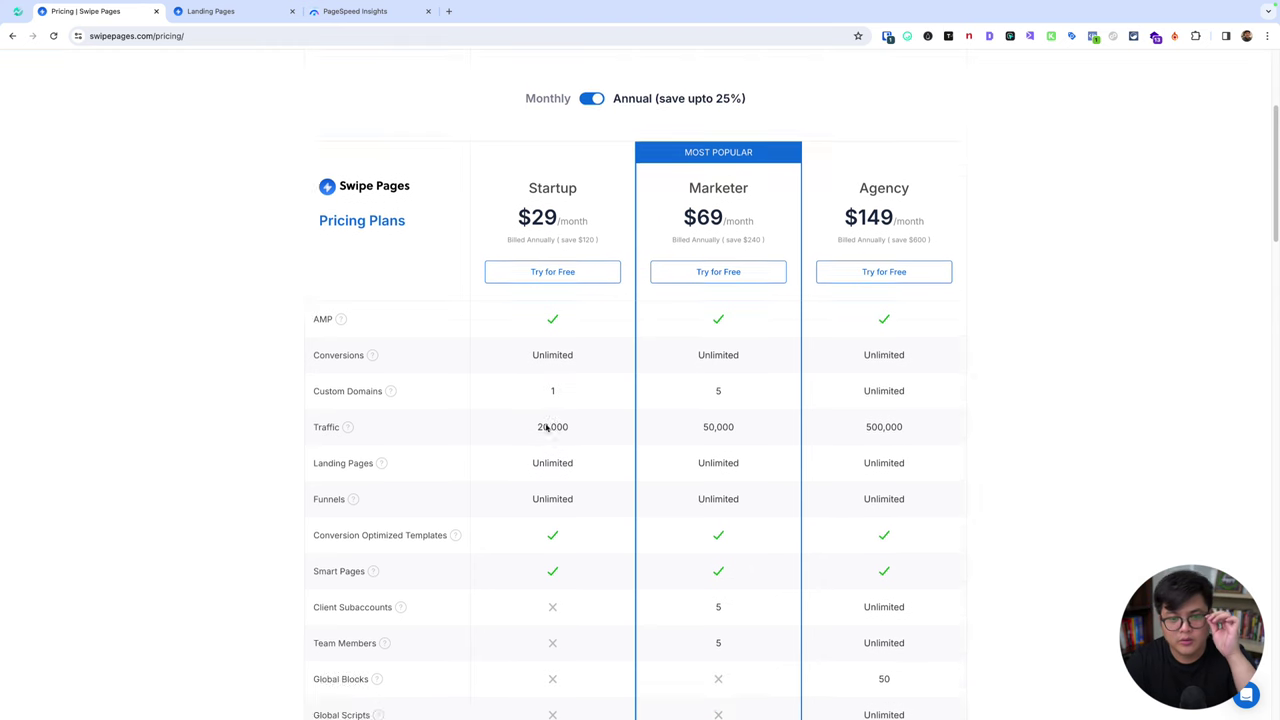
scroll(547, 425, "down", 1)
scroll(548, 420, "down", 2)
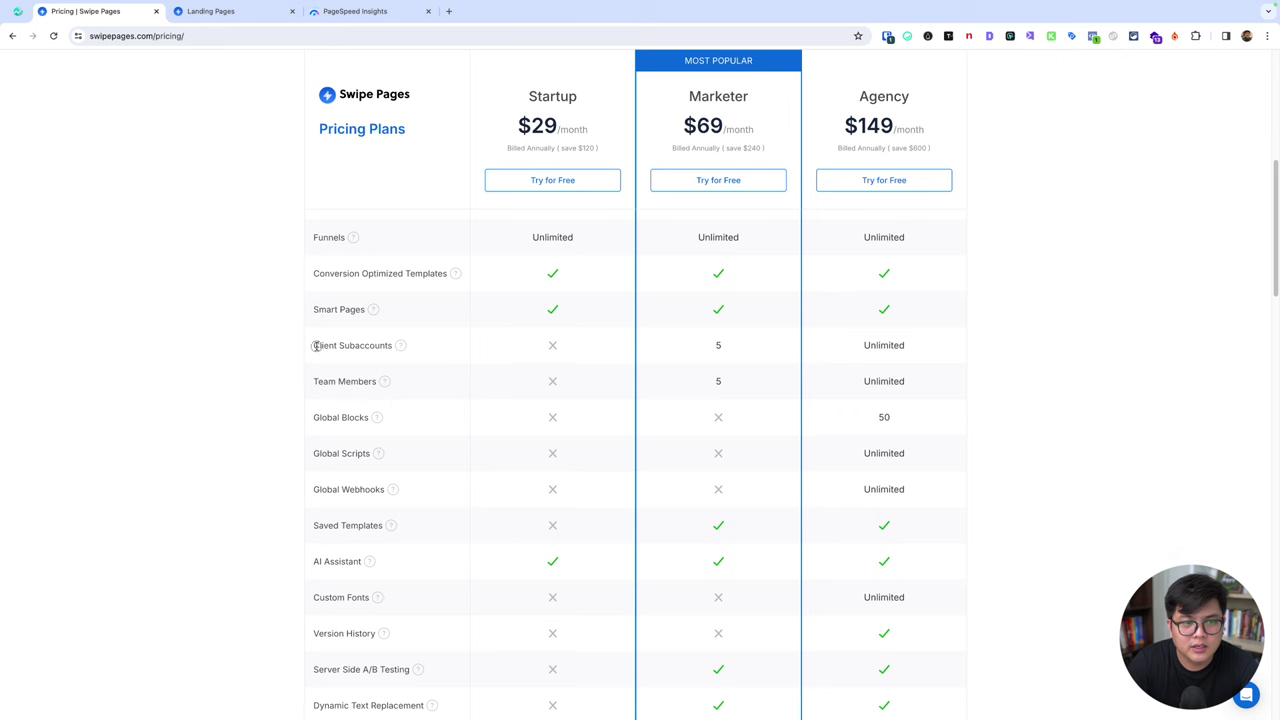
left_click_drag(316, 345, 380, 345)
left_click(540, 190)
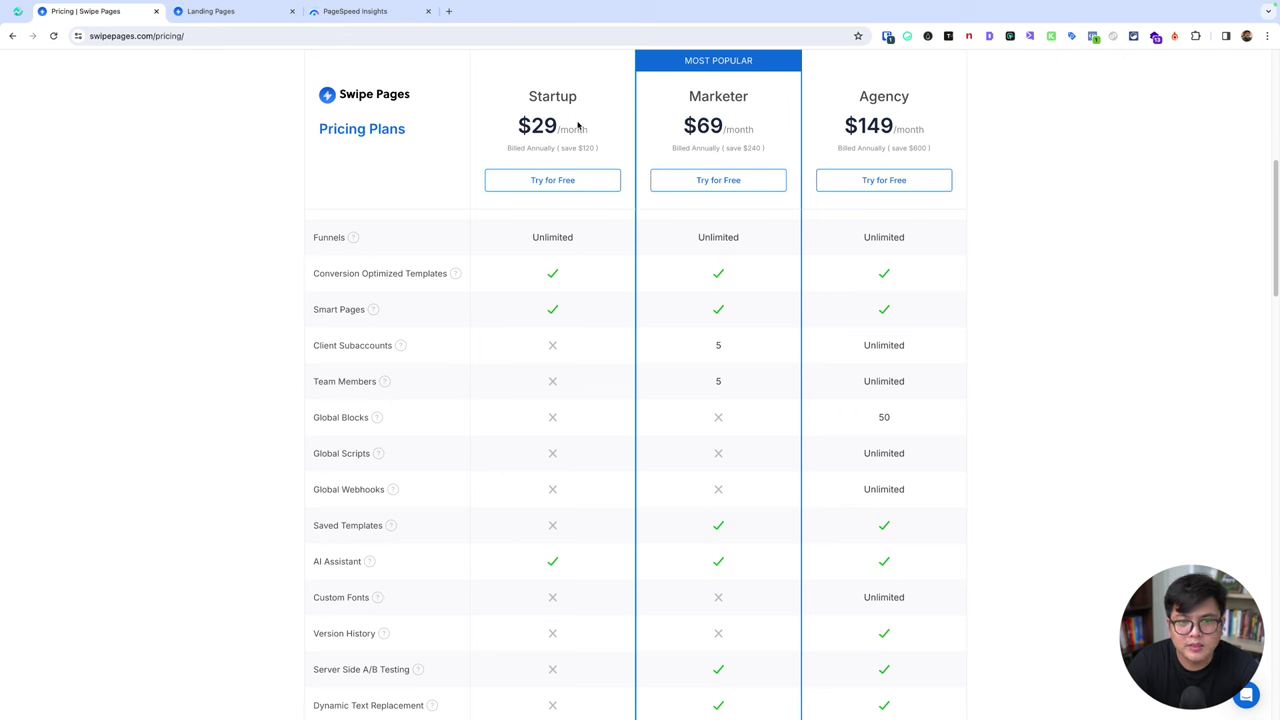
scroll(713, 357, "up", 3)
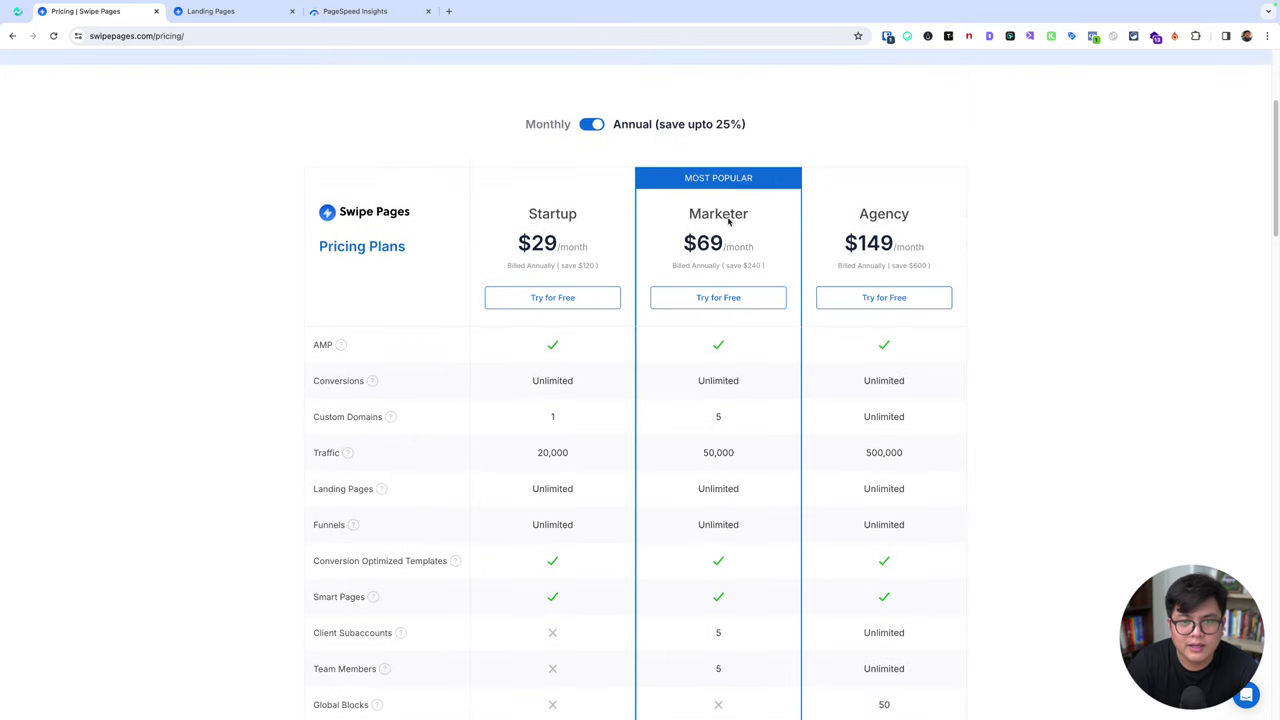
scroll(770, 440, "down", 3)
scroll(734, 446, "down", 3)
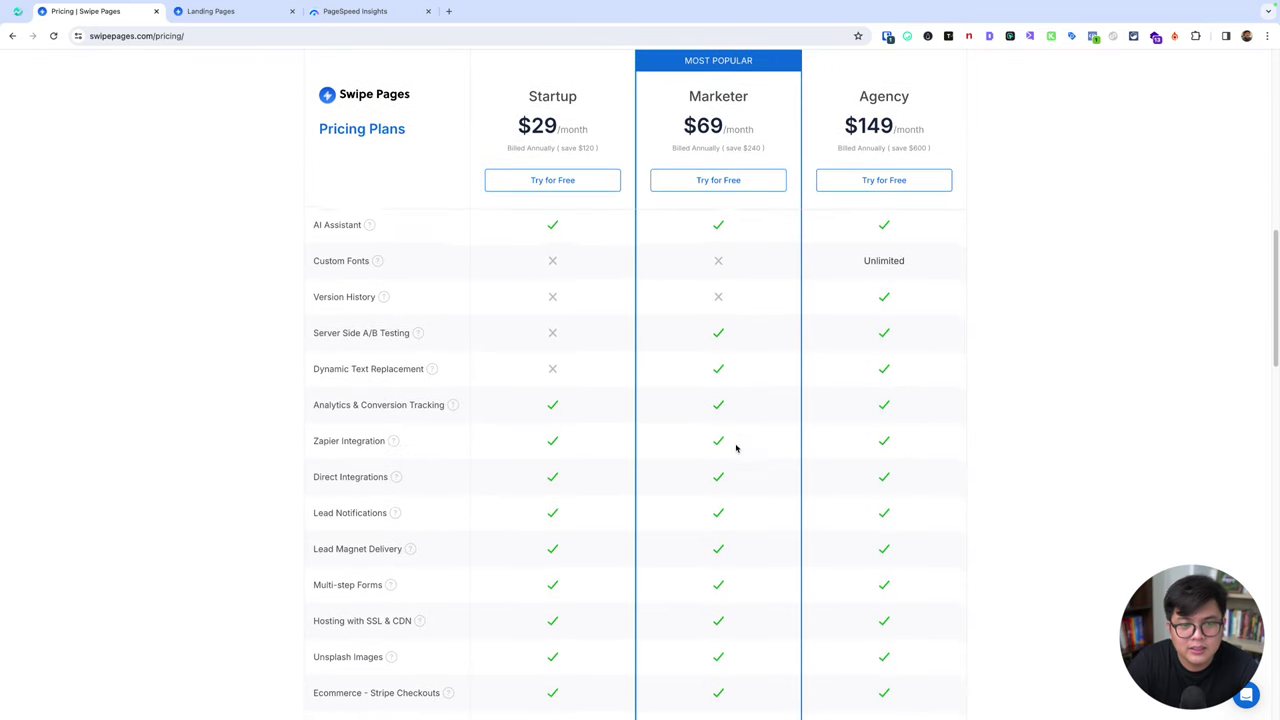
scroll(735, 446, "down", 2)
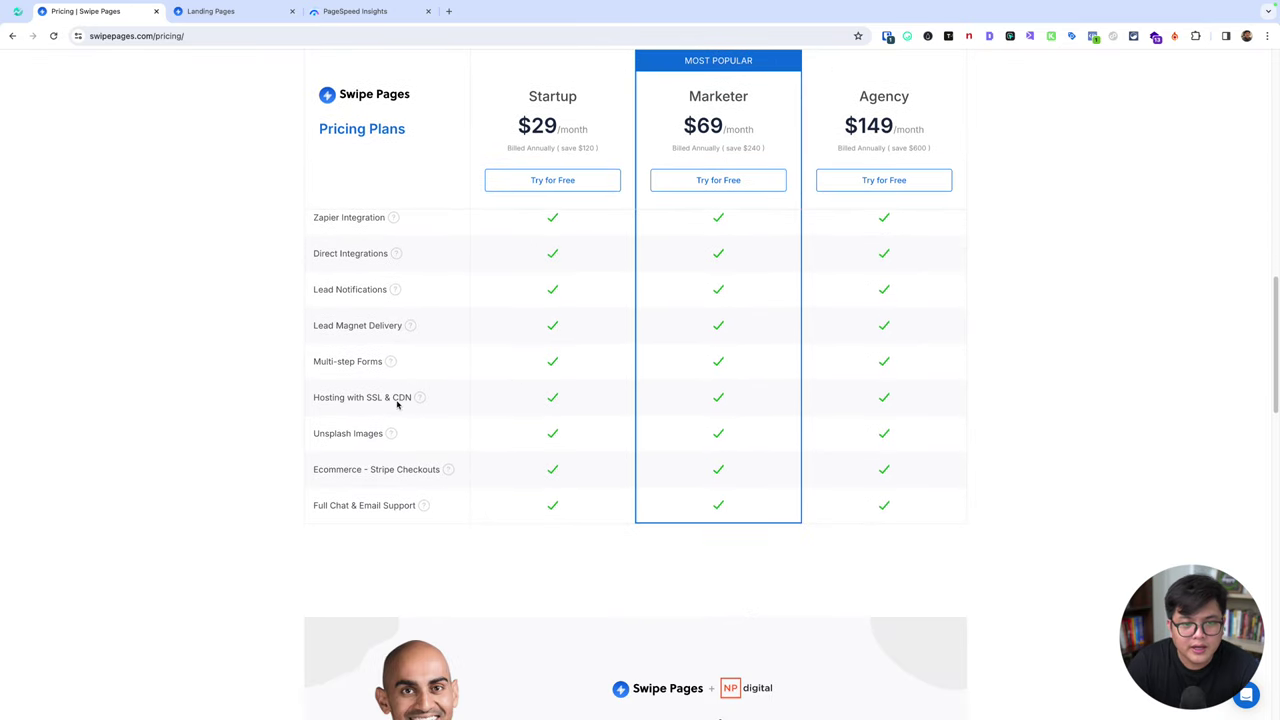
scroll(536, 400, "up", 1)
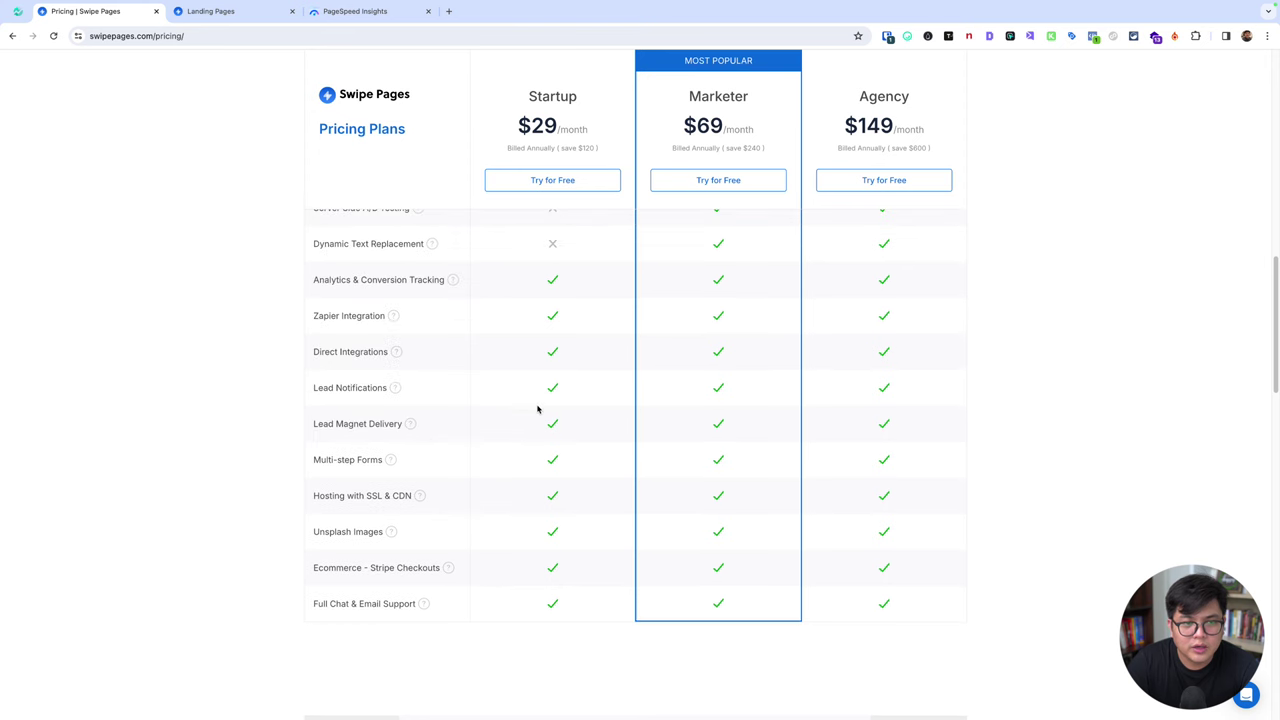
left_click_drag(317, 499, 480, 499)
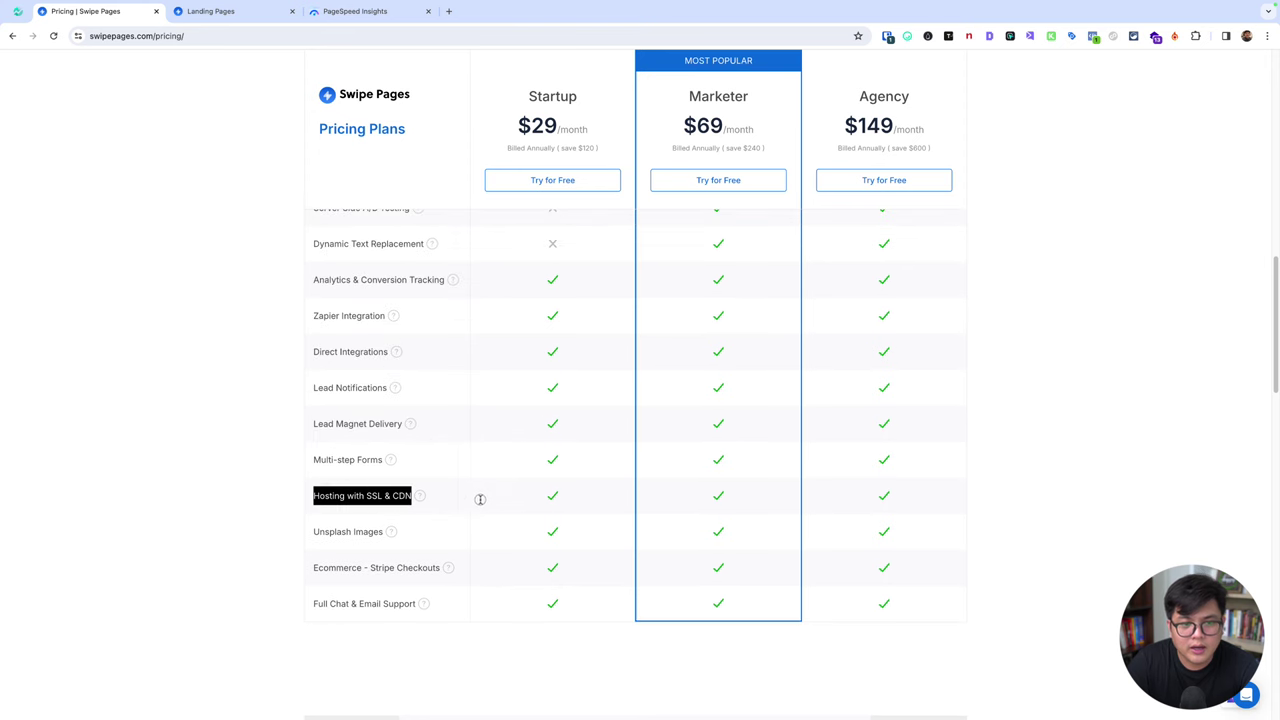
left_click(574, 496)
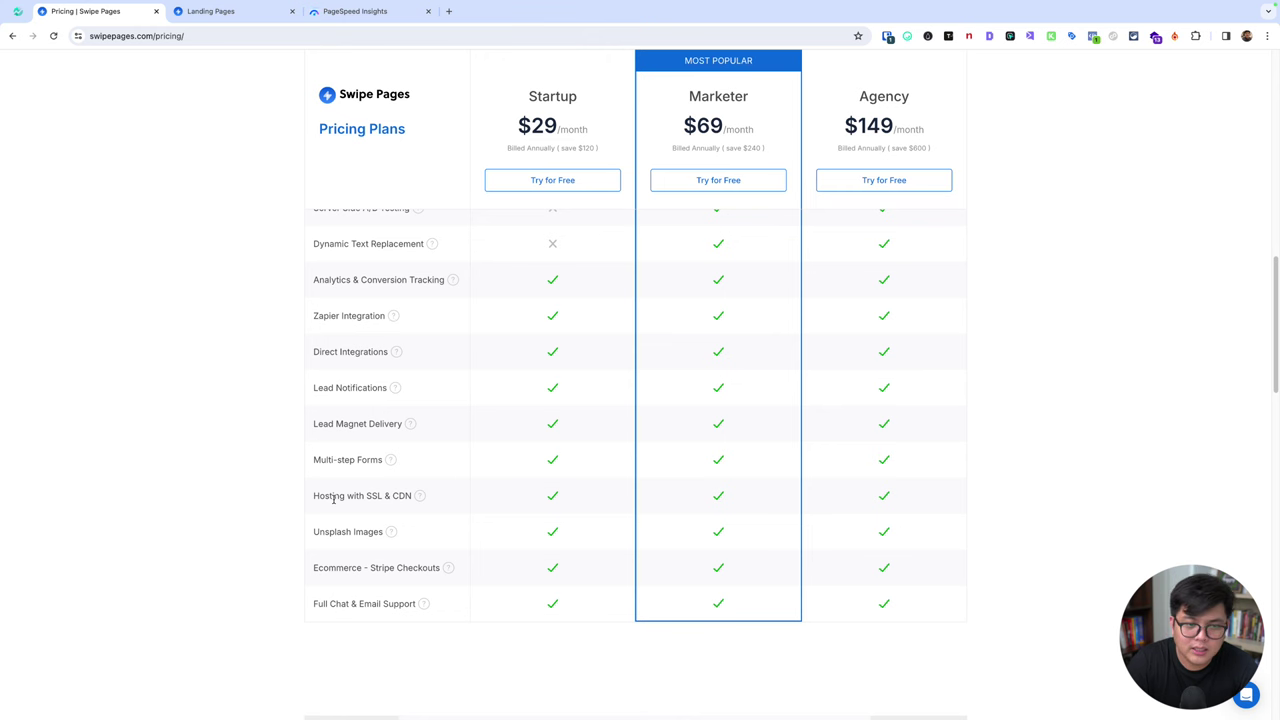
left_click_drag(319, 495, 379, 495)
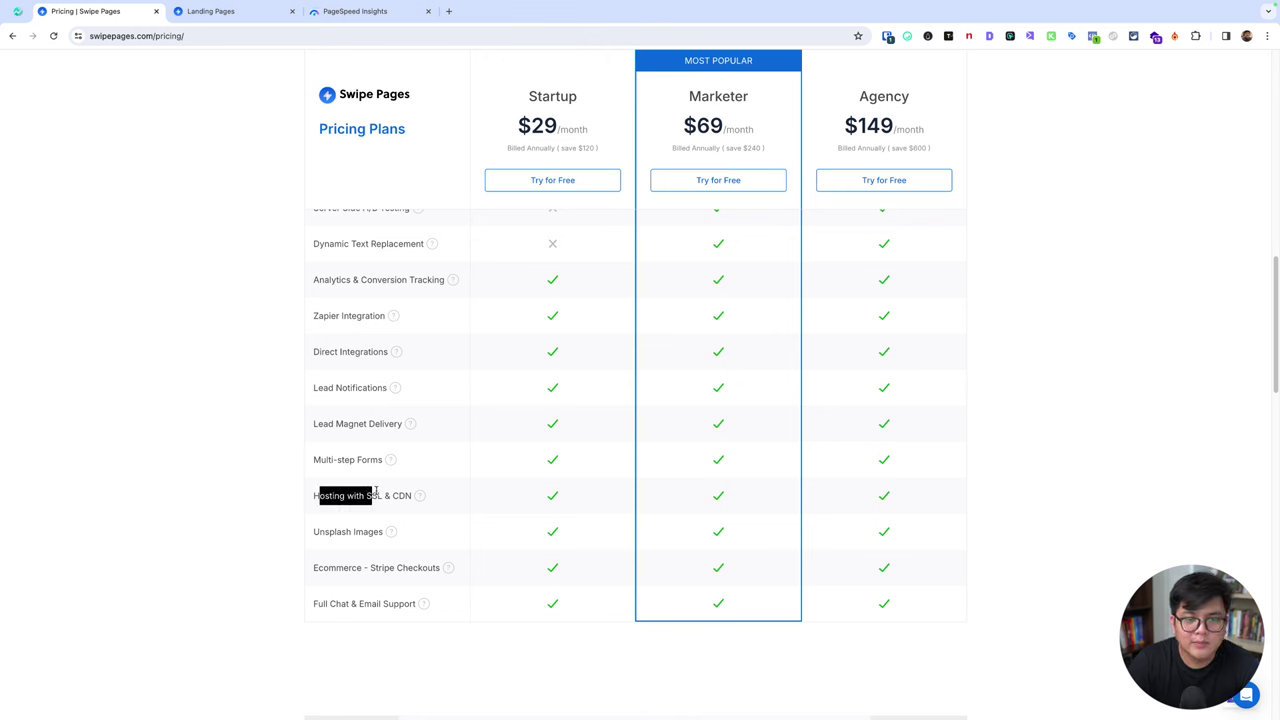
left_click(381, 495)
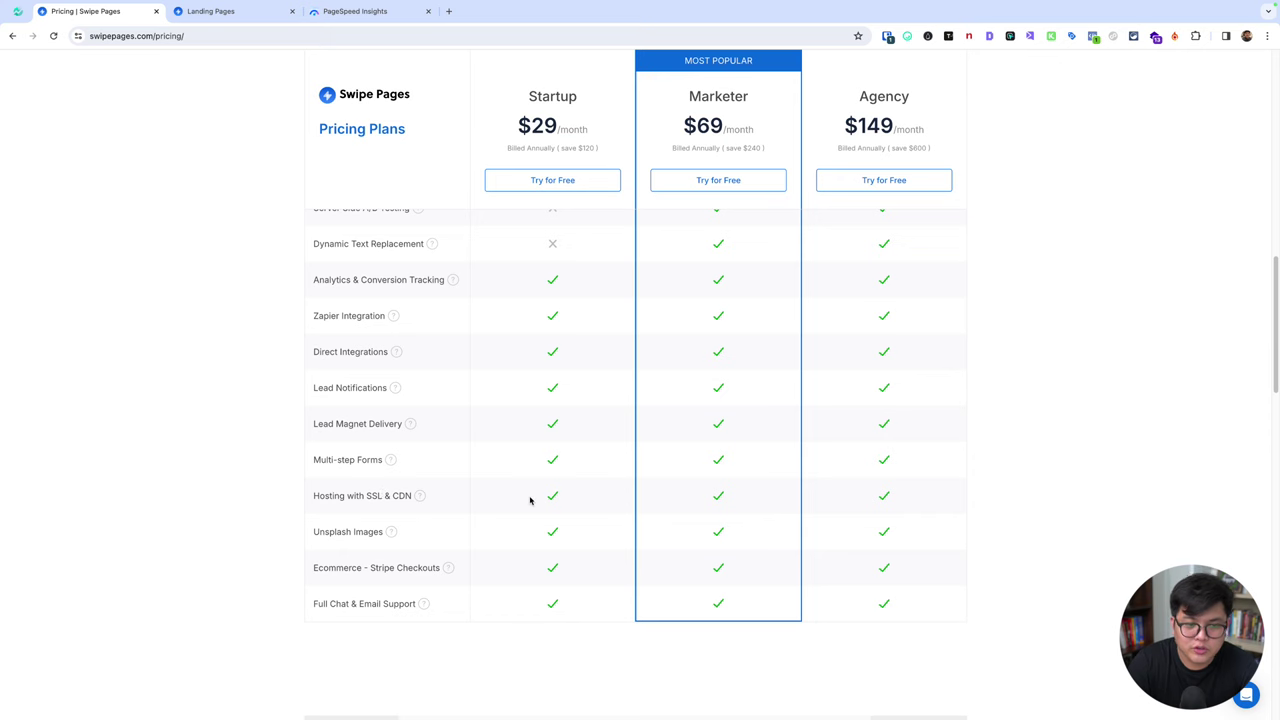
scroll(530, 500, "down", 1)
scroll(531, 502, "down", 4)
scroll(533, 504, "down", 4)
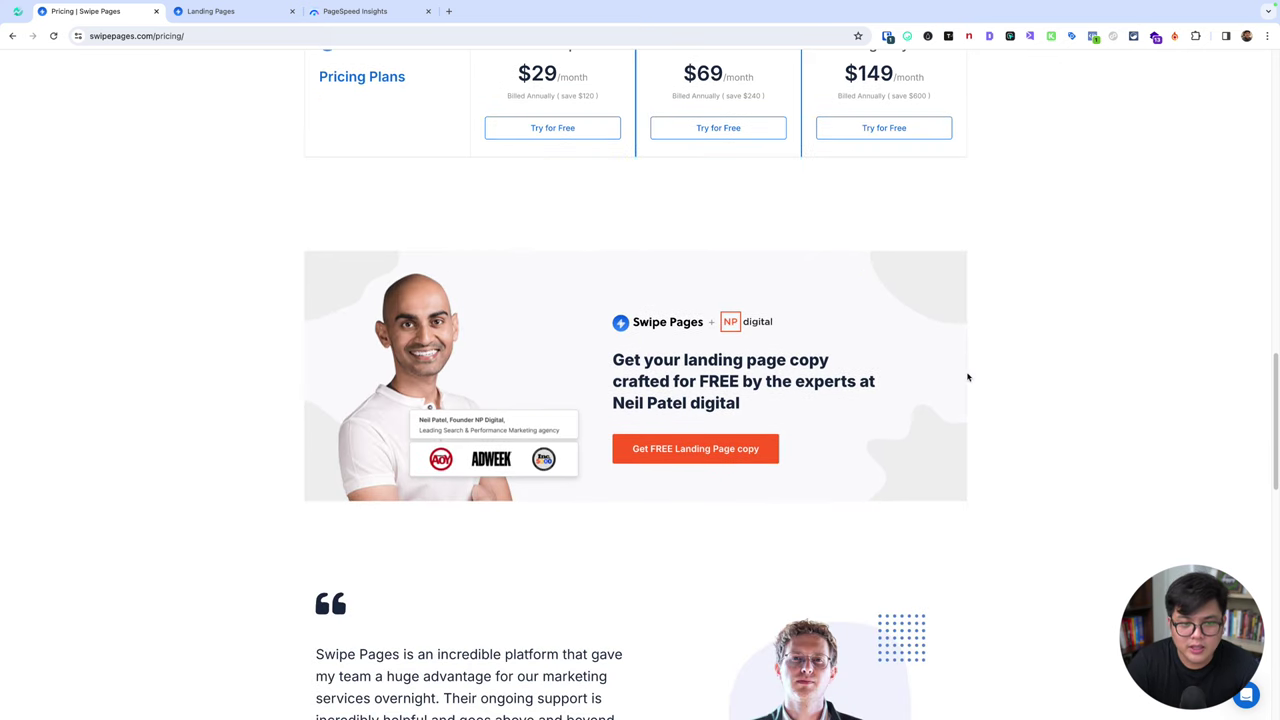
scroll(966, 385, "down", 3)
scroll(921, 397, "down", 2)
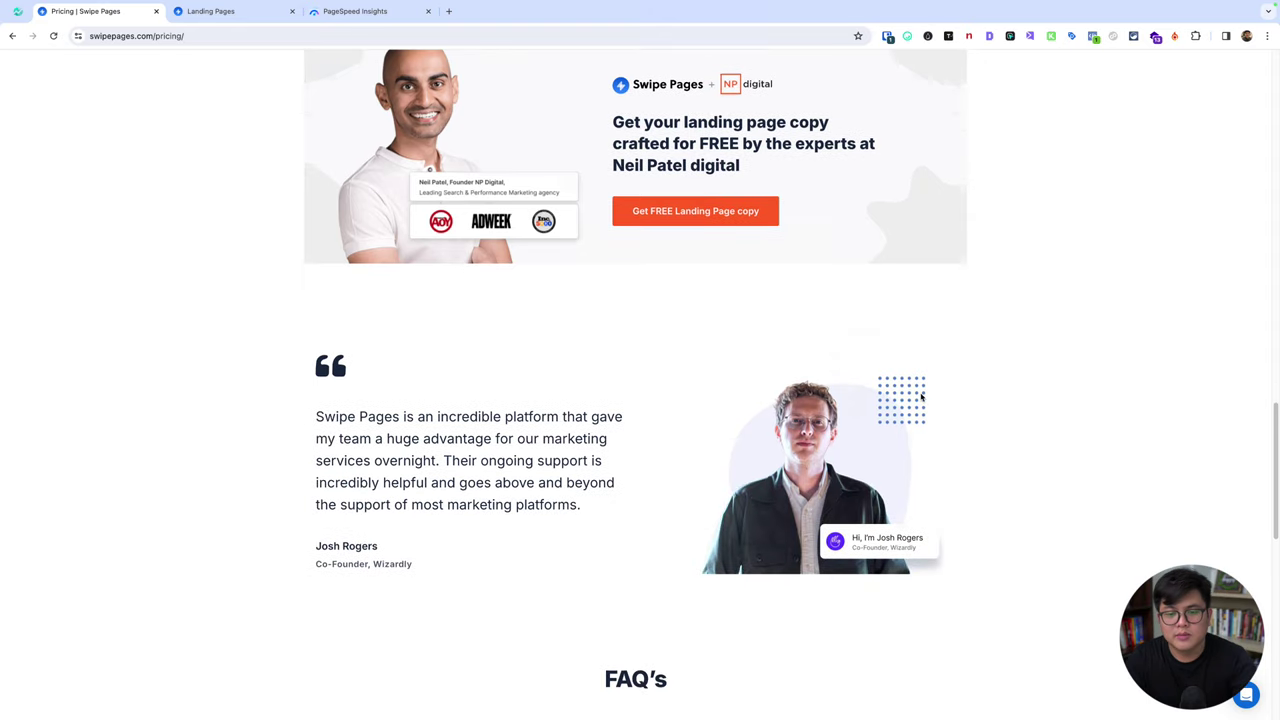
scroll(878, 394, "down", 4)
scroll(878, 394, "down", 6)
scroll(878, 394, "down", 7)
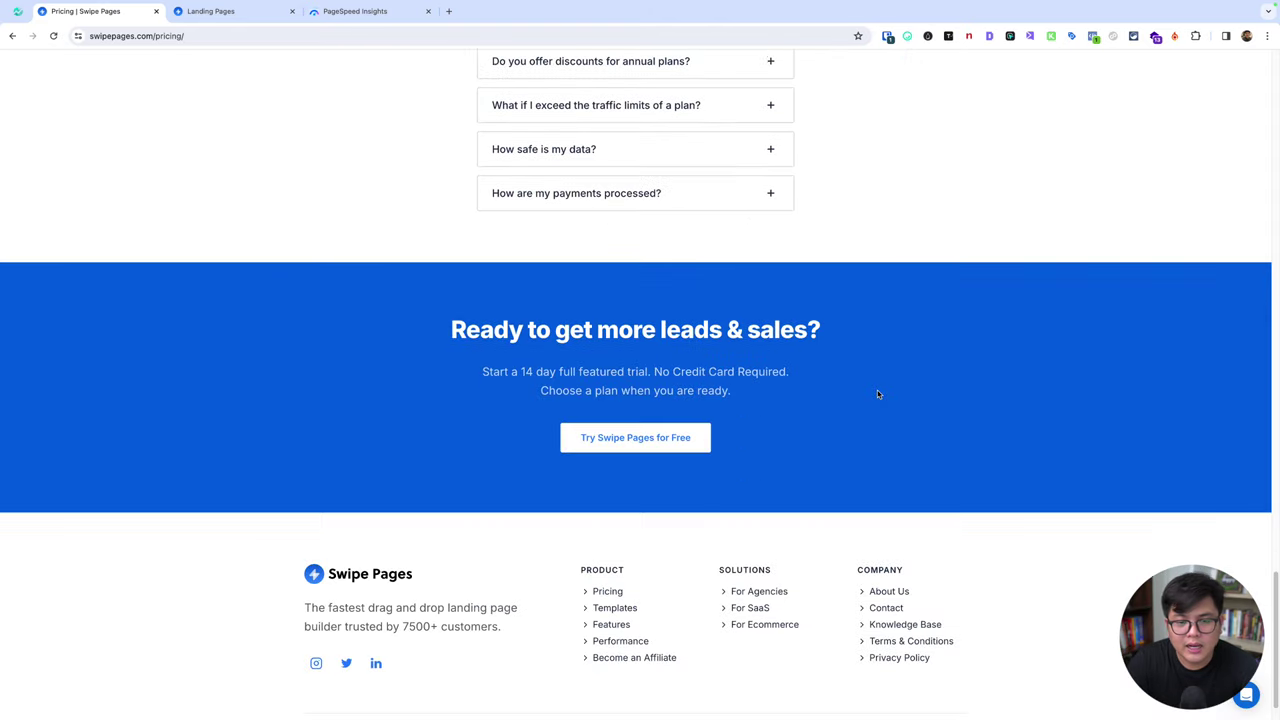
key("Home")
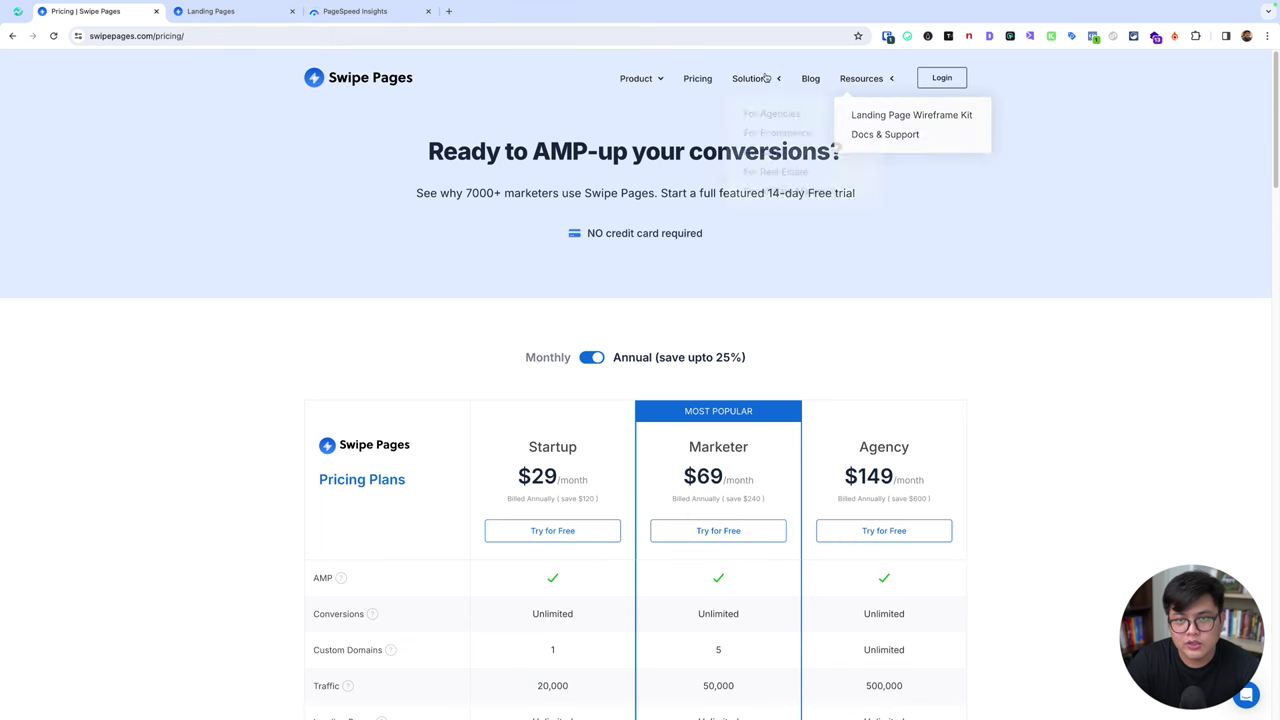
- Visit the Swipe Pages home page, then return to the Landing Pages dashboard and check the Personal Projects sub-accounts
left_click(409, 81)
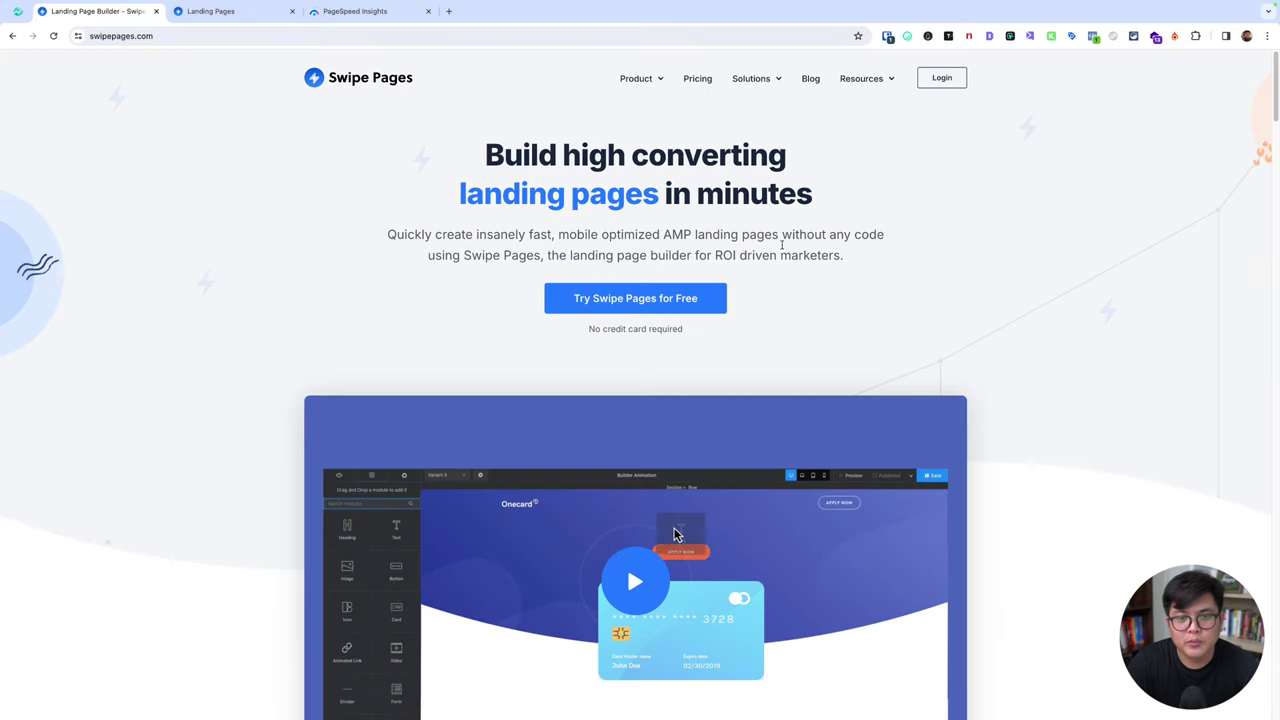
scroll(686, 352, "down", 3)
scroll(363, 403, "up", 3)
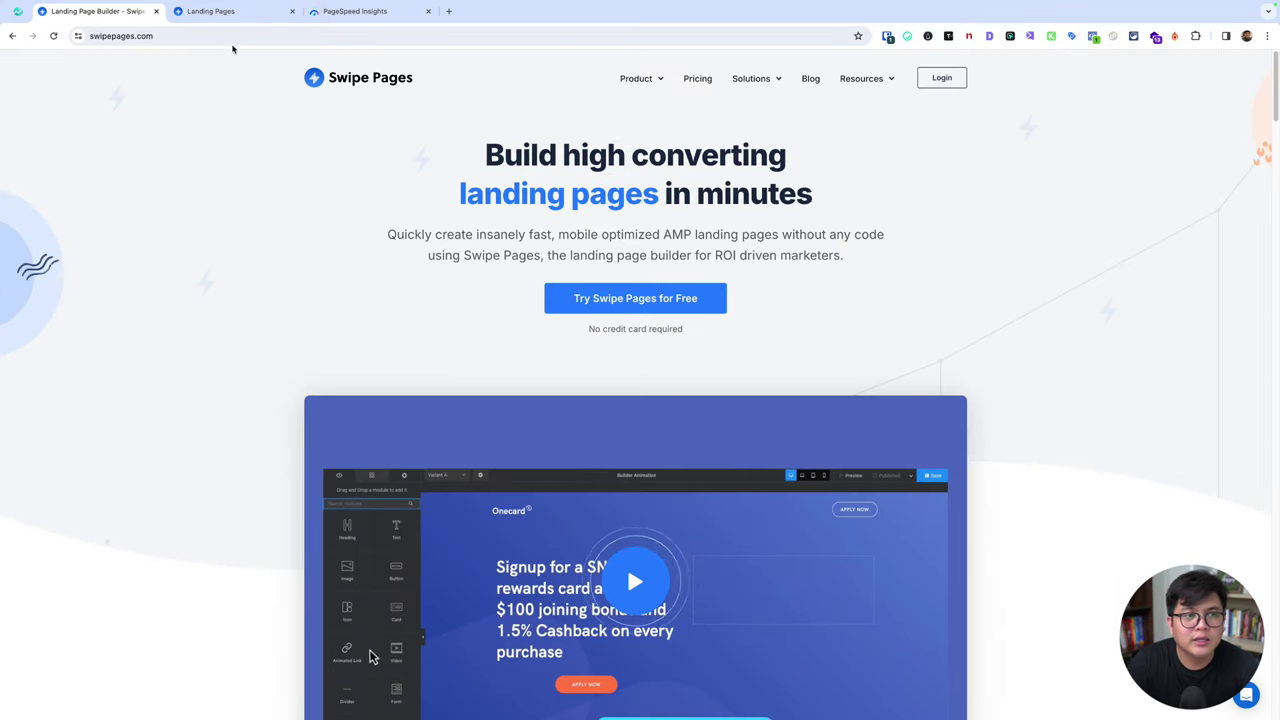
left_click(198, 12)
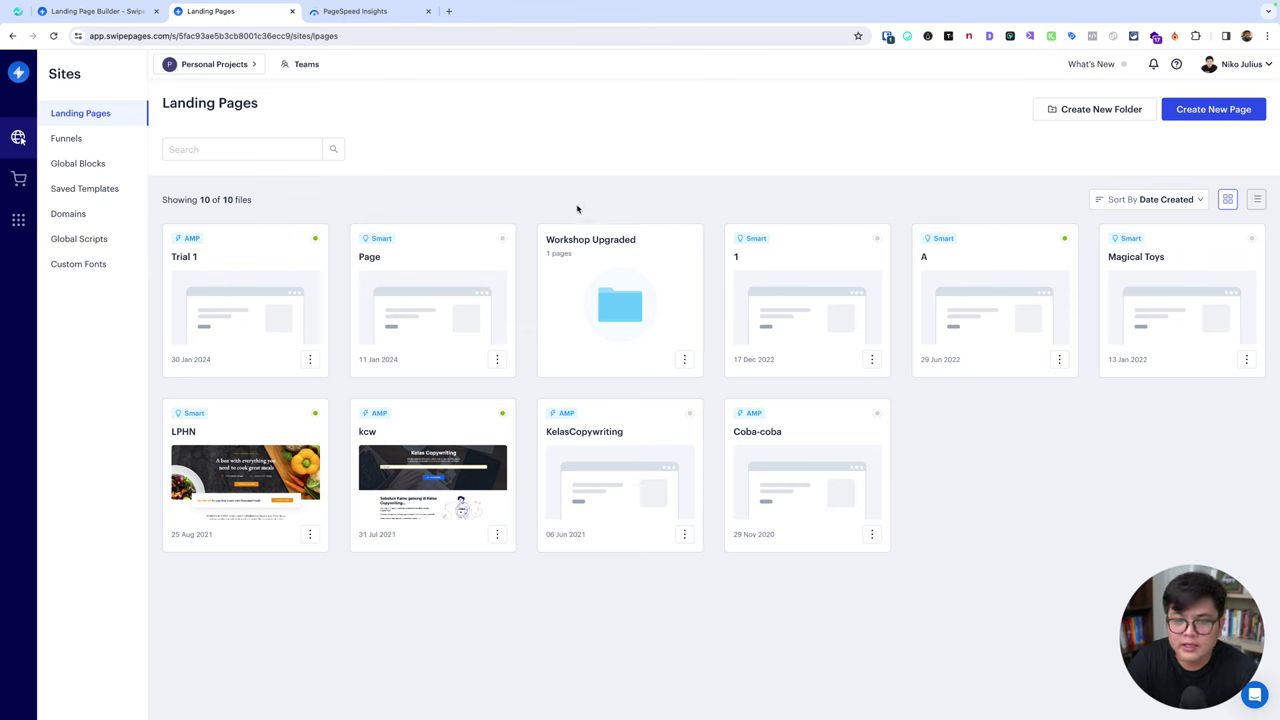
left_click_drag(762, 535, 777, 535)
left_click(775, 535)
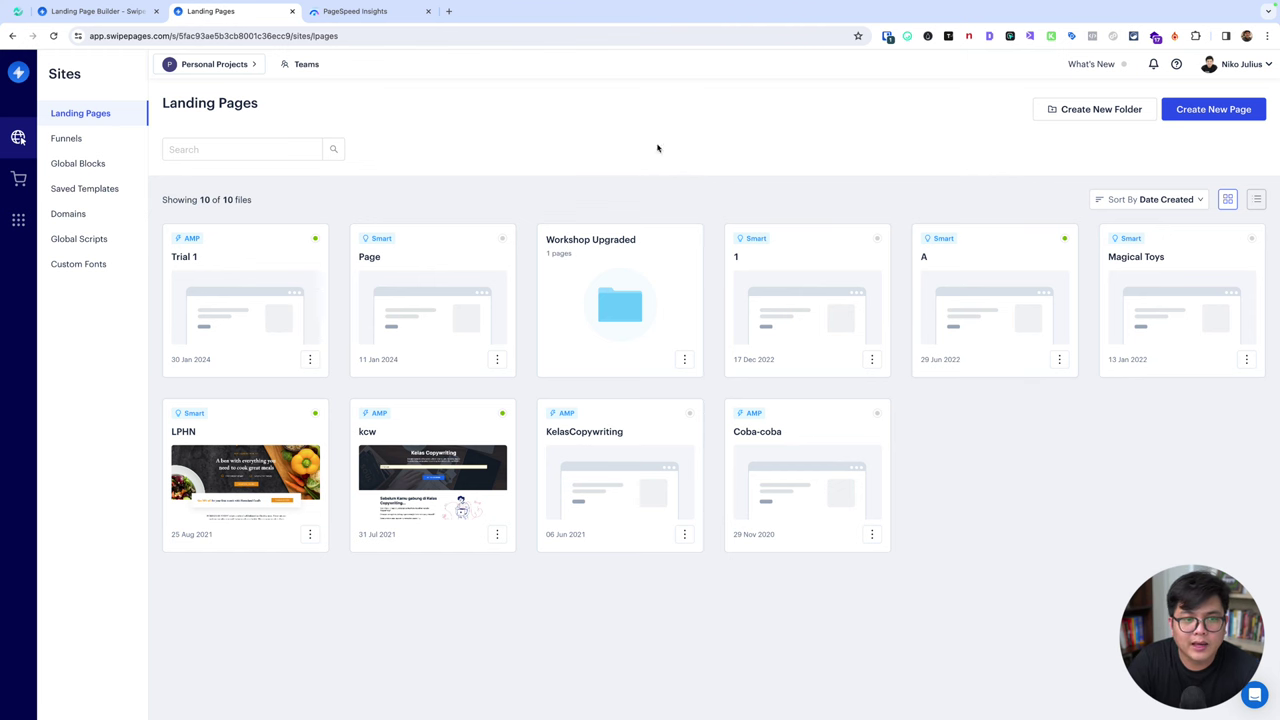
left_click(226, 63)
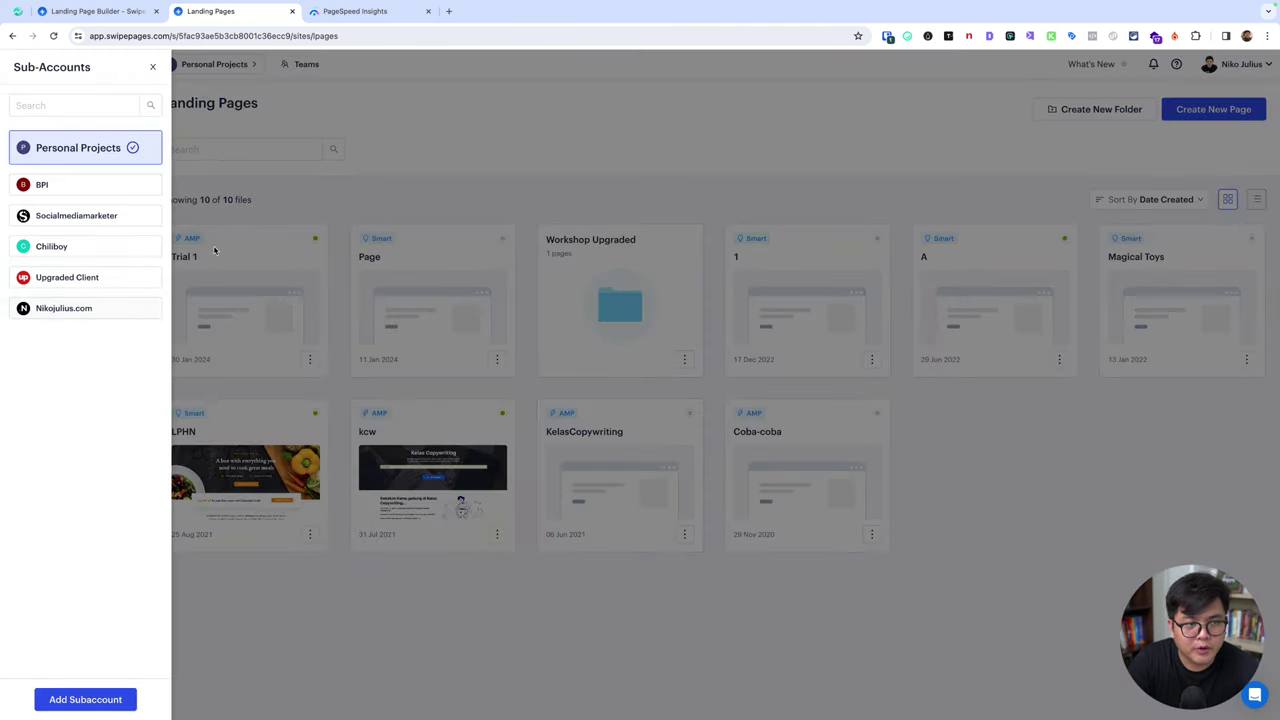
left_click(506, 172)
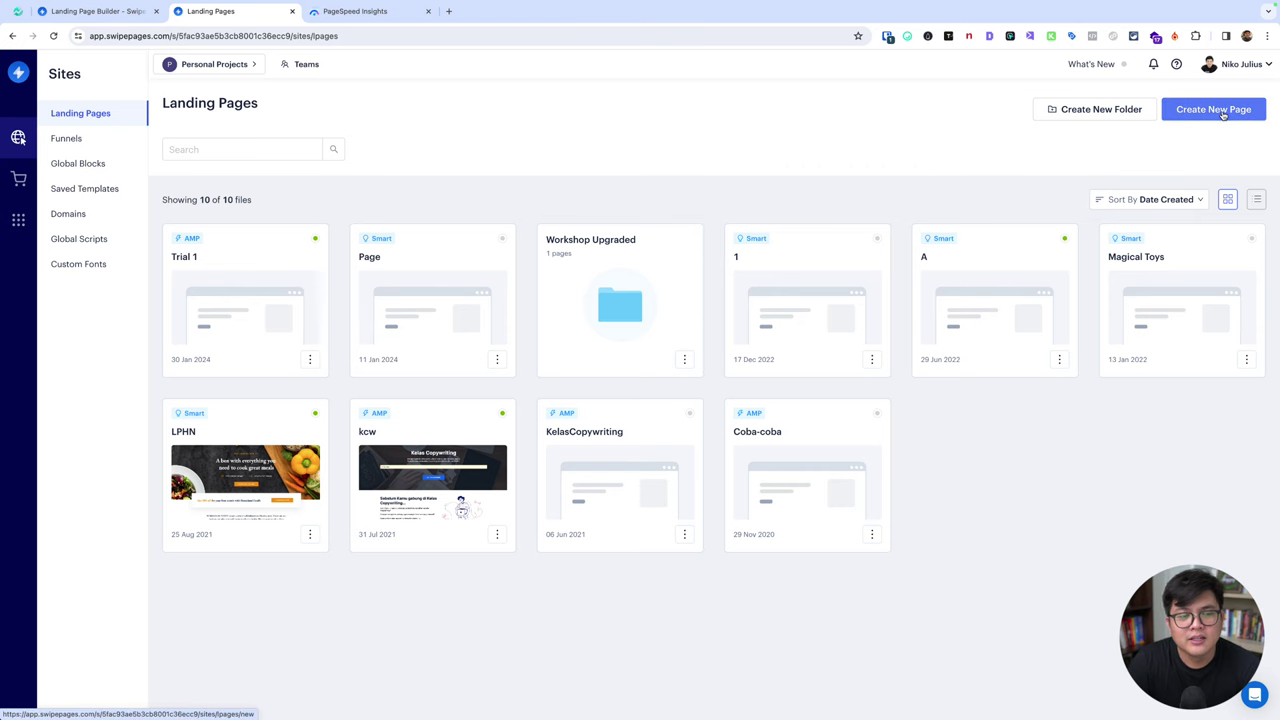
- Start a new page named 'Trial 2', advance to page type, and close the PageSpeed Insights tab
left_click(1222, 115)
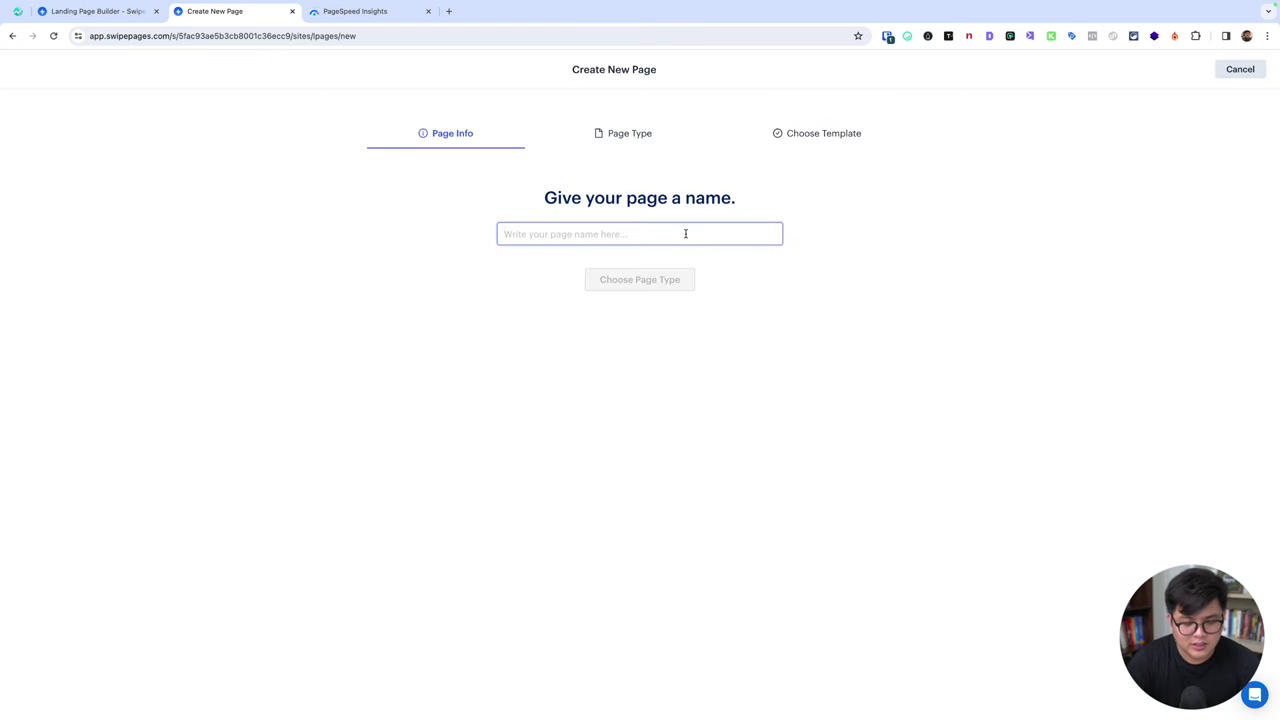
type("Trial 2")
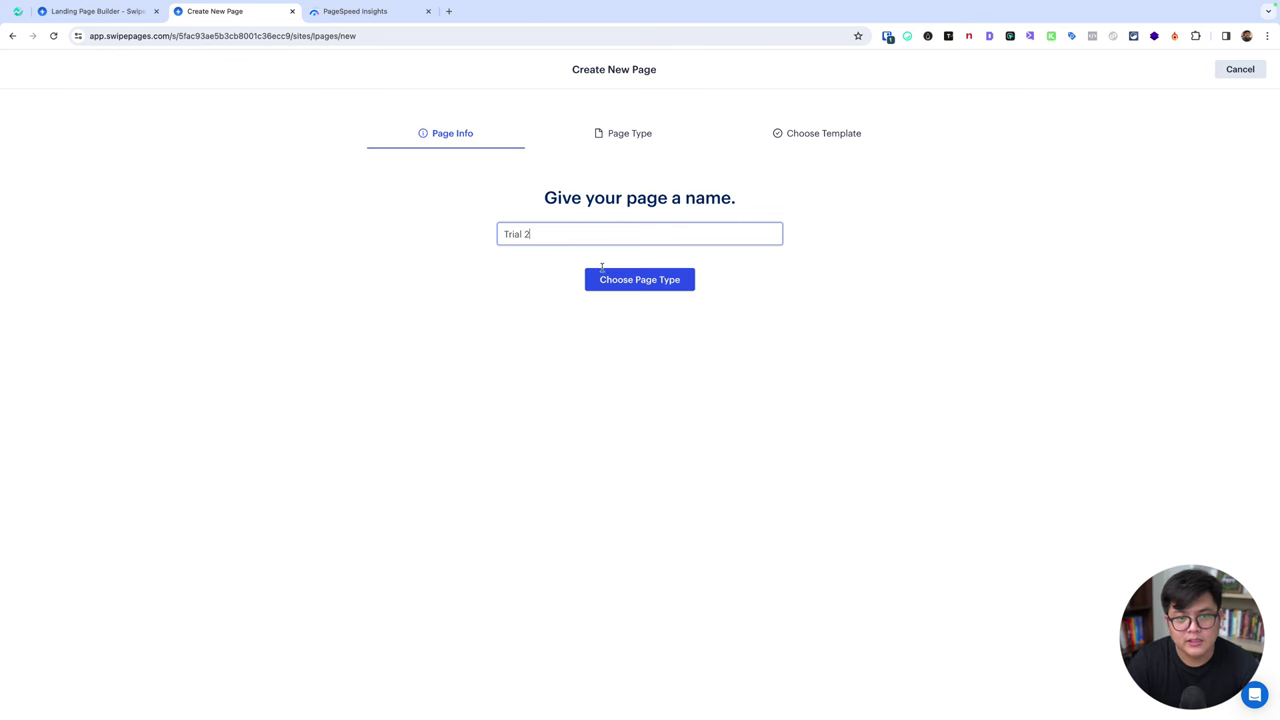
left_click(605, 278)
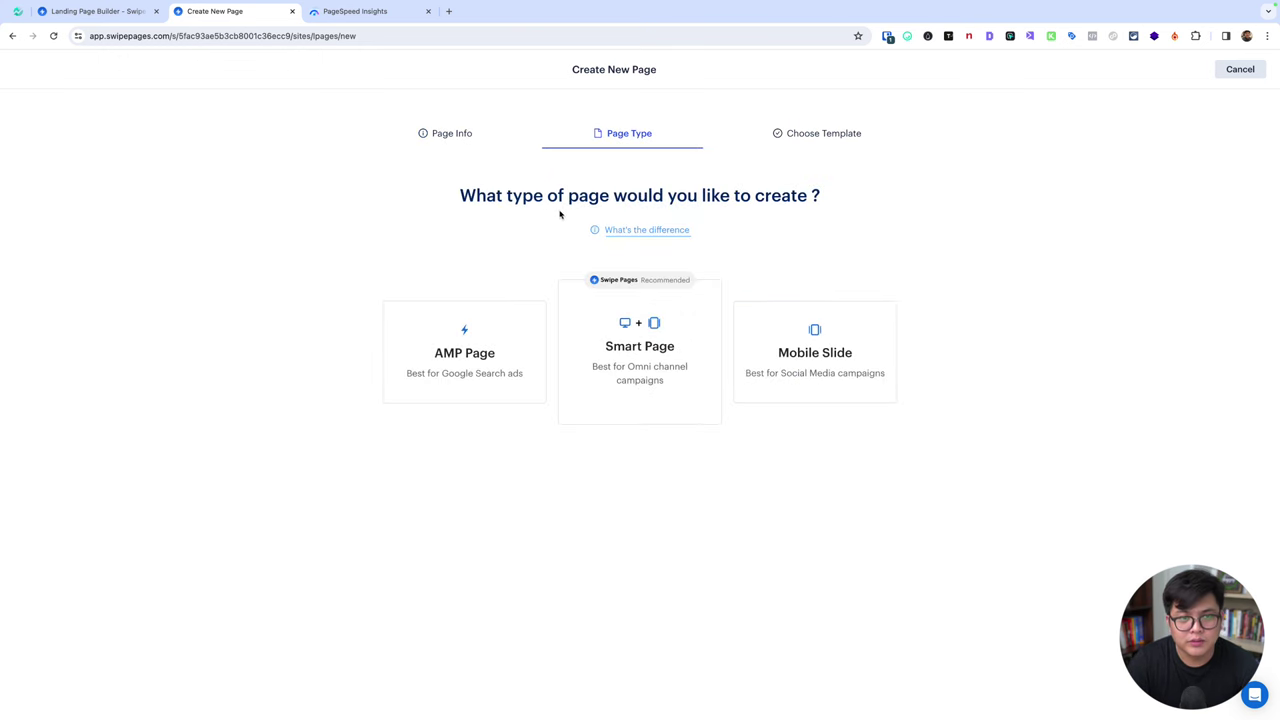
left_click(428, 11)
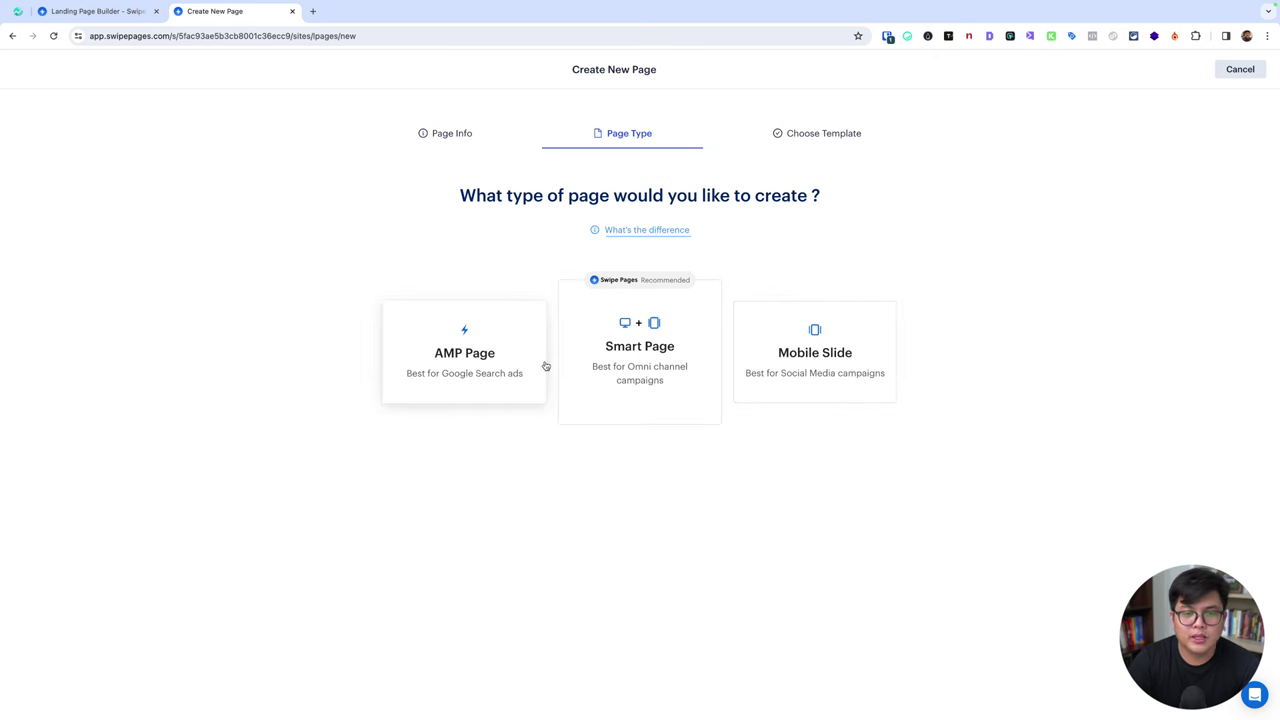
- Choose a page type and browse the template gallery to the Geex AI Content Generator template
left_click(622, 352)
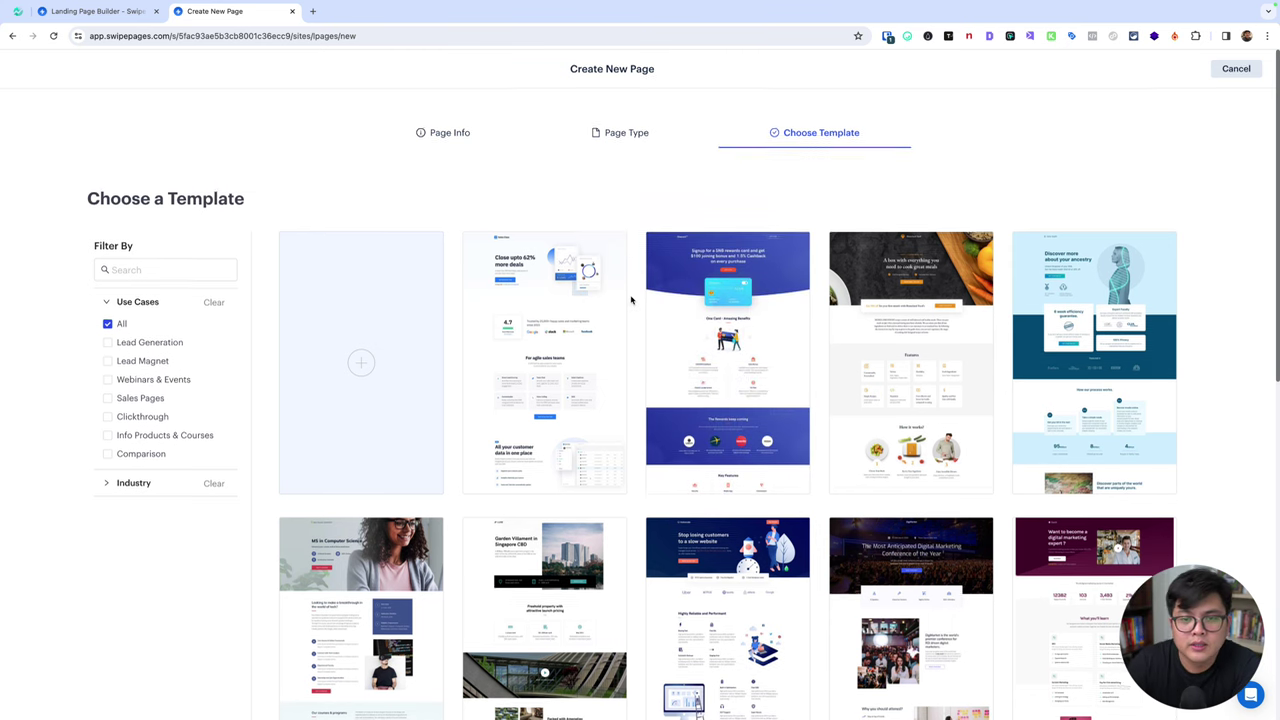
scroll(631, 299, "down", 3)
scroll(631, 299, "down", 4)
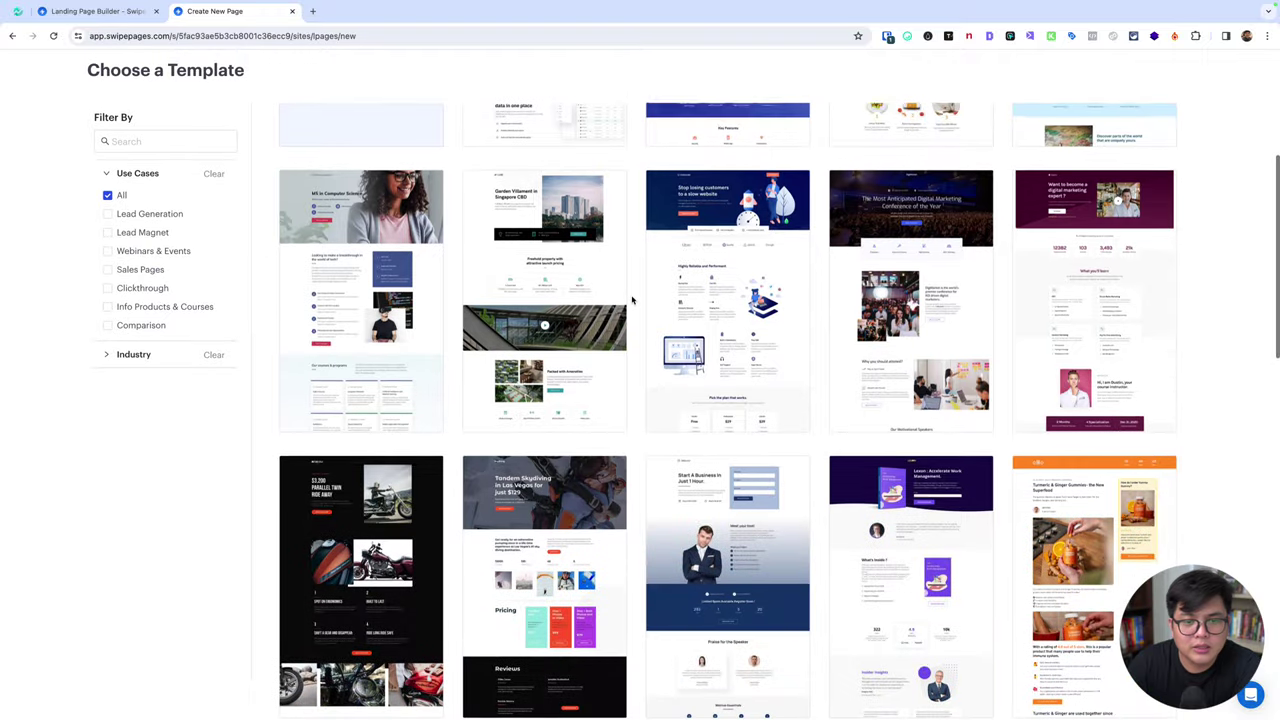
scroll(631, 299, "down", 5)
scroll(632, 299, "down", 7)
scroll(632, 299, "down", 3)
scroll(632, 299, "down", 5)
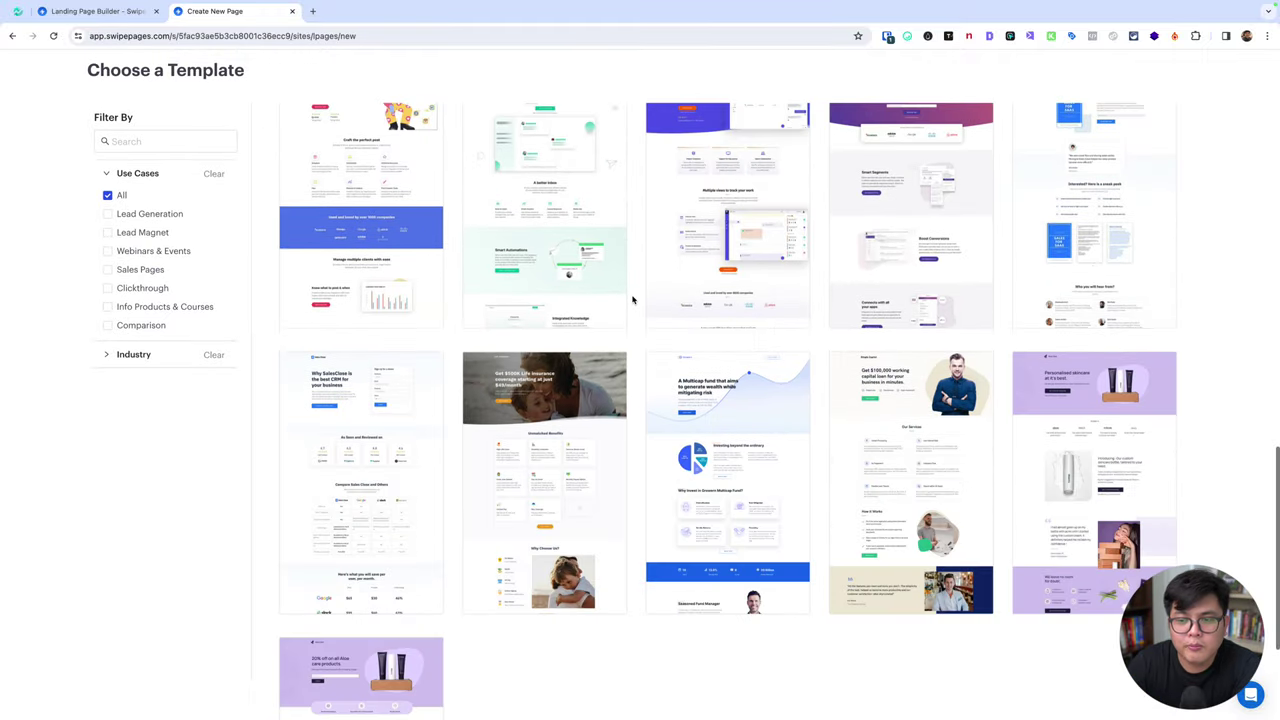
scroll(632, 299, "down", 5)
scroll(632, 299, "down", 4)
scroll(632, 299, "down", 6)
scroll(632, 299, "down", 6)
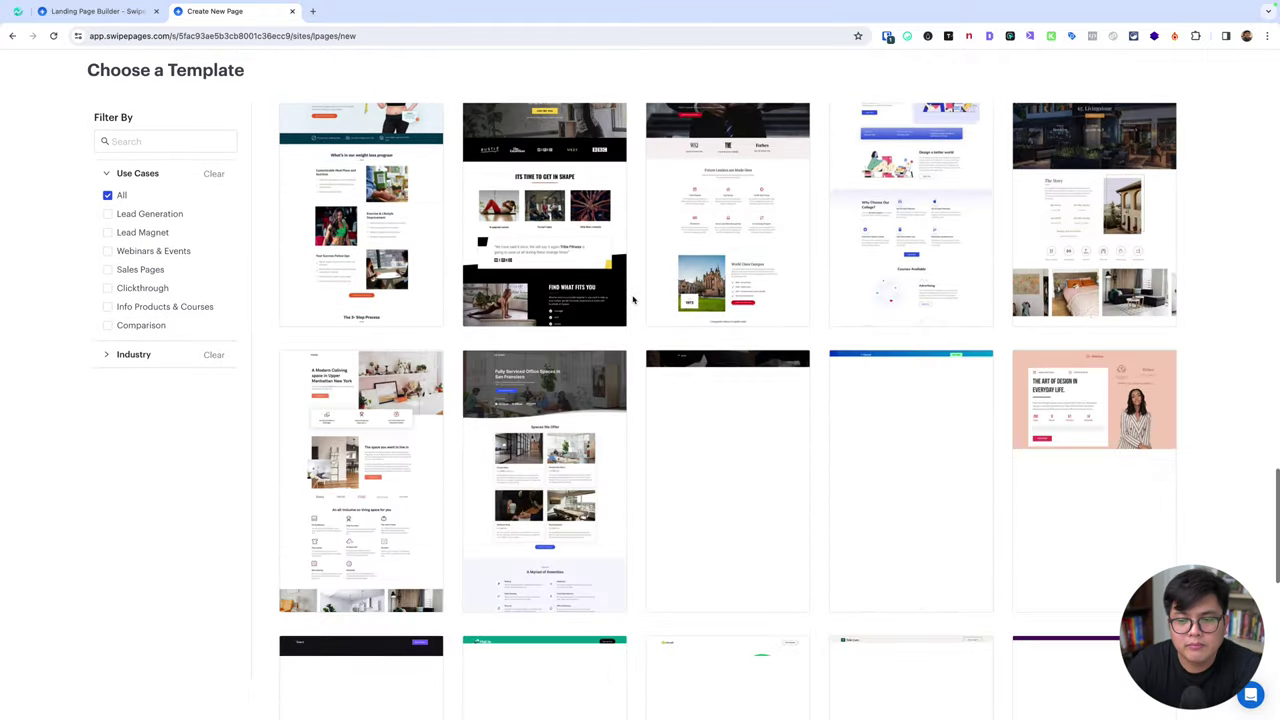
scroll(632, 299, "down", 3)
scroll(632, 299, "down", 2)
scroll(632, 299, "down", 2)
scroll(632, 299, "down", 3)
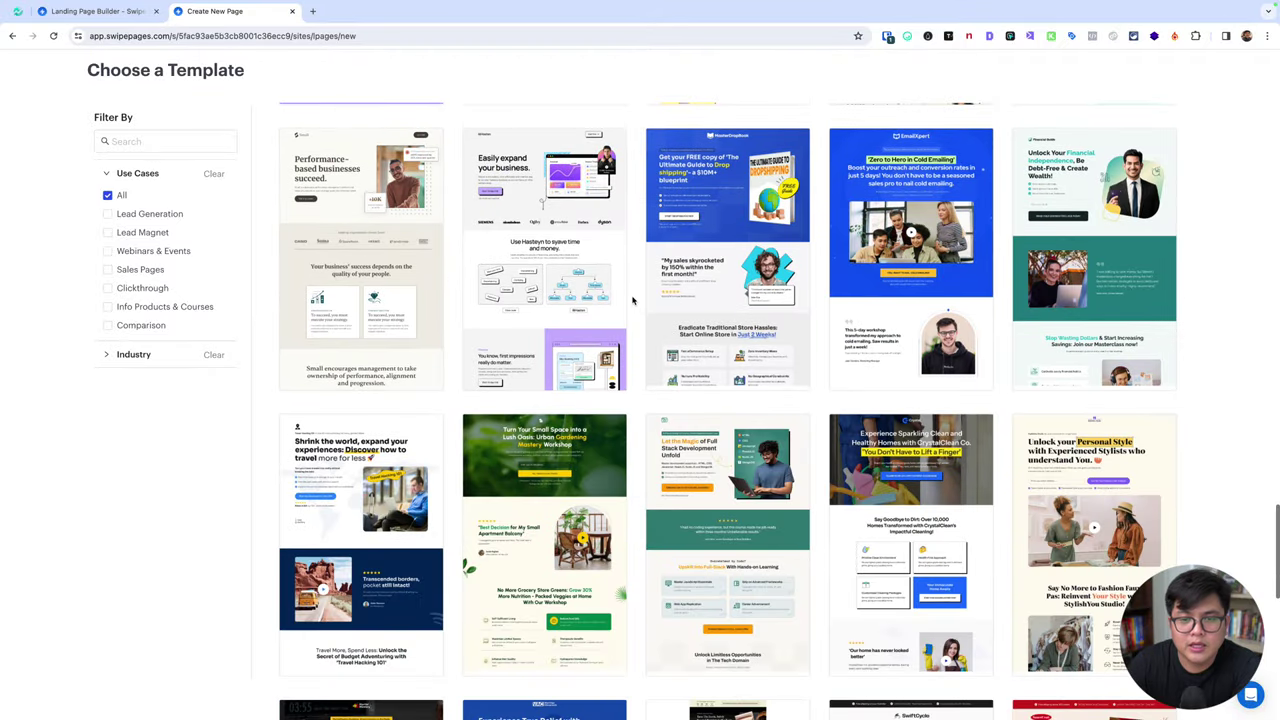
scroll(632, 299, "down", 3)
scroll(632, 299, "down", 3)
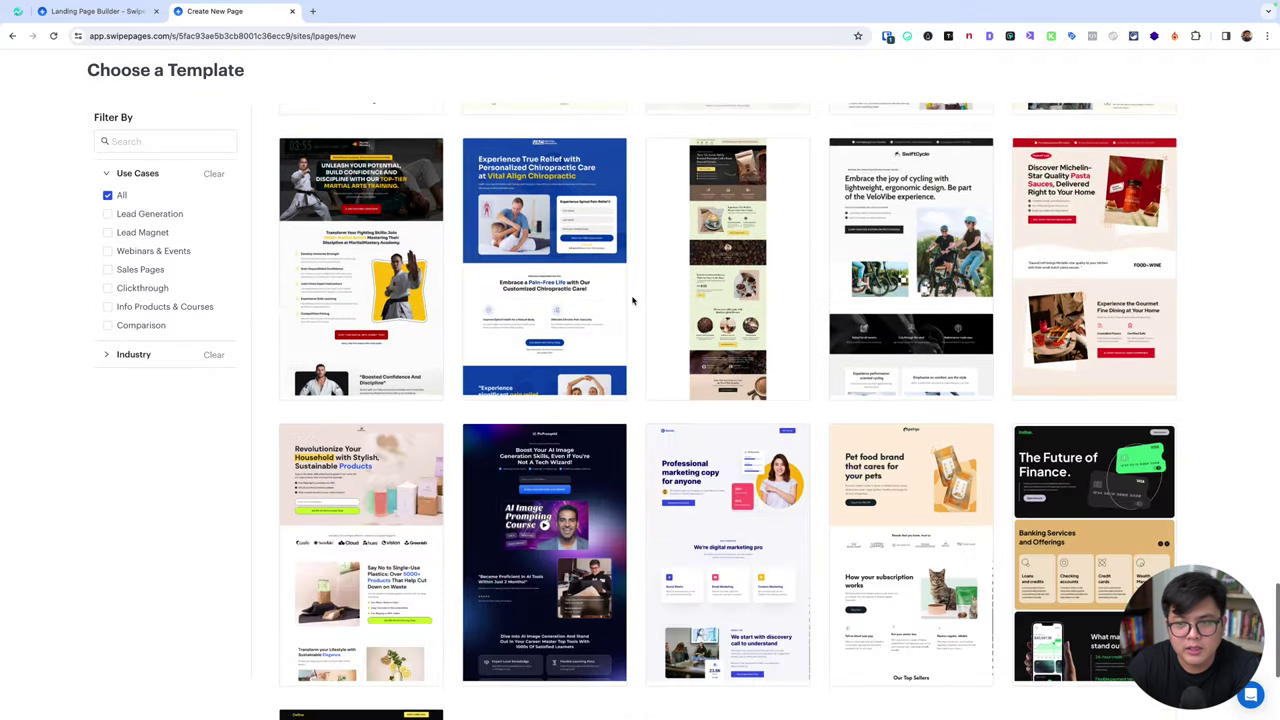
scroll(632, 299, "down", 3)
scroll(632, 299, "down", 3)
scroll(632, 299, "down", 3)
scroll(632, 299, "down", 3)
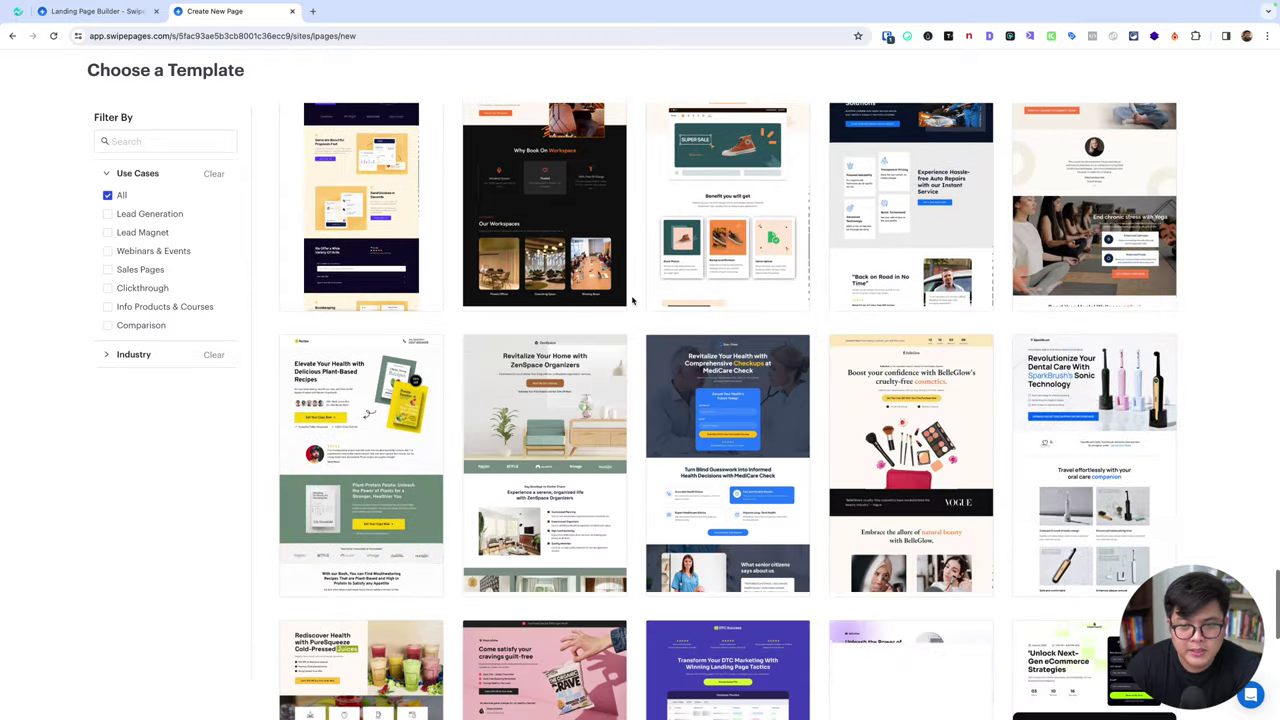
scroll(632, 299, "down", 3)
scroll(632, 299, "down", 3)
scroll(632, 299, "down", 3)
scroll(632, 299, "down", 2)
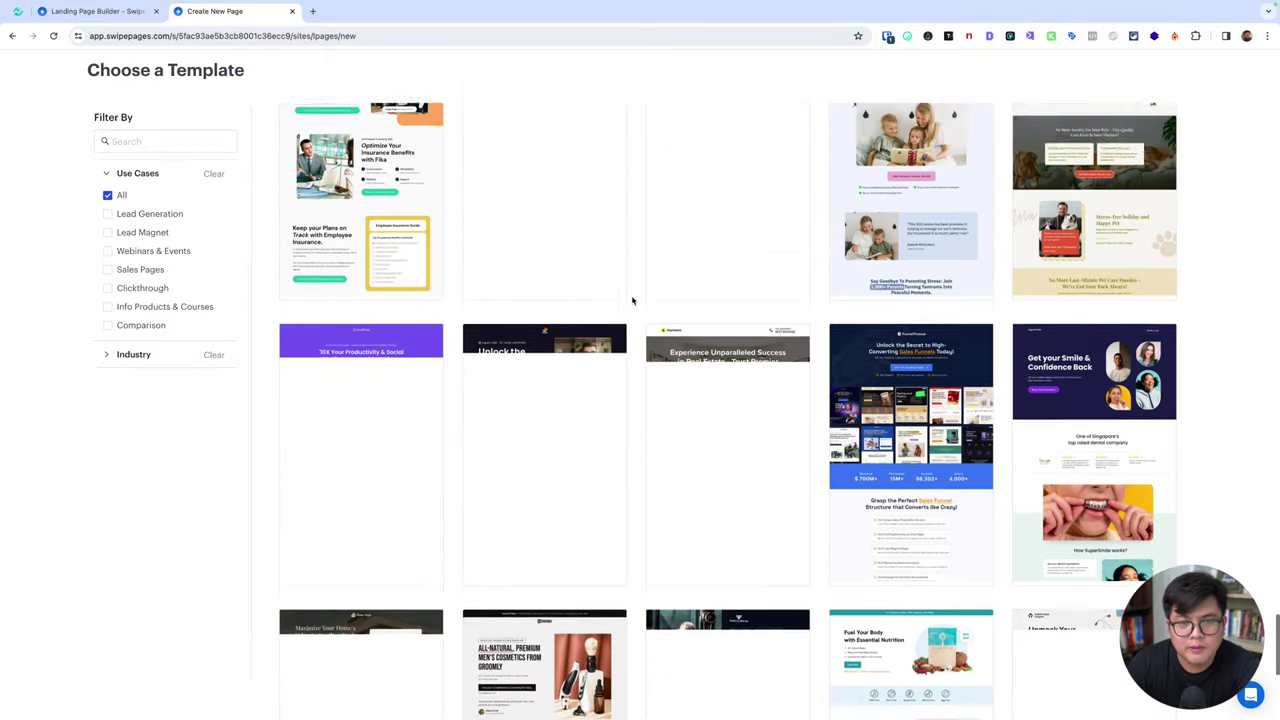
scroll(632, 299, "down", 3)
scroll(632, 299, "down", 3)
scroll(632, 299, "down", 3)
scroll(632, 299, "down", 3)
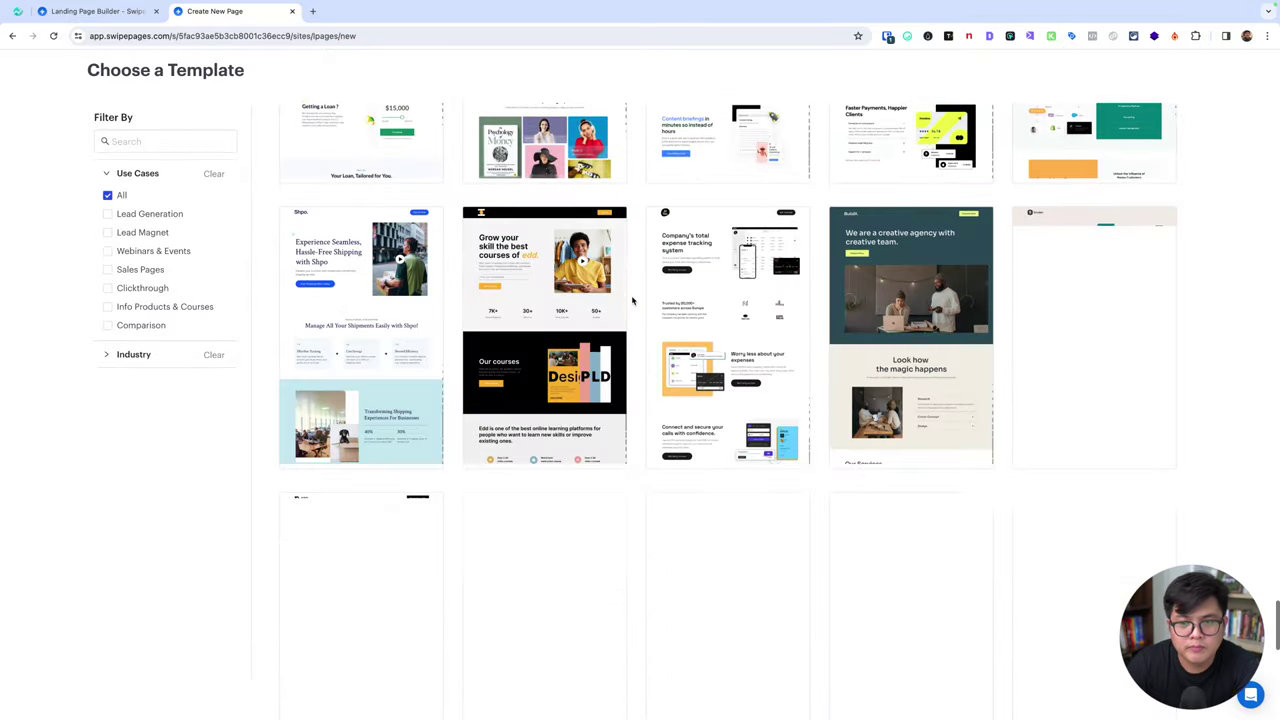
scroll(632, 299, "down", 3)
scroll(632, 299, "down", 3)
scroll(632, 299, "down", 3)
scroll(632, 299, "down", 3)
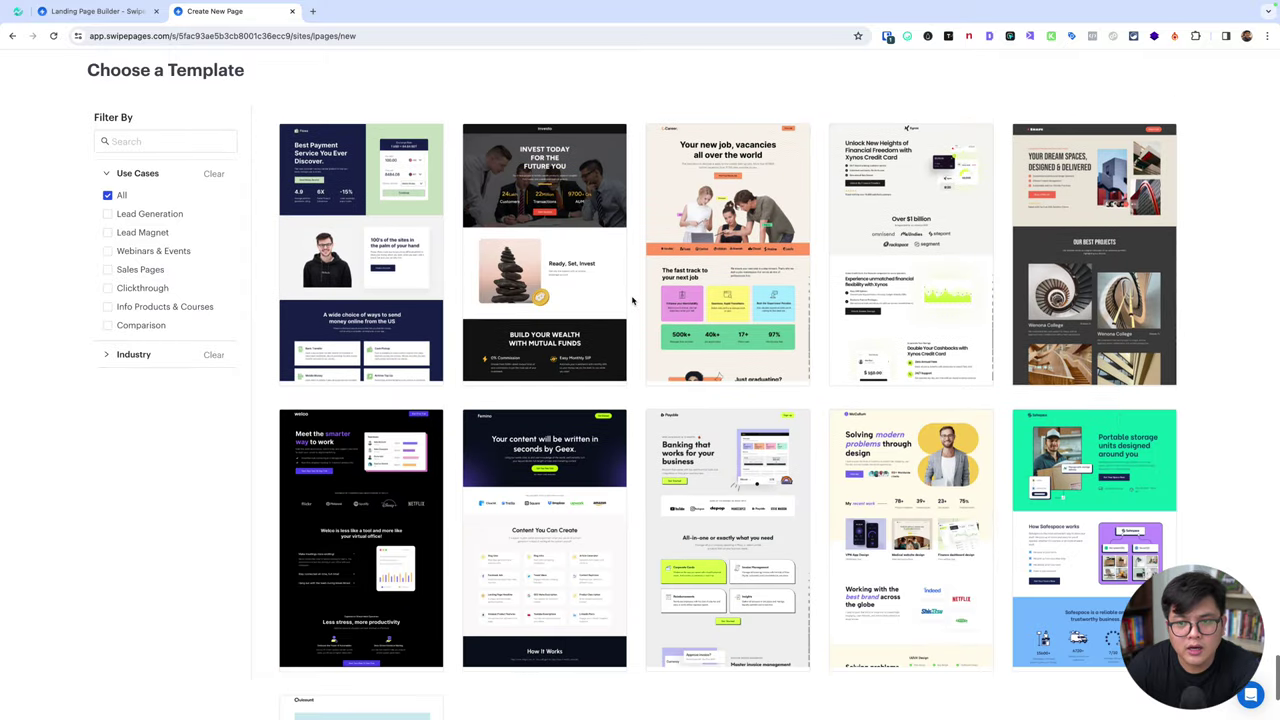
scroll(632, 299, "down", 3)
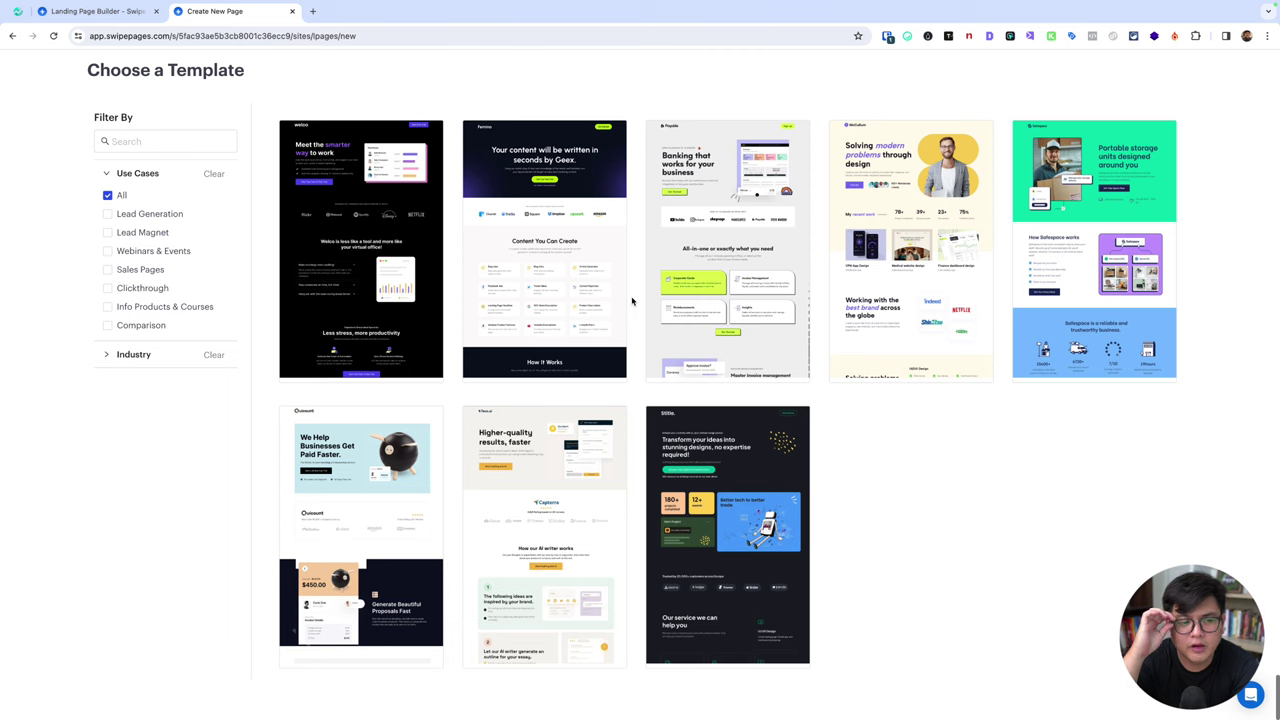
scroll(632, 299, "up", 1)
scroll(638, 299, "up", 2)
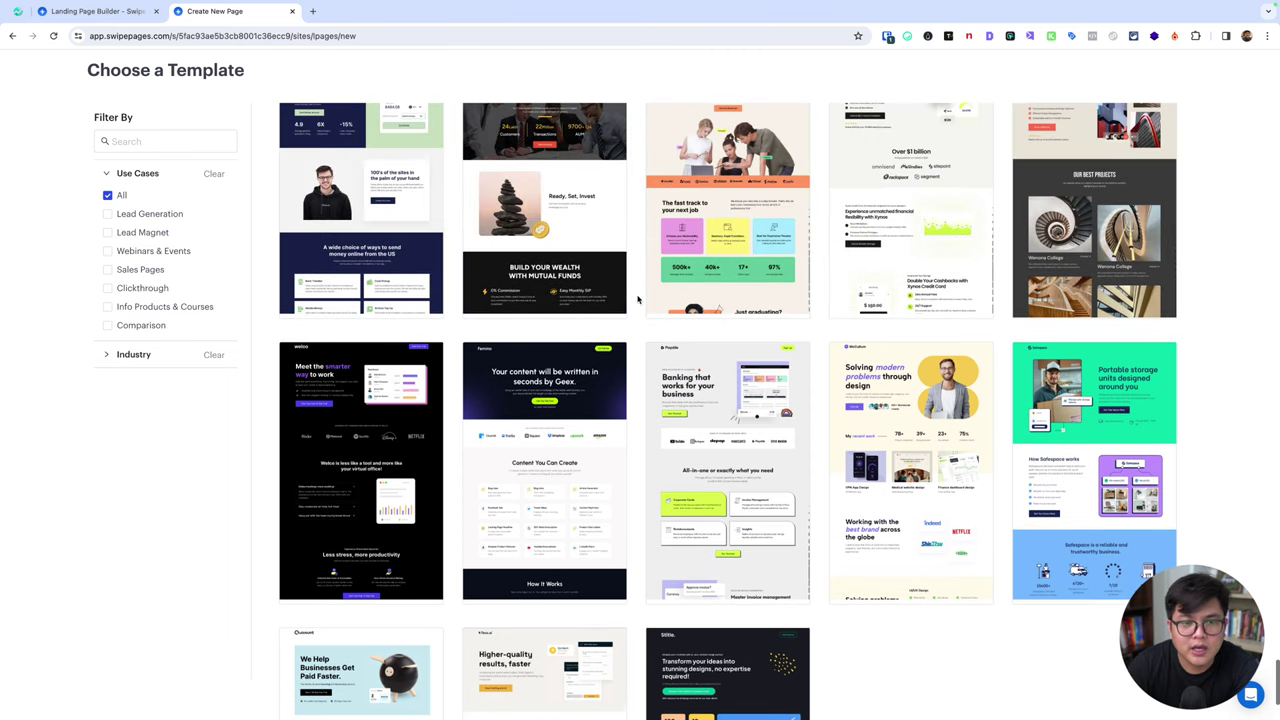
mouse_move(540, 407)
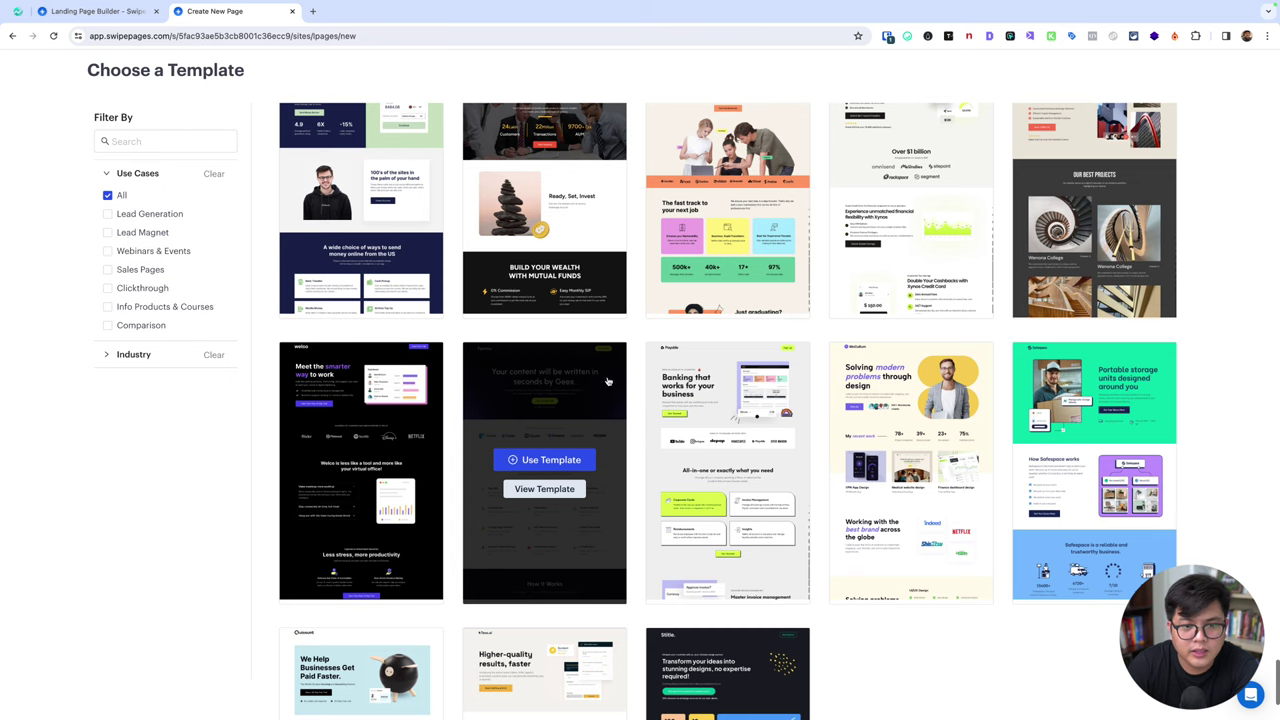
- Preview the AI Content Generator template and scroll through its desktop layout
left_click(540, 488)
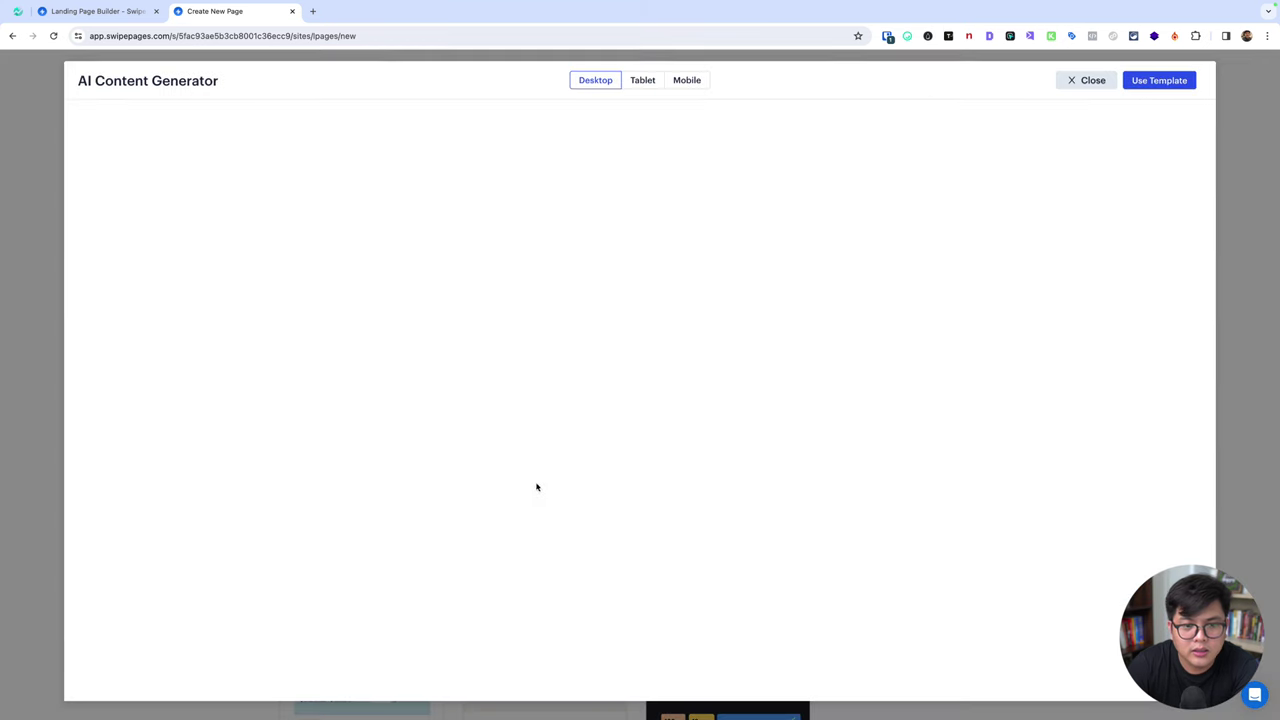
scroll(662, 200, "down", 2)
scroll(717, 286, "down", 3)
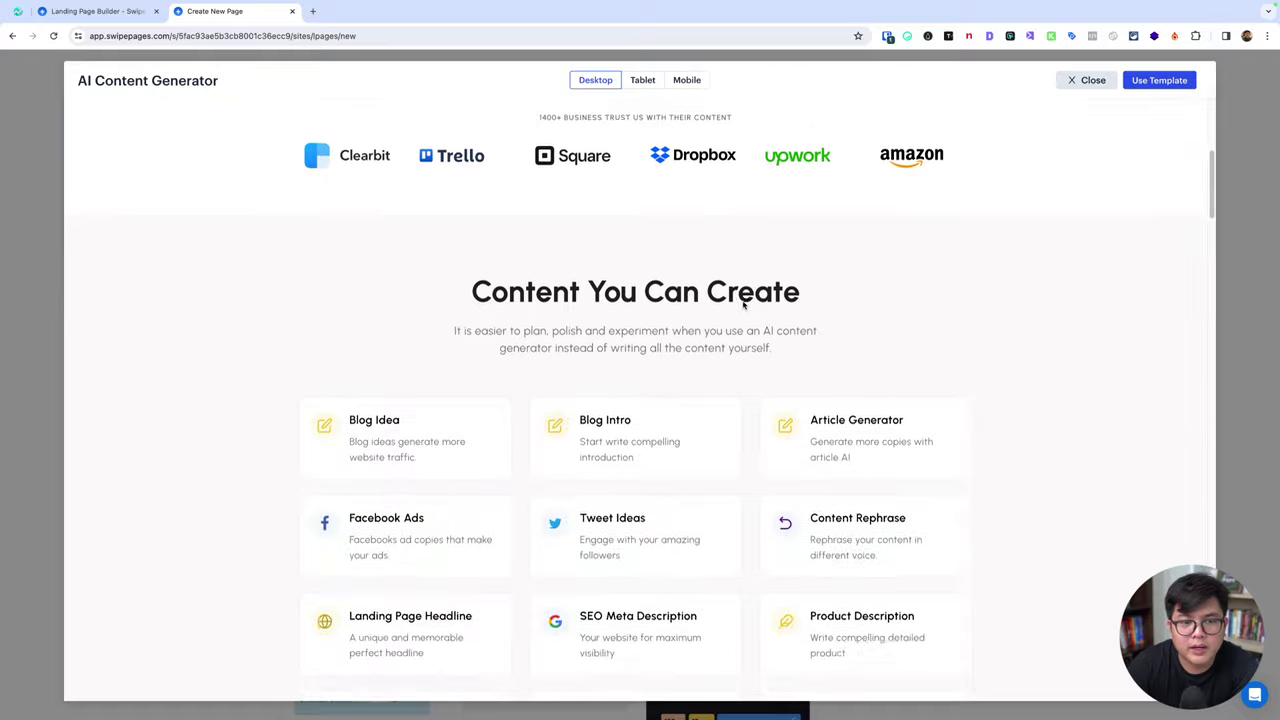
scroll(744, 305, "down", 3)
scroll(744, 305, "down", 4)
scroll(744, 305, "down", 3)
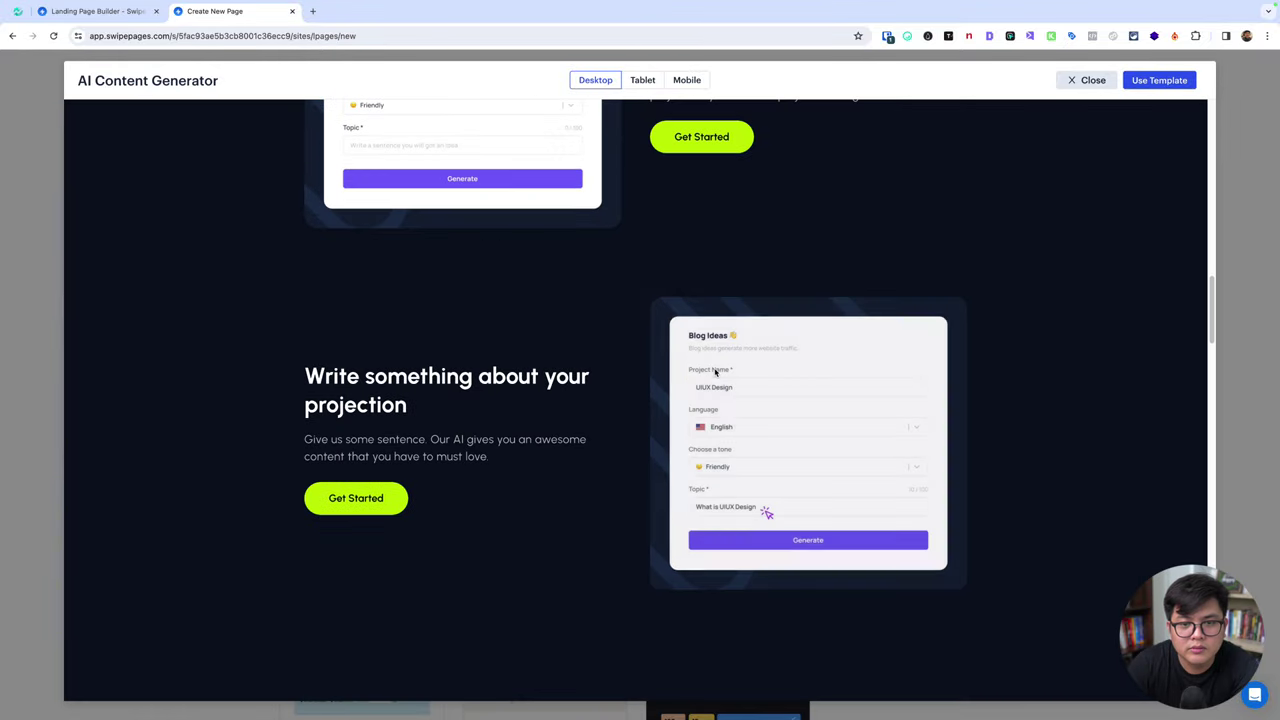
scroll(715, 371, "down", 4)
scroll(715, 371, "down", 5)
scroll(715, 371, "down", 5)
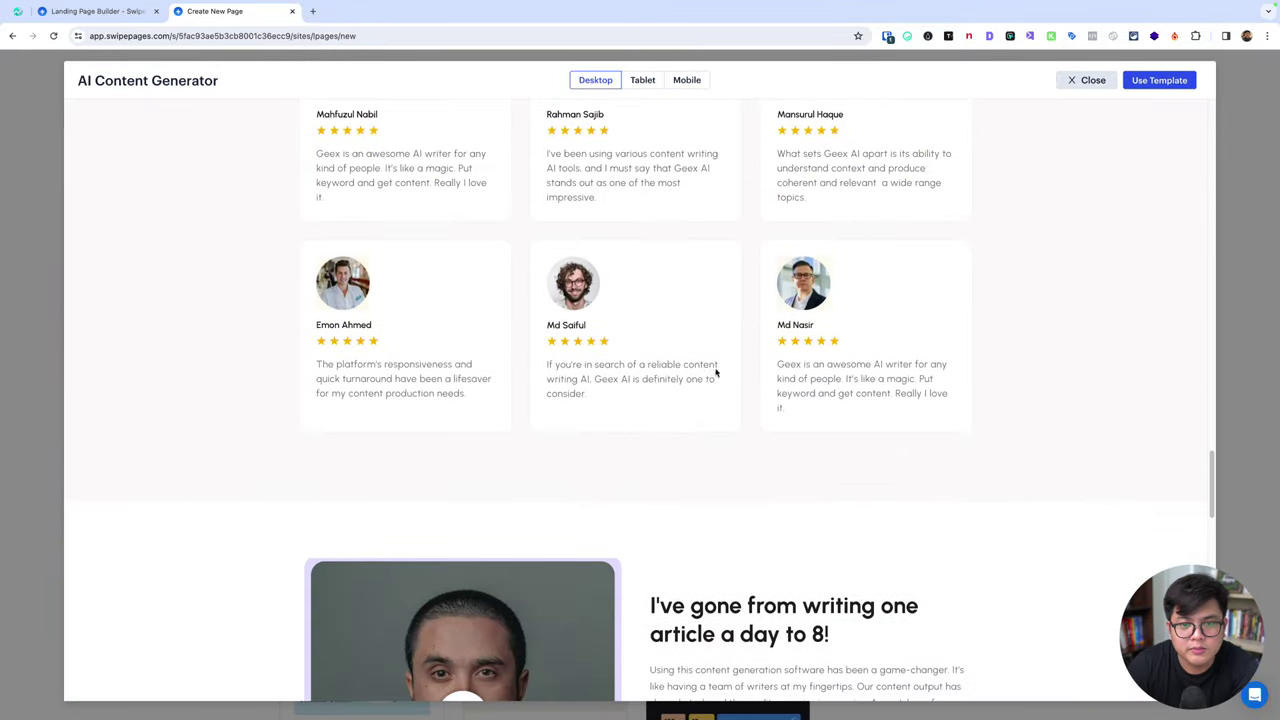
- Review the template's mobile layout, then close the preview
left_click(686, 81)
scroll(646, 257, "up", 5)
scroll(646, 257, "up", 5)
scroll(646, 257, "up", 3)
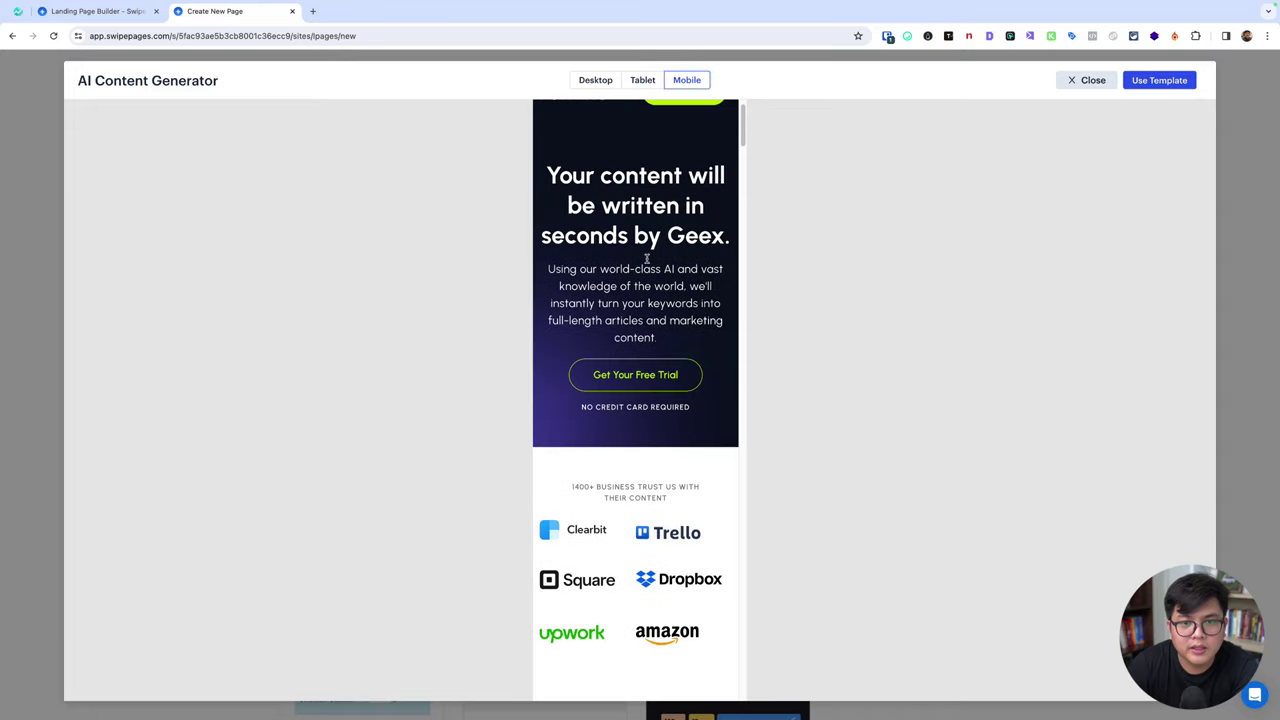
scroll(646, 258, "up", 1)
scroll(677, 288, "down", 5)
scroll(677, 288, "down", 5)
scroll(680, 295, "down", 5)
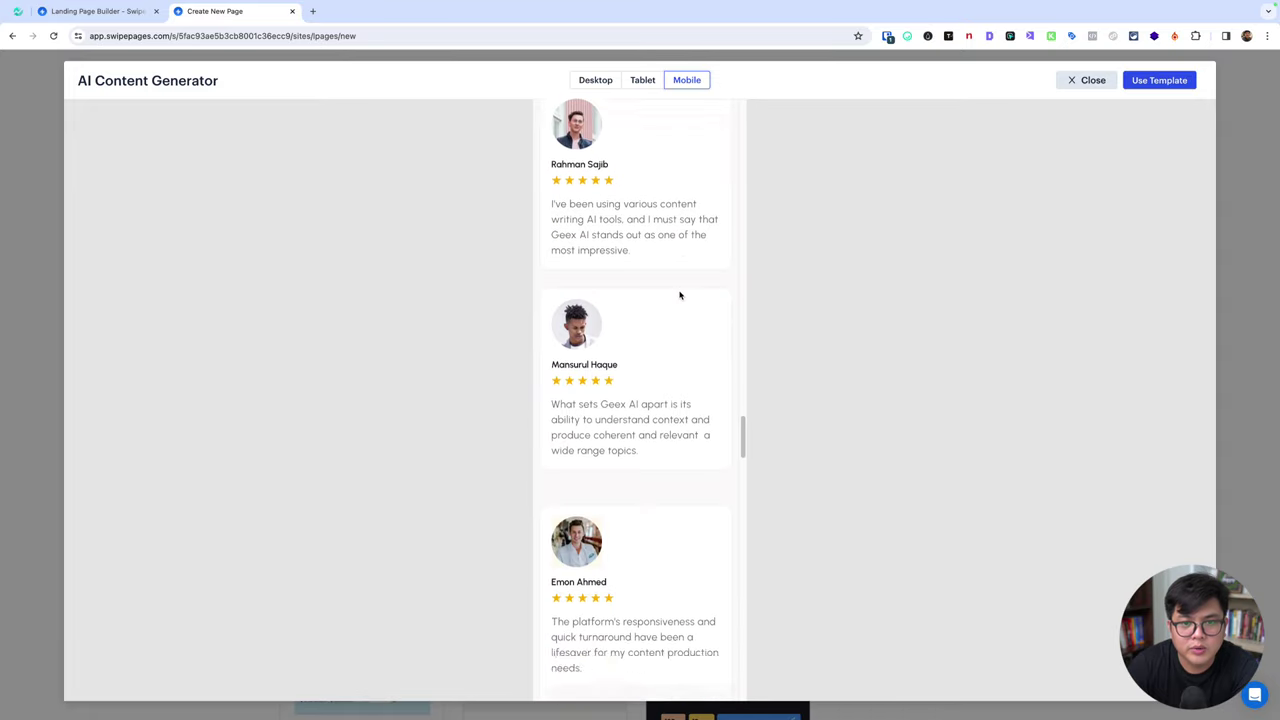
scroll(680, 295, "down", 5)
scroll(680, 295, "down", 5)
scroll(680, 295, "down", 5)
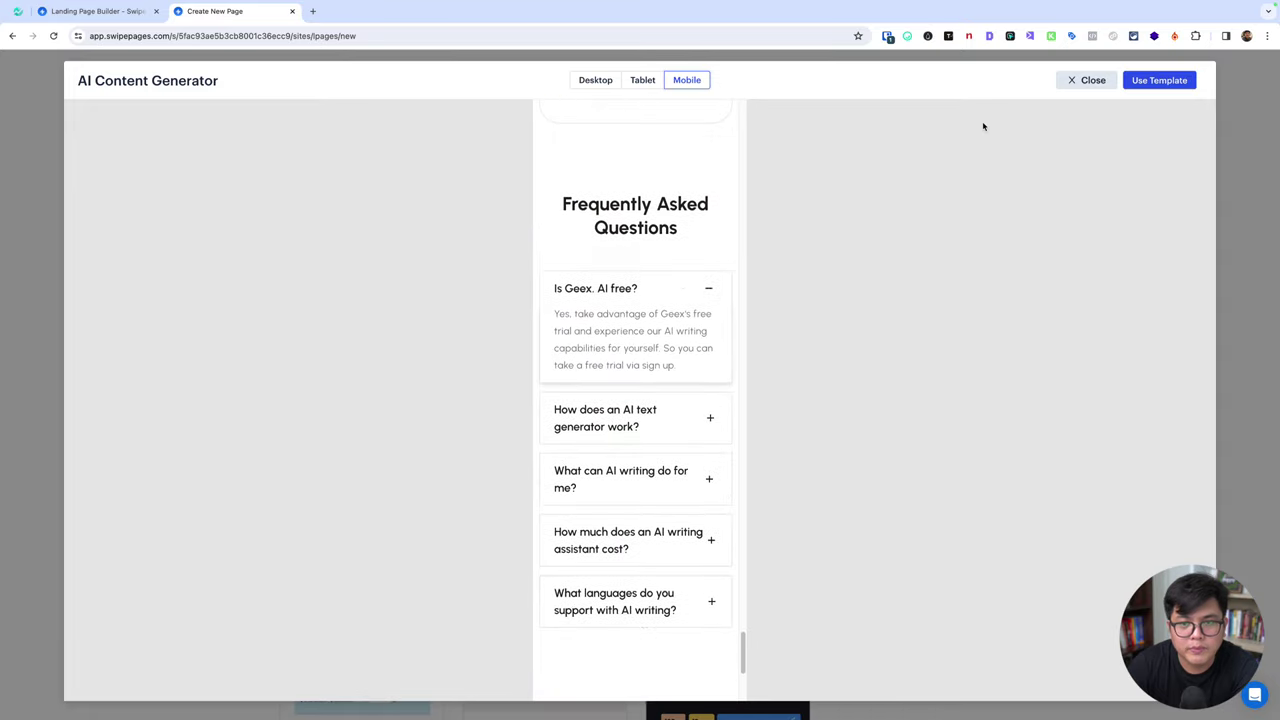
left_click(1090, 80)
- Filter templates by the Ecommerce industry, leaving nine such as the toothbrush and juice pages
scroll(828, 303, "up", 1)
scroll(825, 305, "down", 1)
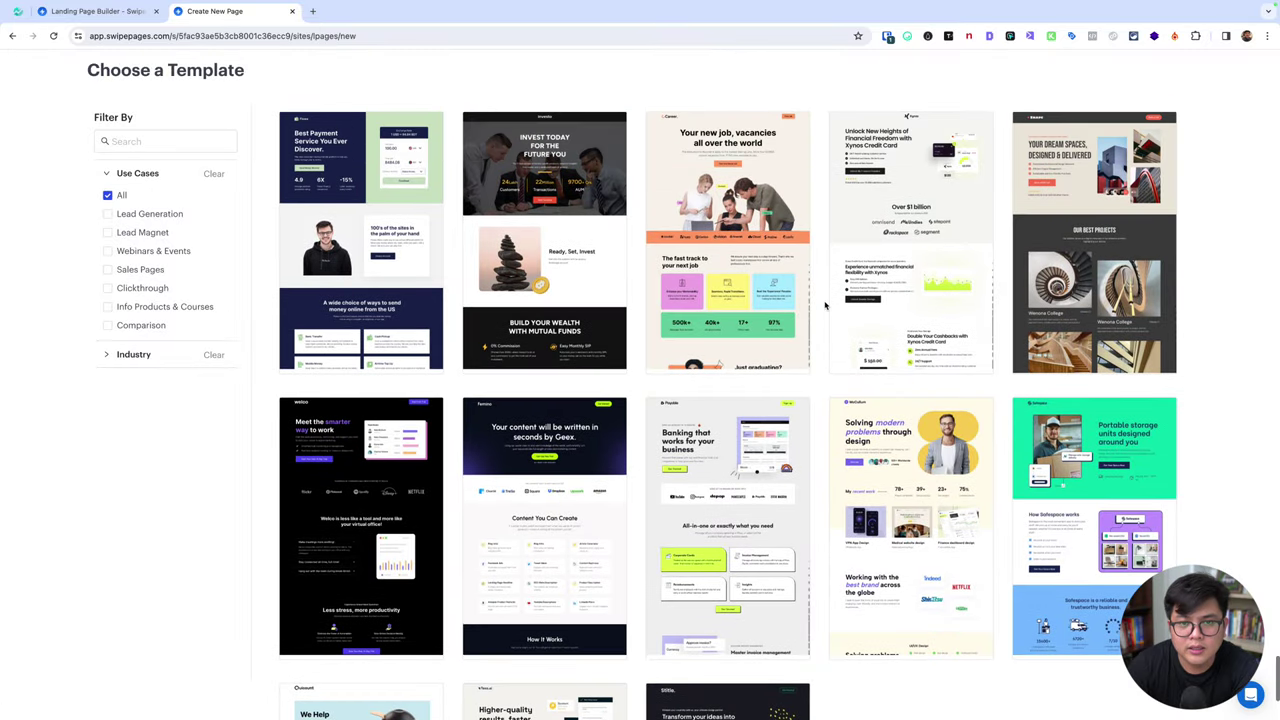
scroll(825, 305, "up", 1)
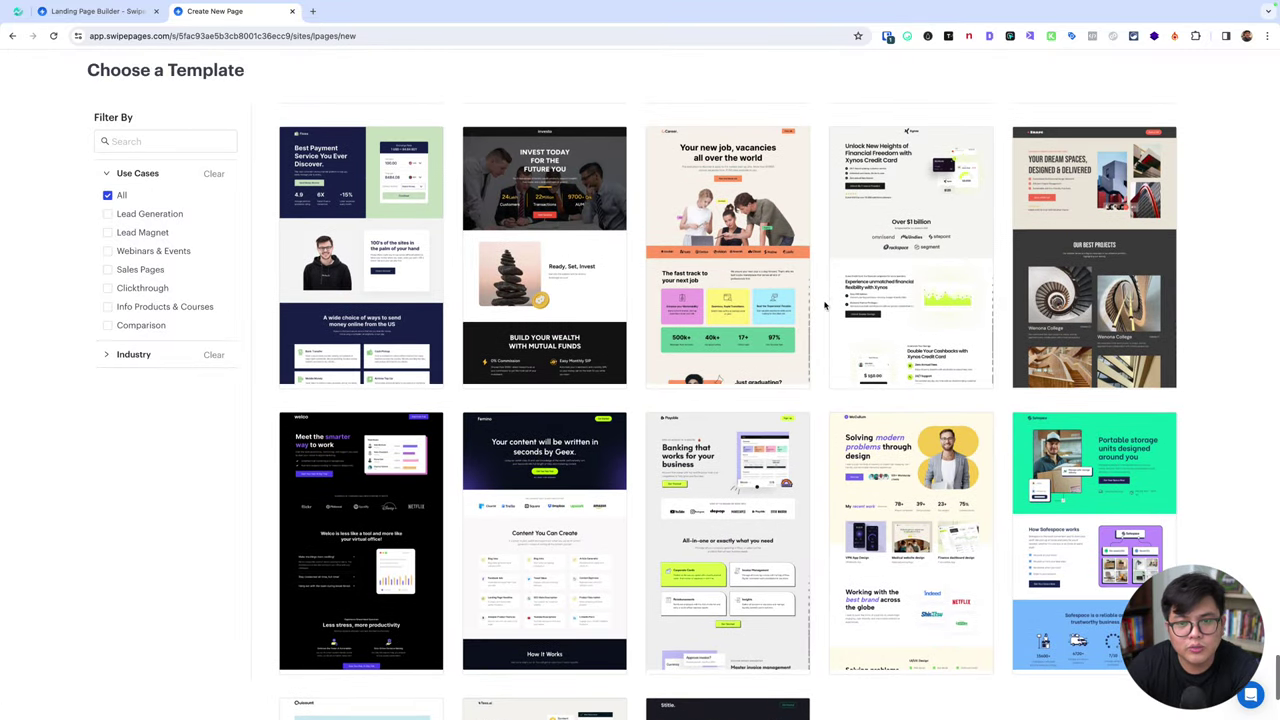
scroll(822, 302, "up", 1)
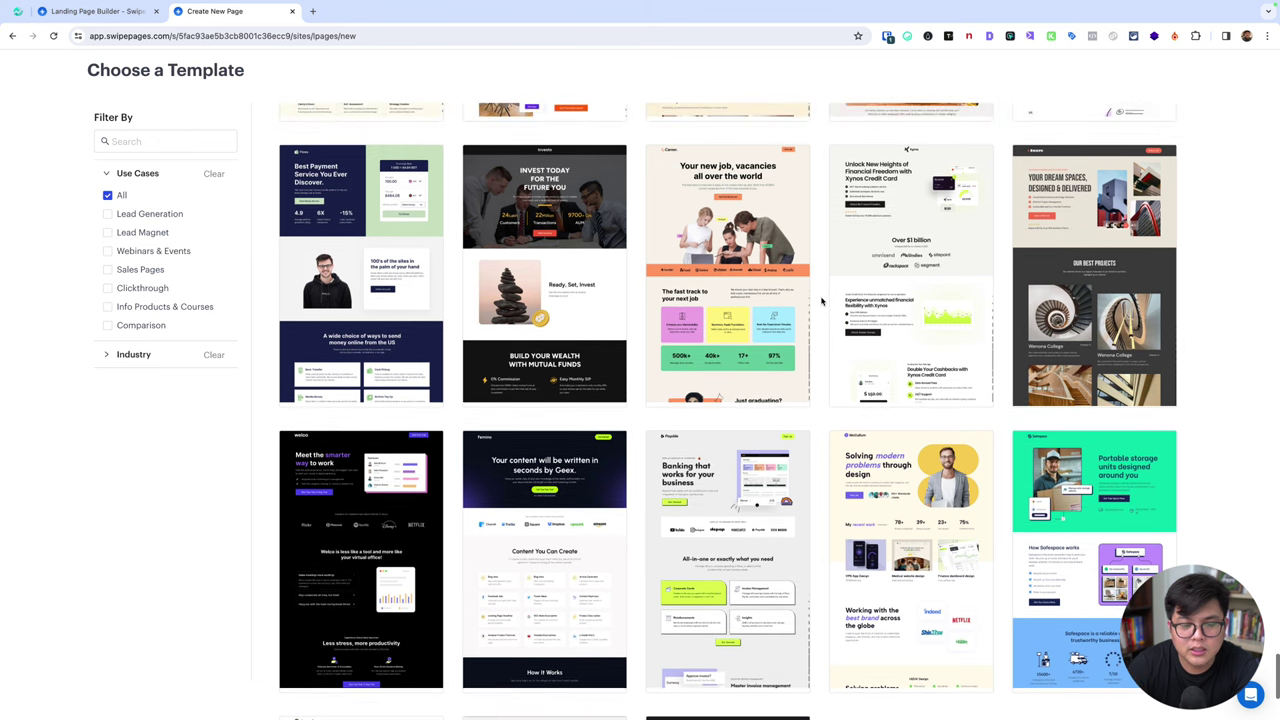
scroll(822, 301, "up", 2)
scroll(822, 301, "up", 2)
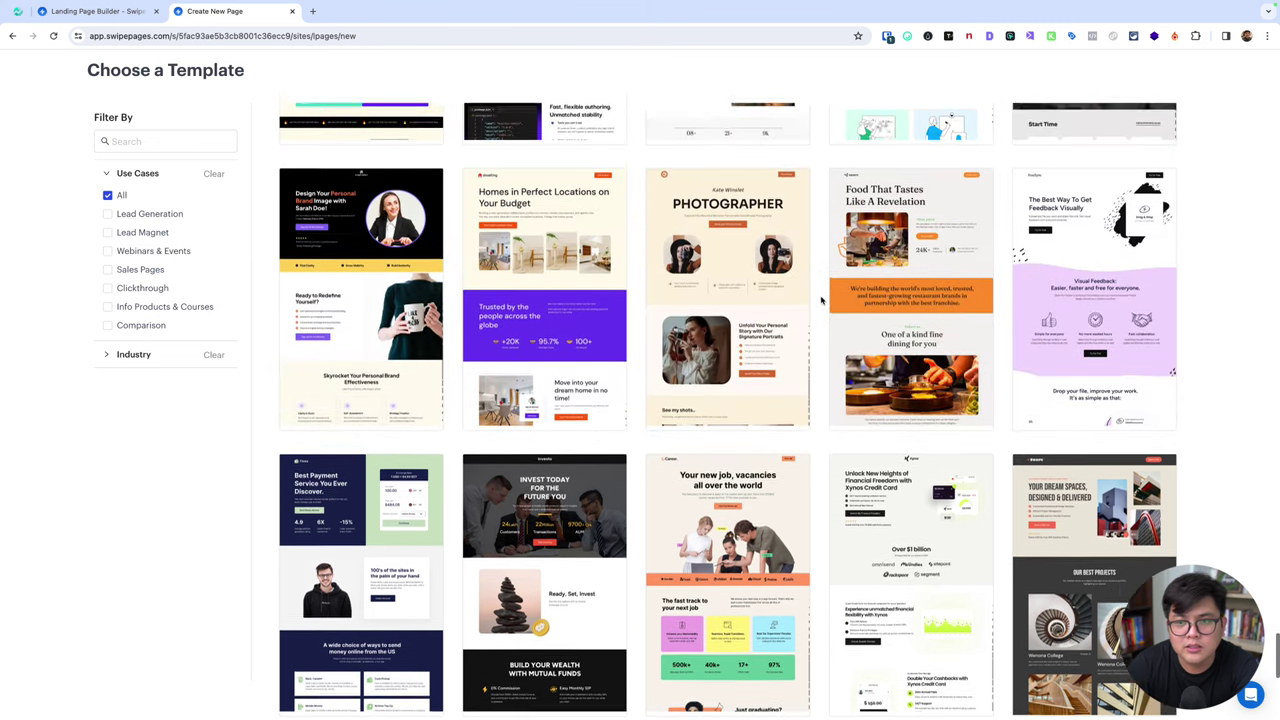
scroll(818, 302, "up", 2)
scroll(818, 302, "up", 2)
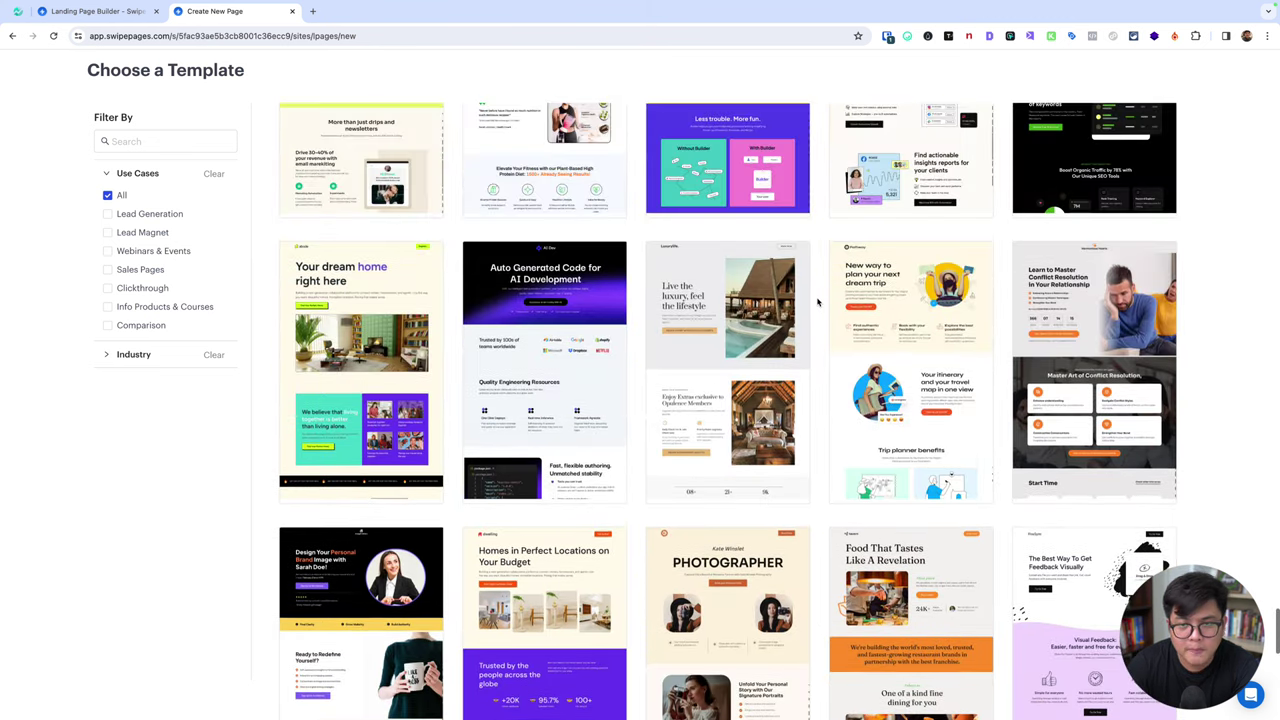
scroll(817, 302, "up", 2)
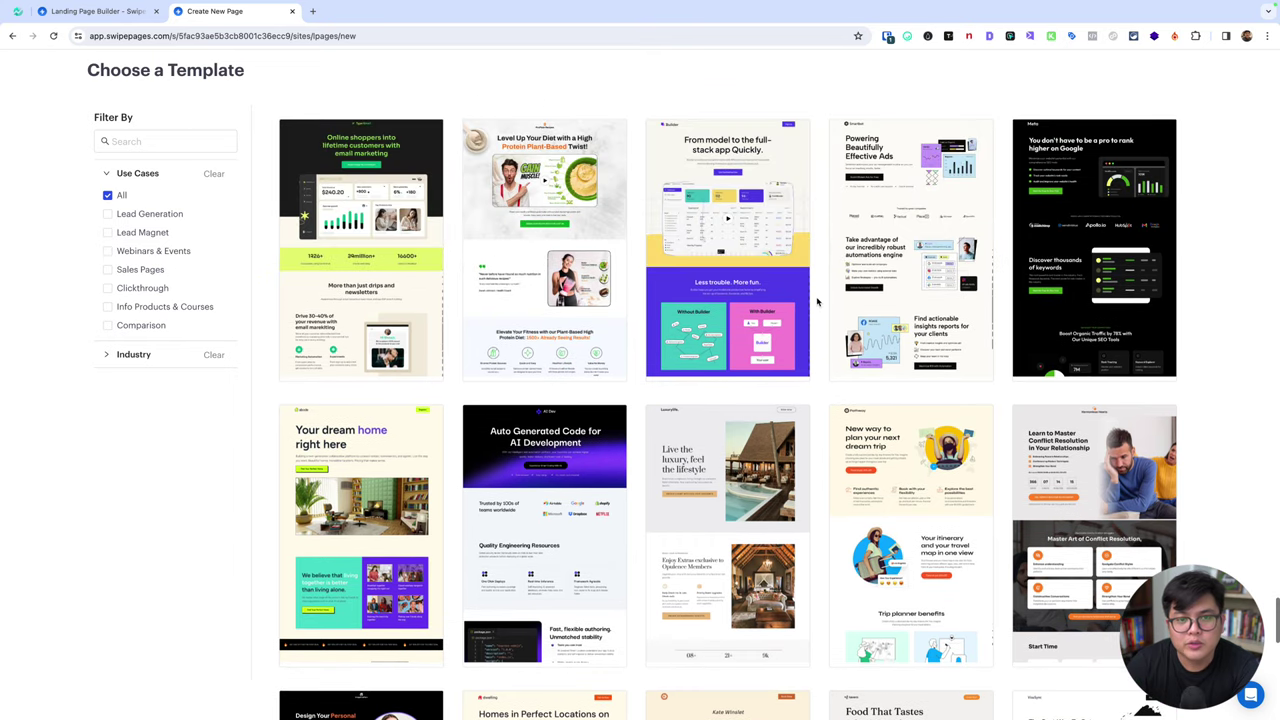
scroll(817, 302, "up", 2)
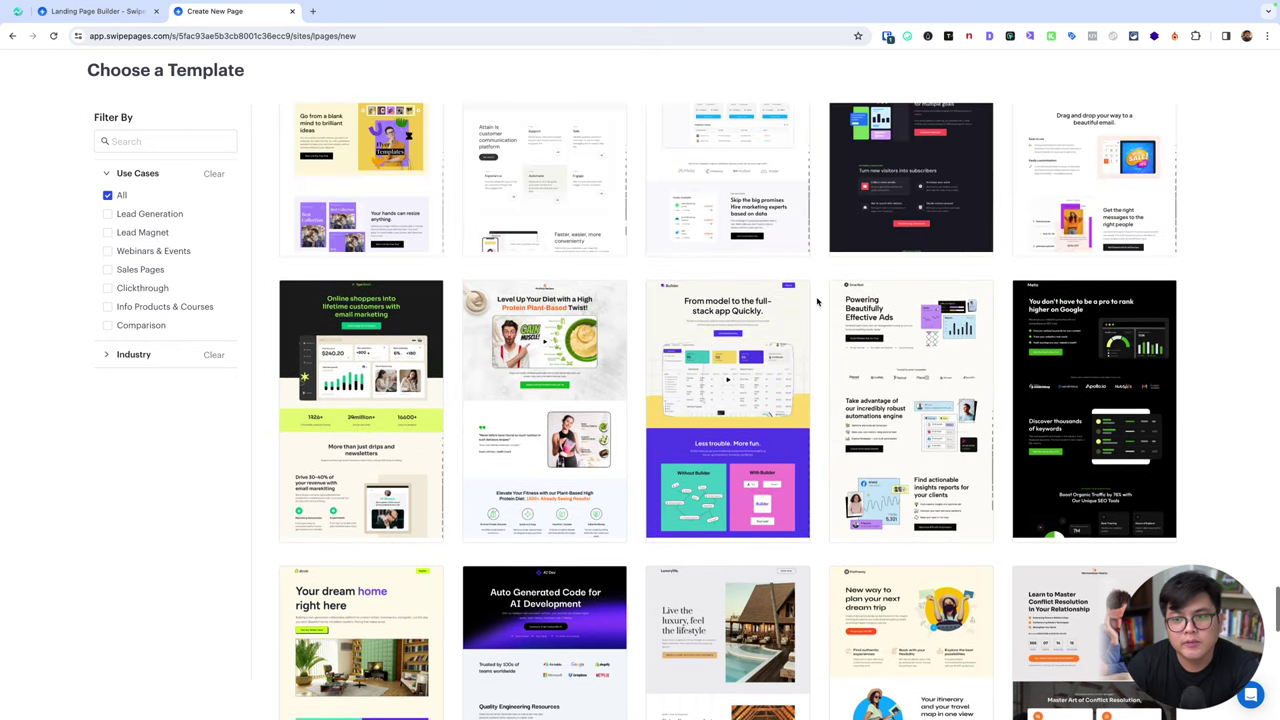
scroll(817, 302, "up", 2)
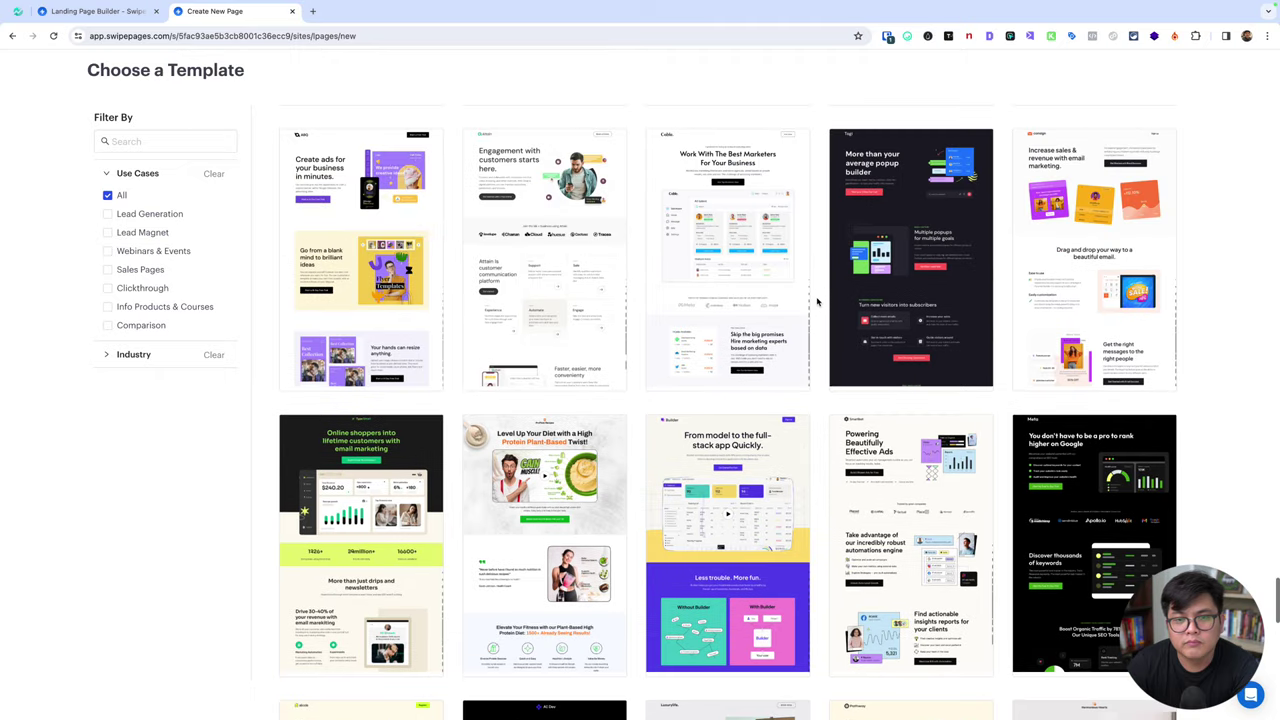
scroll(817, 302, "up", 3)
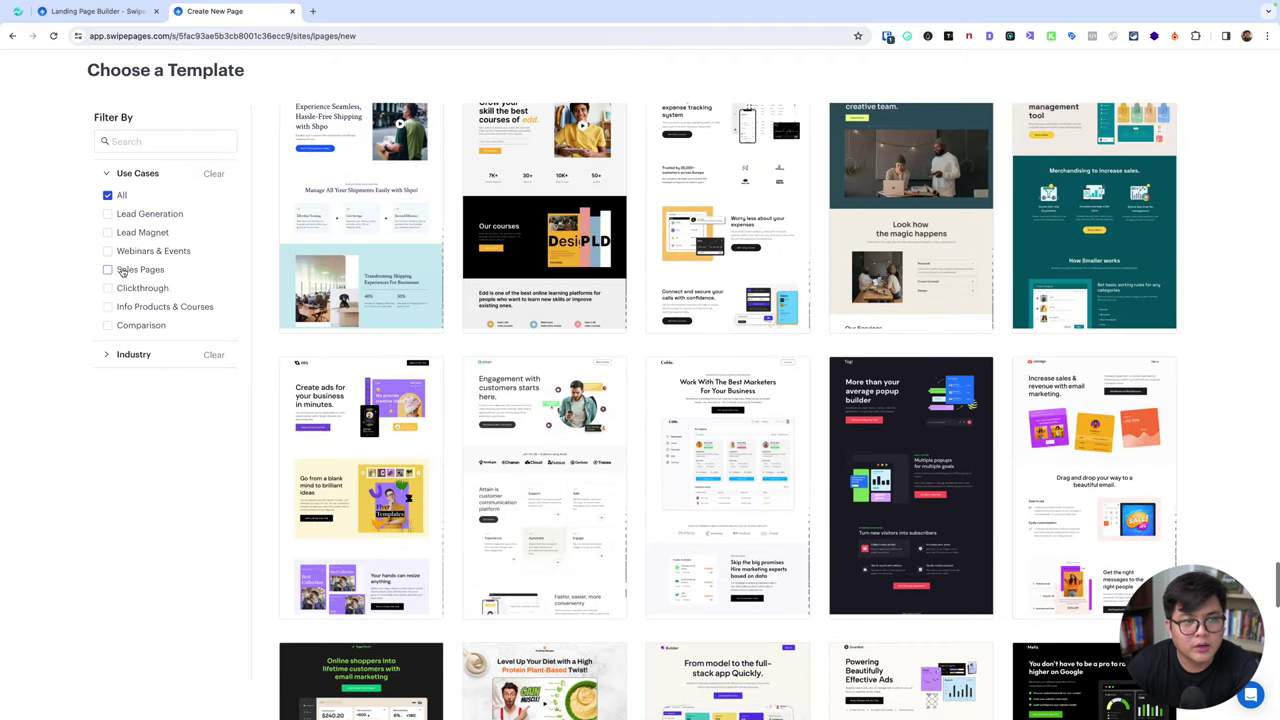
left_click(114, 358)
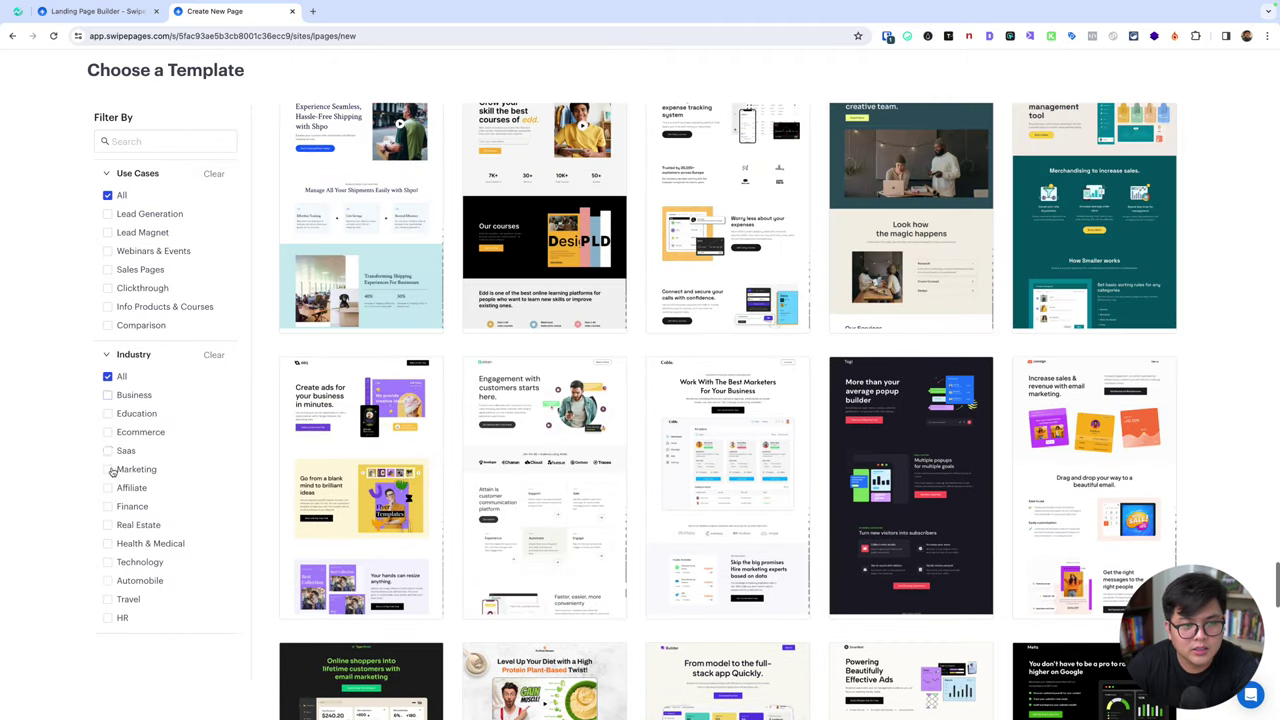
left_click(108, 432)
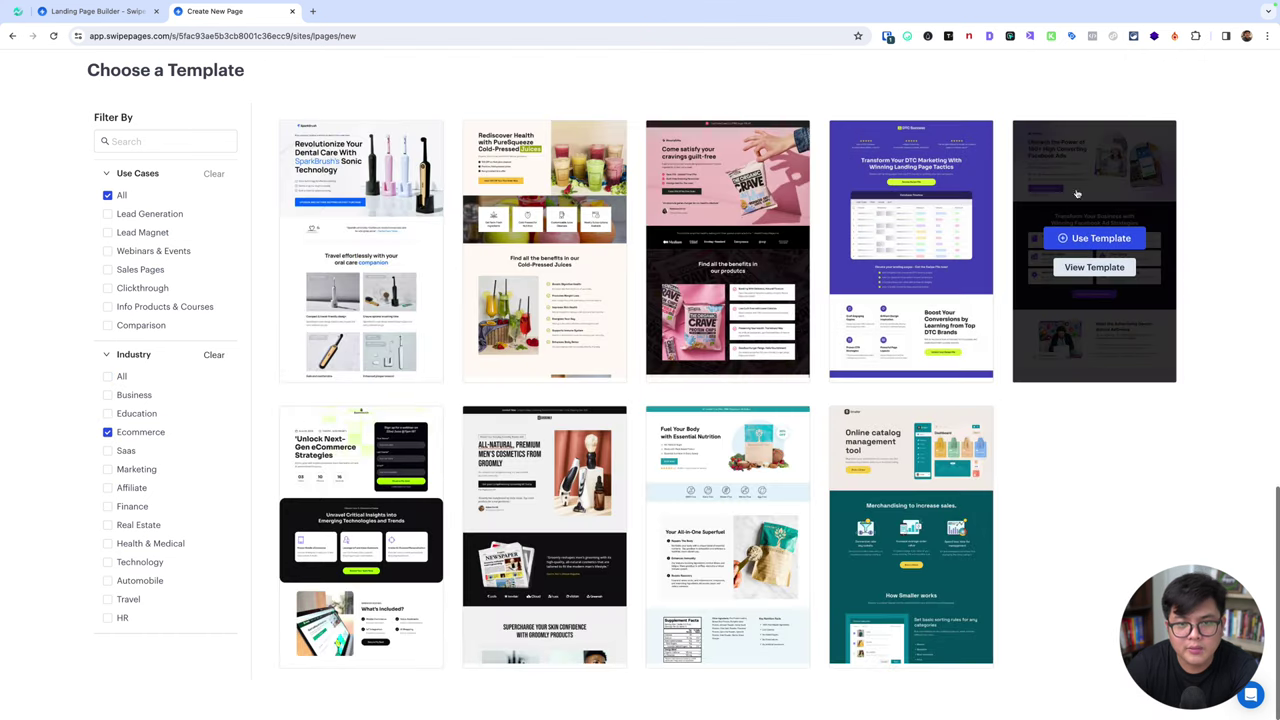
- Open the Nourishme Organic Snacks template preview and scroll through its mobile layout
left_click(727, 268)
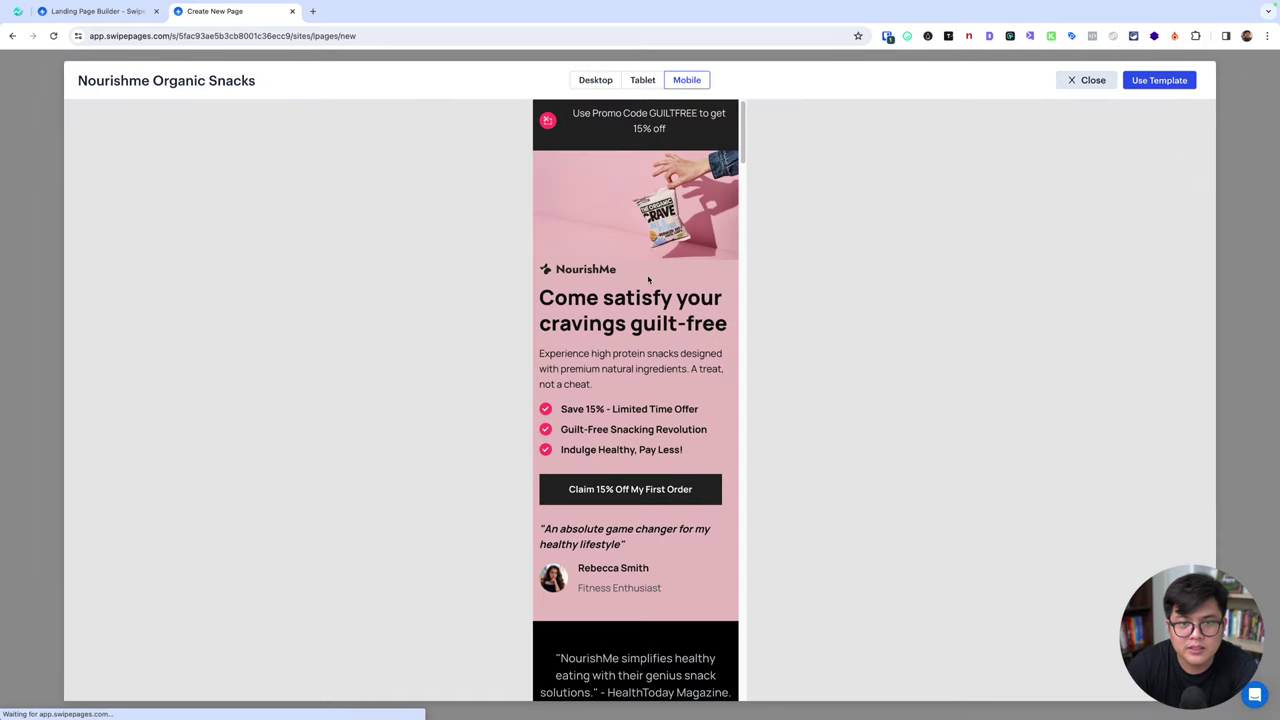
scroll(675, 205, "down", 1)
scroll(675, 250, "down", 1)
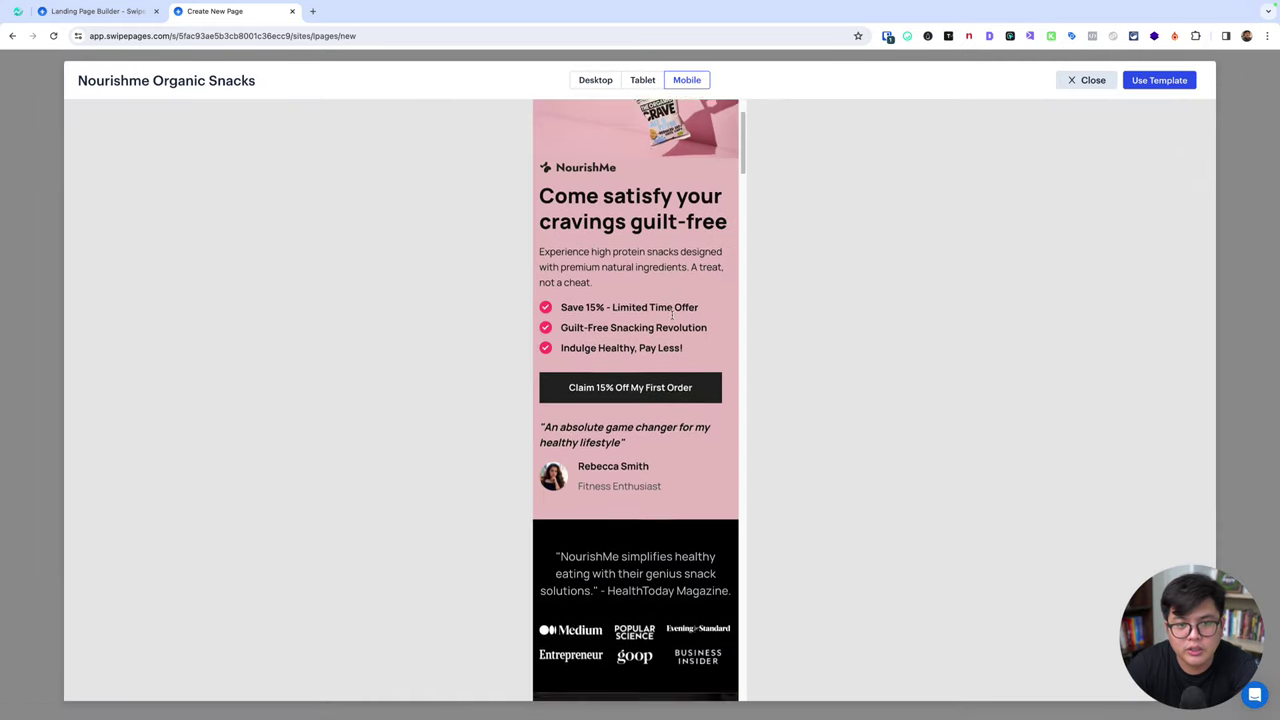
scroll(674, 320, "down", 4)
scroll(654, 261, "down", 1)
scroll(614, 282, "up", 2)
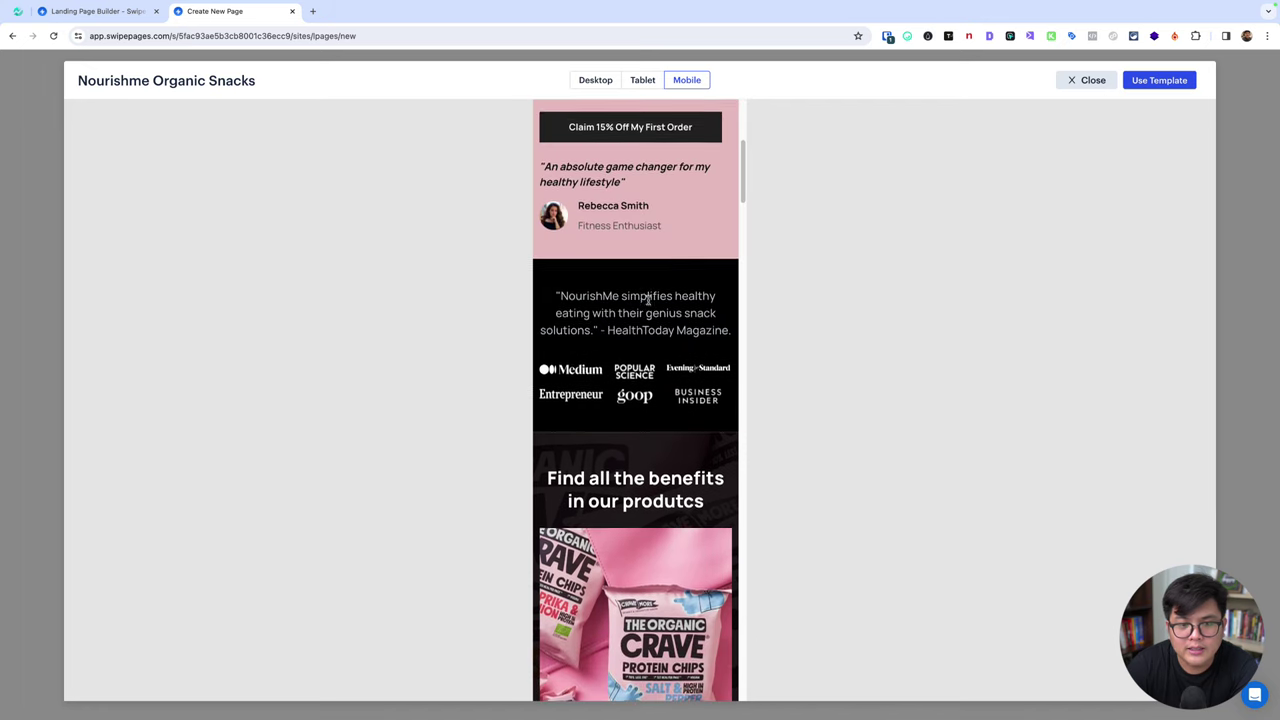
scroll(646, 300, "down", 4)
scroll(648, 300, "down", 2)
scroll(615, 284, "down", 3)
scroll(631, 278, "down", 4)
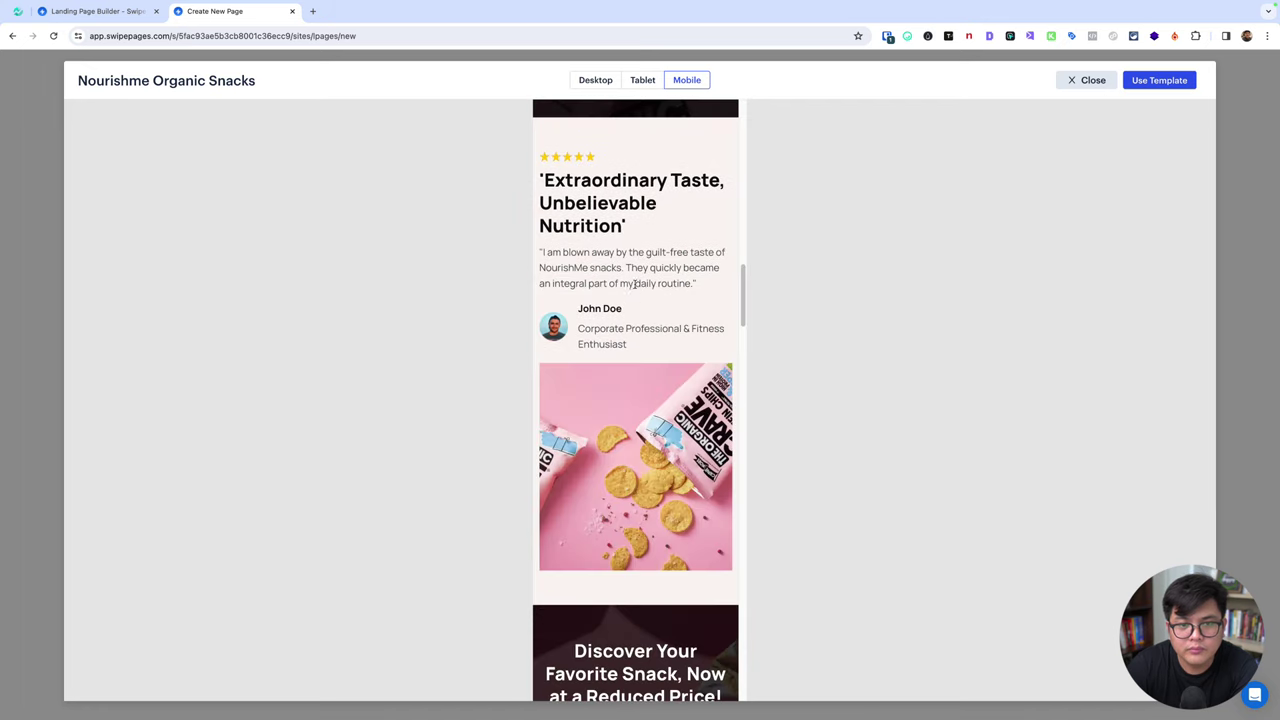
scroll(634, 286, "down", 3)
scroll(638, 250, "down", 4)
scroll(641, 170, "down", 2)
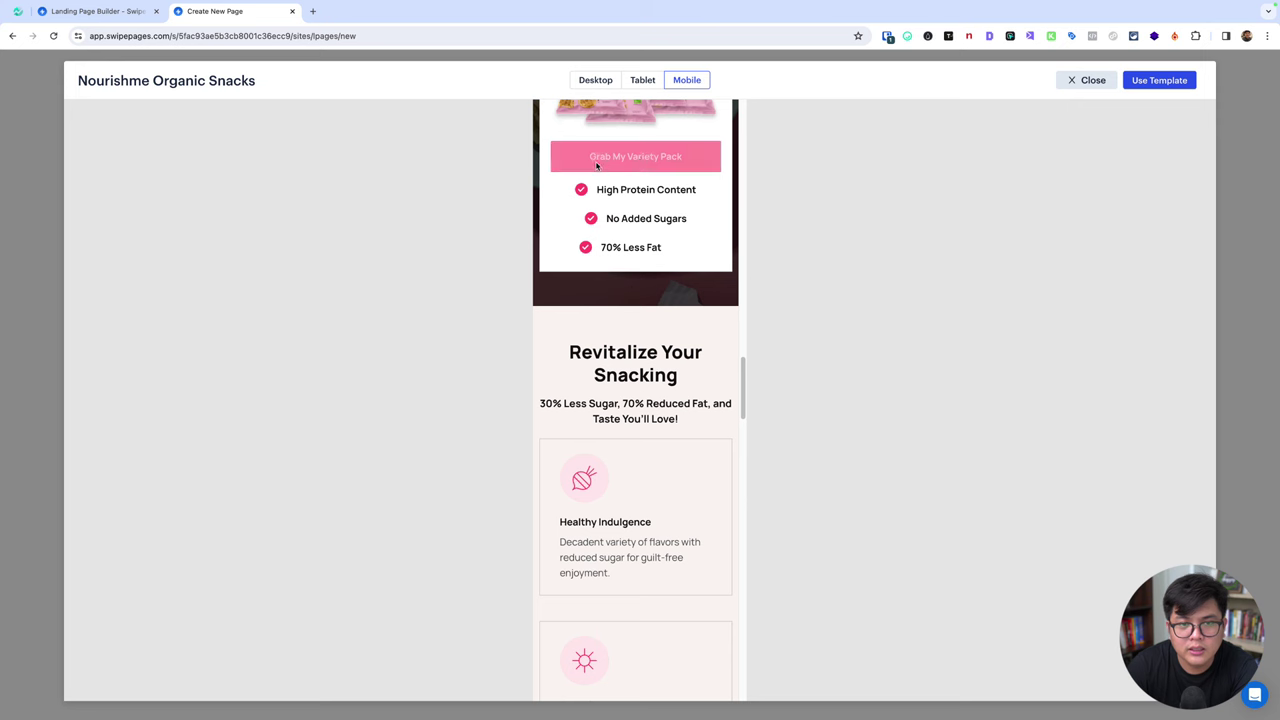
scroll(641, 165, "up", 3)
scroll(638, 244, "up", 1)
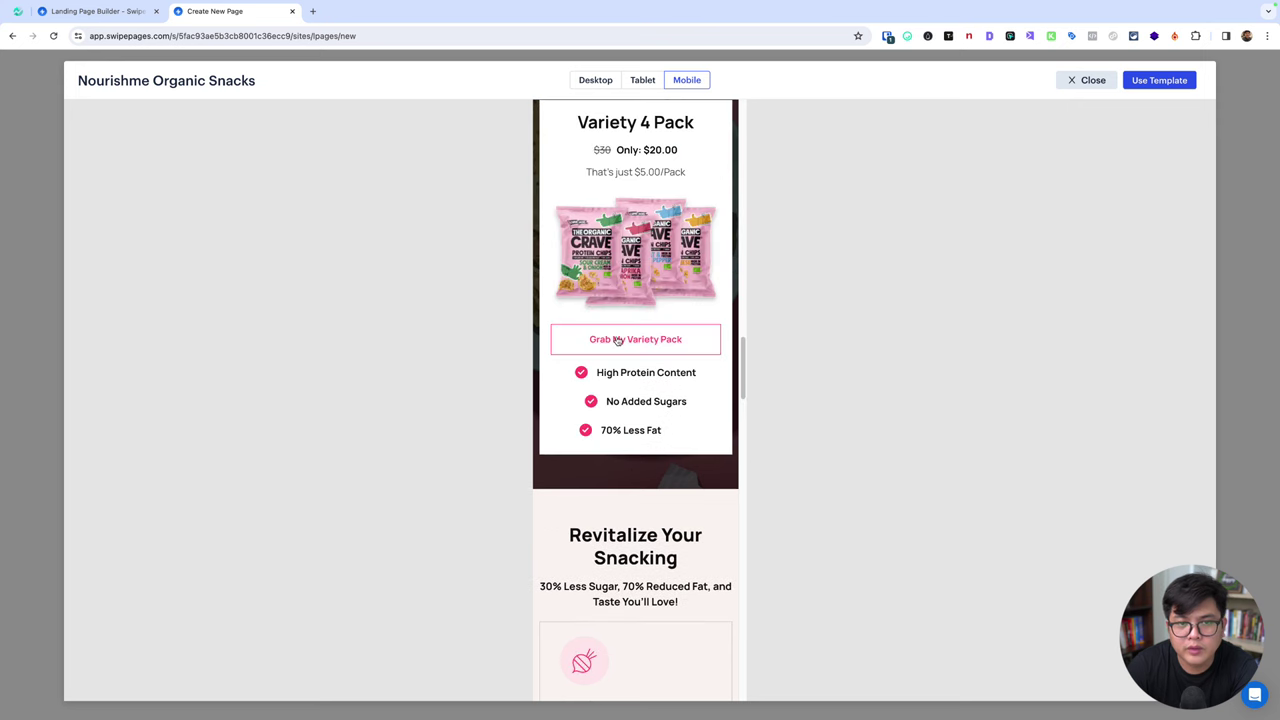
- Keep scrolling the mobile preview down to the Variety 4 Pack pricing
left_click_drag(620, 150, 676, 150)
scroll(640, 200, "down", 2)
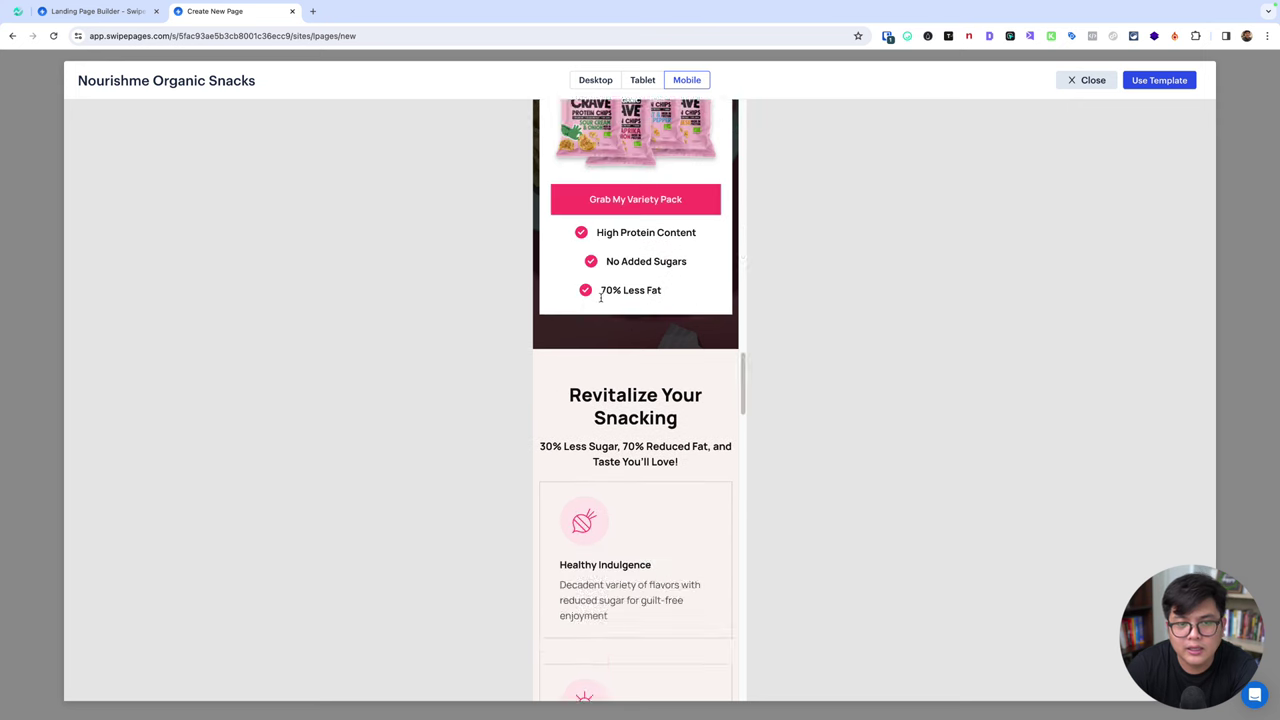
scroll(600, 297, "down", 4)
scroll(600, 297, "down", 3)
scroll(608, 300, "down", 3)
scroll(616, 302, "down", 3)
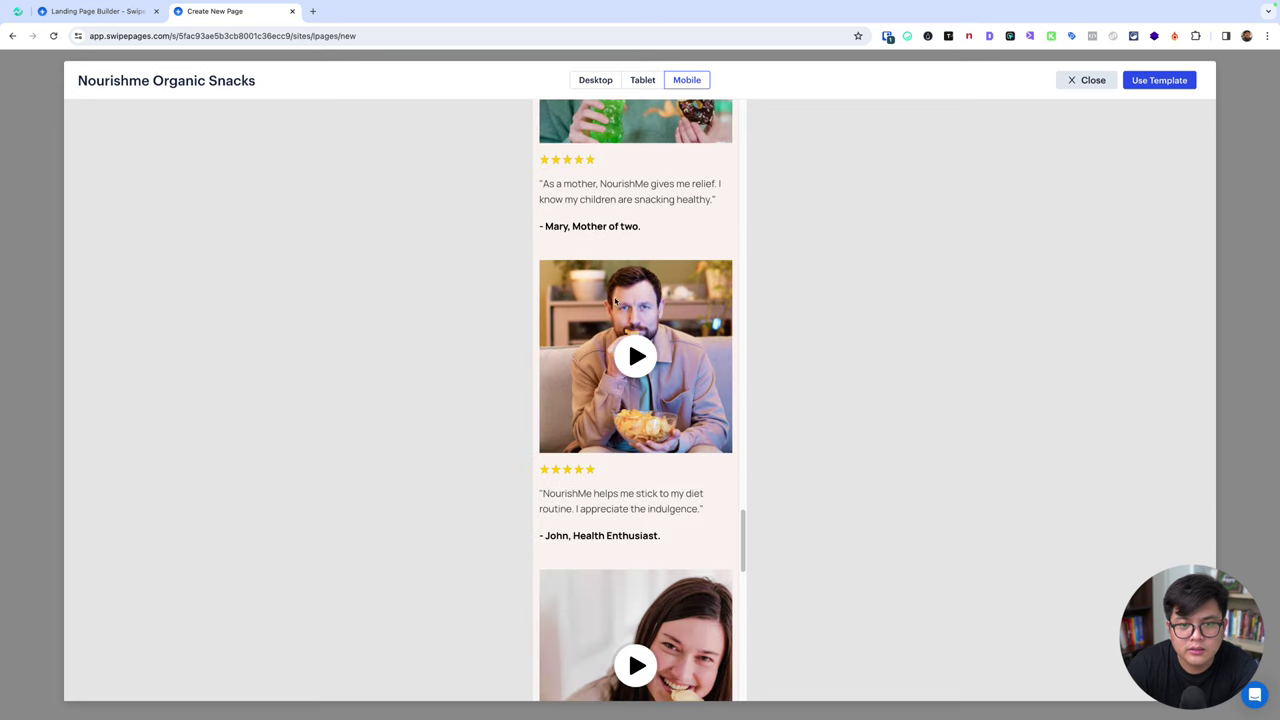
scroll(625, 368, "down", 3)
scroll(634, 366, "down", 3)
scroll(636, 367, "down", 4)
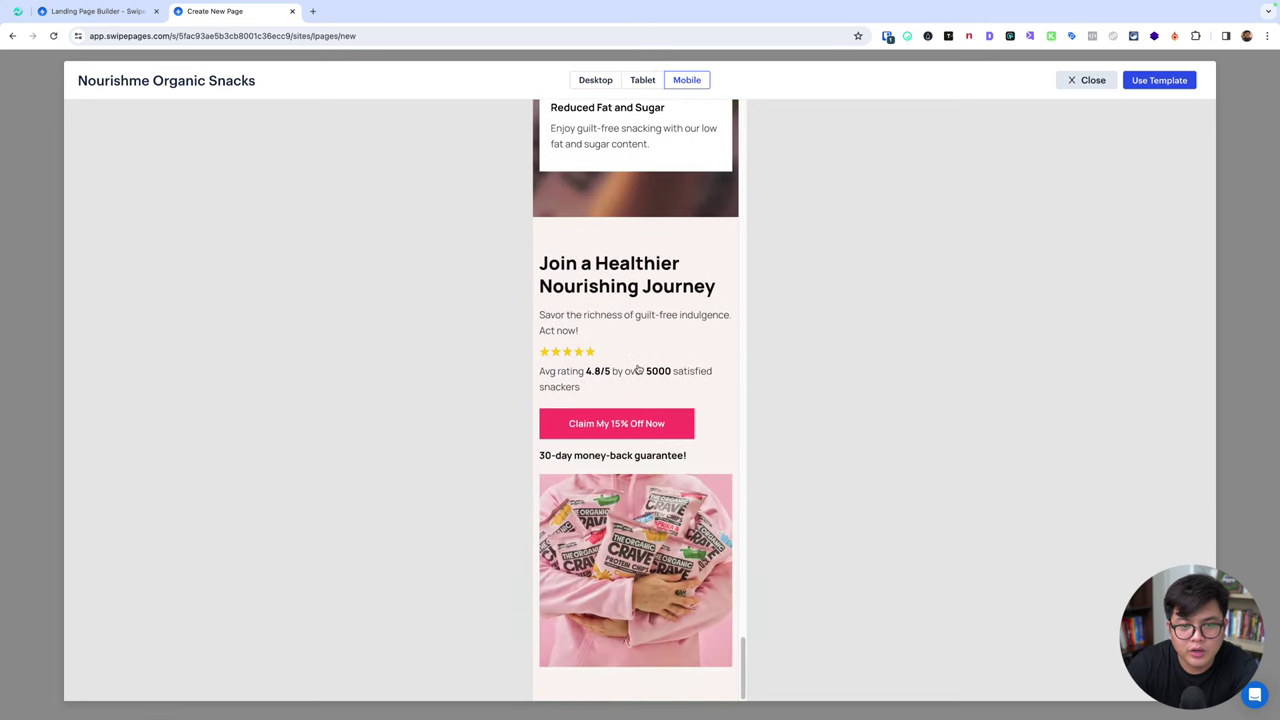
scroll(638, 368, "up", 10)
scroll(640, 366, "up", 8)
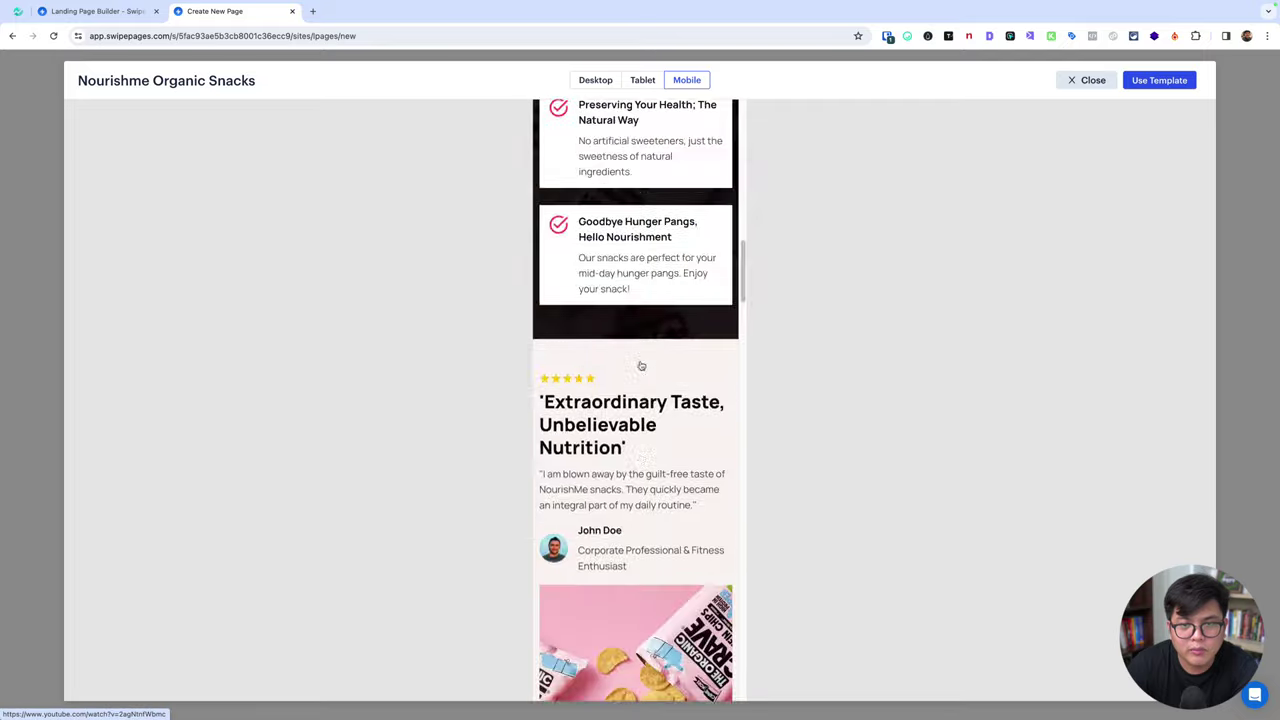
scroll(640, 366, "up", 8)
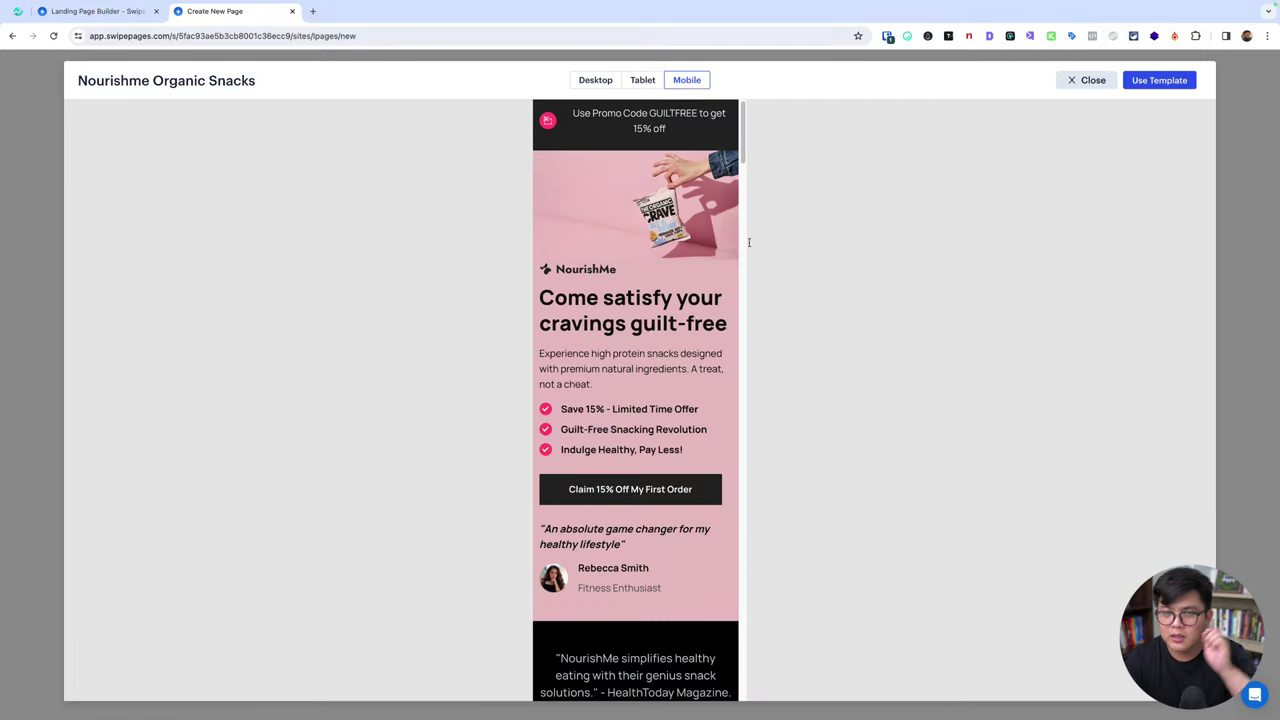
left_click(1080, 82)
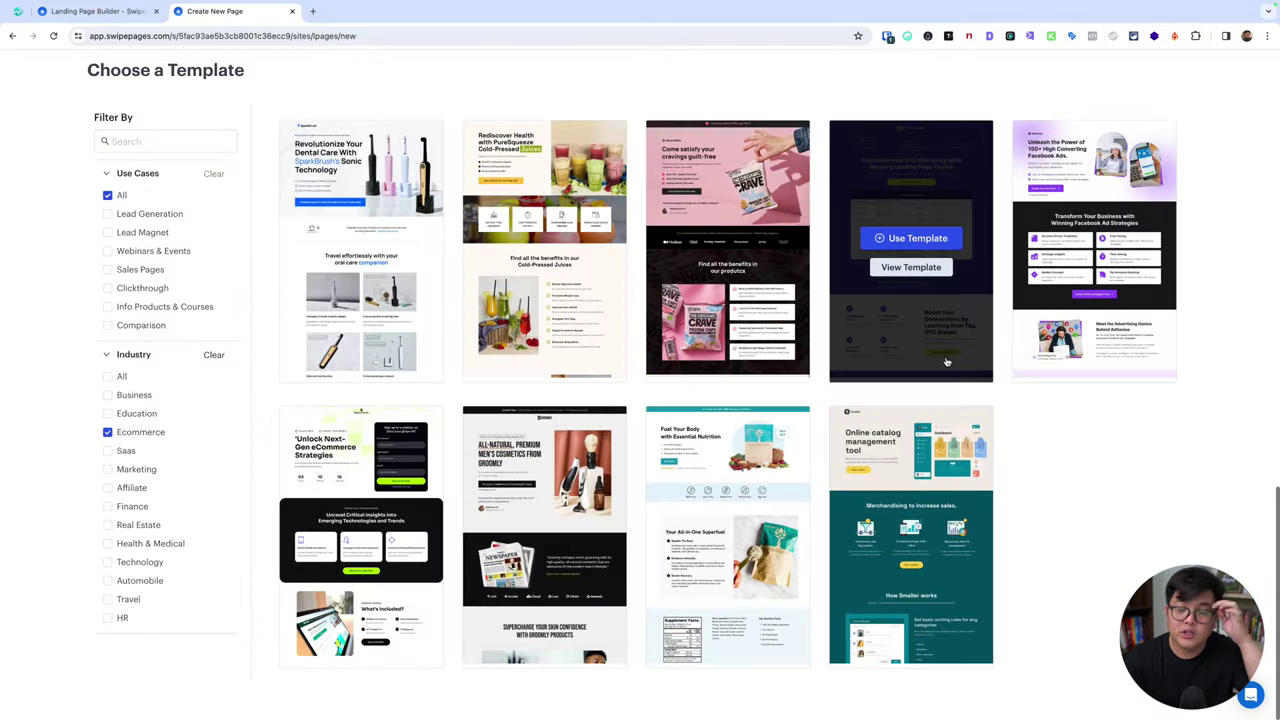
scroll(876, 370, "up", 1)
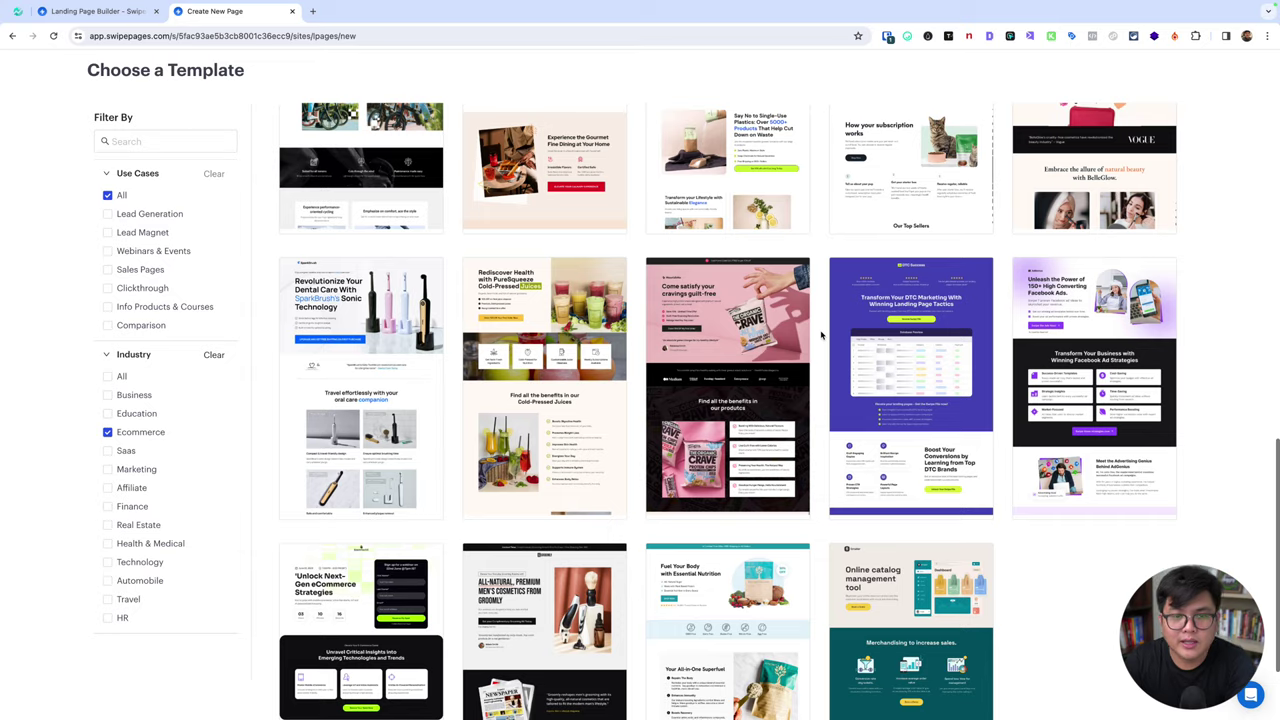
scroll(821, 335, "up", 1)
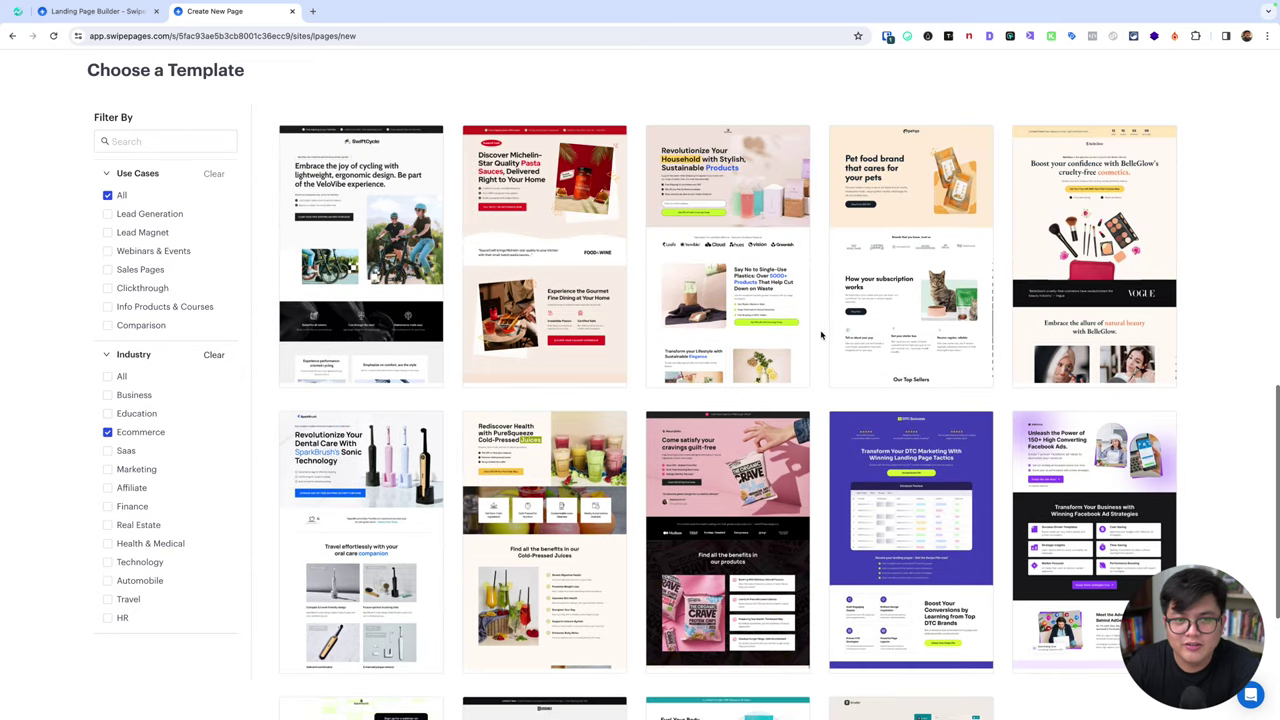
scroll(821, 335, "up", 2)
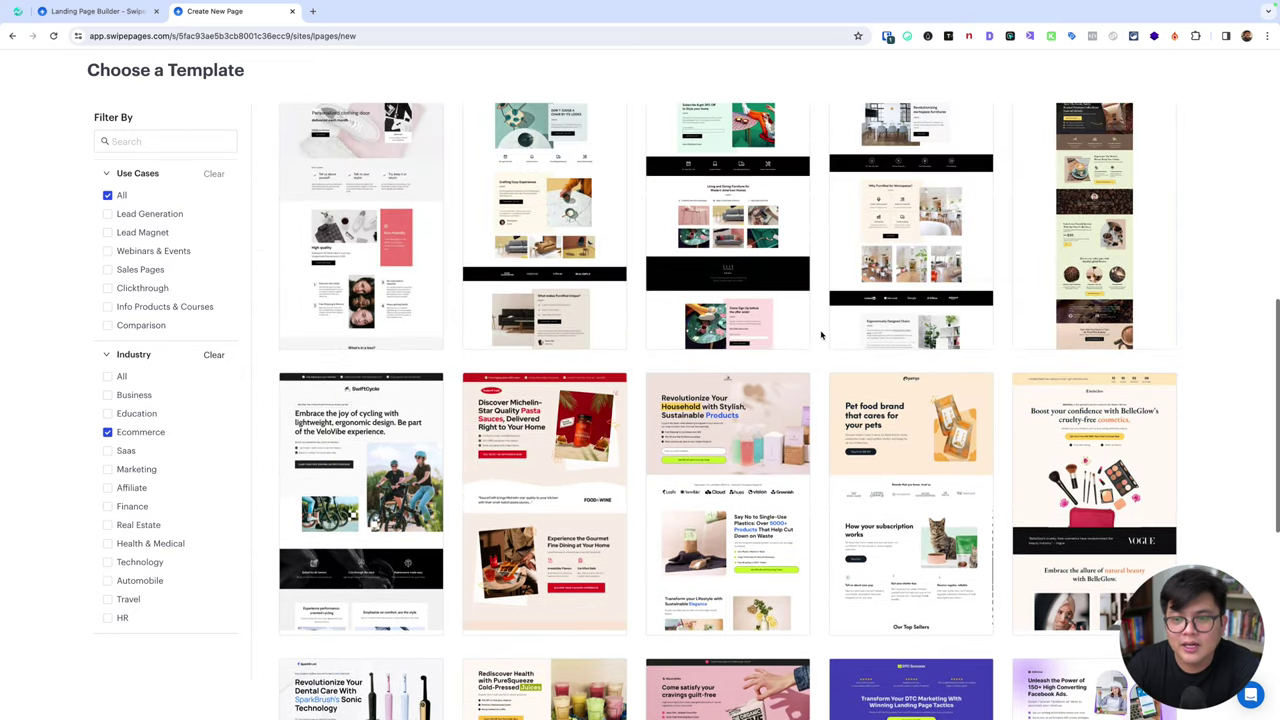
scroll(821, 335, "up", 1)
scroll(821, 335, "down", 2)
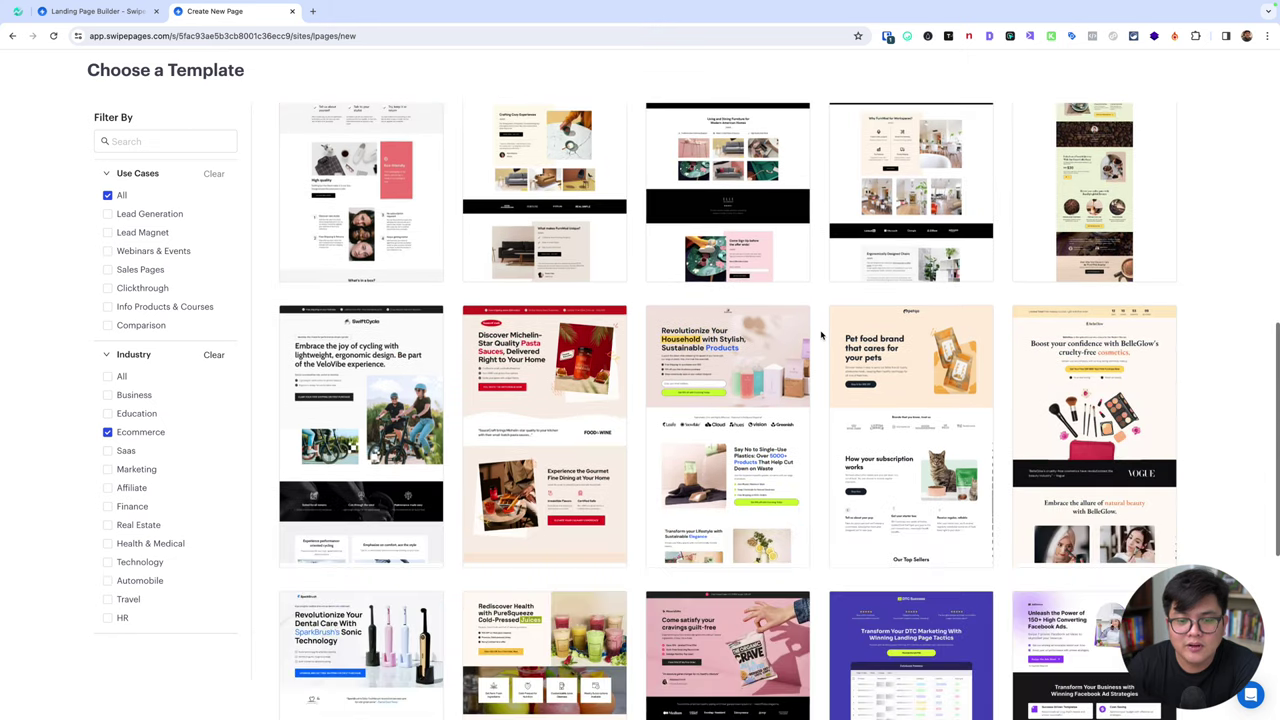
mouse_move(354, 320)
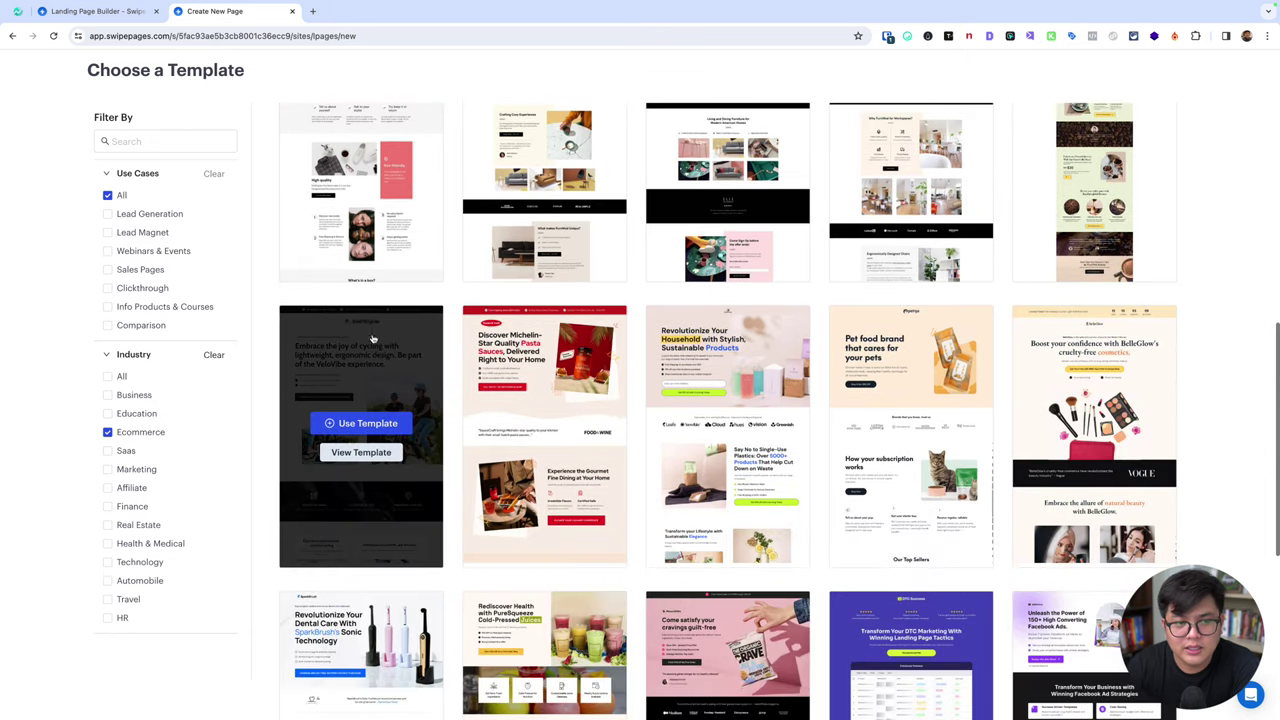
scroll(372, 340, "up", 2)
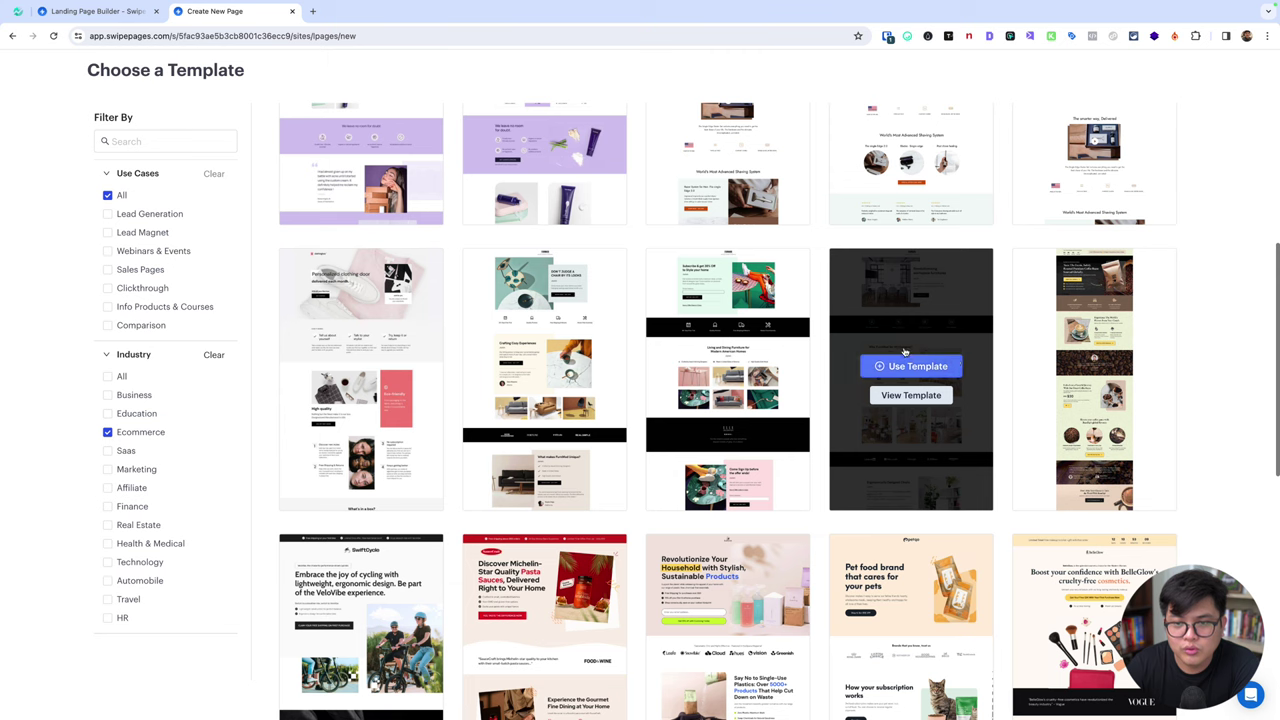
scroll(845, 332, "up", 3)
scroll(850, 340, "up", 2)
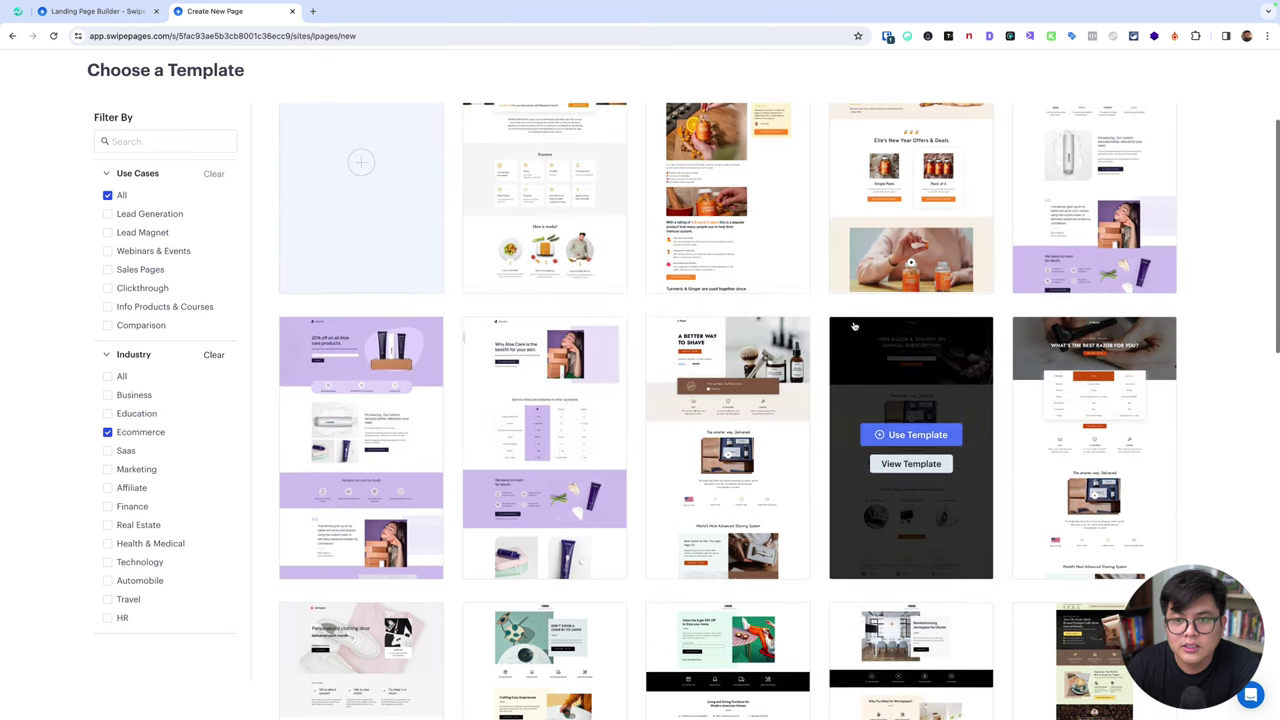
scroll(880, 250, "down", 3)
scroll(873, 452, "down", 4)
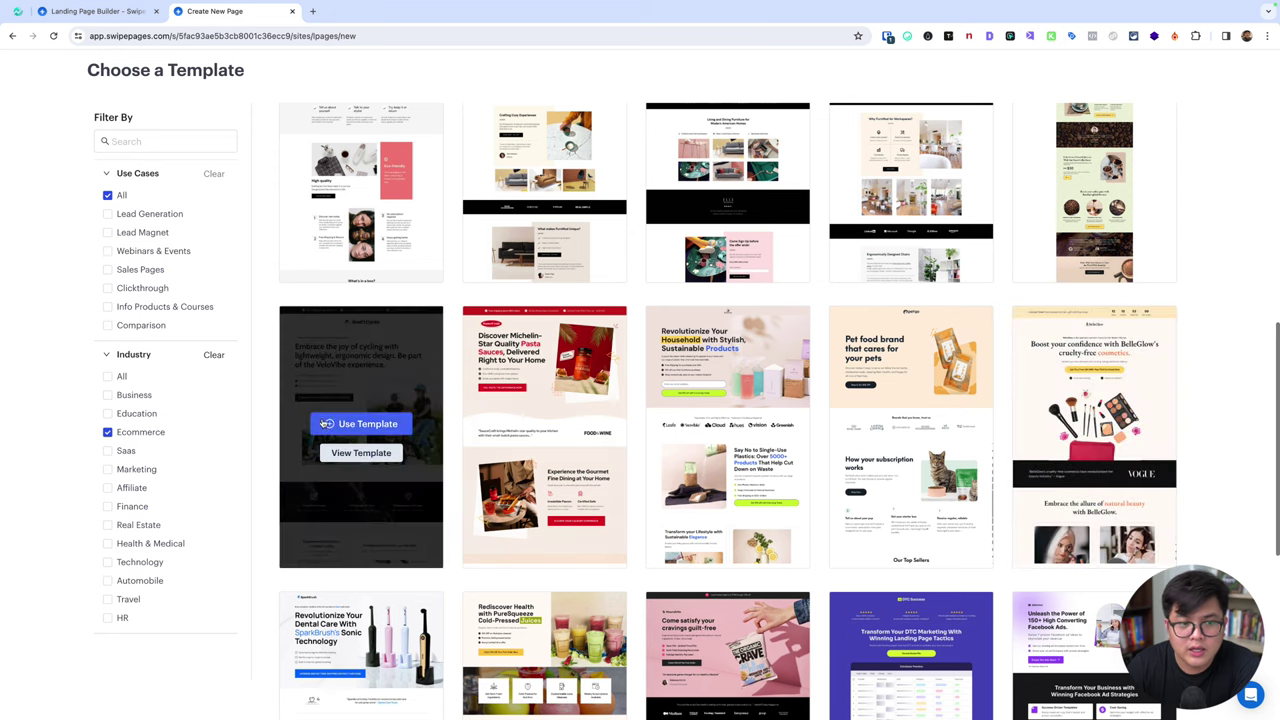
scroll(960, 430, "down", 3)
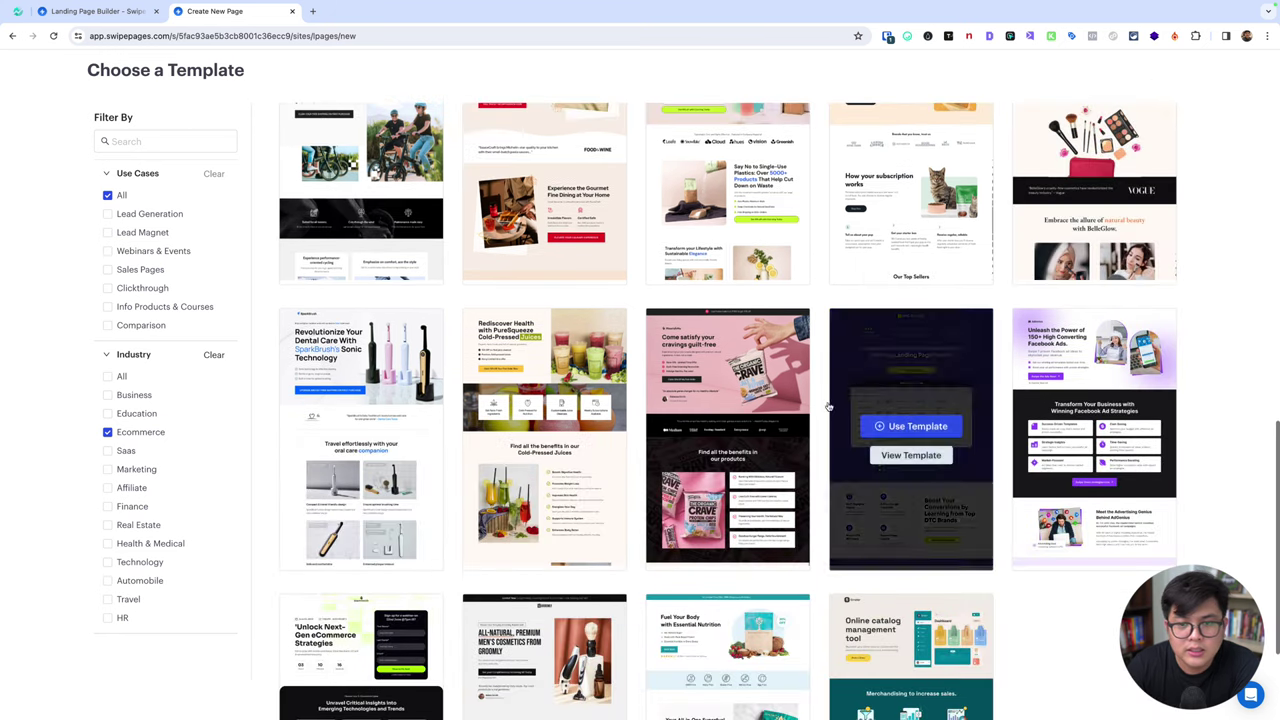
scroll(814, 400, "down", 2)
scroll(820, 404, "down", 4)
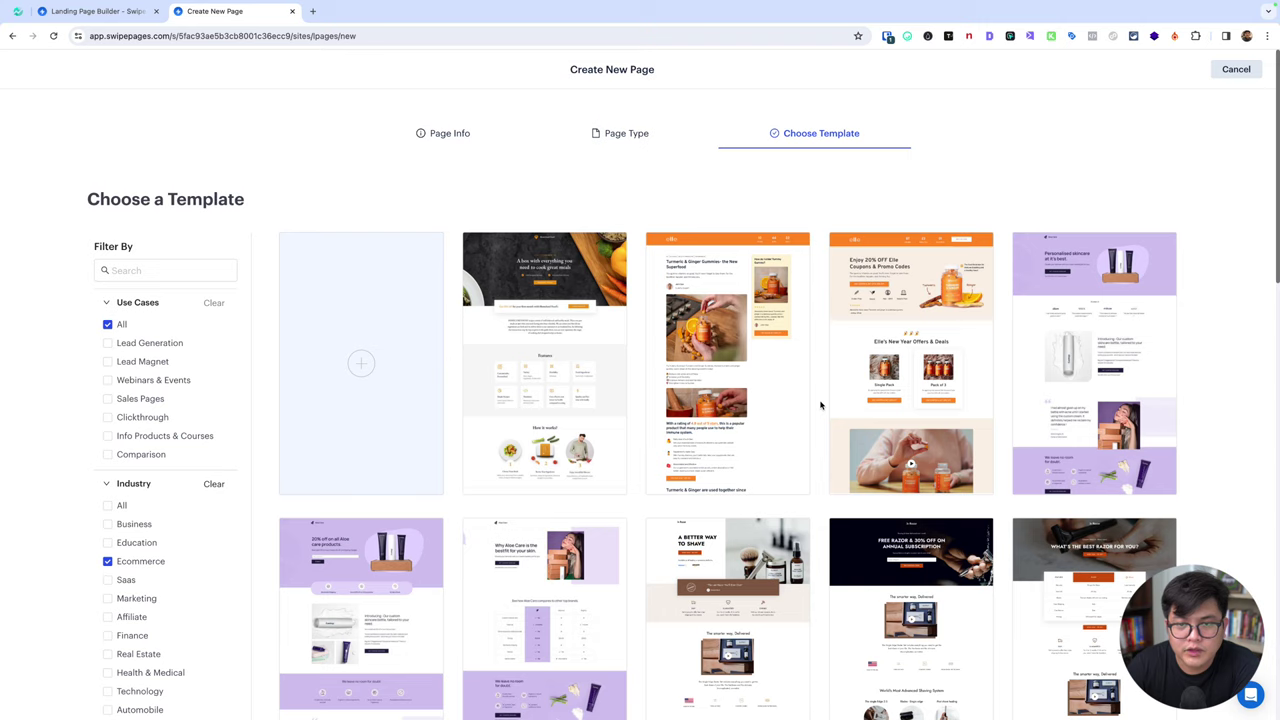
scroll(794, 366, "down", 10)
scroll(800, 370, "down", 5)
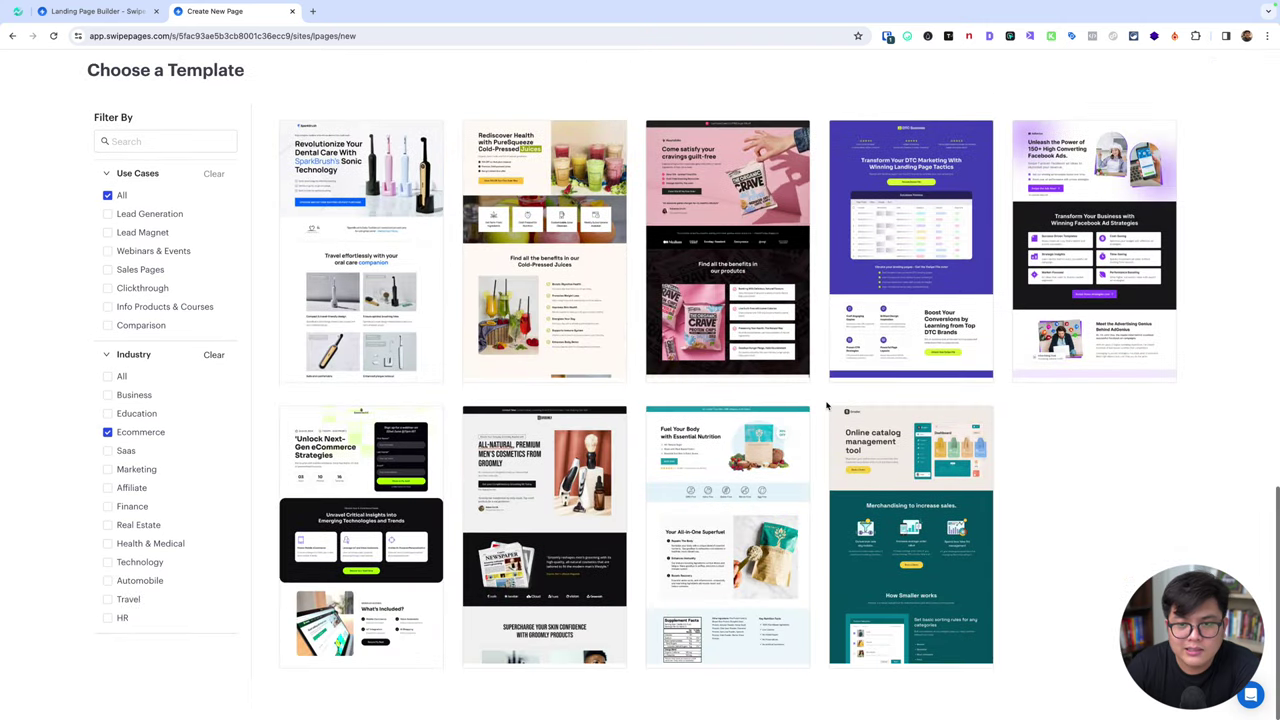
scroll(814, 408, "up", 3)
scroll(814, 408, "up", 3)
scroll(815, 410, "up", 3)
scroll(815, 410, "up", 4)
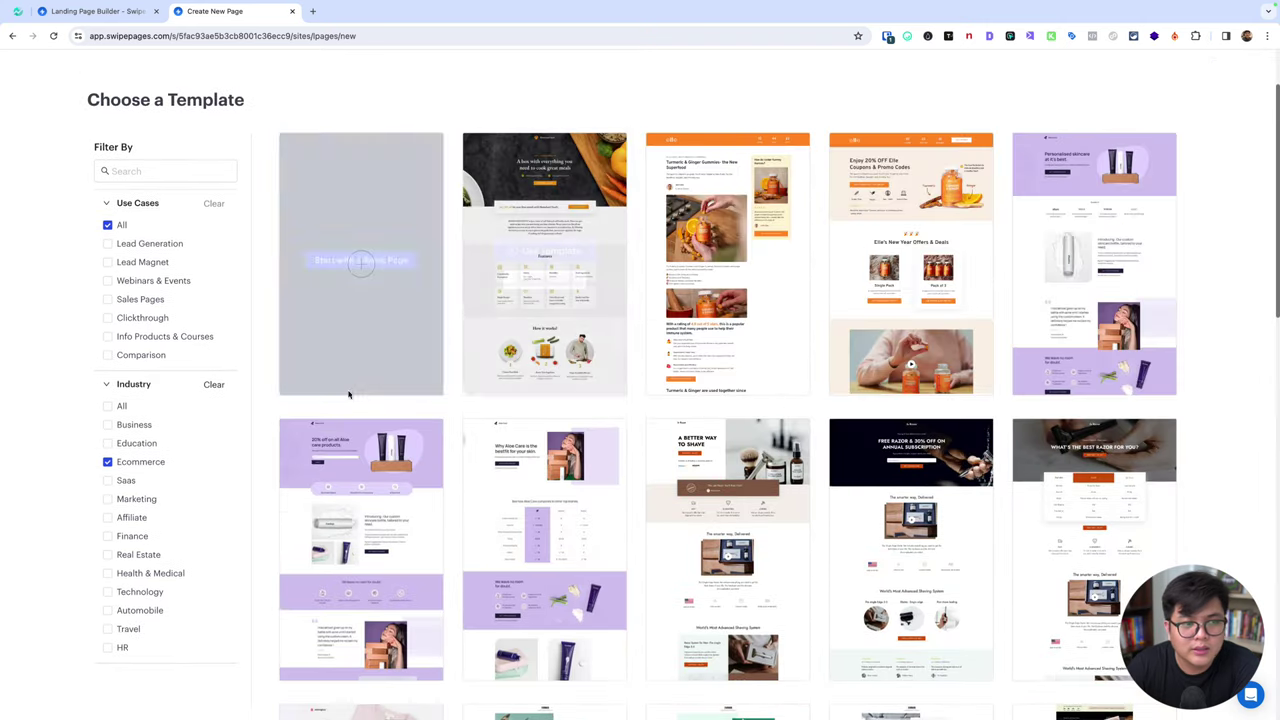
- Switch the Industry filter from Ecommerce, through Education and Business, to Travel only
left_click(152, 461)
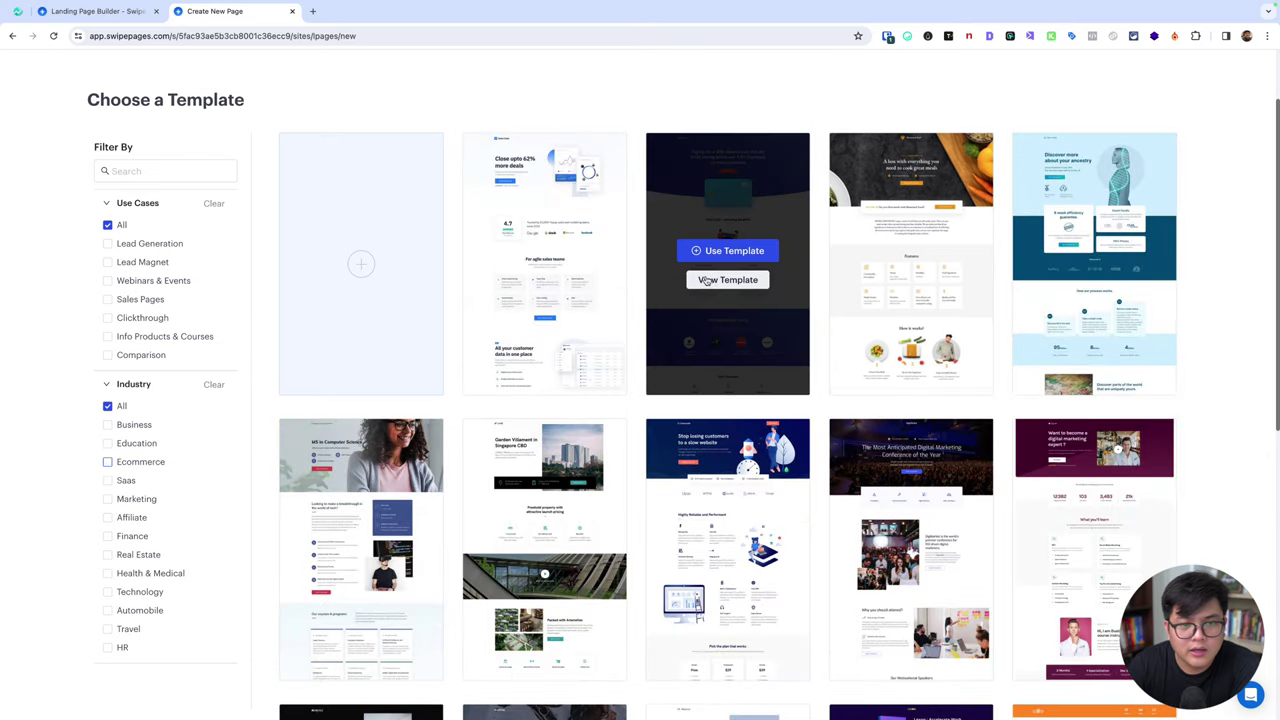
left_click(136, 443)
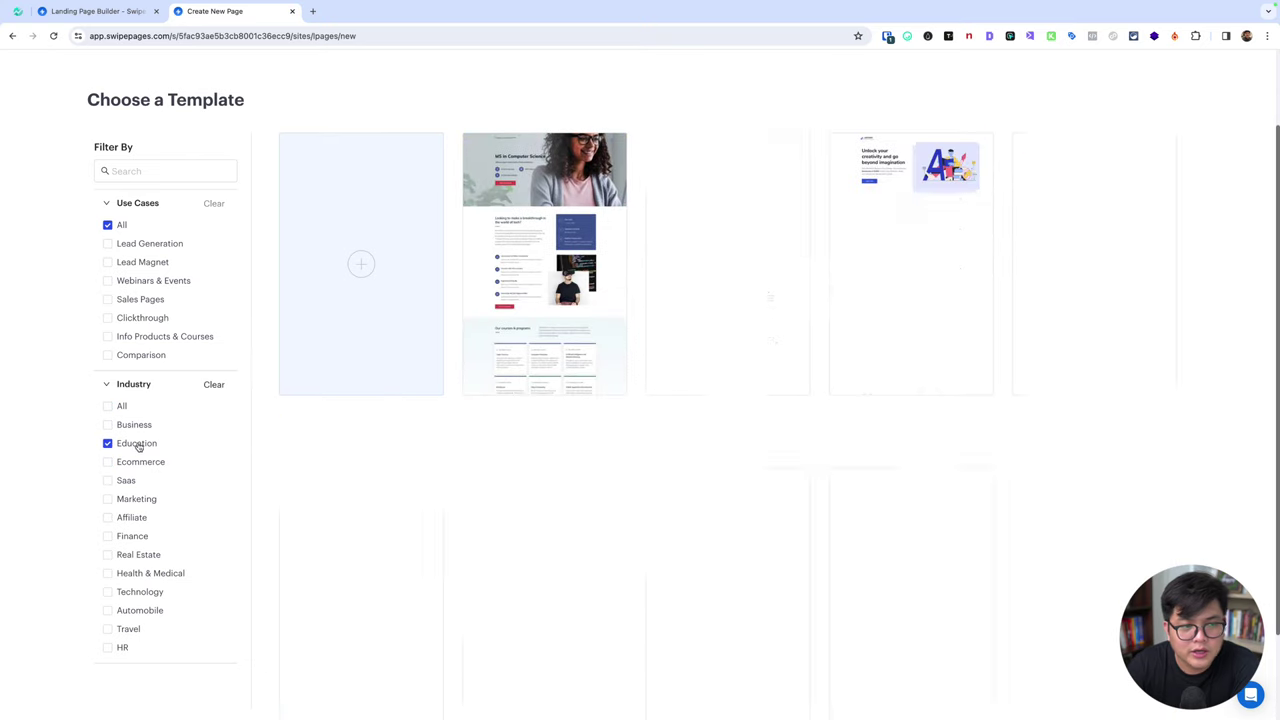
left_click(136, 443)
left_click(134, 424)
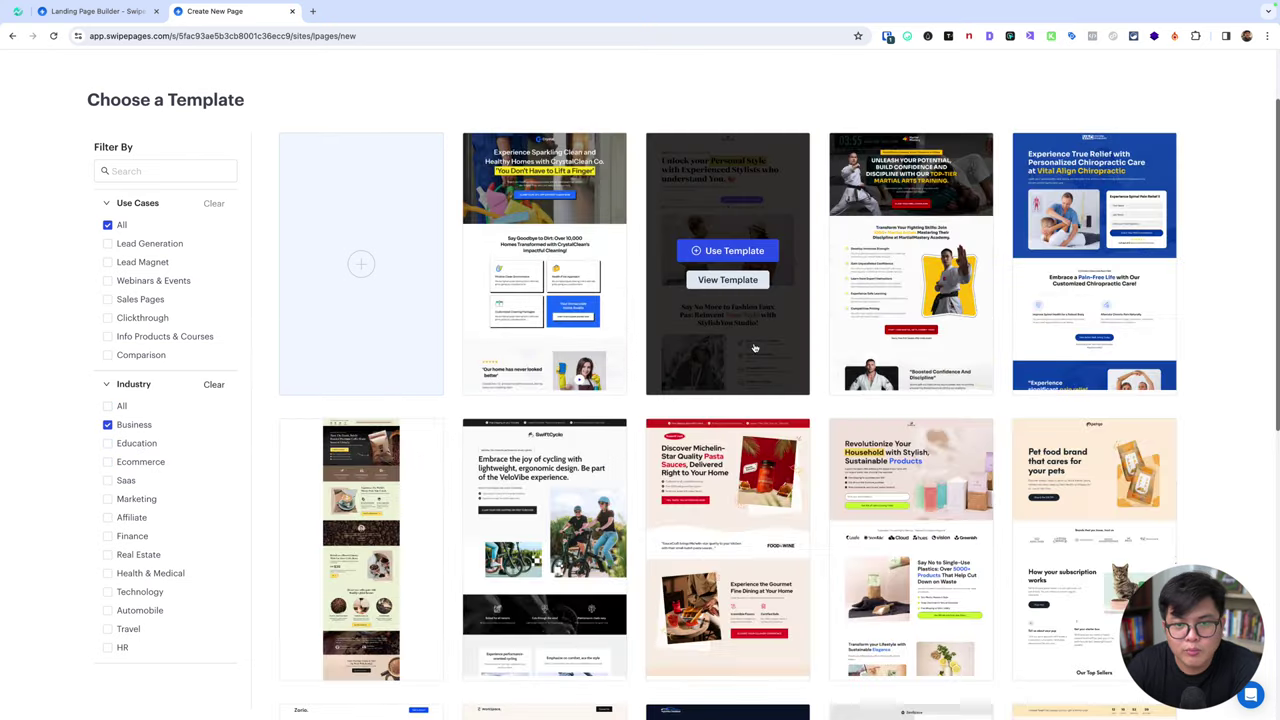
scroll(818, 366, "down", 3)
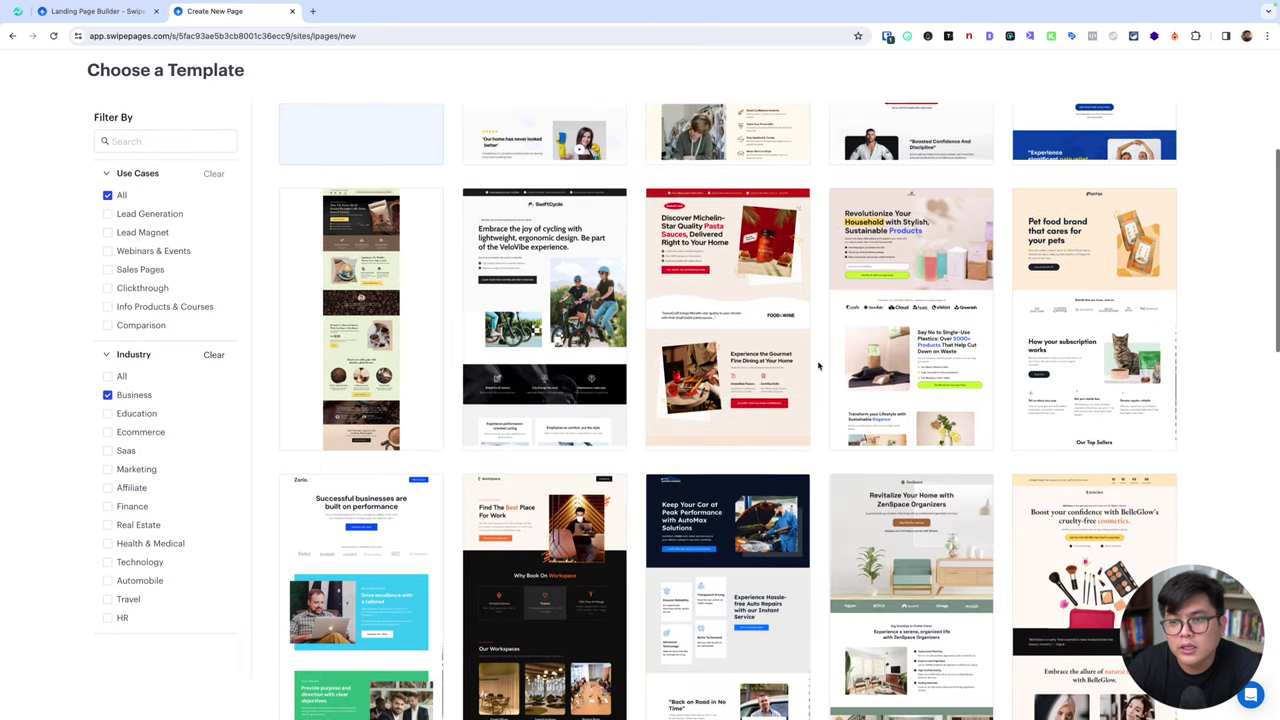
scroll(818, 366, "down", 2)
scroll(818, 366, "down", 3)
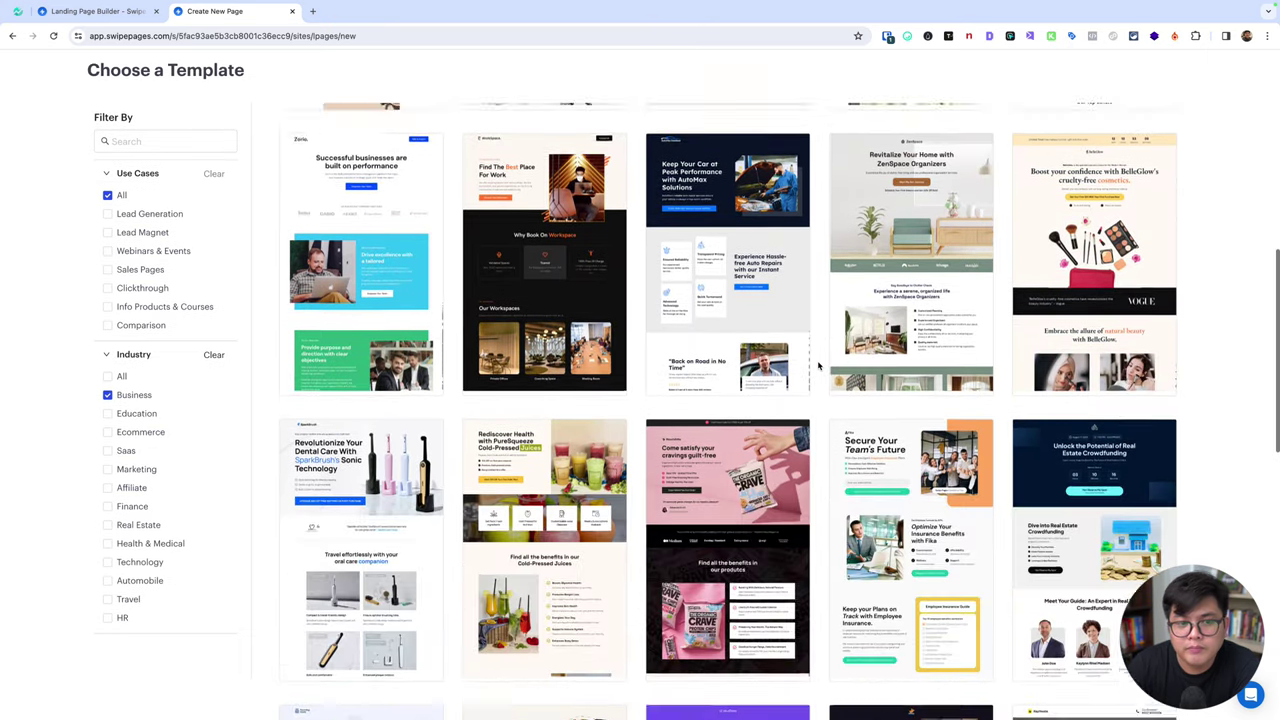
scroll(818, 366, "down", 2)
scroll(818, 366, "down", 3)
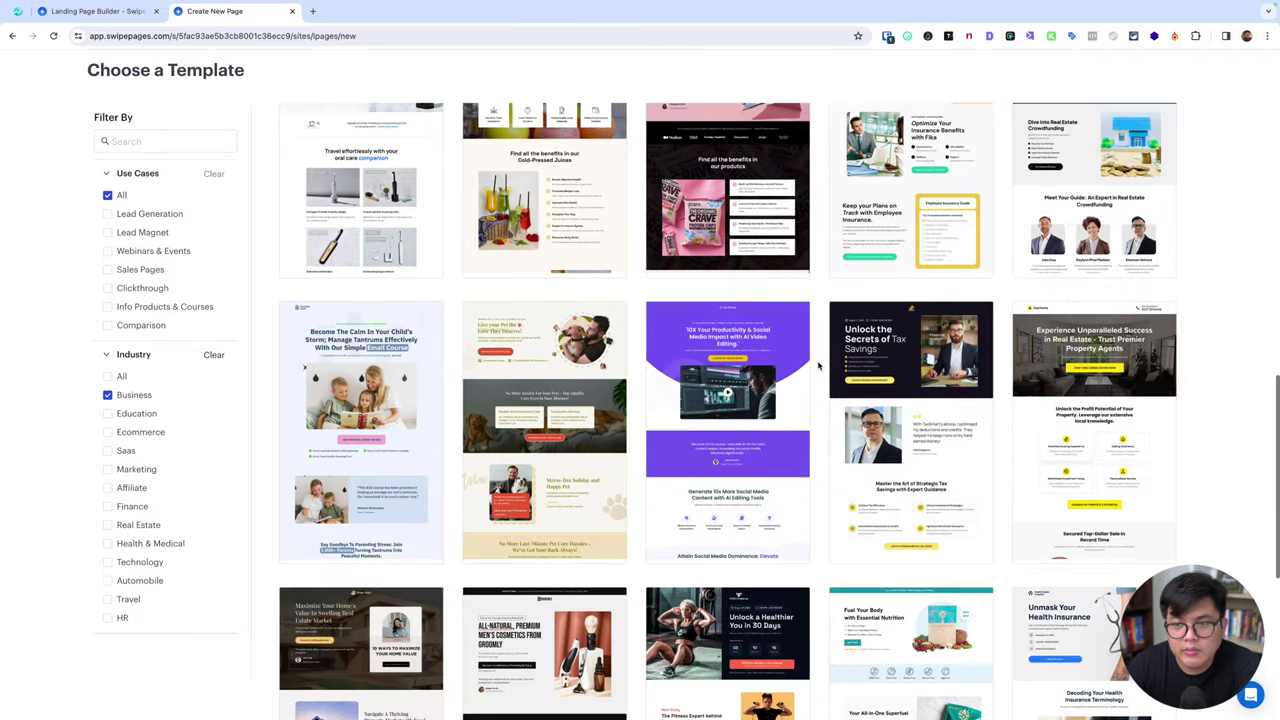
left_click(138, 397)
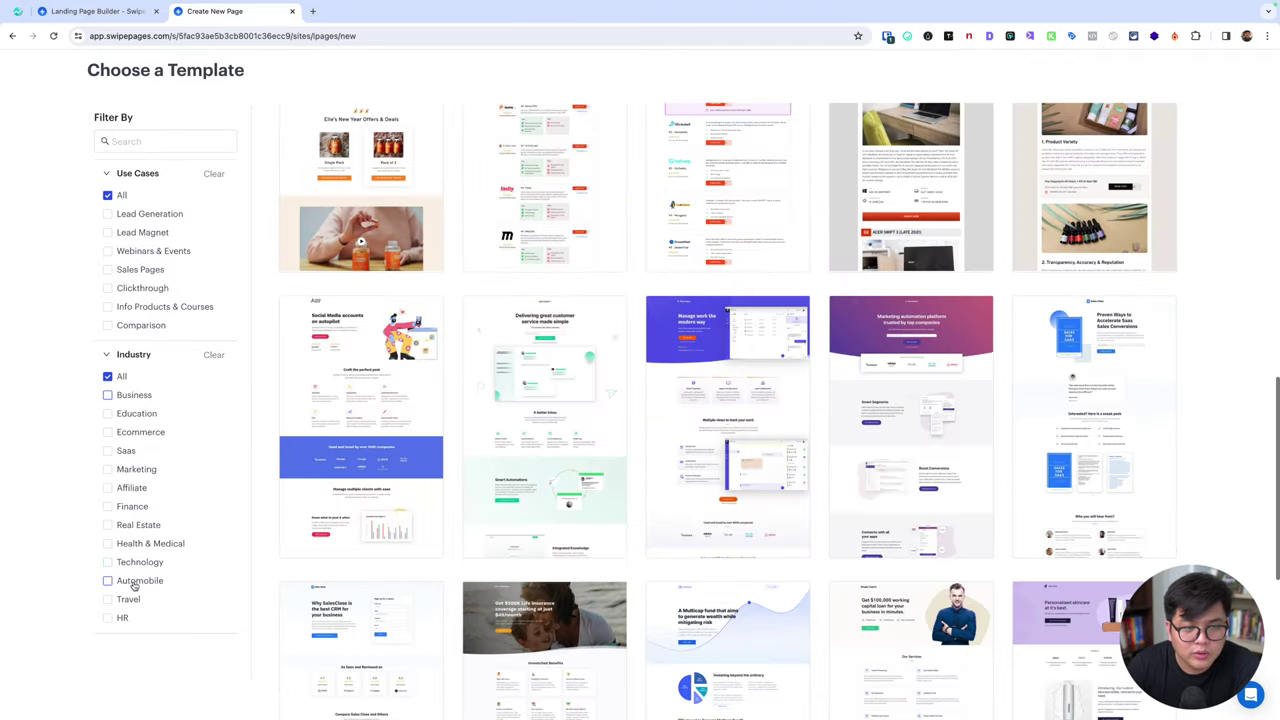
left_click(128, 598)
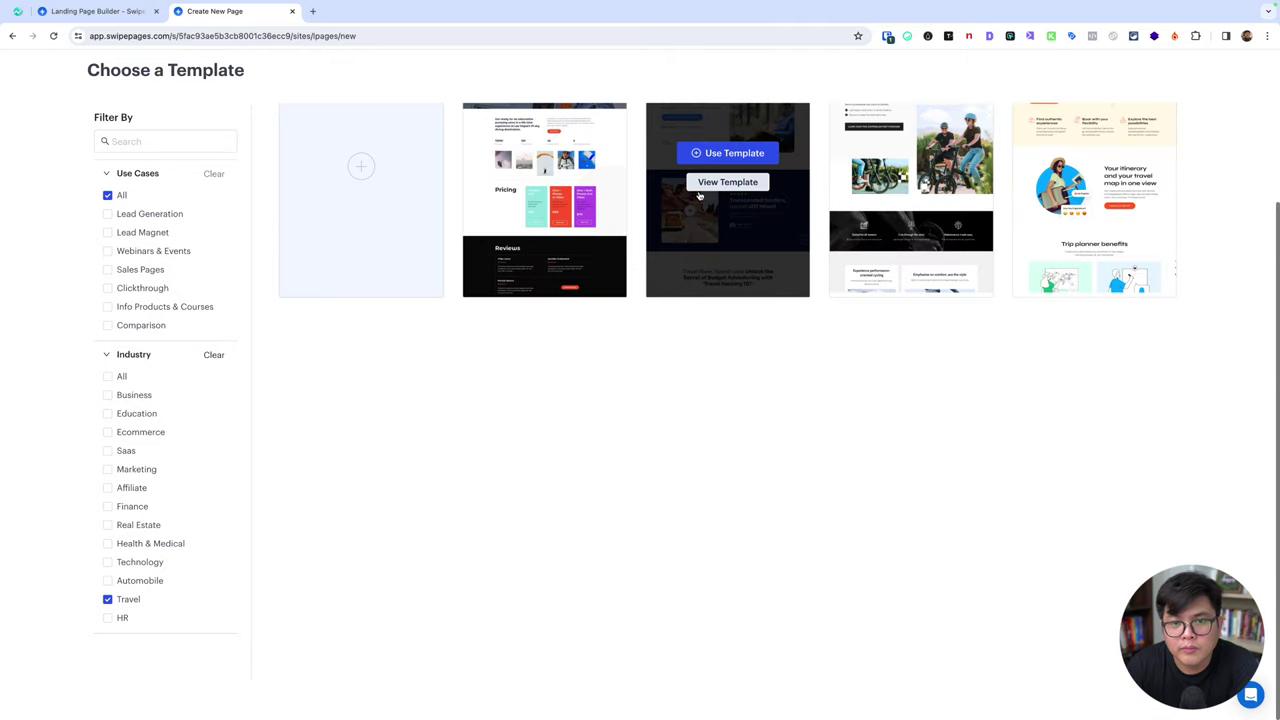
- Preview the Travel Hacks Workshop template, including its desktop layout, then close it
left_click(702, 190)
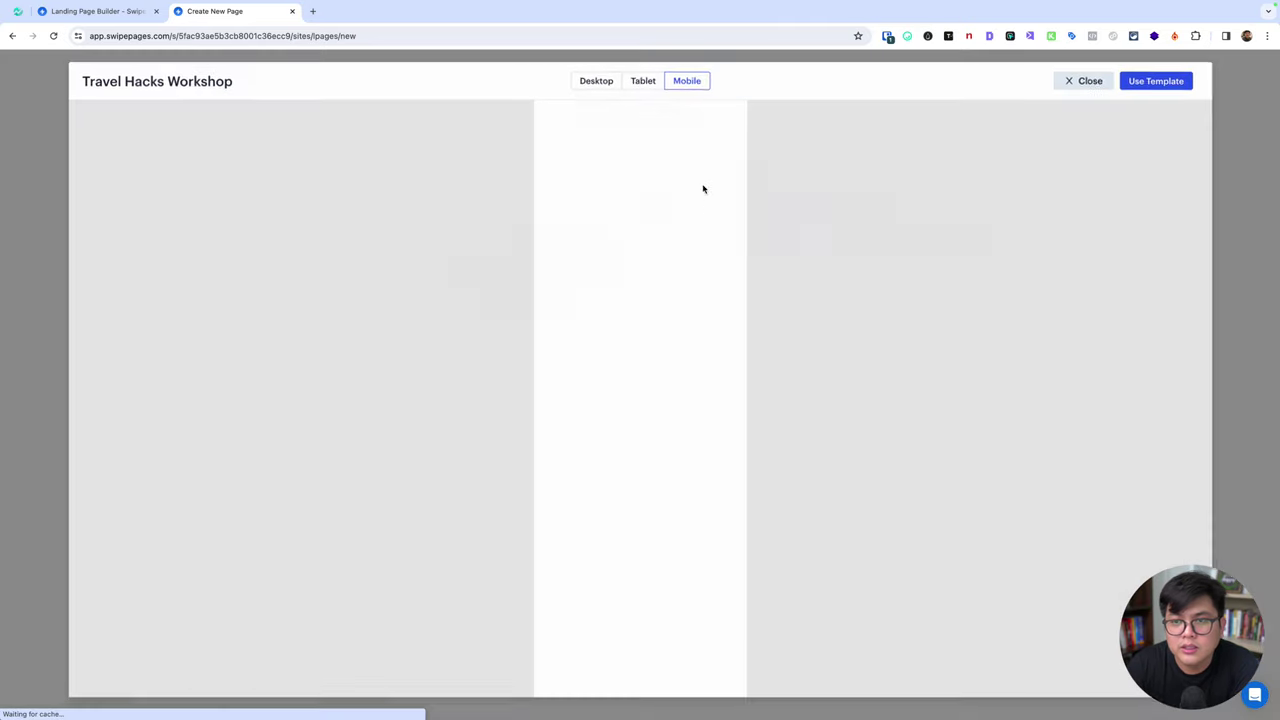
left_click(612, 86)
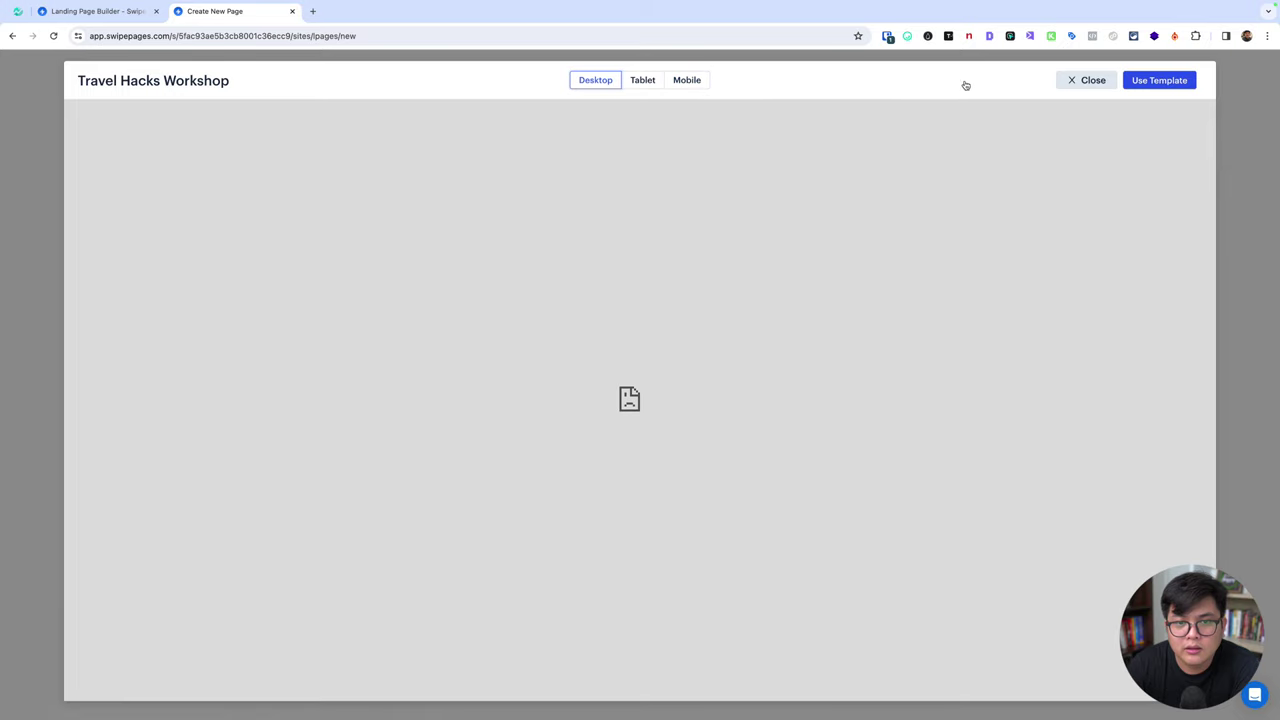
left_click(1081, 82)
left_click(727, 184)
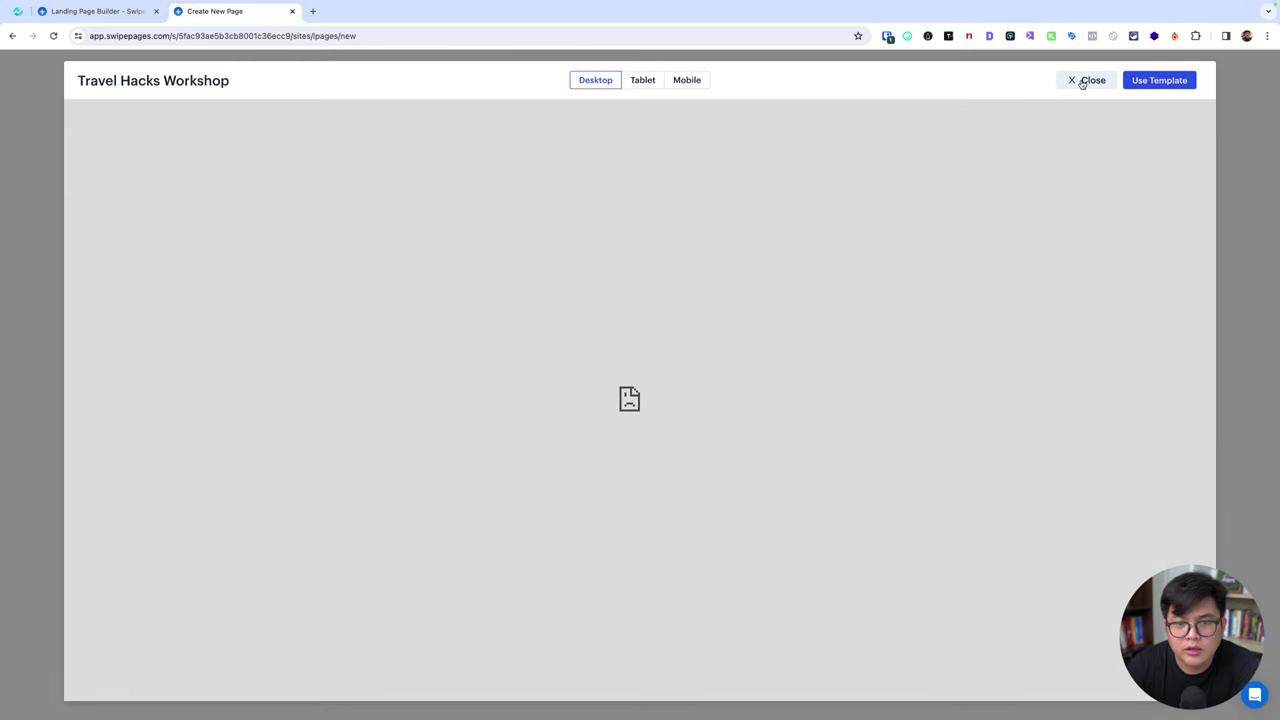
left_click(1081, 82)
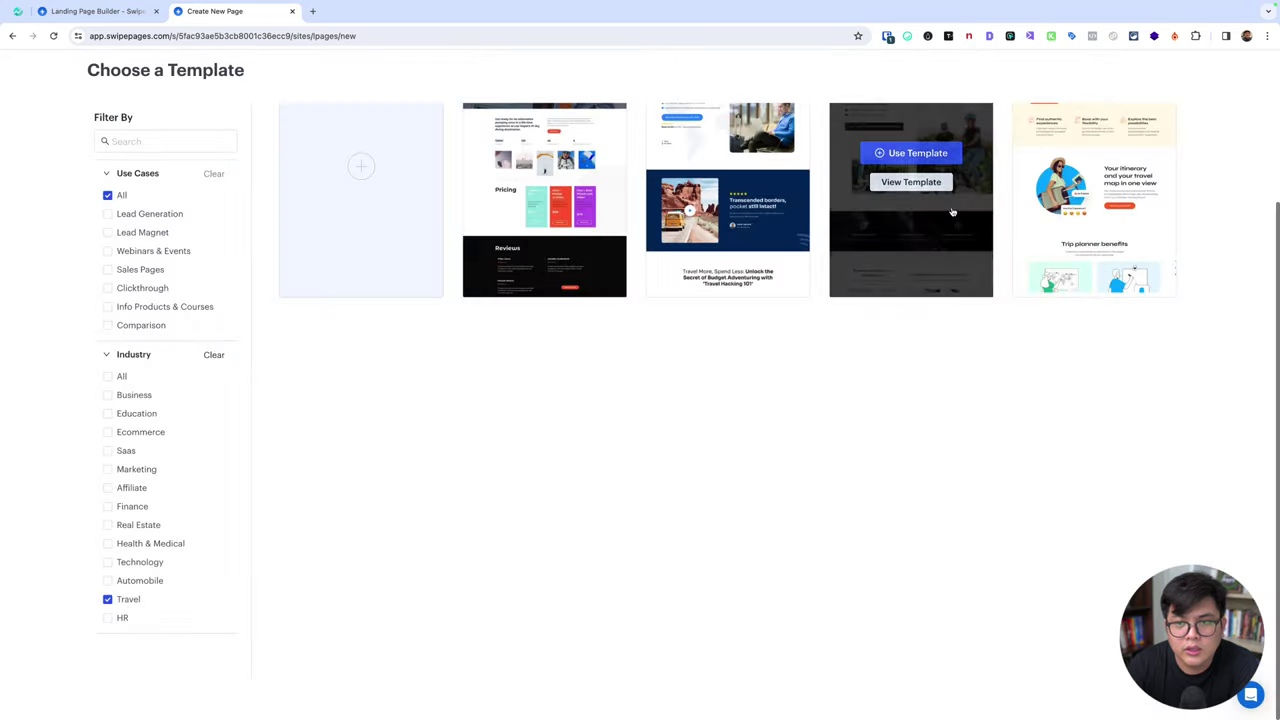
- Scroll through the Swift Cycle template preview and close it
left_click(912, 186)
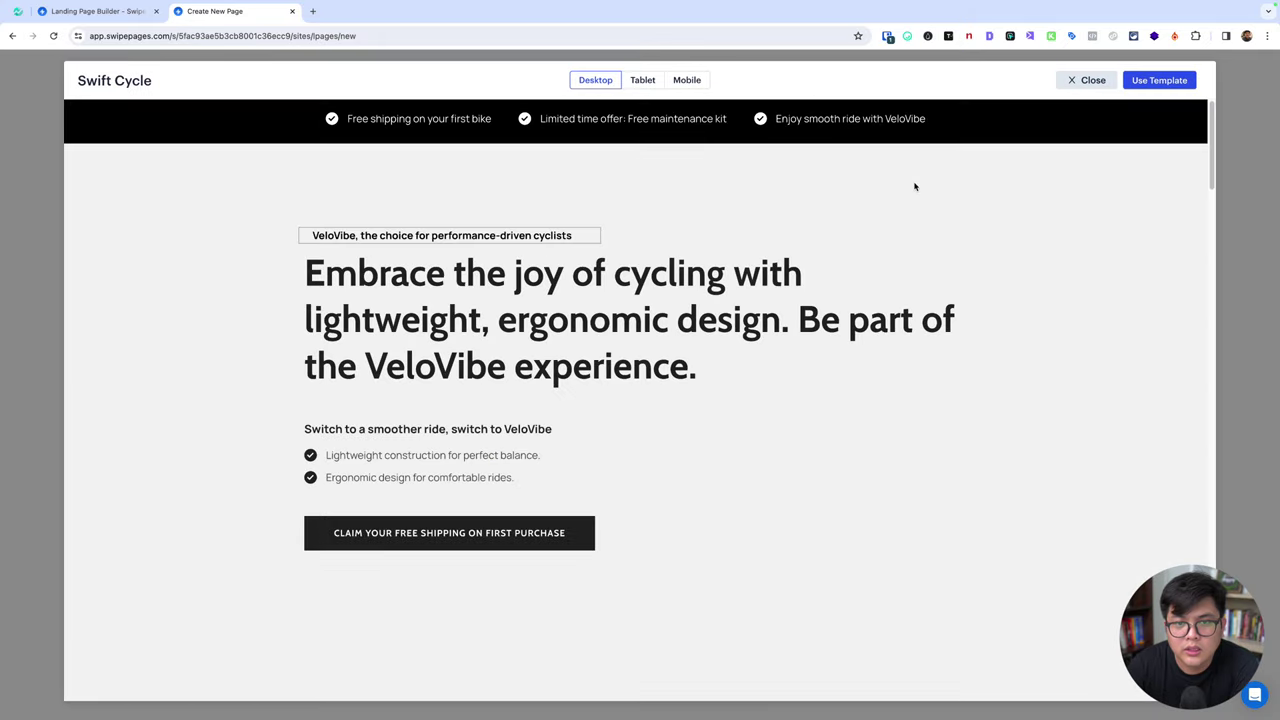
scroll(810, 250, "down", 3)
scroll(760, 300, "down", 4)
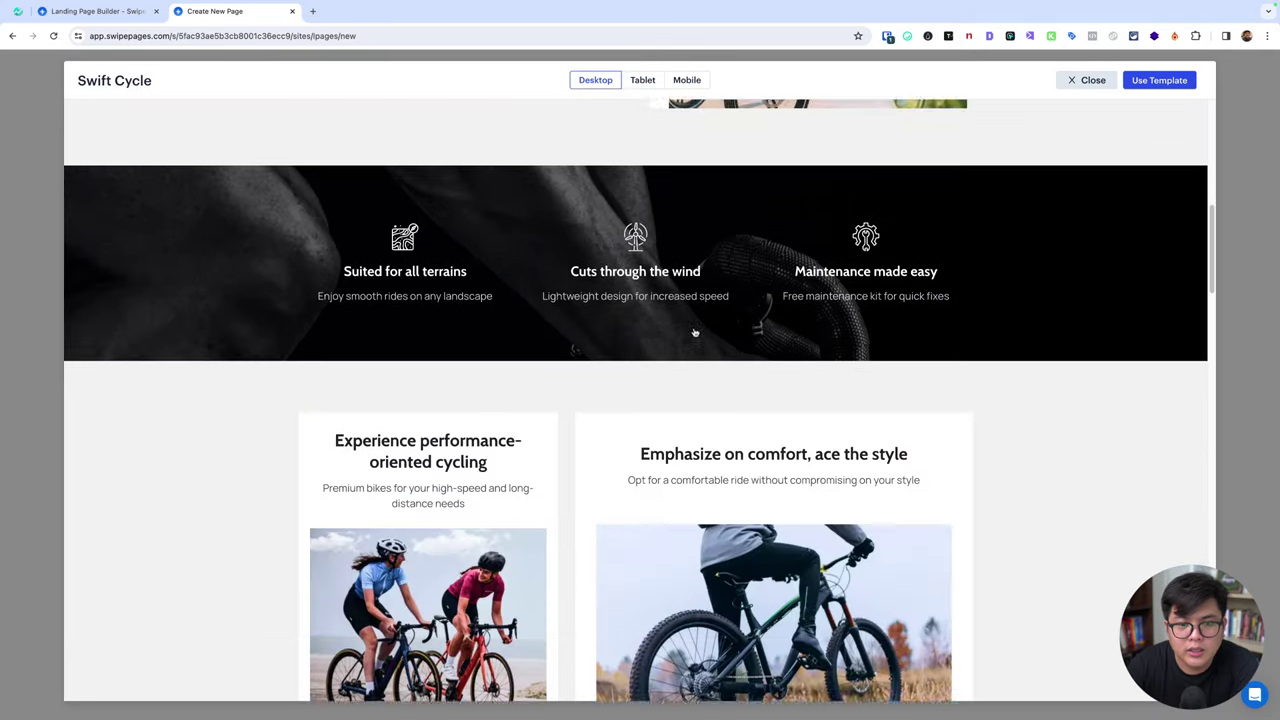
scroll(695, 332, "down", 4)
scroll(695, 332, "down", 5)
scroll(695, 332, "down", 4)
scroll(695, 332, "down", 4)
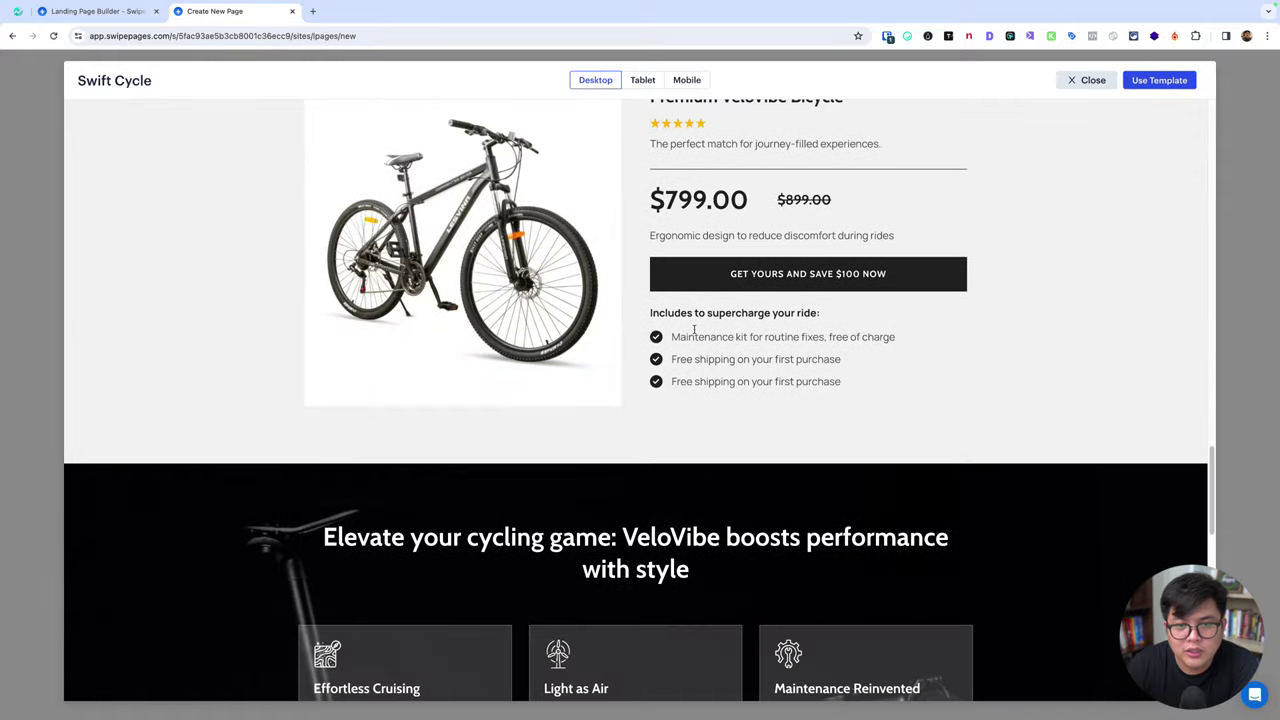
scroll(694, 330, "down", 2)
scroll(694, 330, "down", 5)
scroll(694, 332, "down", 5)
scroll(694, 334, "up", 1)
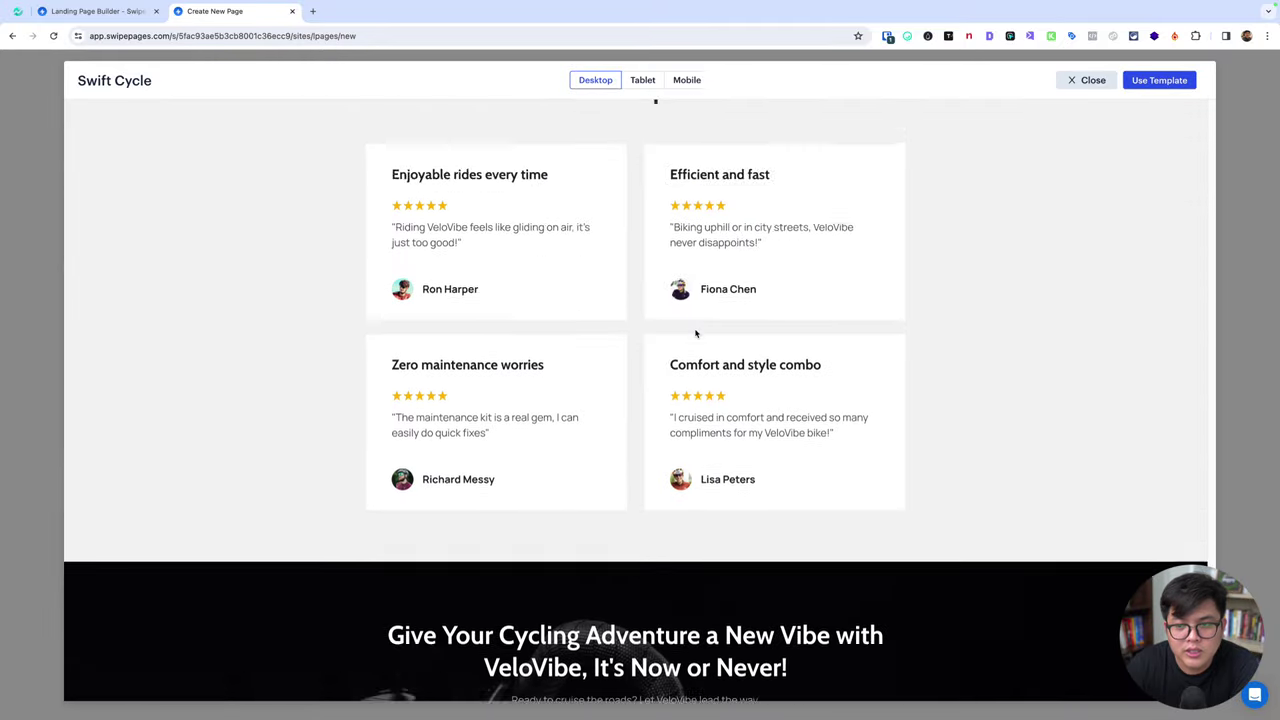
scroll(740, 300, "up", 20)
left_click(1085, 80)
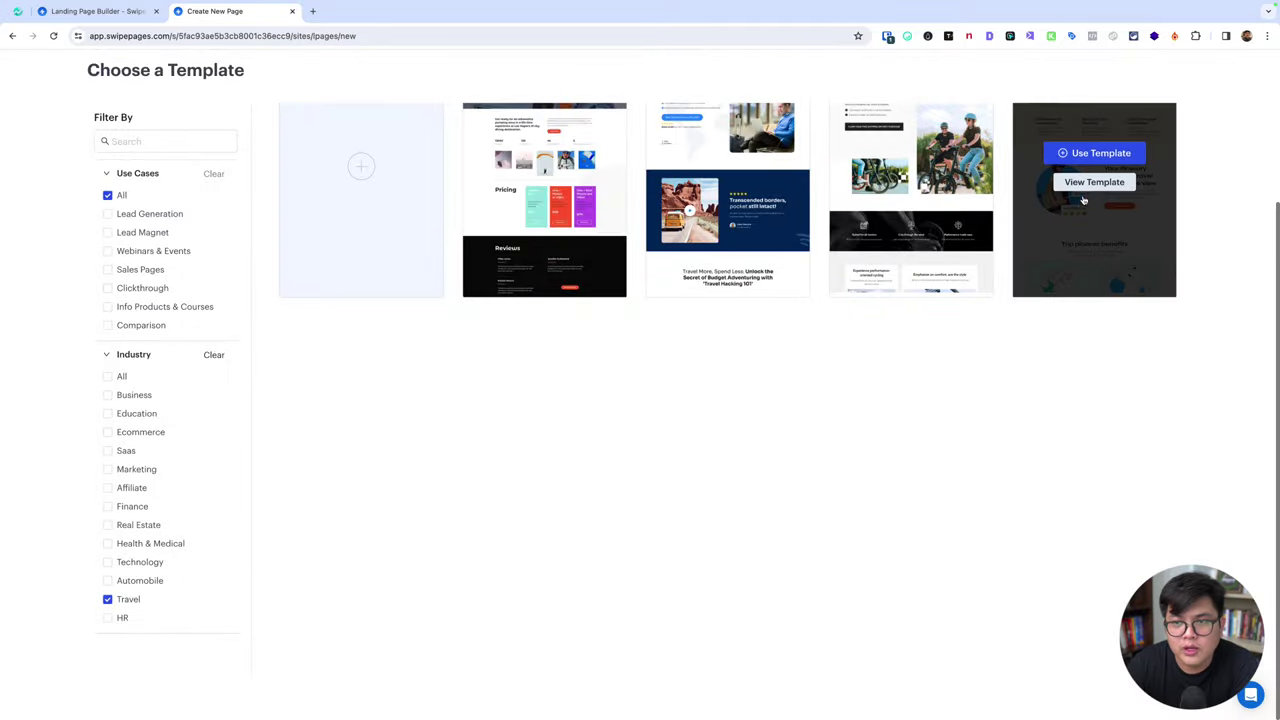
- Look through the Travel Guide template preview, close it, and clear the Travel filter
left_click(1094, 182)
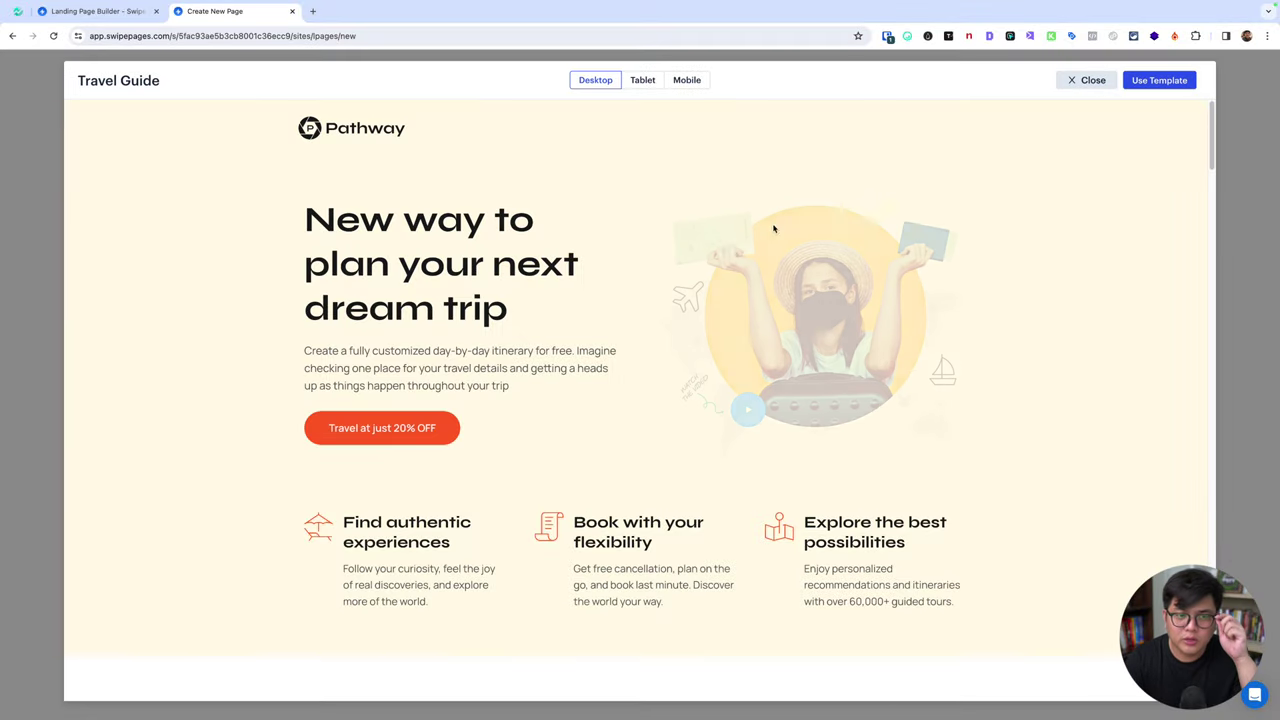
scroll(700, 250, "down", 10)
scroll(689, 260, "down", 5)
scroll(689, 260, "down", 5)
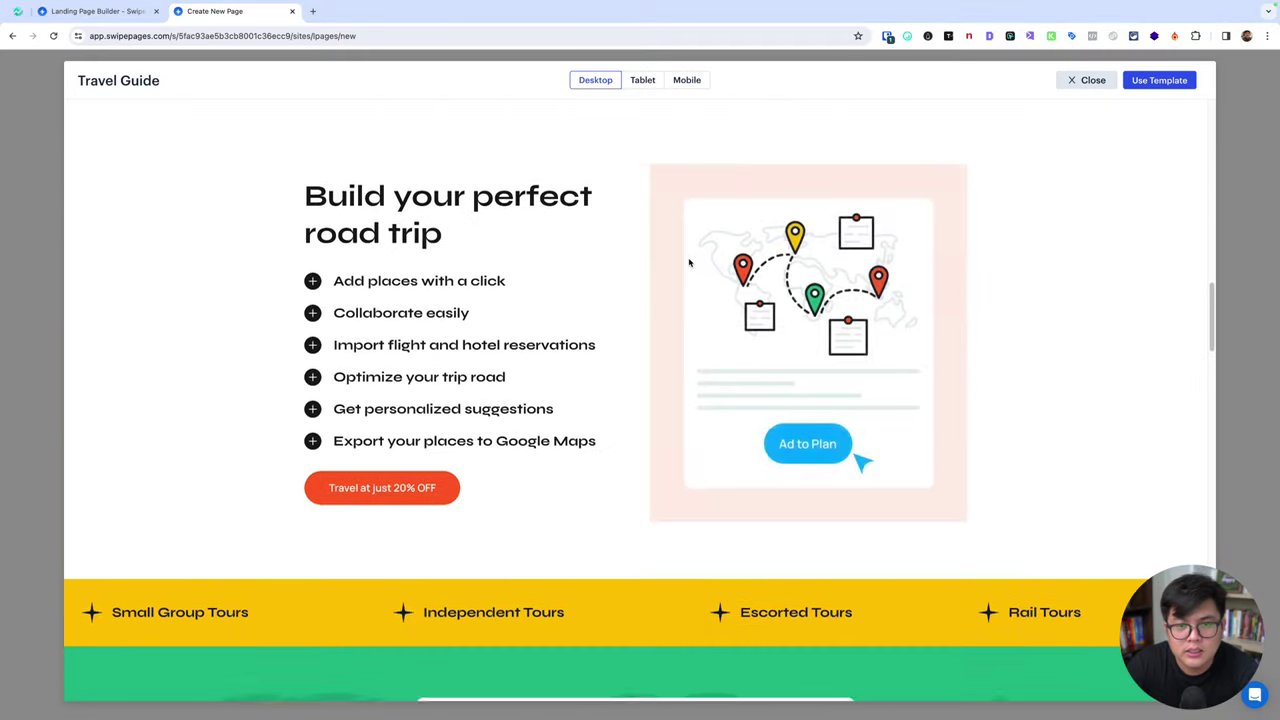
scroll(689, 260, "down", 10)
left_click(1081, 85)
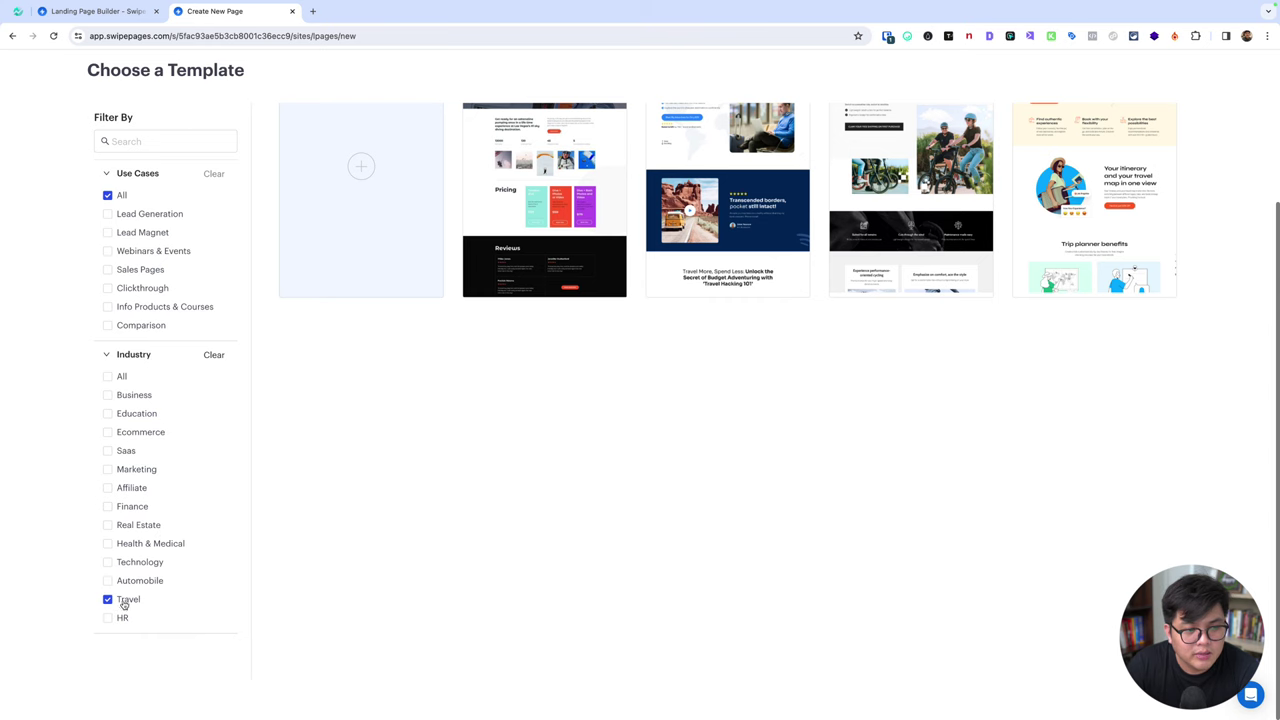
left_click(124, 601)
- Filter the gallery to Marketing templates and open the Cold Emailing Workshop preview
left_click(108, 469)
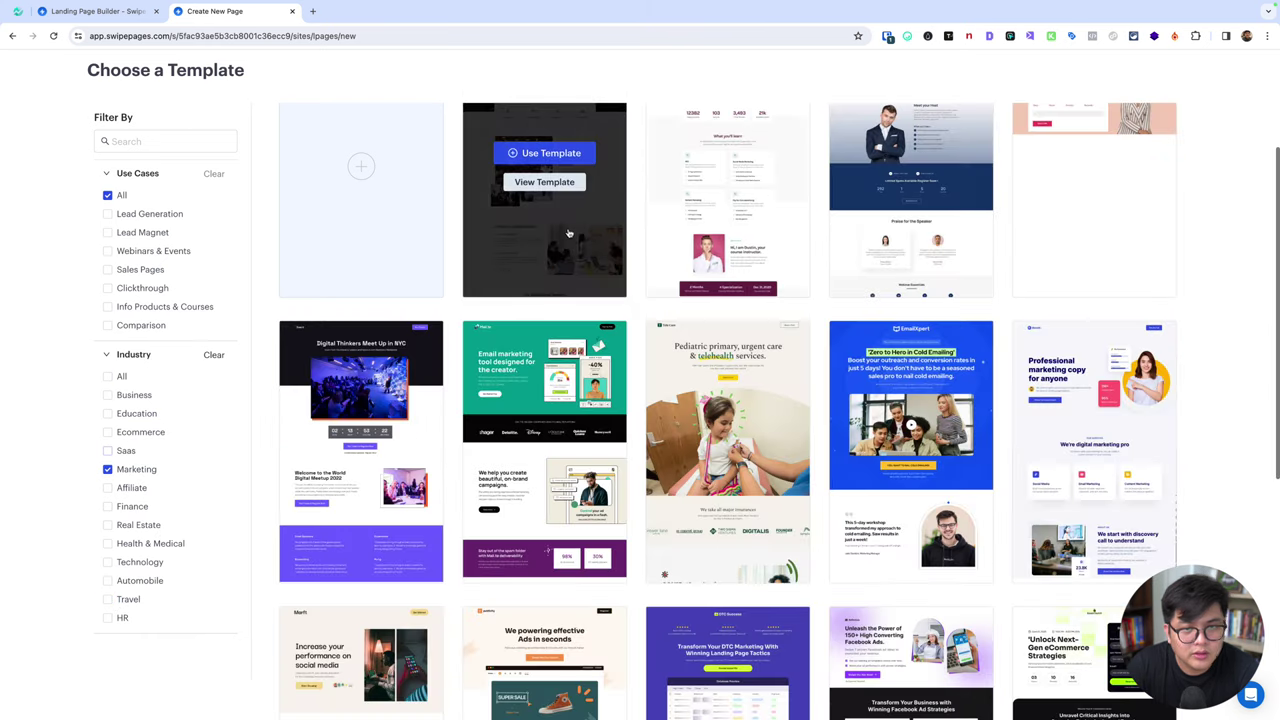
scroll(818, 467, "down", 2)
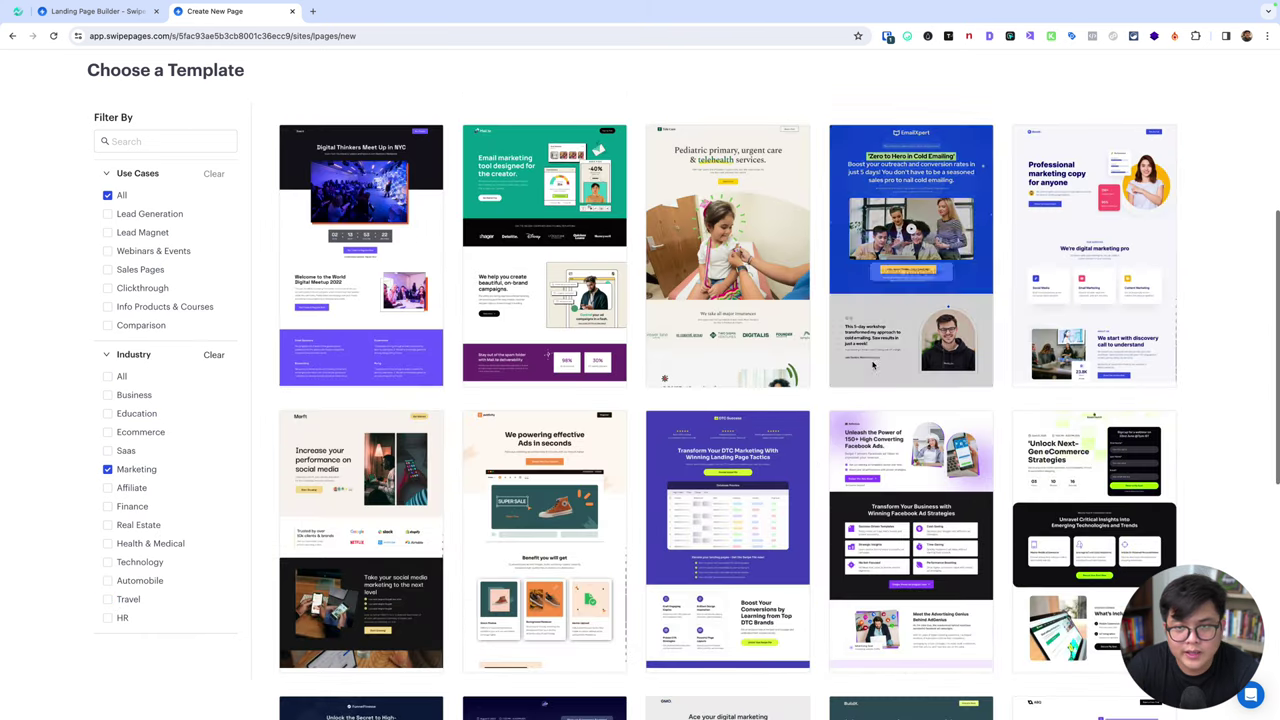
left_click(907, 273)
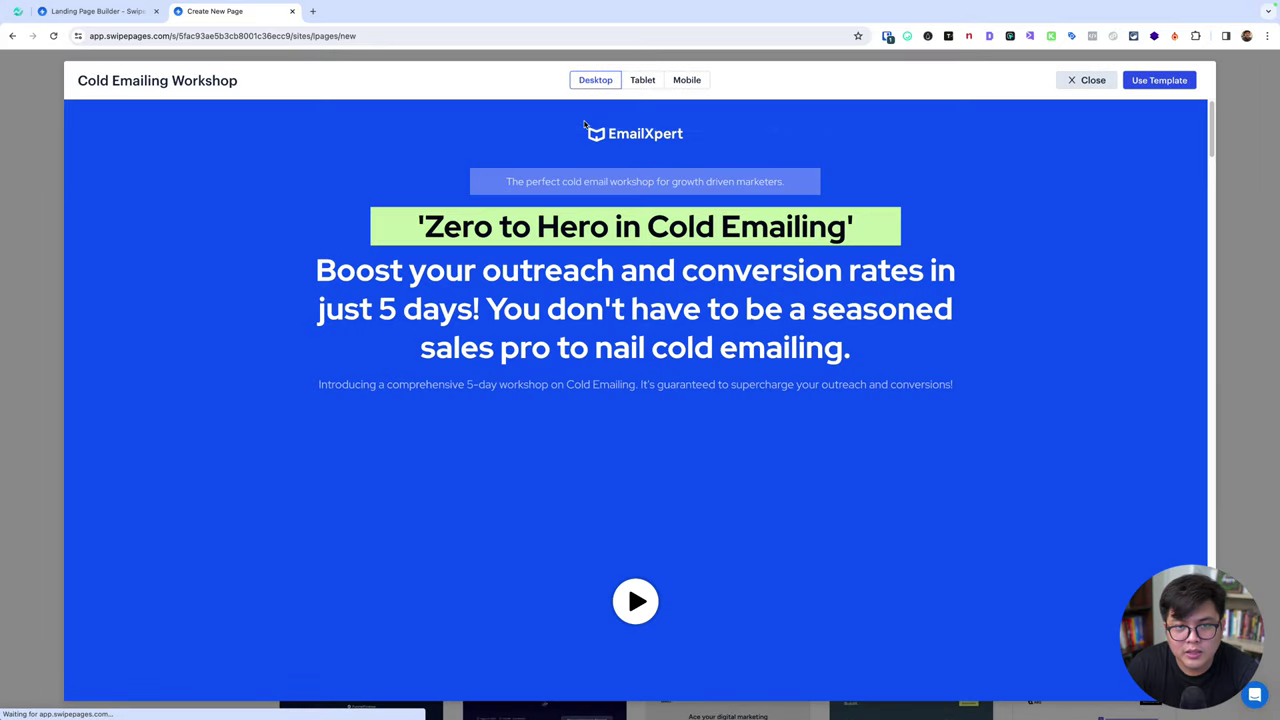
- Scroll through the Cold Emailing Workshop's mobile layout, then close the preview
left_click(675, 84)
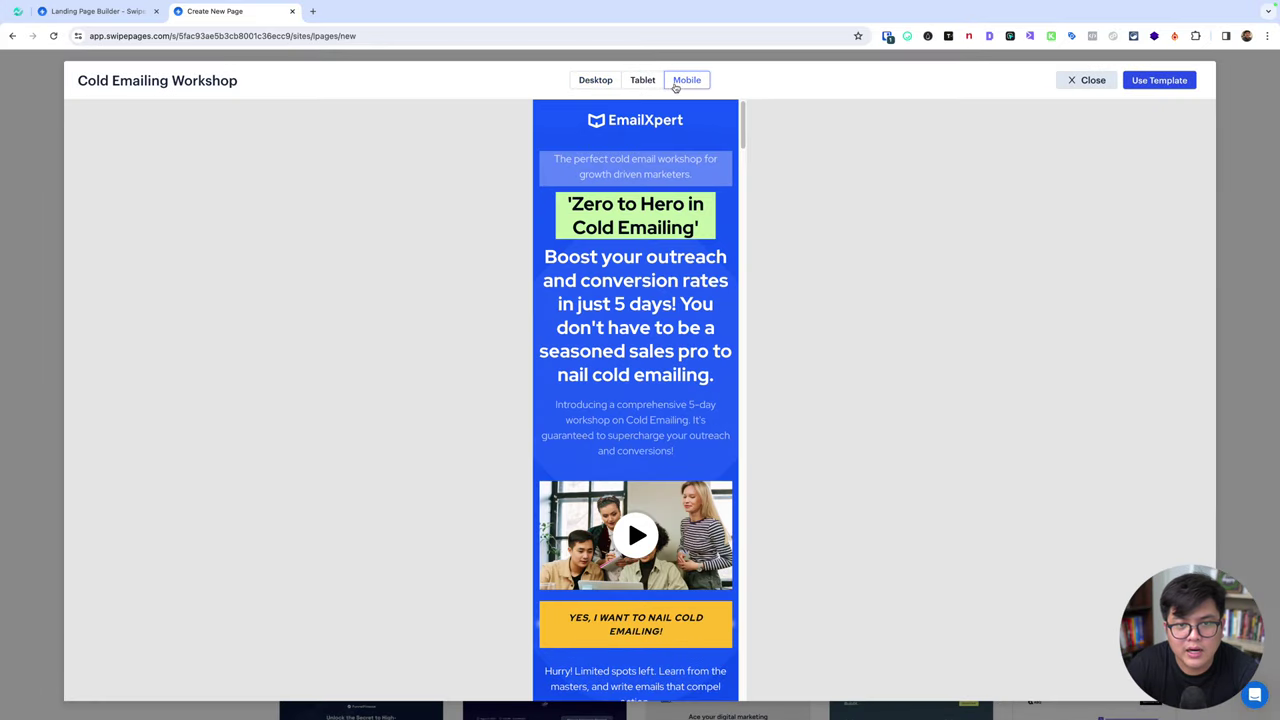
scroll(632, 370, "down", 3)
scroll(632, 372, "down", 5)
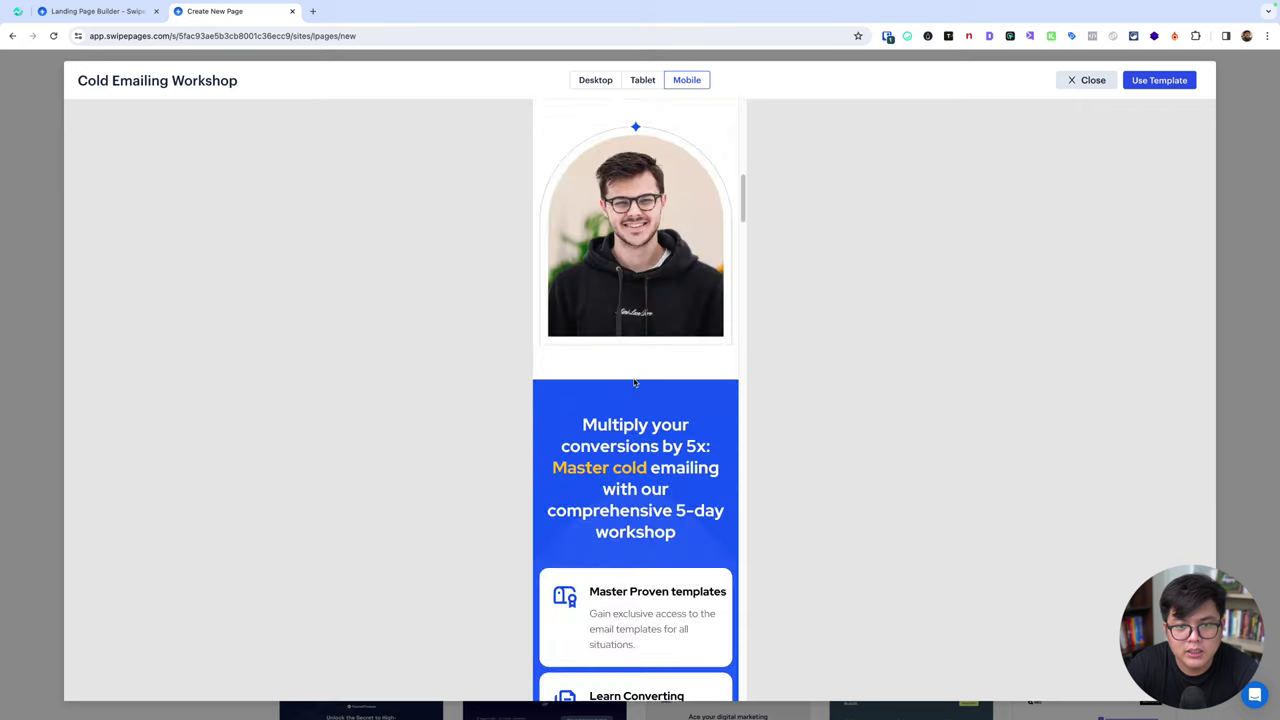
scroll(632, 374, "down", 5)
scroll(633, 378, "down", 3)
scroll(633, 378, "down", 5)
scroll(633, 379, "down", 5)
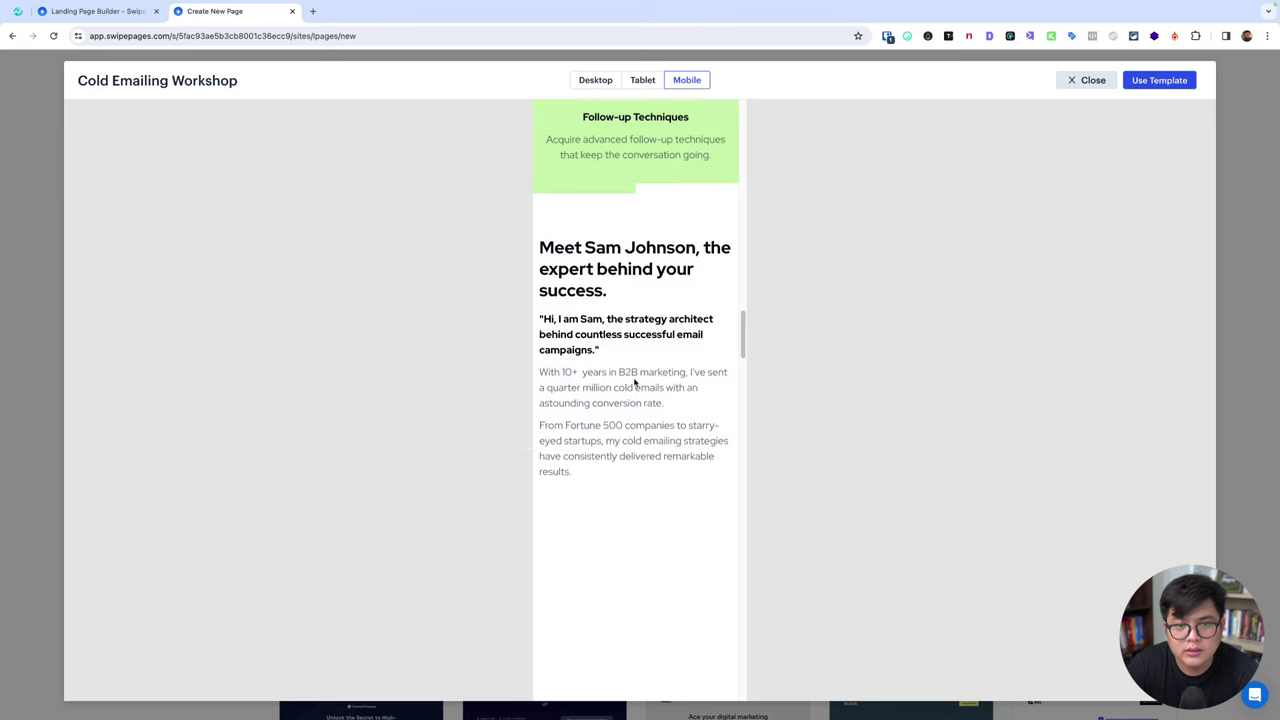
scroll(634, 380, "down", 5)
scroll(634, 382, "down", 3)
scroll(634, 378, "down", 5)
scroll(634, 380, "down", 5)
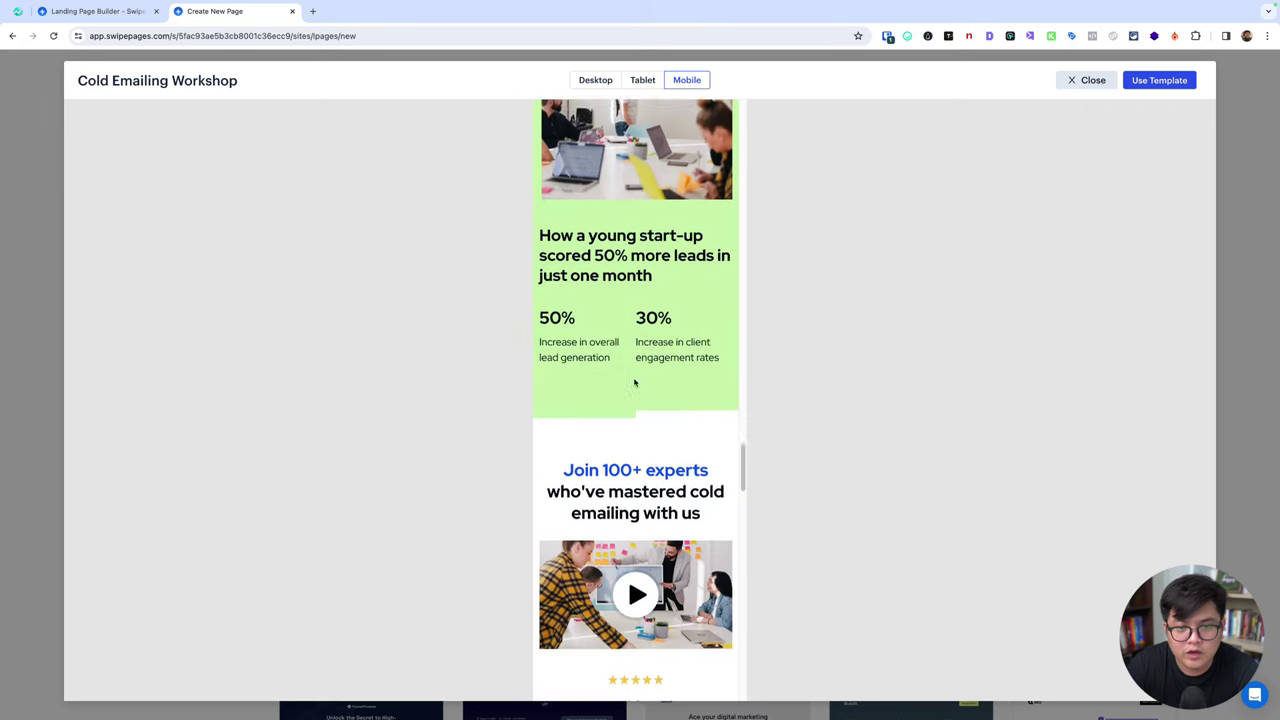
scroll(634, 380, "down", 5)
left_click(1087, 80)
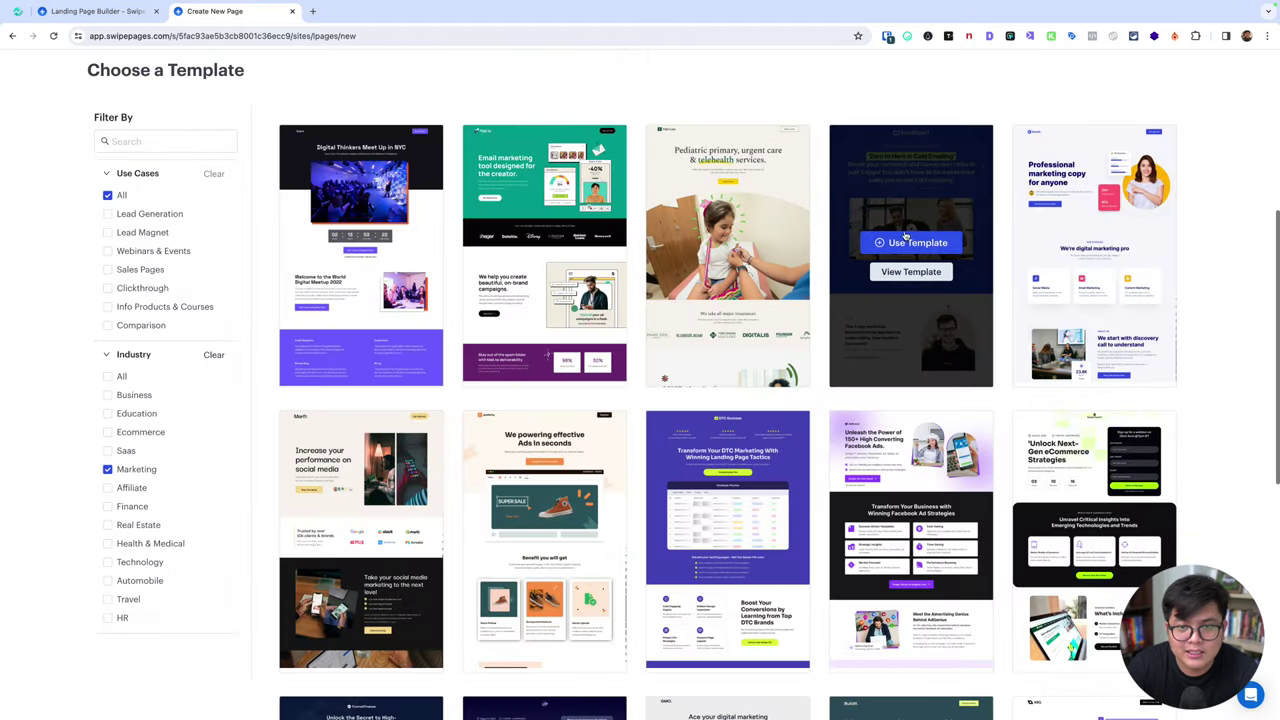
- Open the Sales Funnel Checklist template preview and scroll through it
scroll(934, 328, "down", 3)
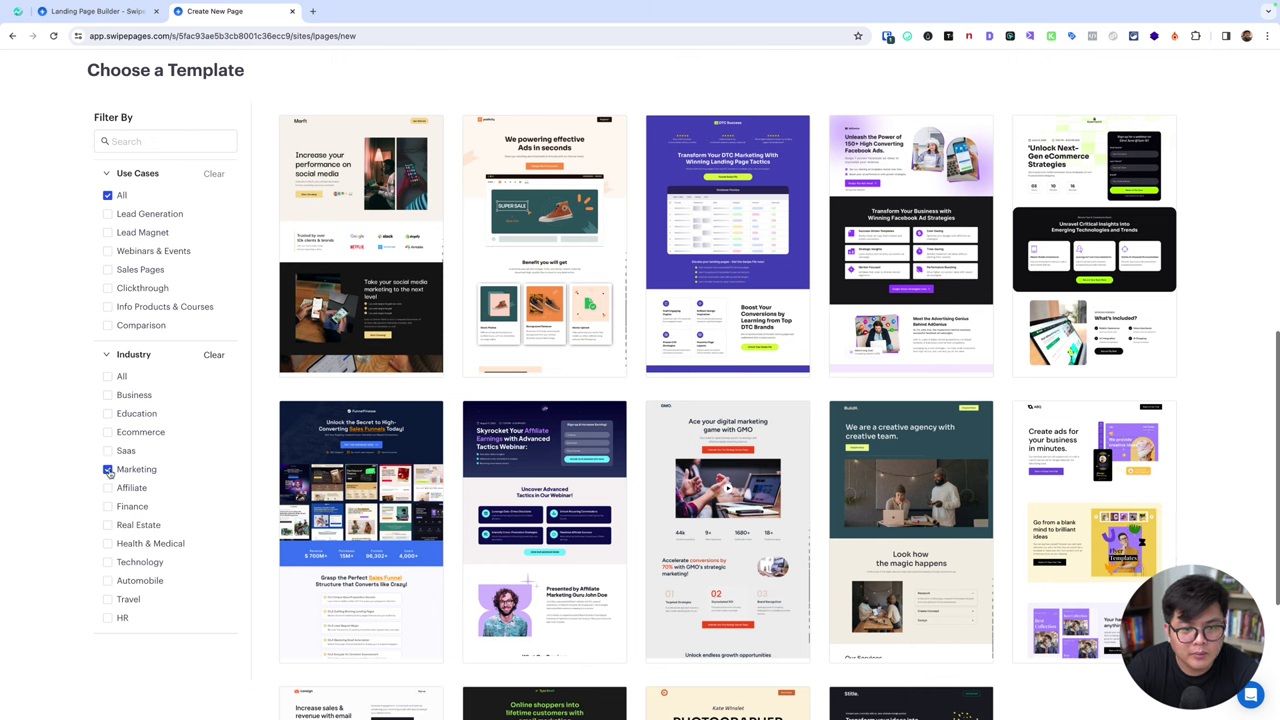
left_click(360, 546)
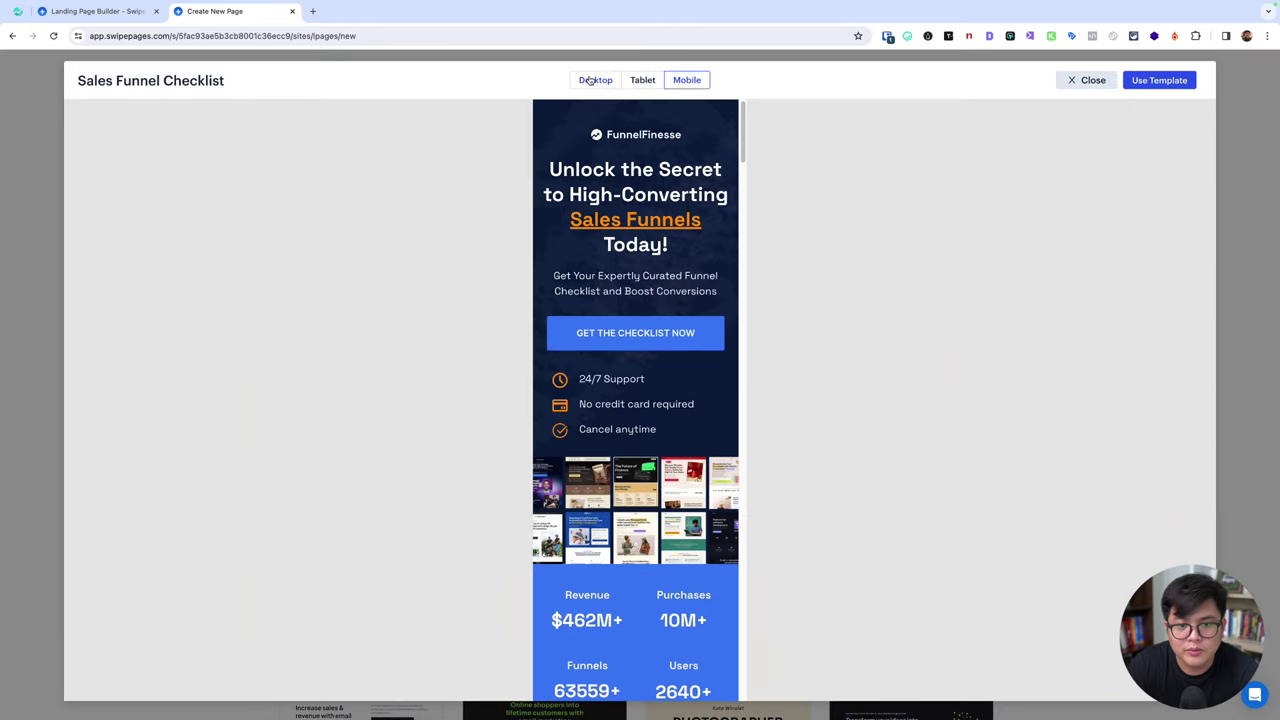
scroll(720, 252, "down", 5)
scroll(740, 265, "down", 2)
scroll(760, 275, "up", 10)
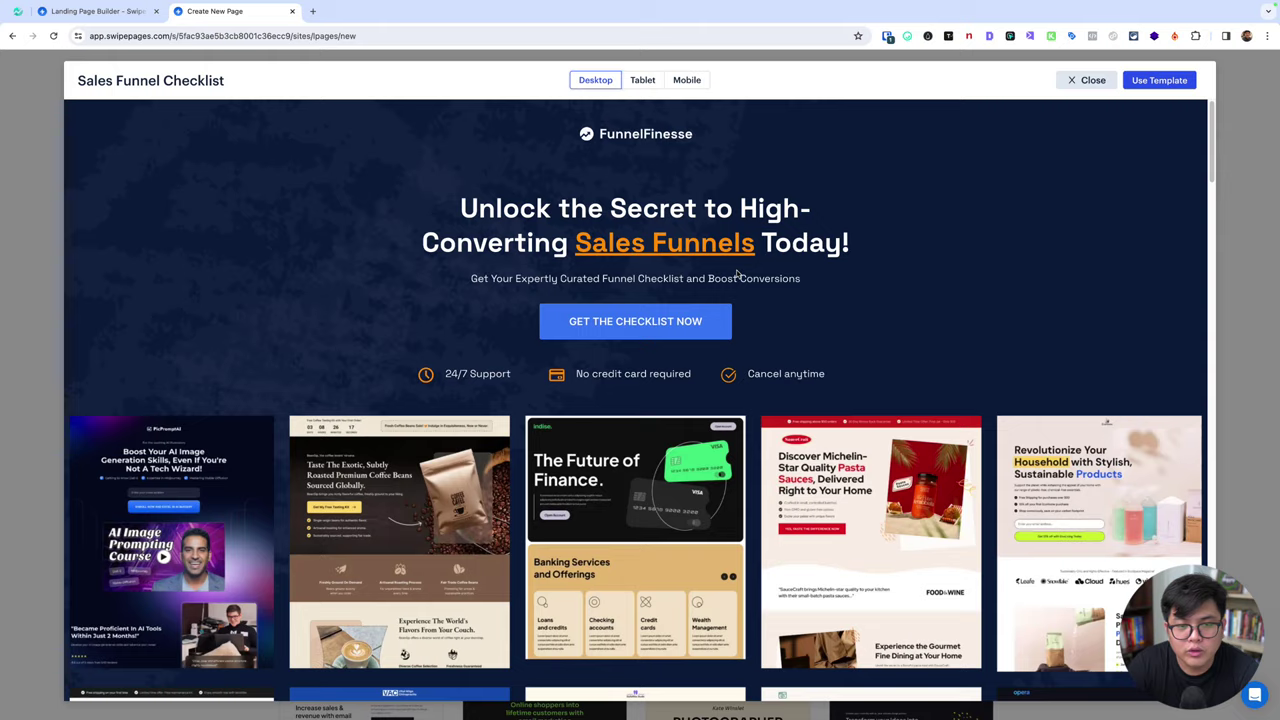
scroll(794, 295, "down", 3)
scroll(794, 295, "down", 4)
scroll(794, 295, "down", 5)
scroll(794, 295, "down", 6)
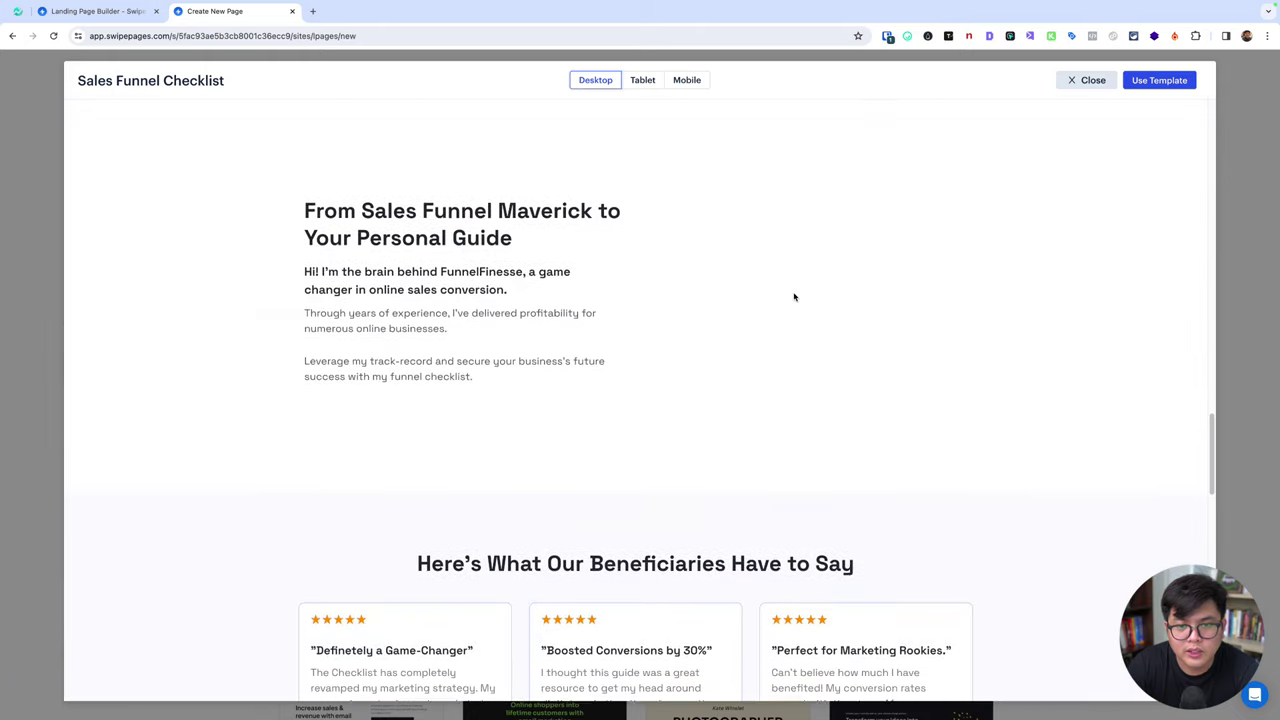
scroll(794, 295, "down", 6)
scroll(794, 297, "down", 4)
- Close the preview and clear the Marketing filter so all industries show
left_click(1068, 80)
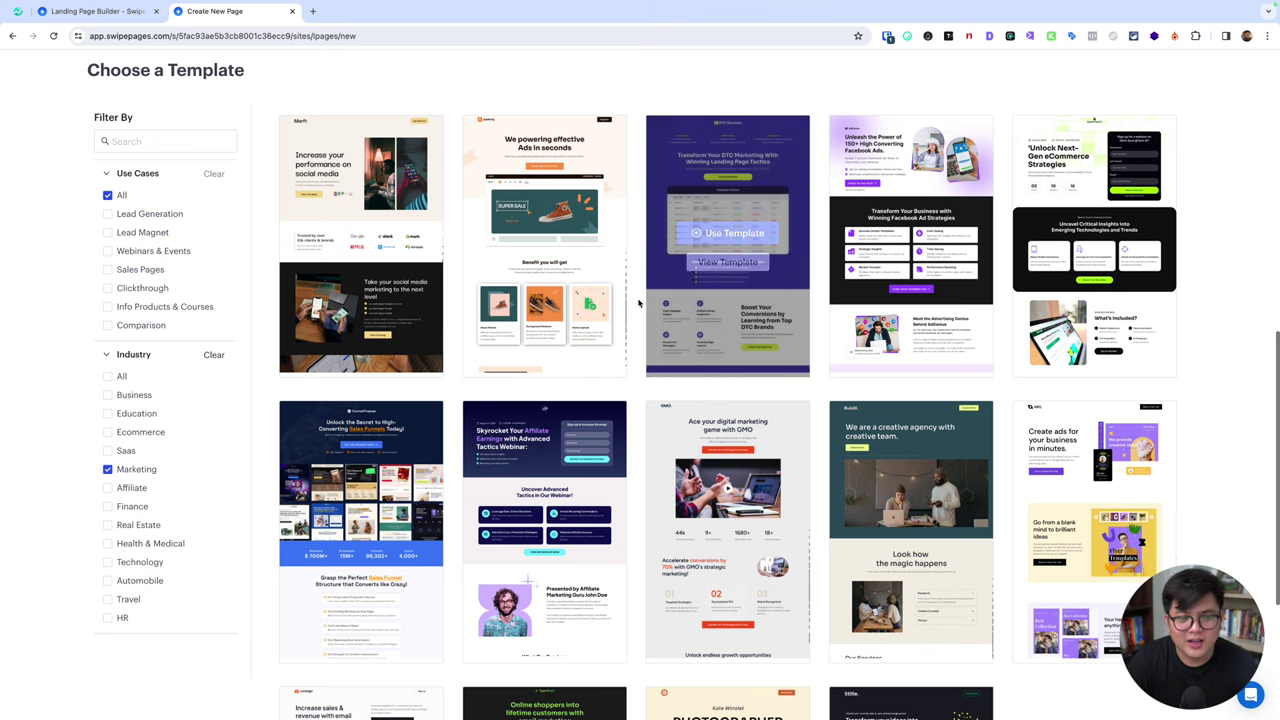
scroll(637, 372, "down", 3)
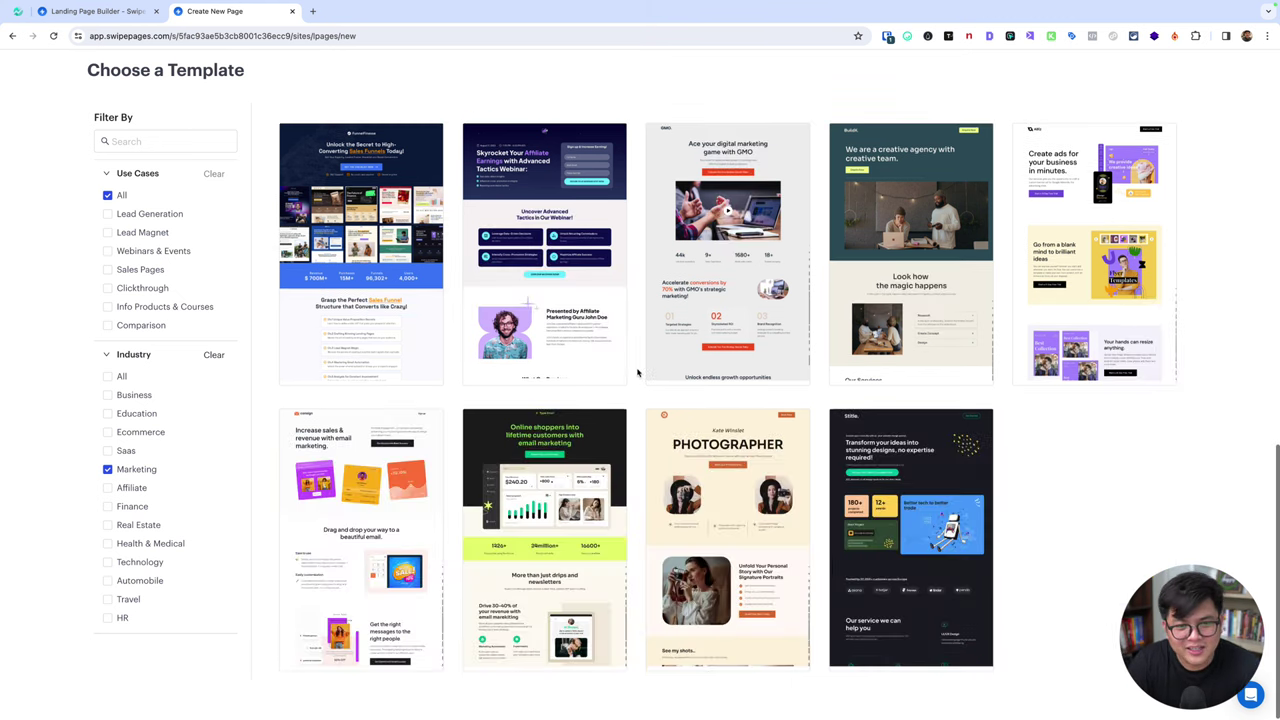
left_click(107, 469)
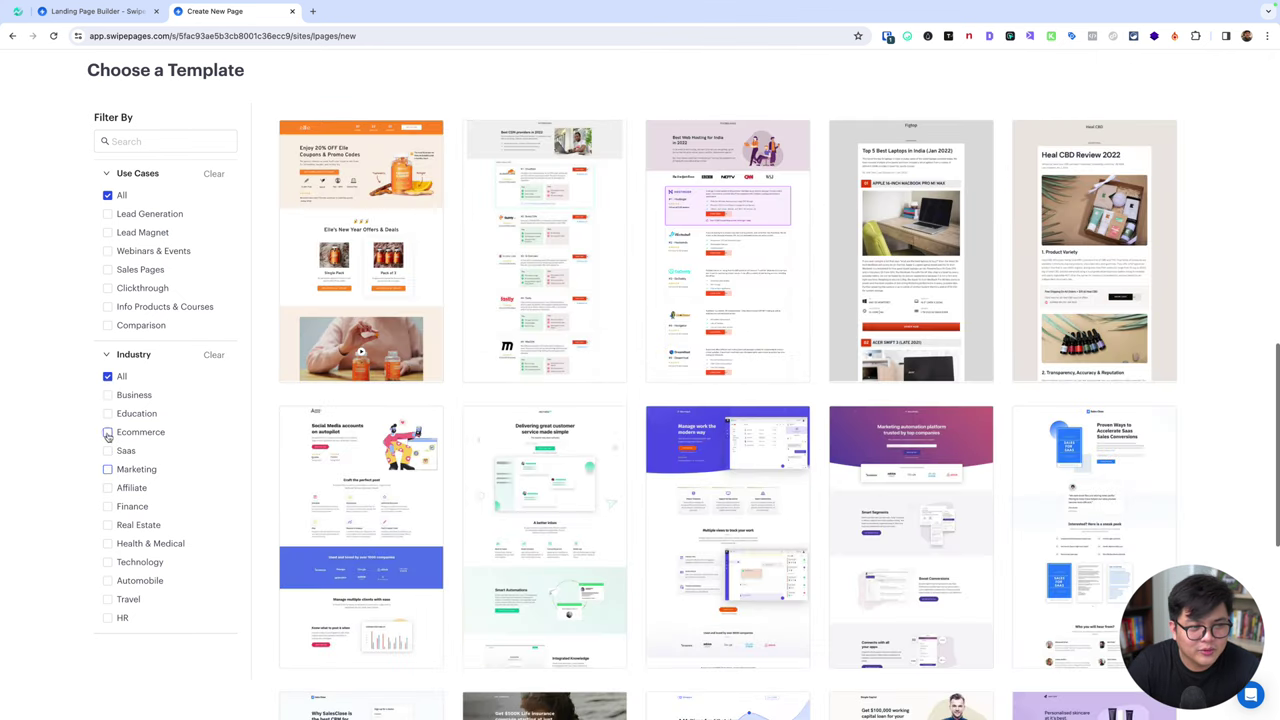
- Filter to Ecommerce and preview Nourishme Organic Snacks at tablet, then mobile width
left_click(107, 433)
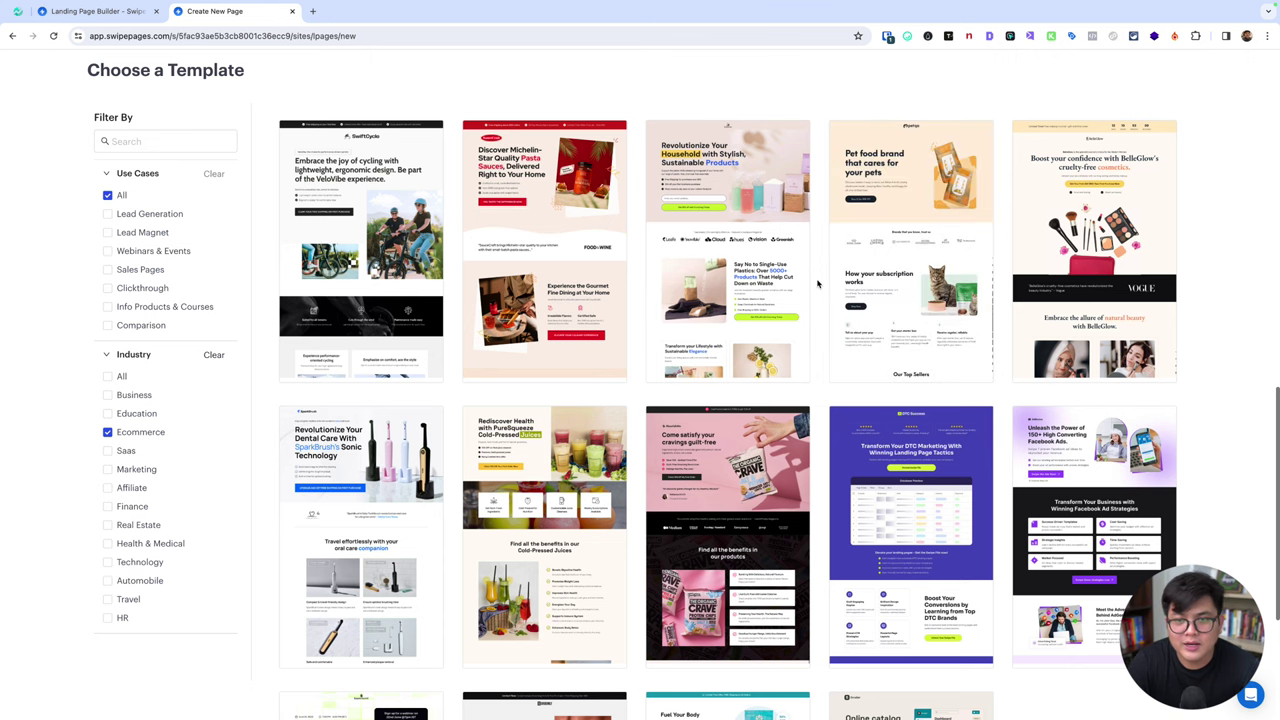
scroll(817, 284, "down", 2)
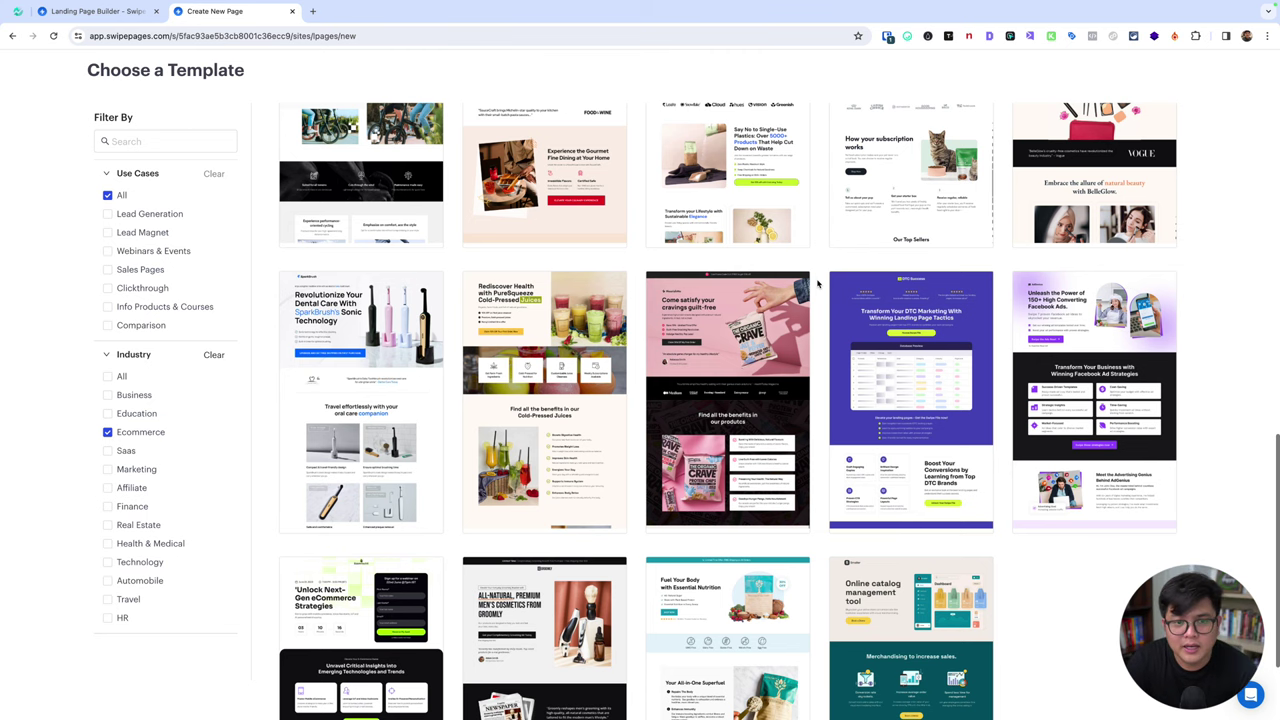
scroll(817, 284, "down", 1)
mouse_move(714, 395)
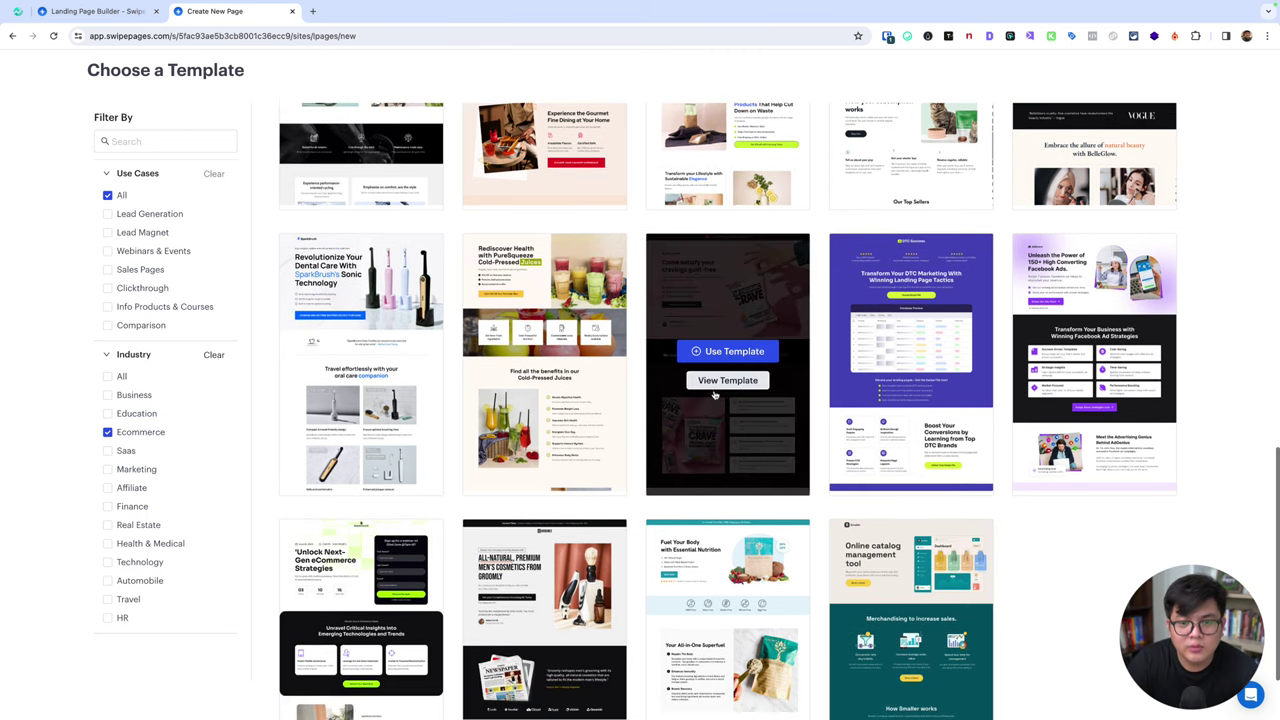
left_click(719, 381)
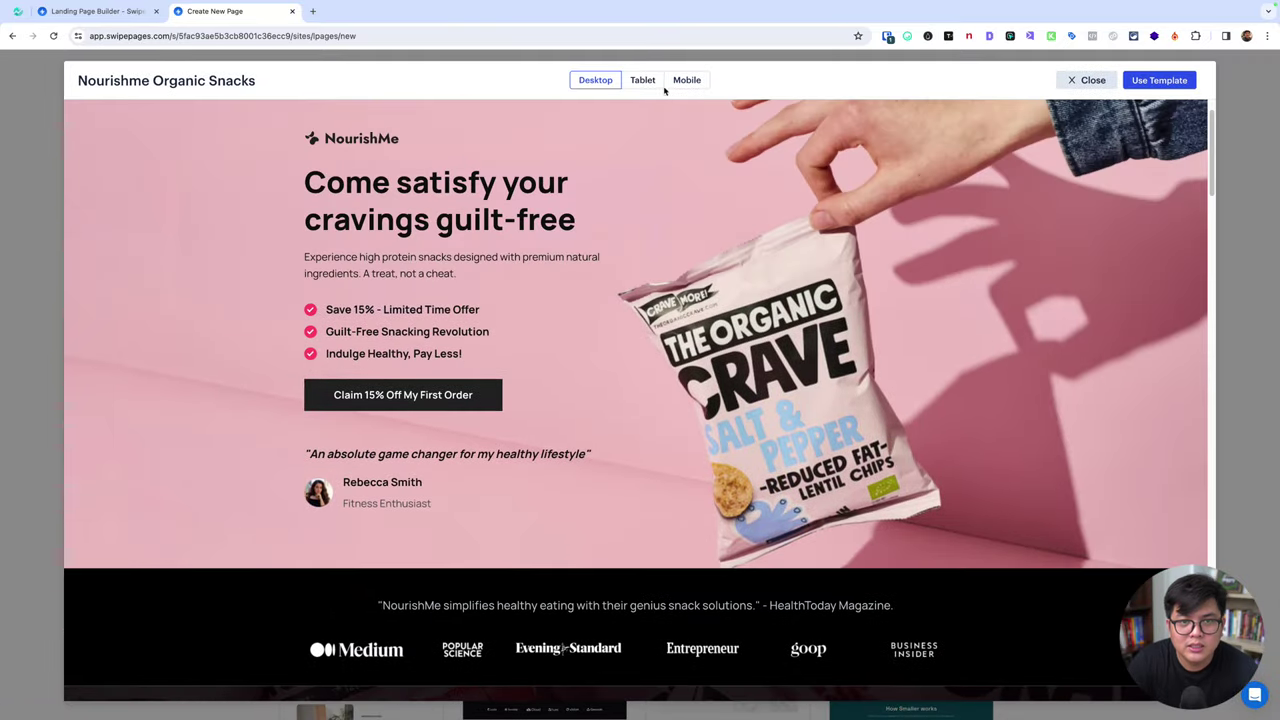
left_click(643, 80)
left_click(686, 82)
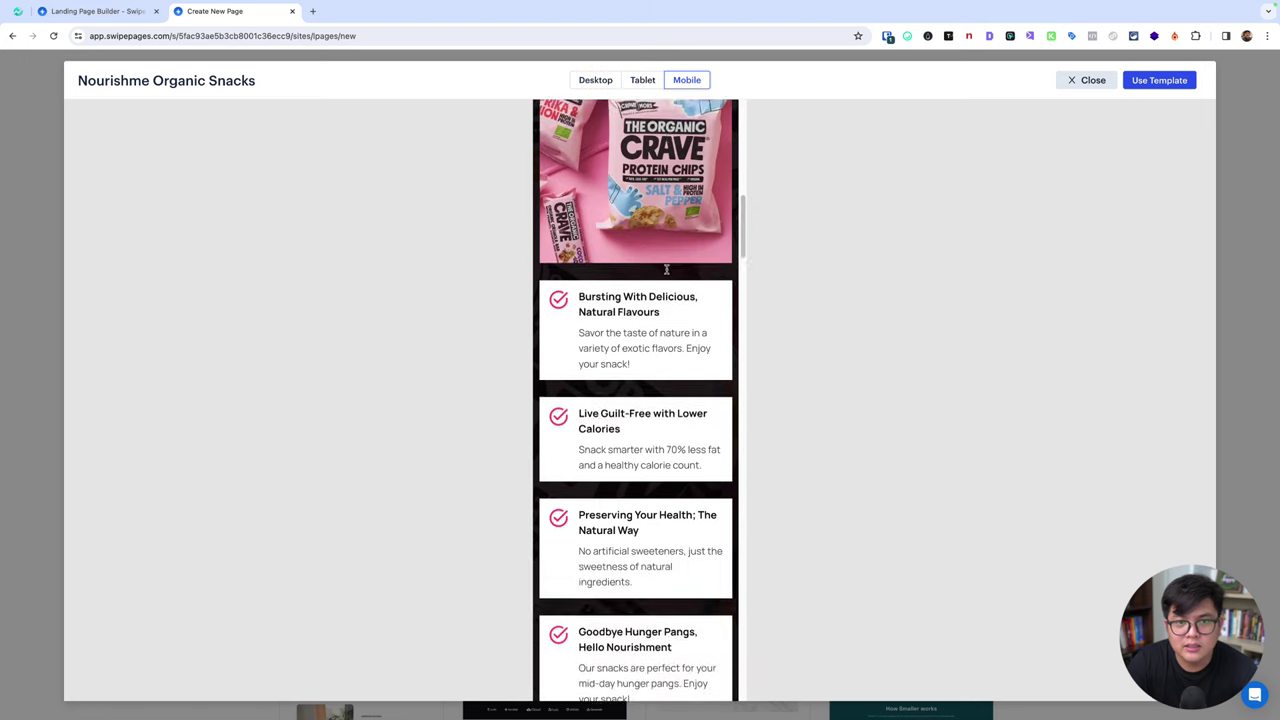
- Create the Trial 2 page from the Nourishme template and expand Section > Row > Column in the layers
left_click(1170, 85)
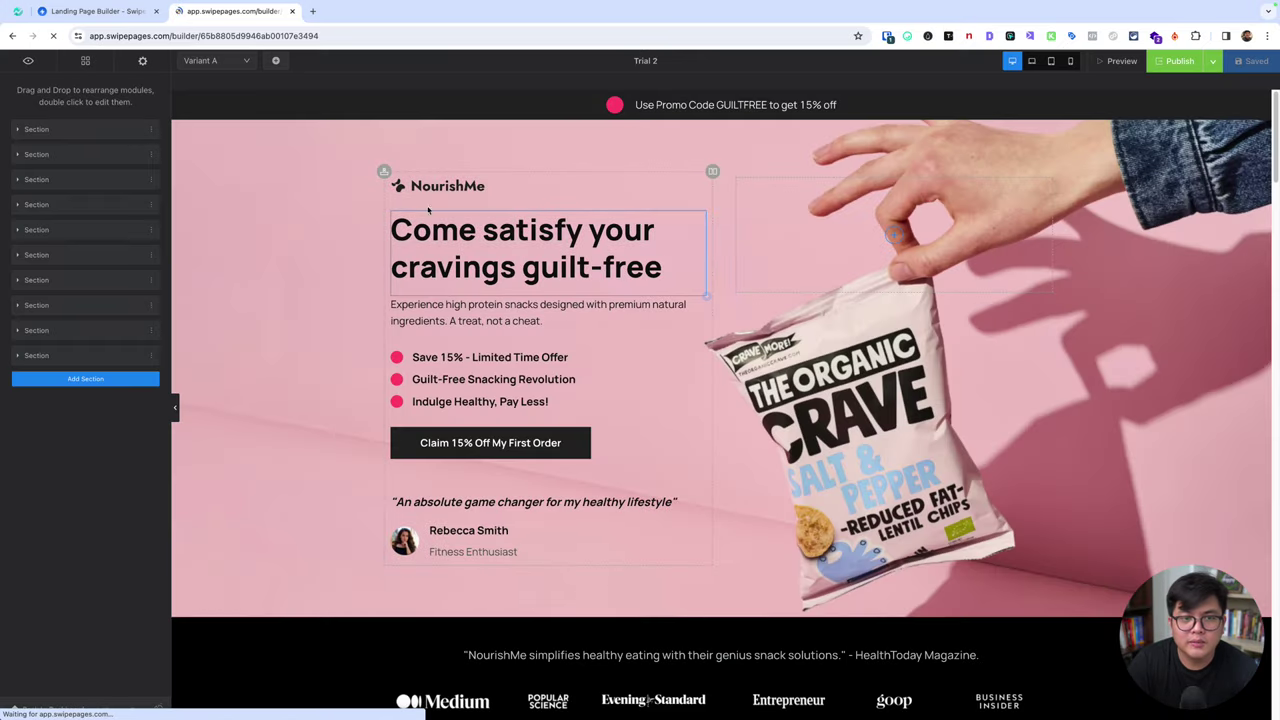
left_click(19, 131)
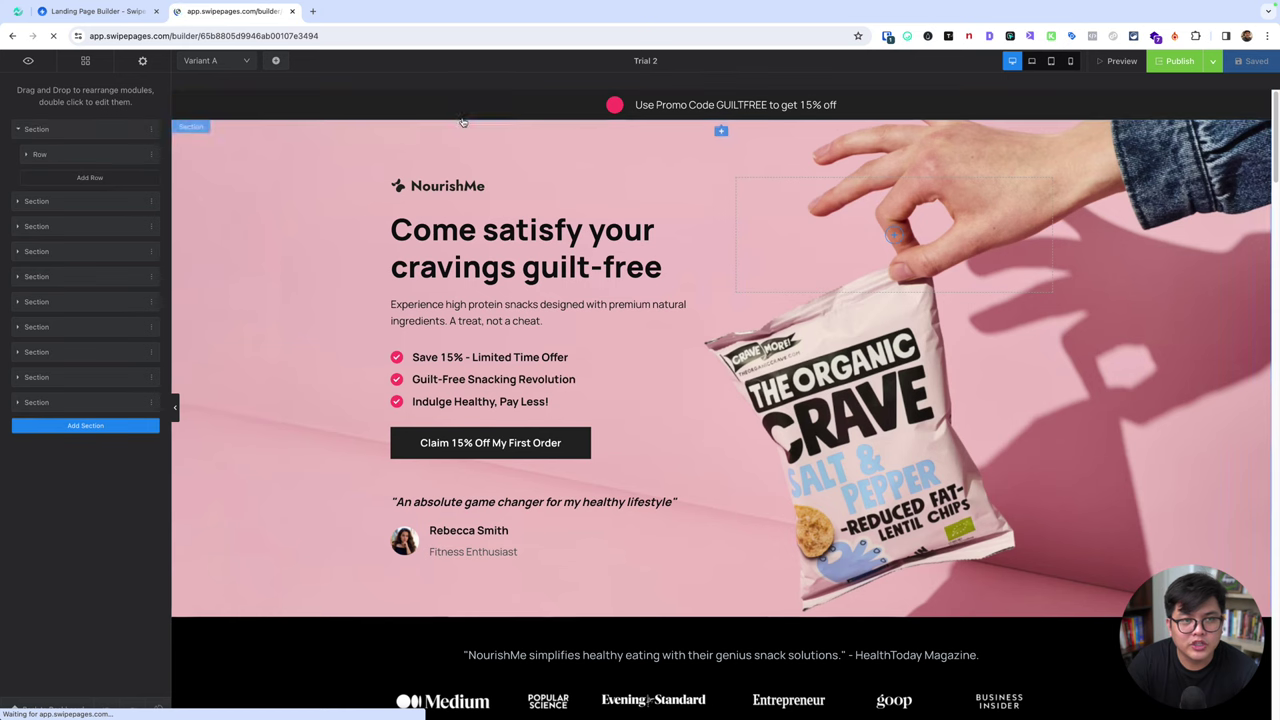
left_click(69, 133)
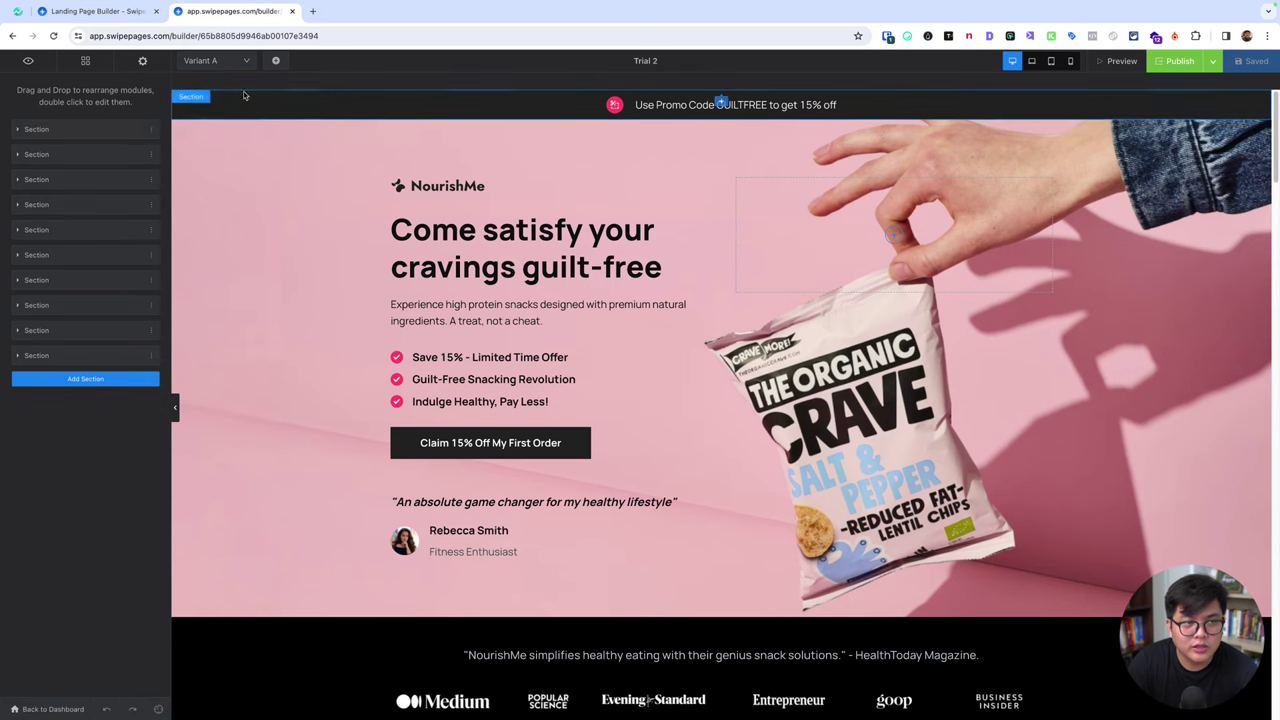
left_click(43, 131)
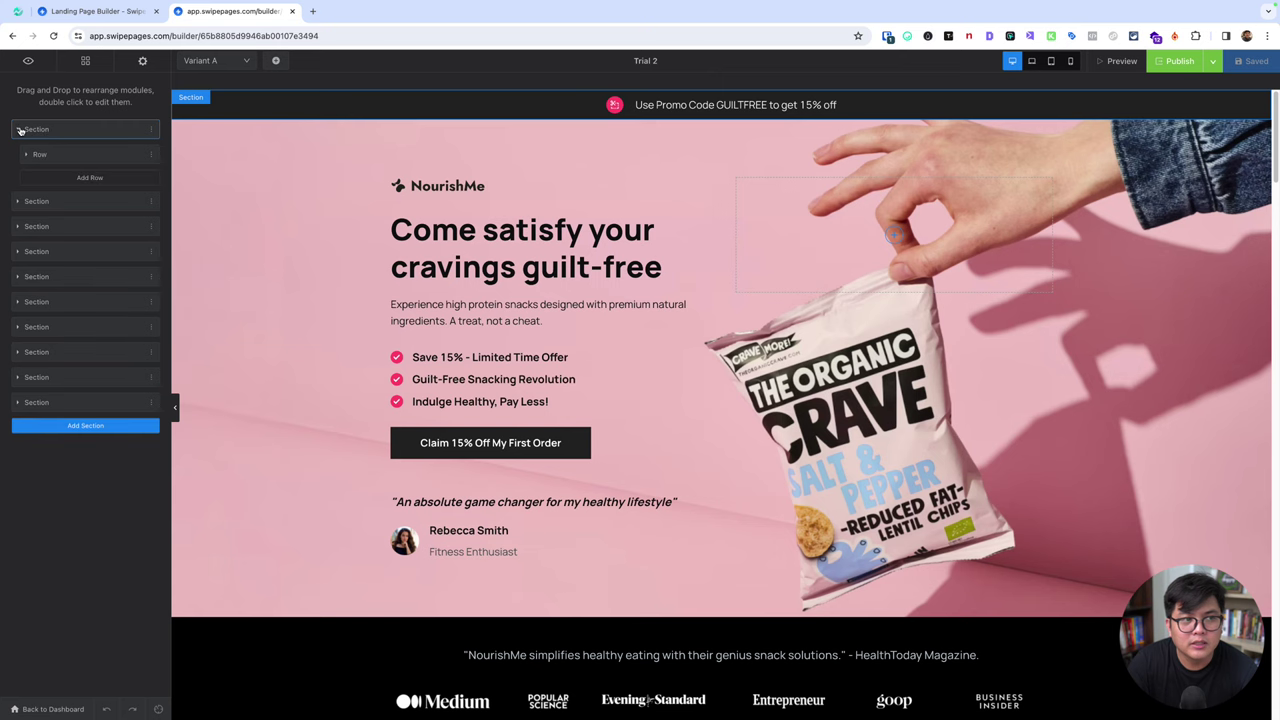
left_click(27, 155)
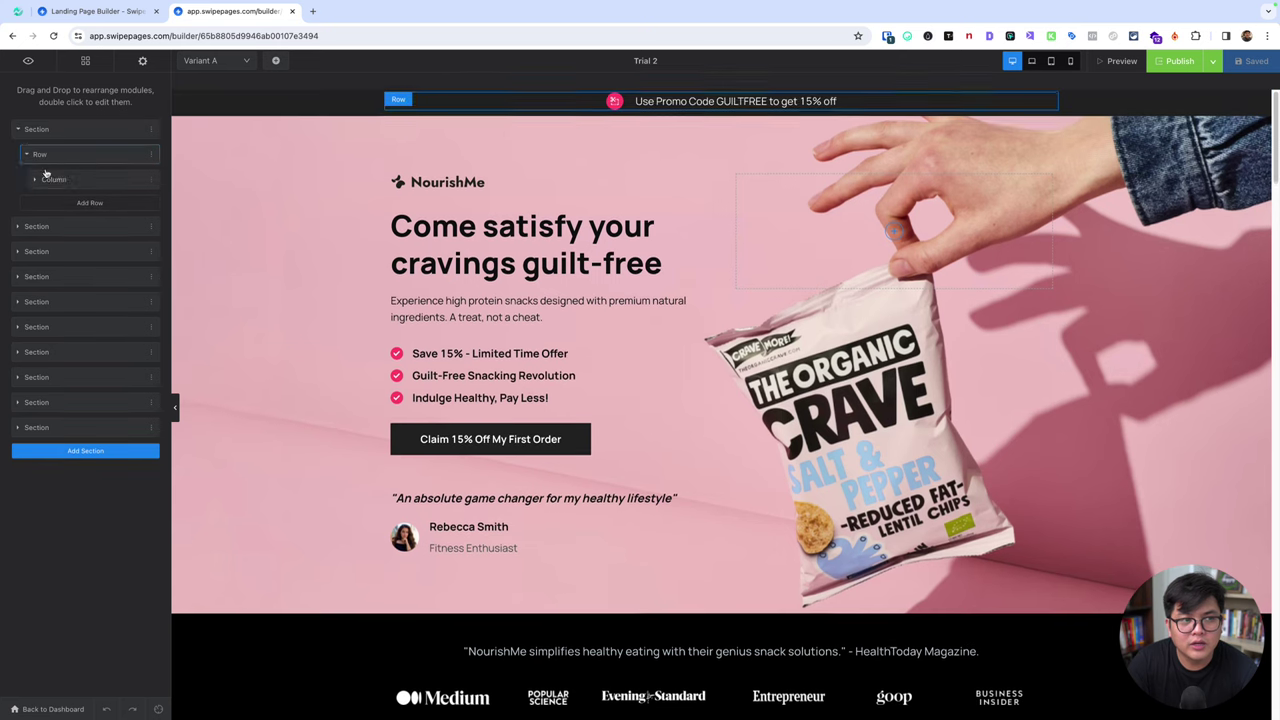
left_click(35, 179)
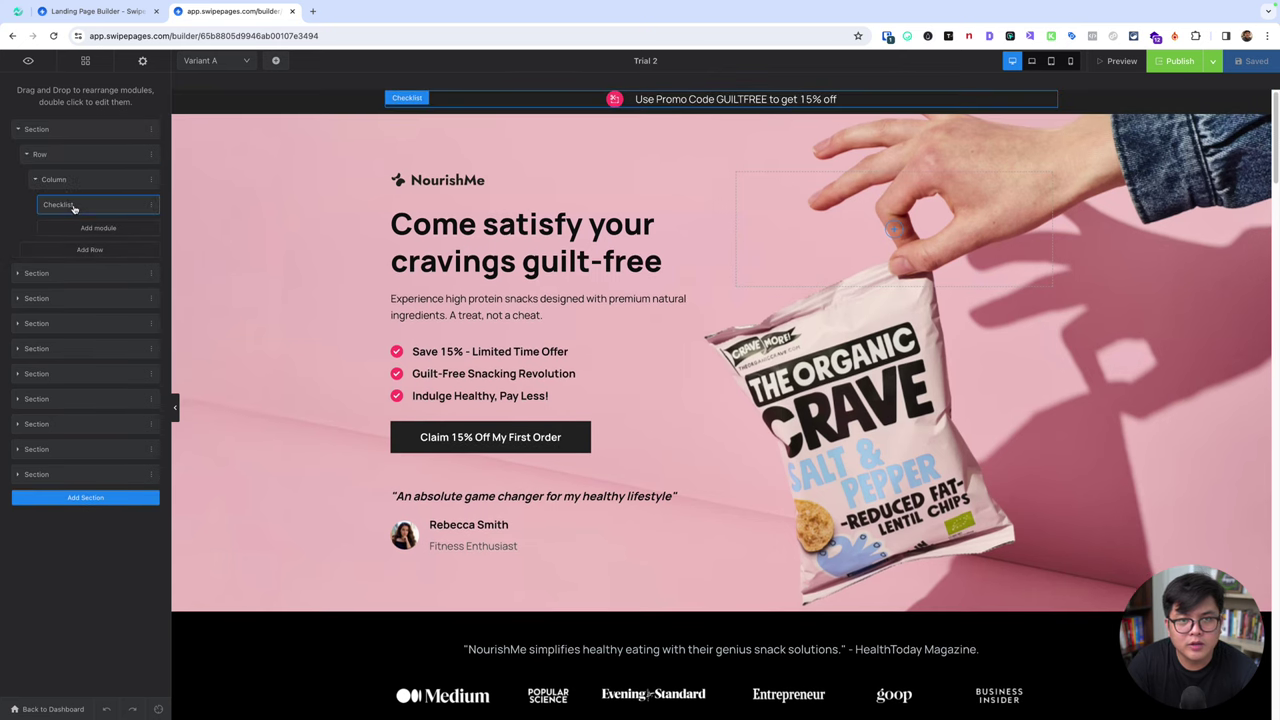
- Replace the promo bar text with 'PROMO FREE ONGKIR SELURUH INDONESIA', bolding FREE ONGKIR
double_click(701, 99)
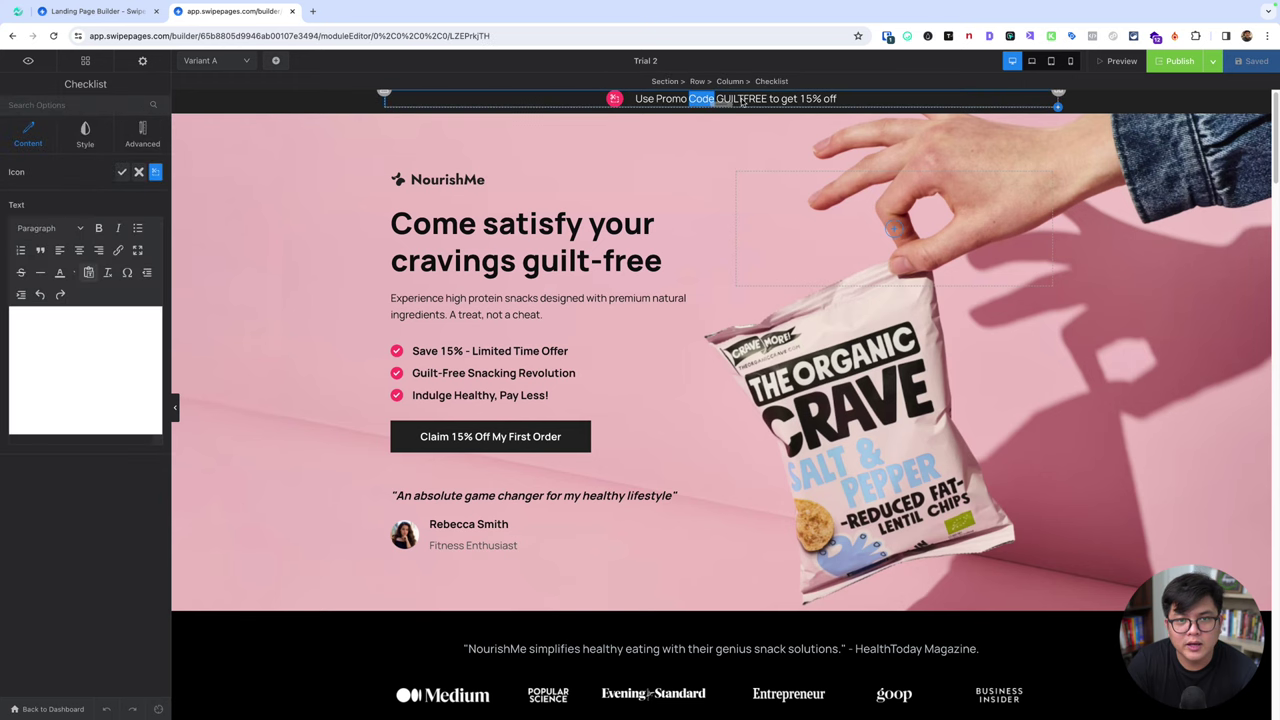
double_click(742, 99)
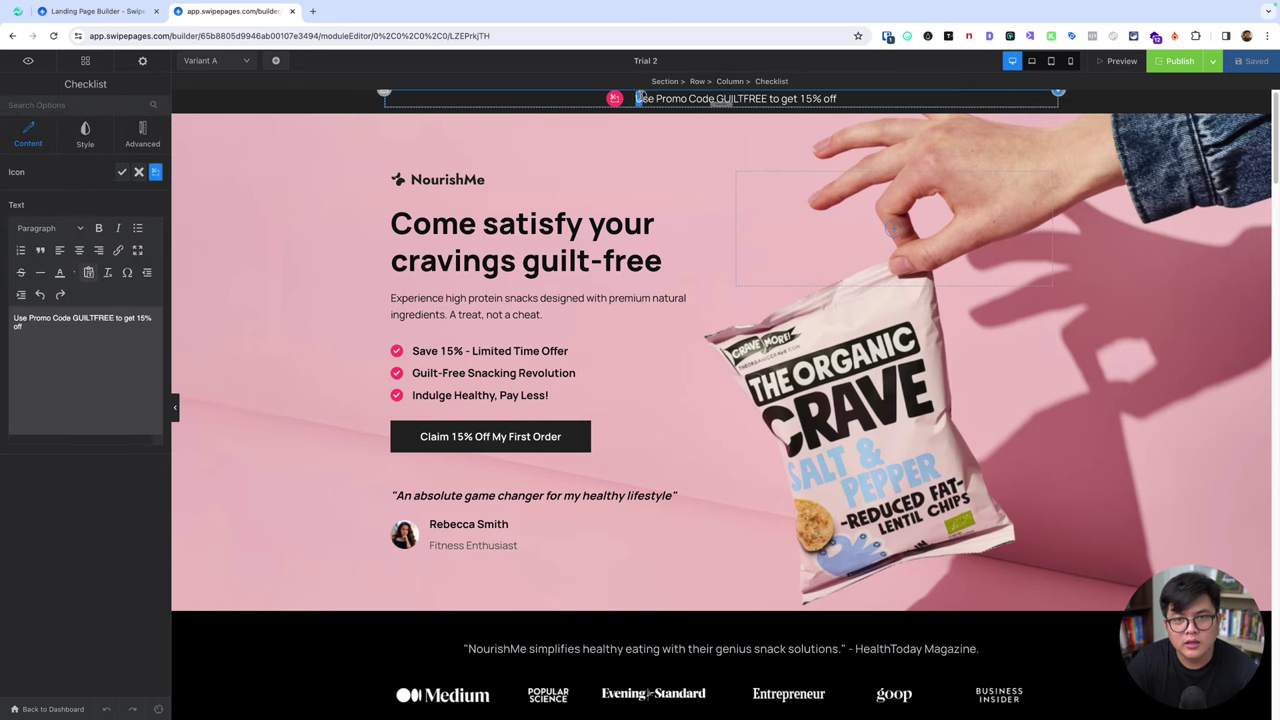
left_click_drag(637, 98, 850, 99)
triple_click(828, 105)
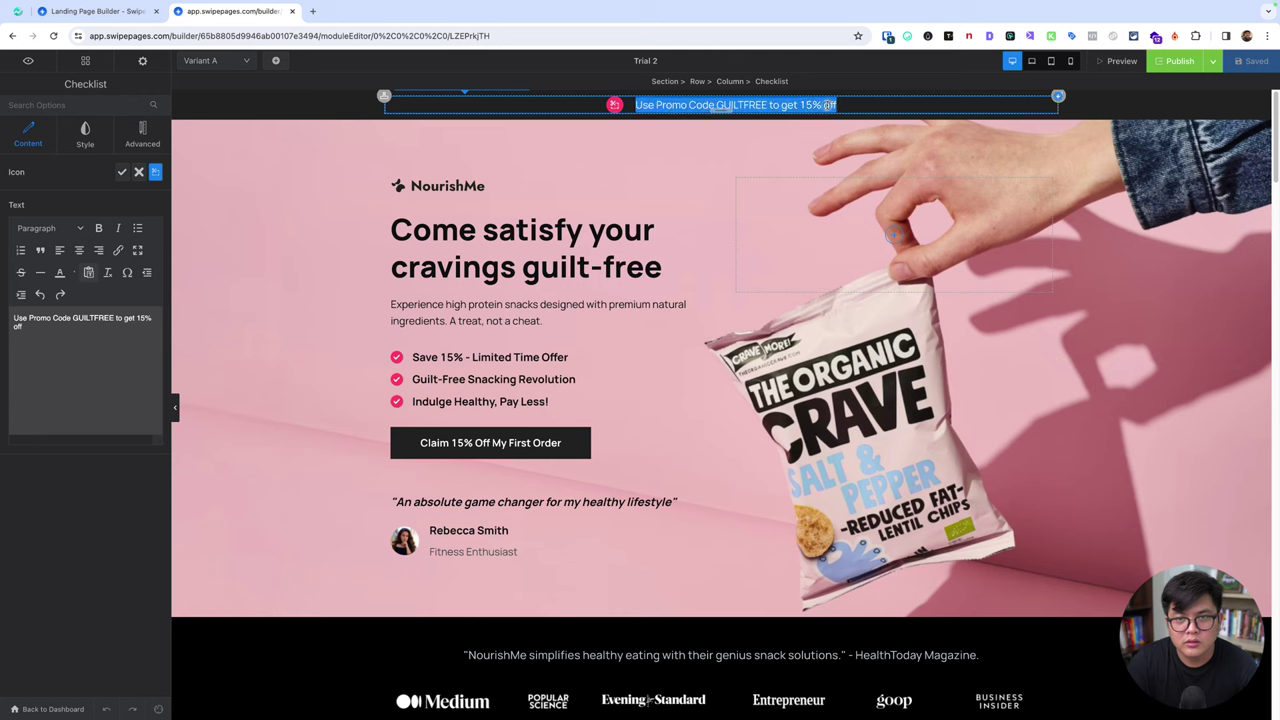
type("PROMO FREE ONGK")
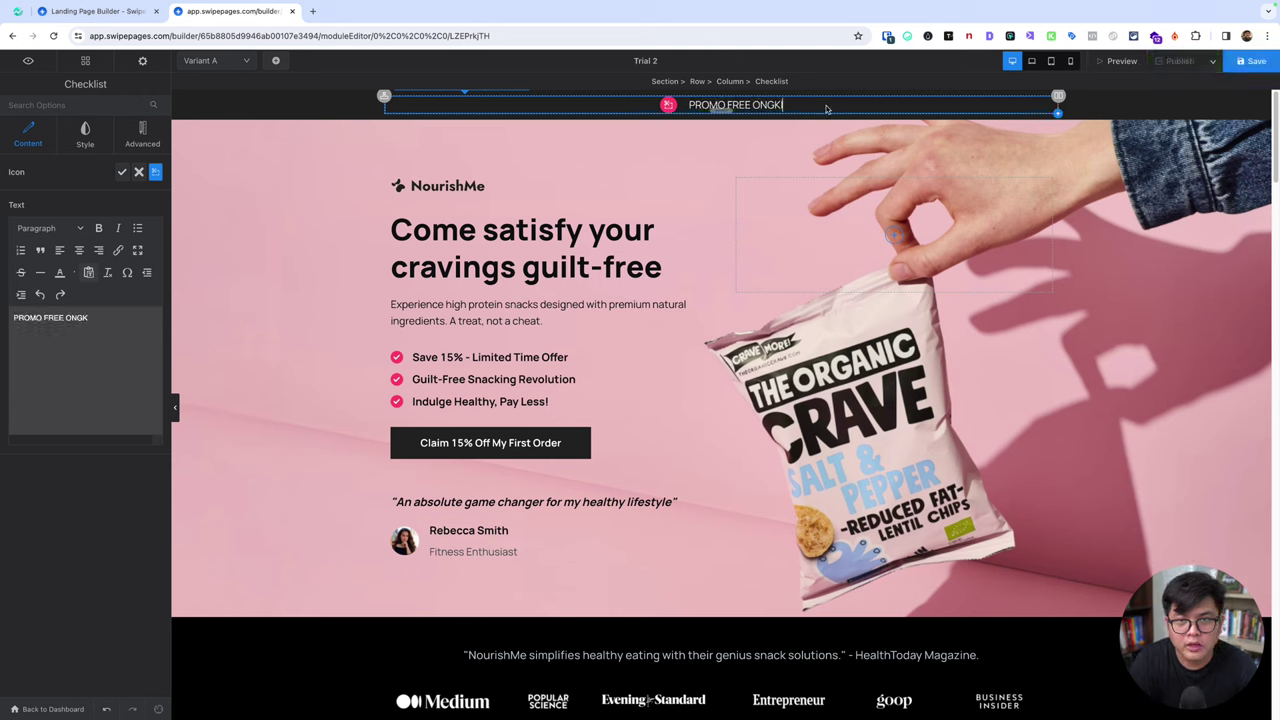
type(" INDO")
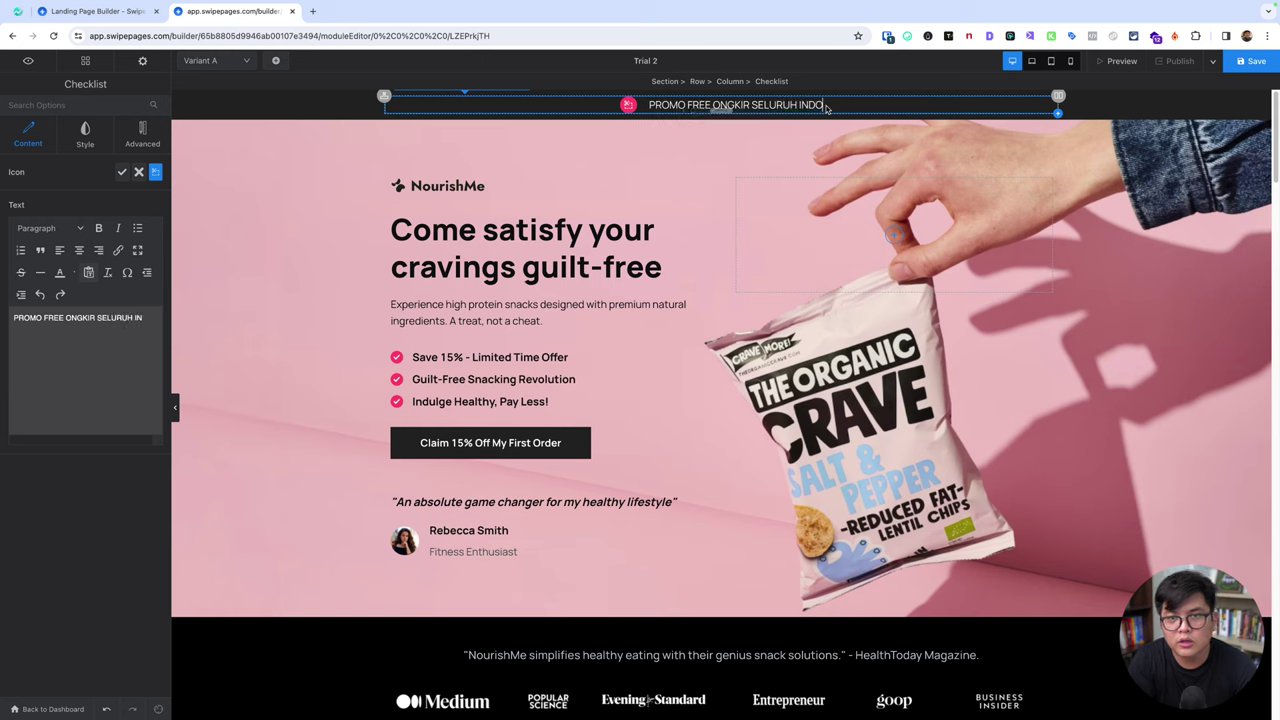
type("NESIA")
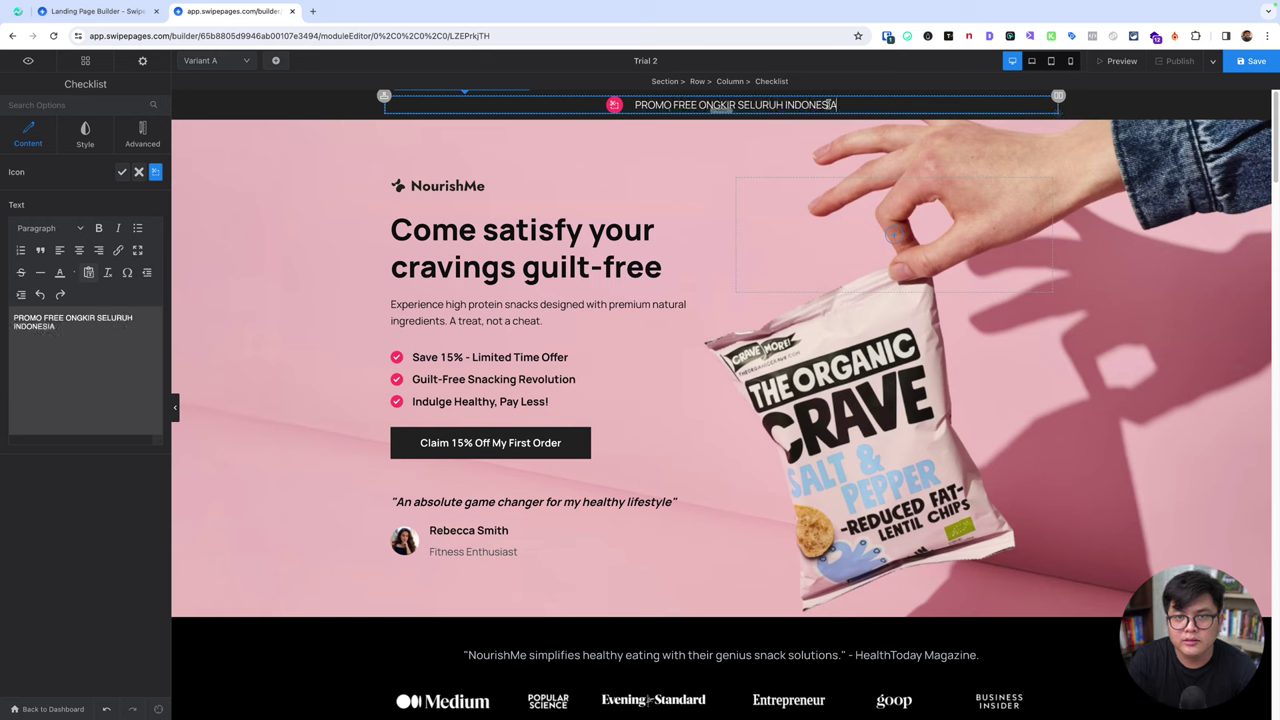
key("ctrl+b")
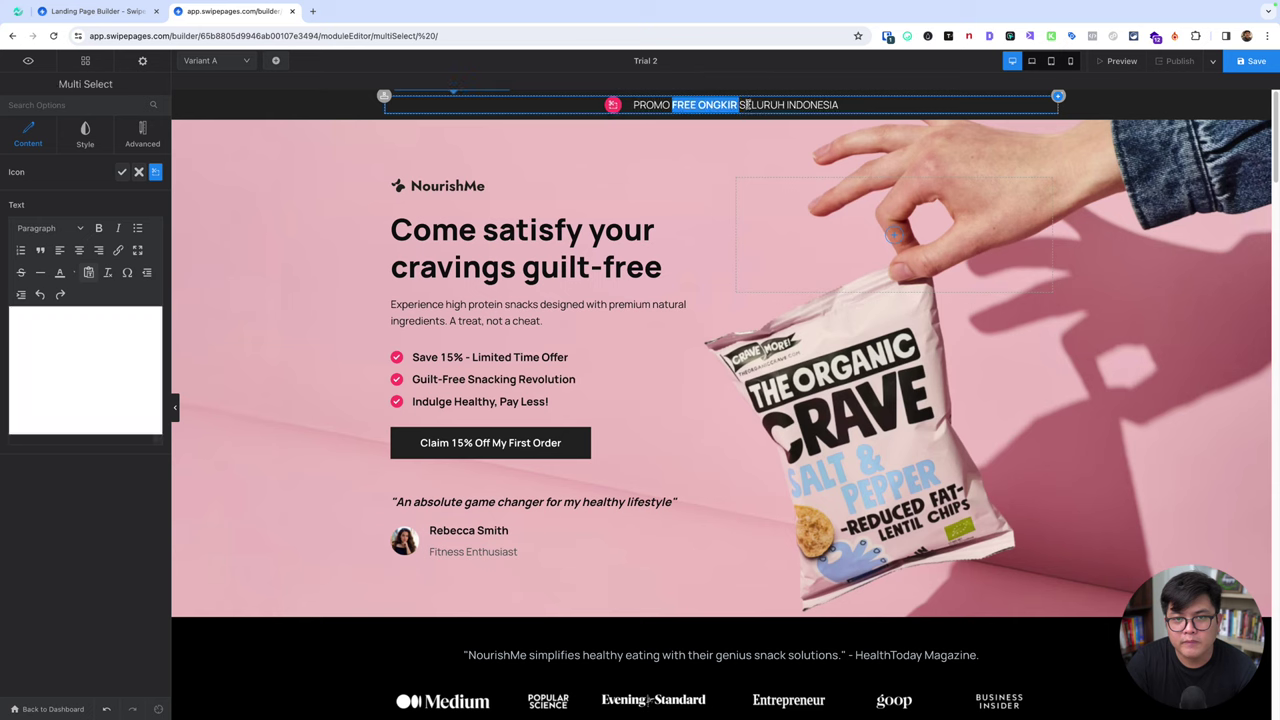
- In the hero section's background settings, compare fixed and scrolling background attachment
left_click(730, 112)
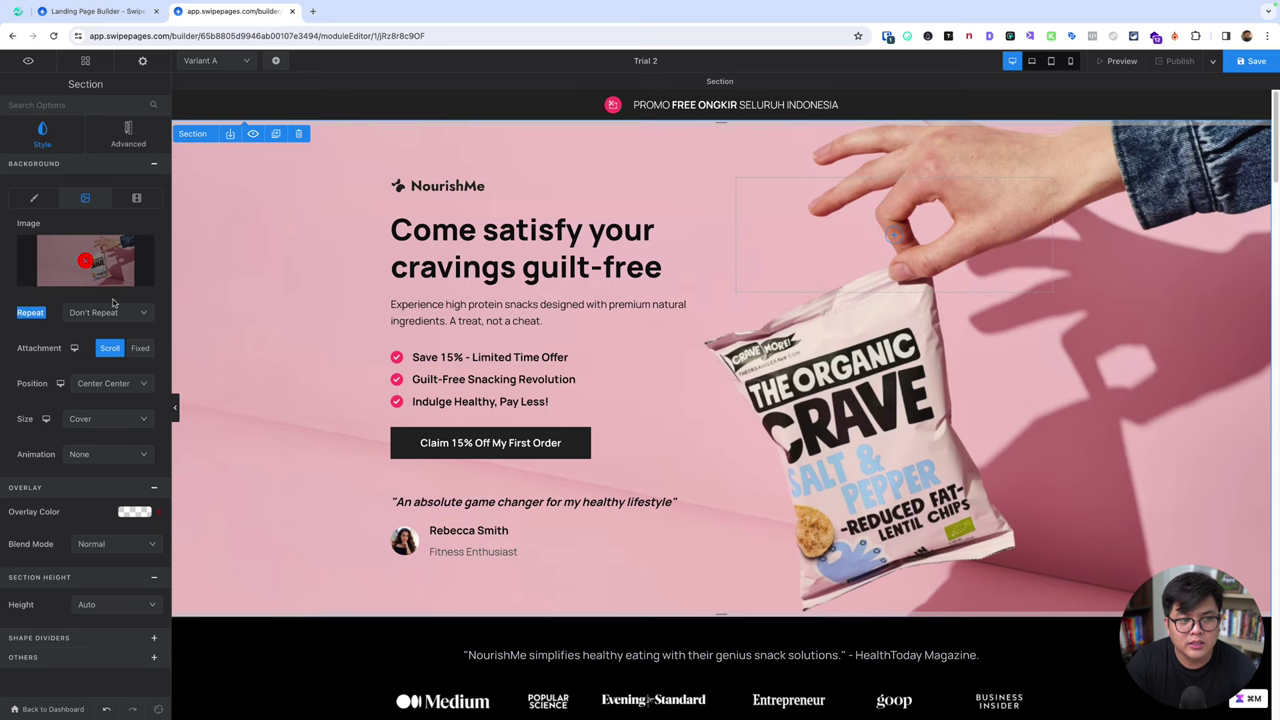
left_click(140, 352)
left_click(111, 350)
left_click(146, 352)
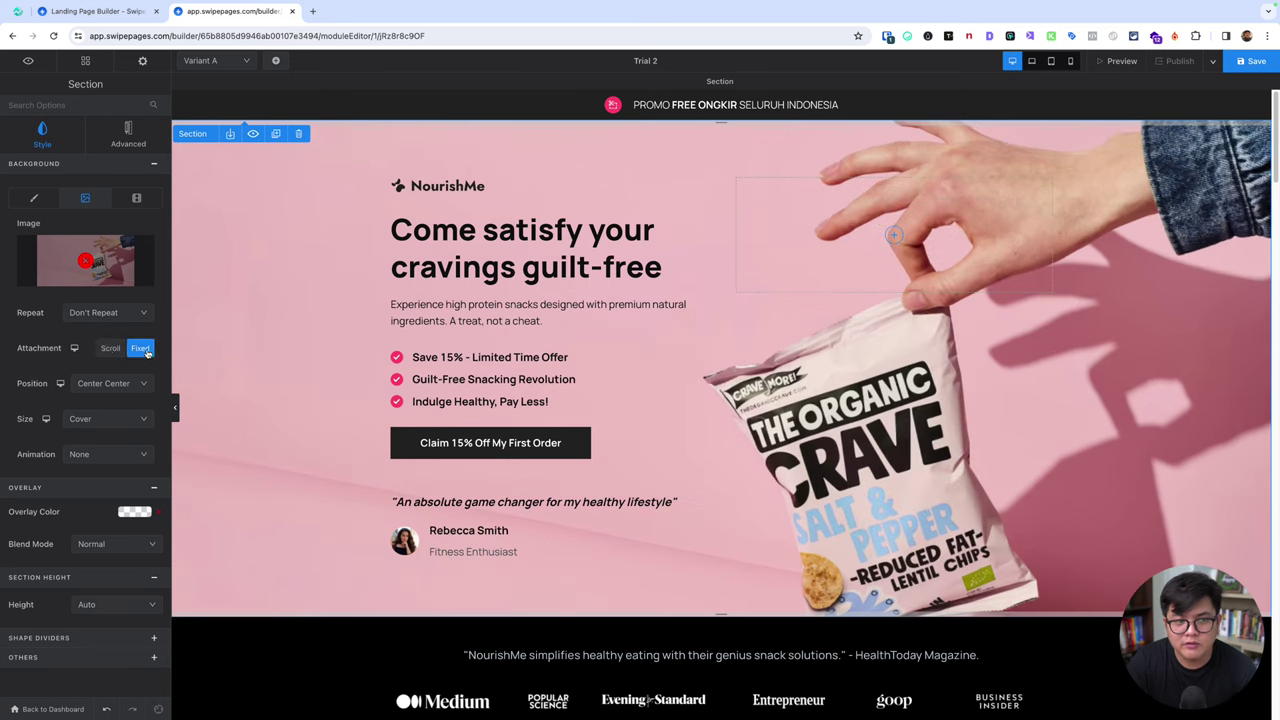
left_click(109, 348)
scroll(318, 336, "down", 3)
scroll(318, 336, "up", 3)
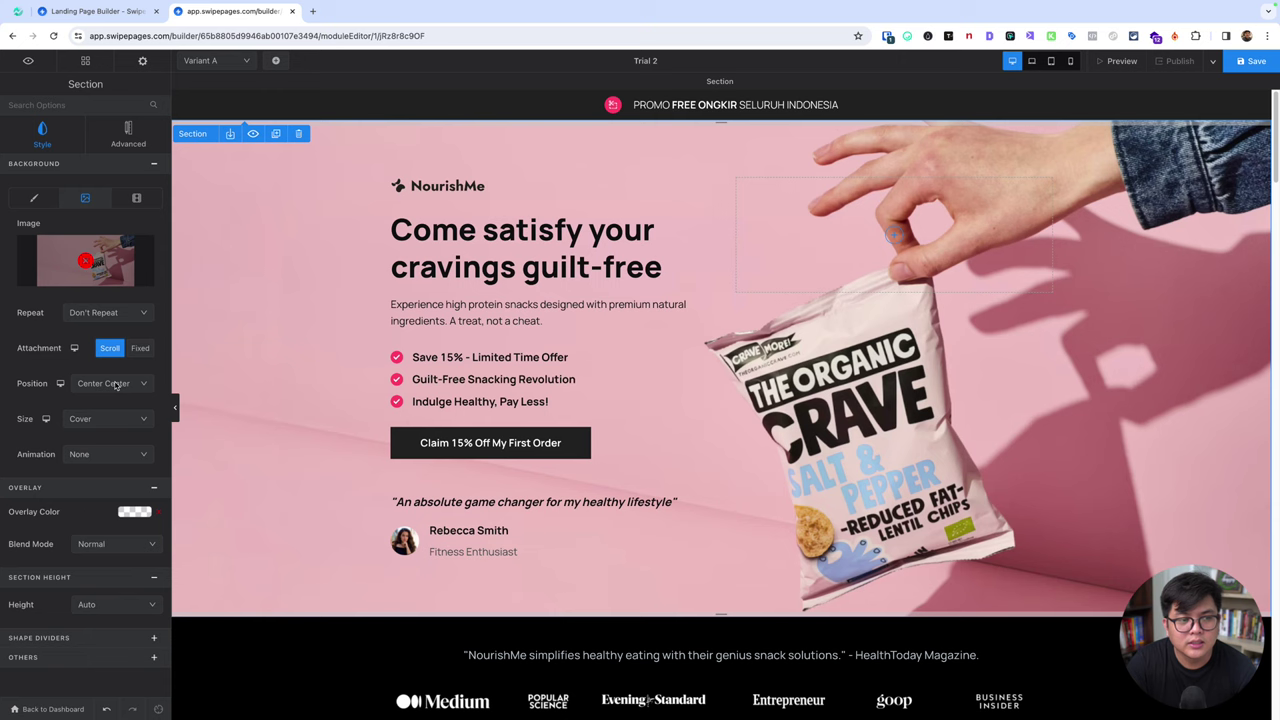
- Keep the hero background size on Cover, set Animation to Parallax, and check mobile and desktop views
left_click(92, 457)
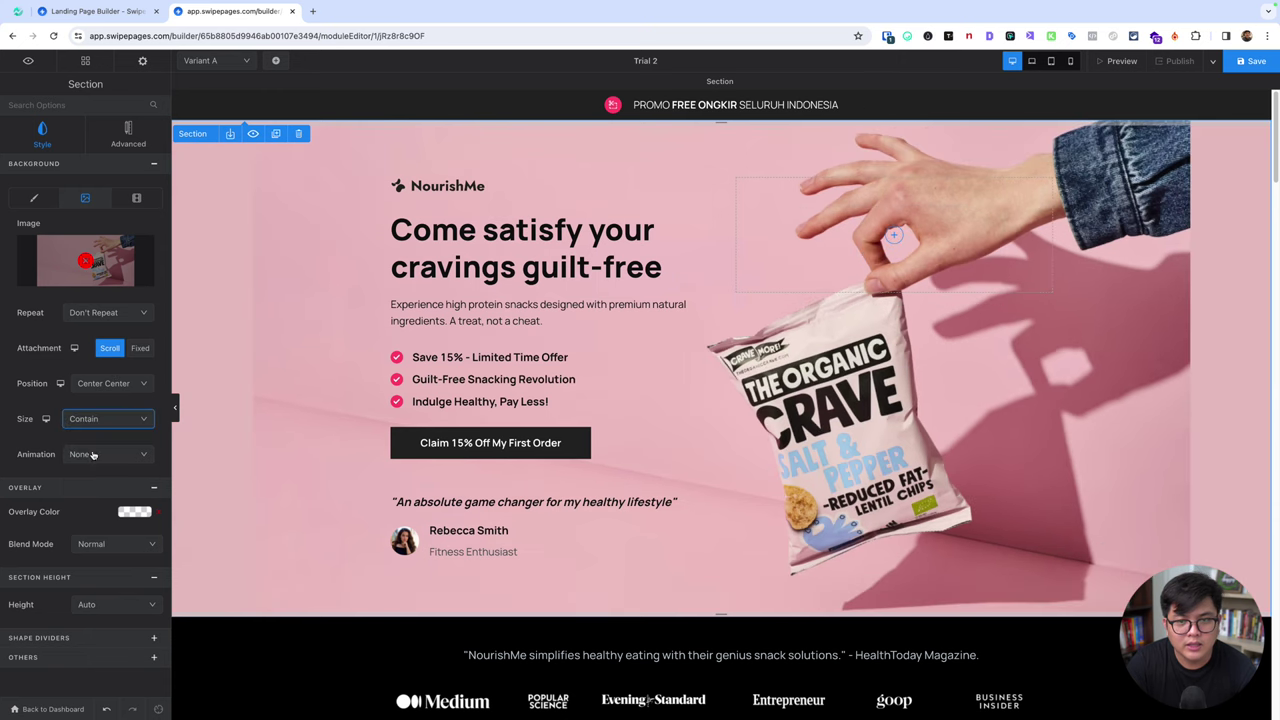
left_click(96, 420)
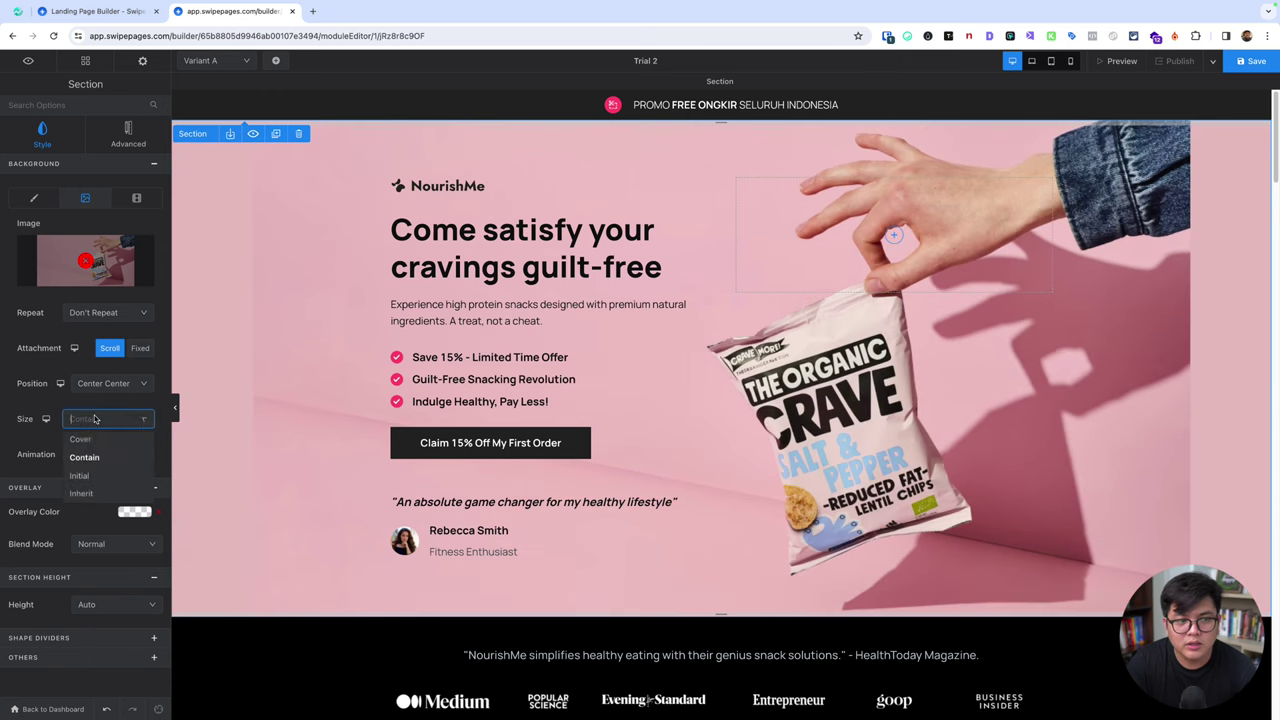
left_click(82, 439)
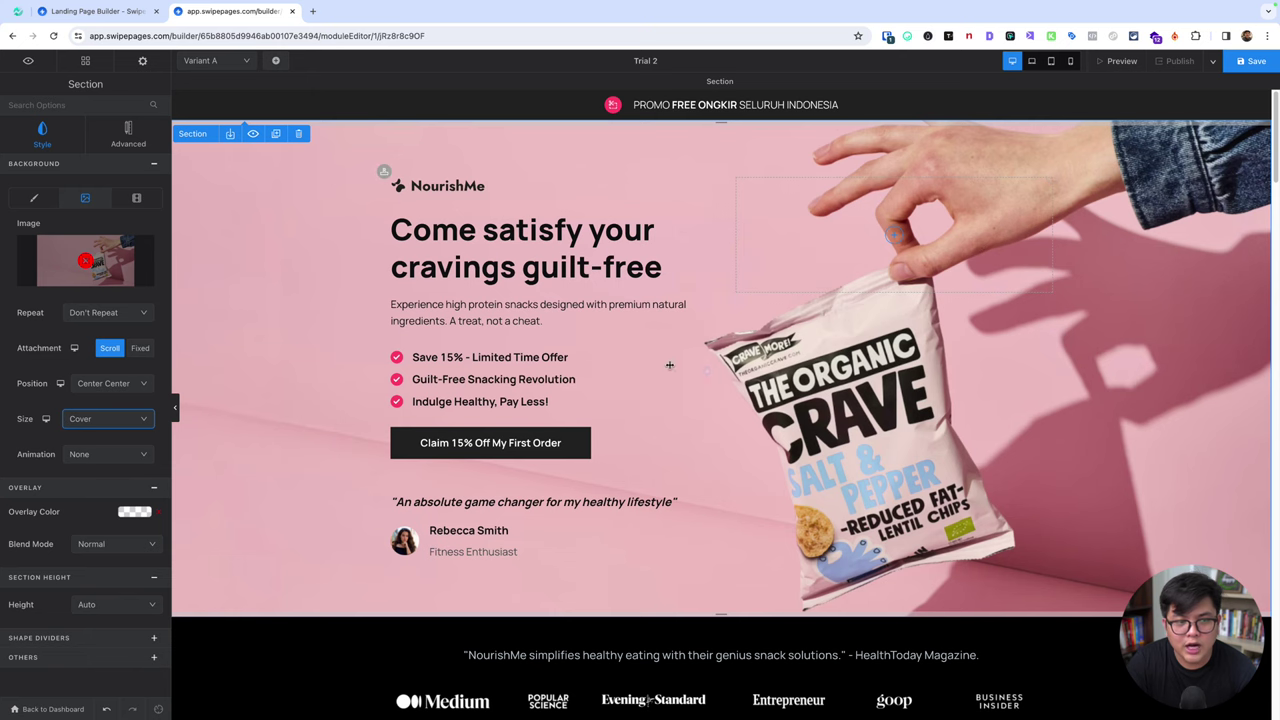
left_click(103, 456)
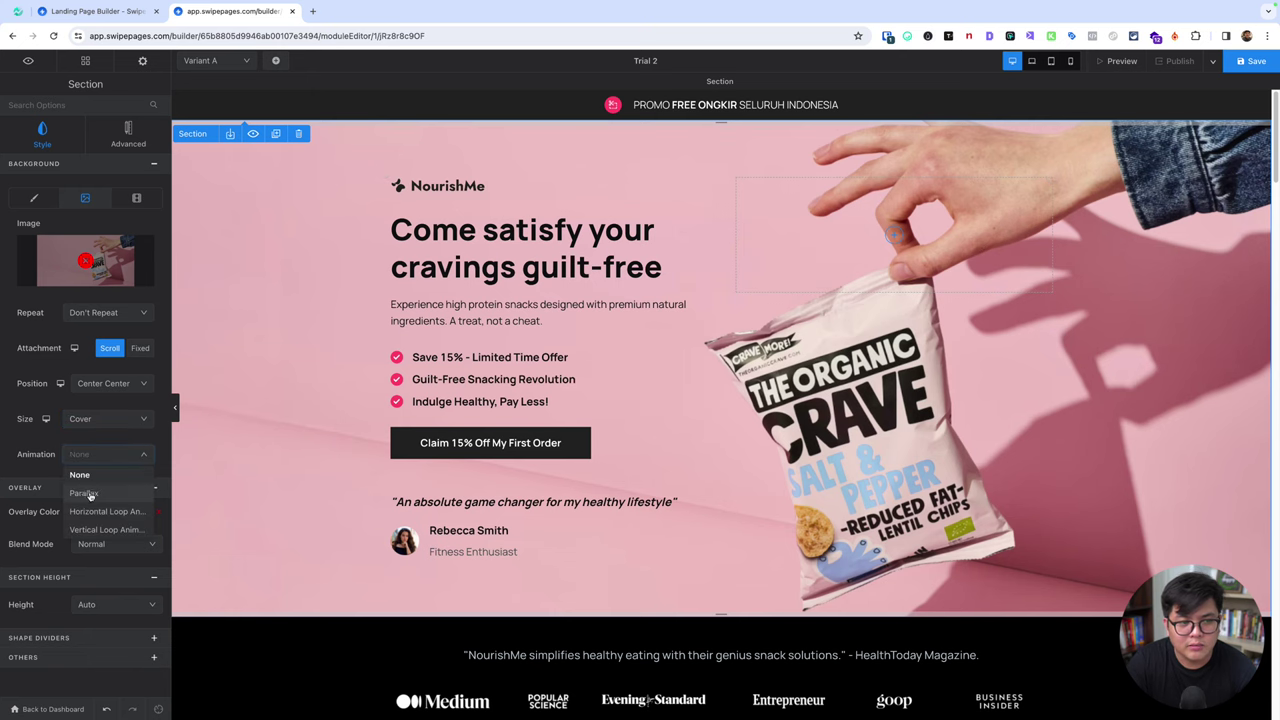
left_click(86, 494)
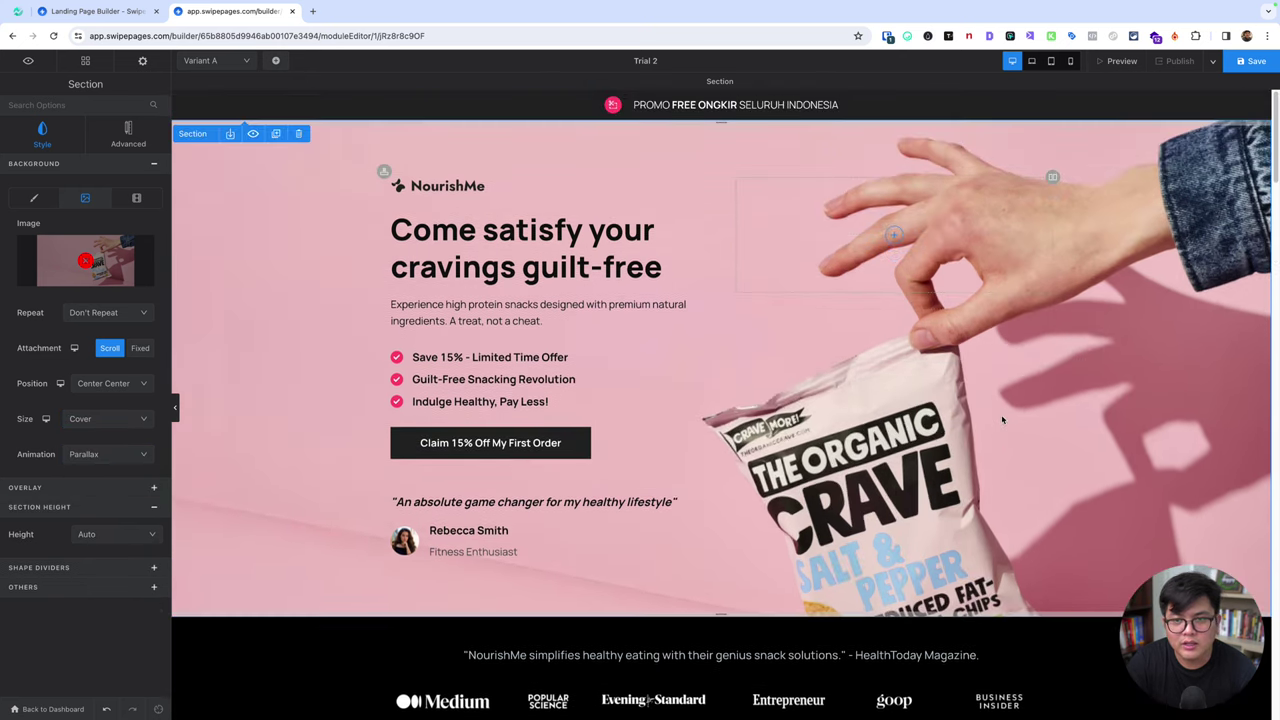
scroll(1001, 414, "down", 3)
scroll(992, 413, "up", 3)
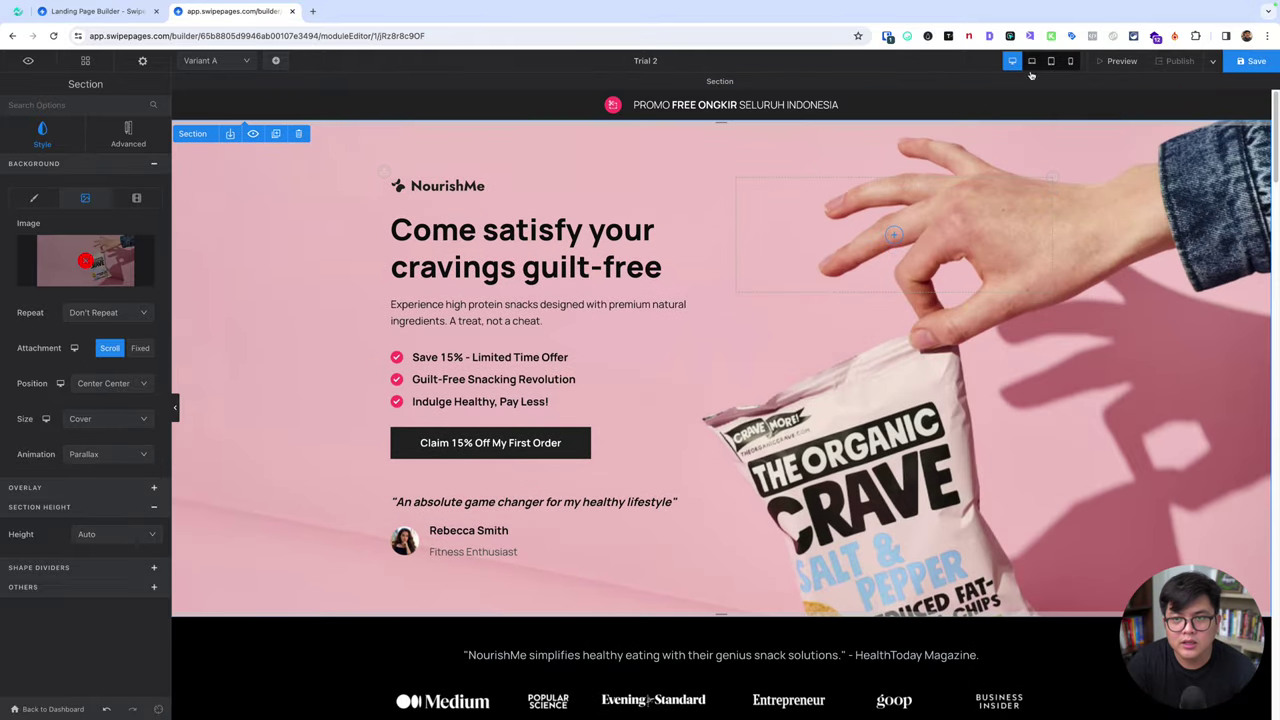
left_click(1069, 62)
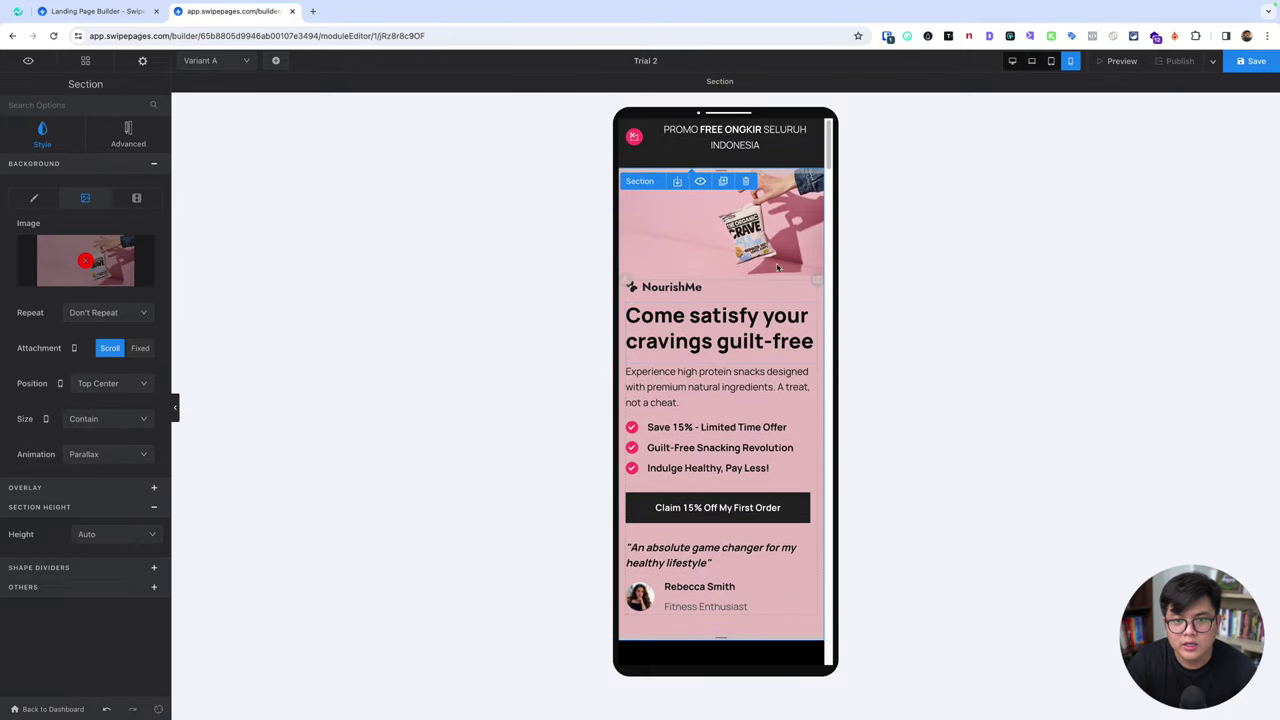
left_click(1013, 62)
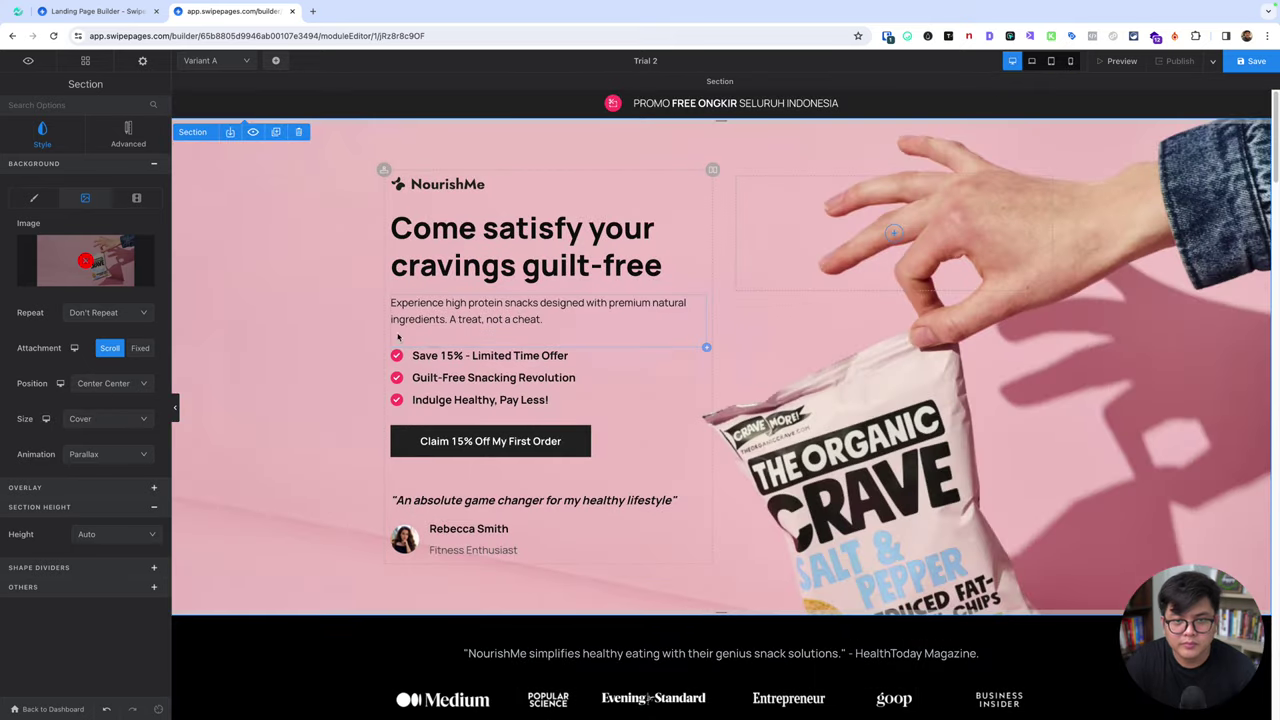
- Add a test Heading above the hero text from Modules, then delete it
left_click(657, 437)
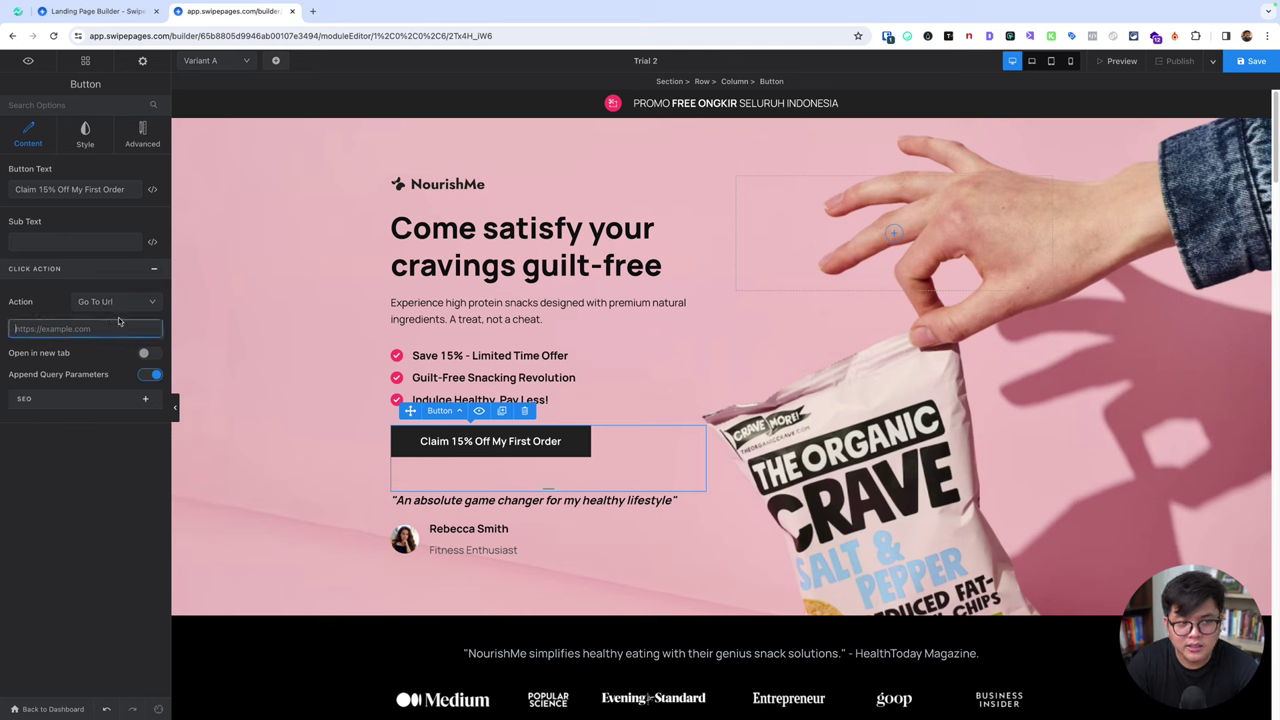
left_click(85, 62)
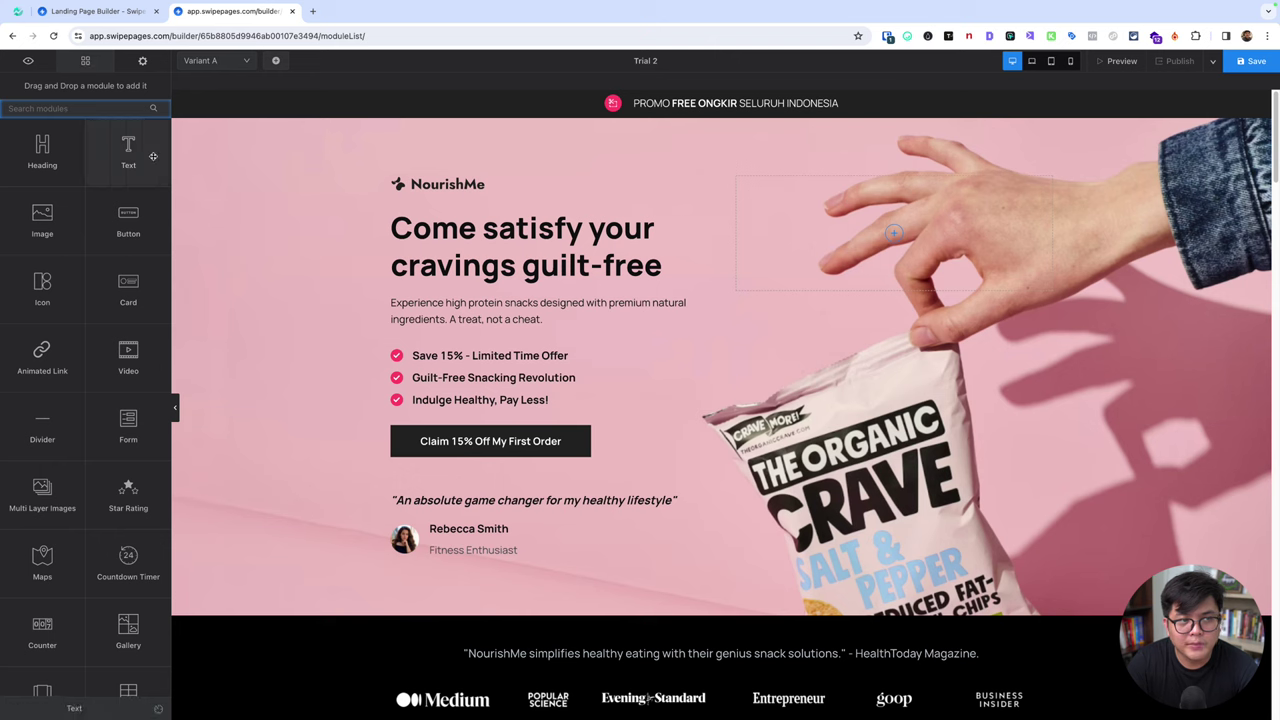
left_click_drag(42, 150, 499, 189)
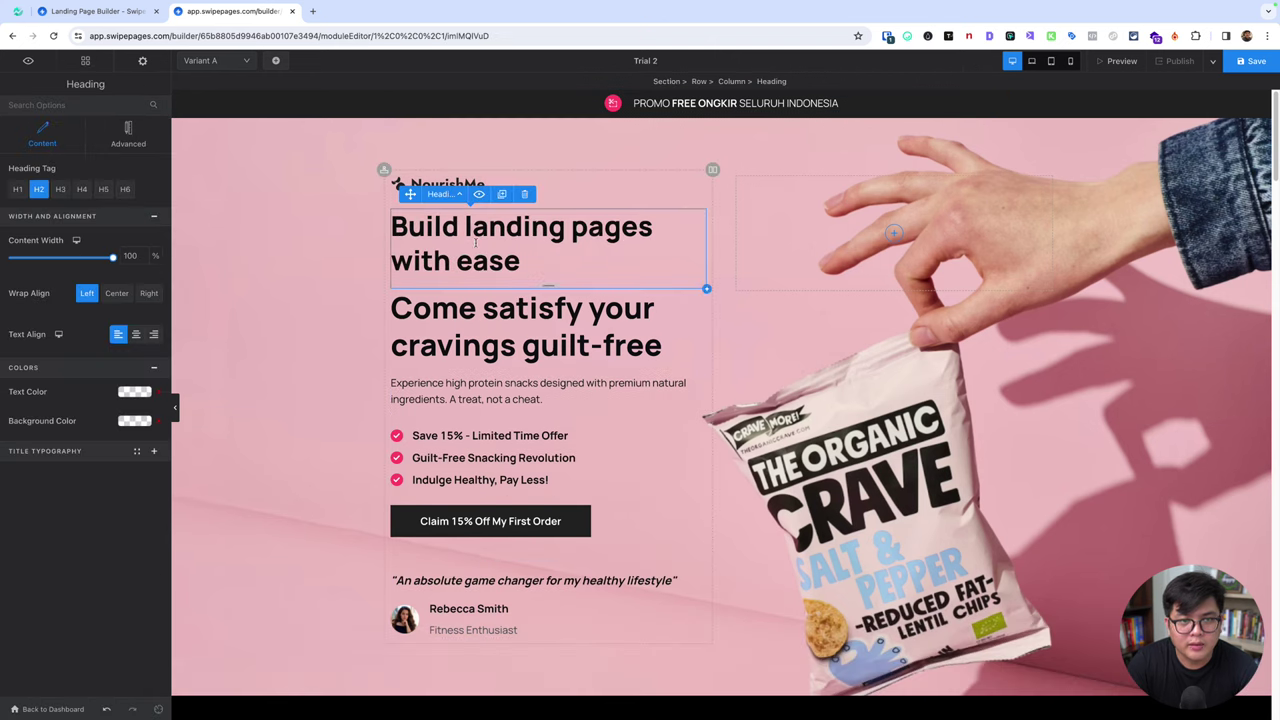
left_click(525, 195)
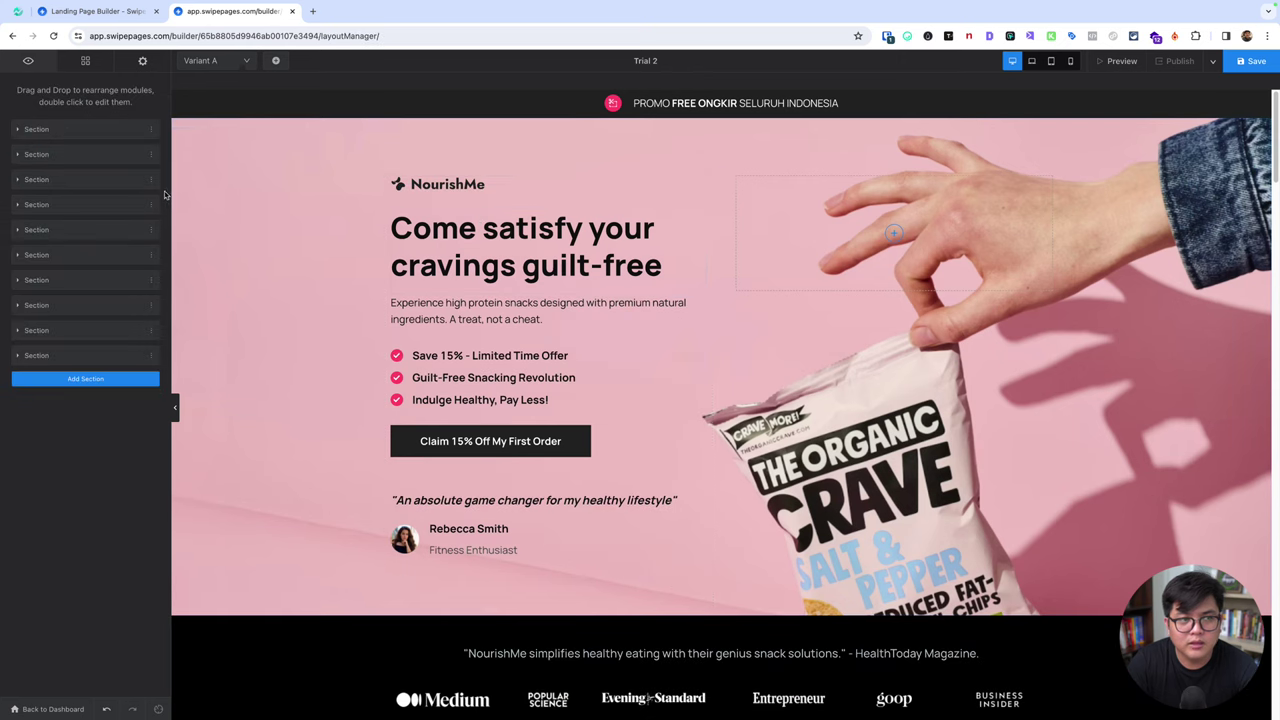
left_click(60, 156)
left_click(60, 156)
scroll(860, 385, "down", 4)
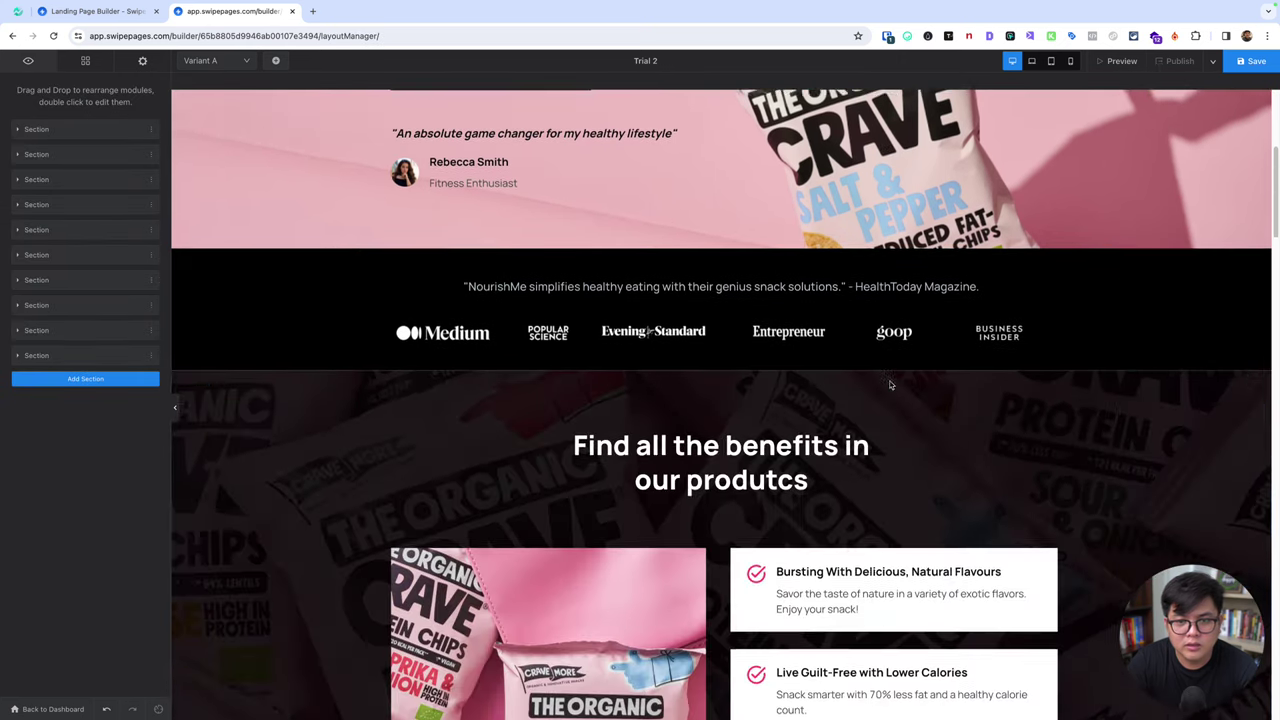
scroll(885, 382, "down", 2)
scroll(801, 378, "down", 4)
scroll(780, 380, "down", 4)
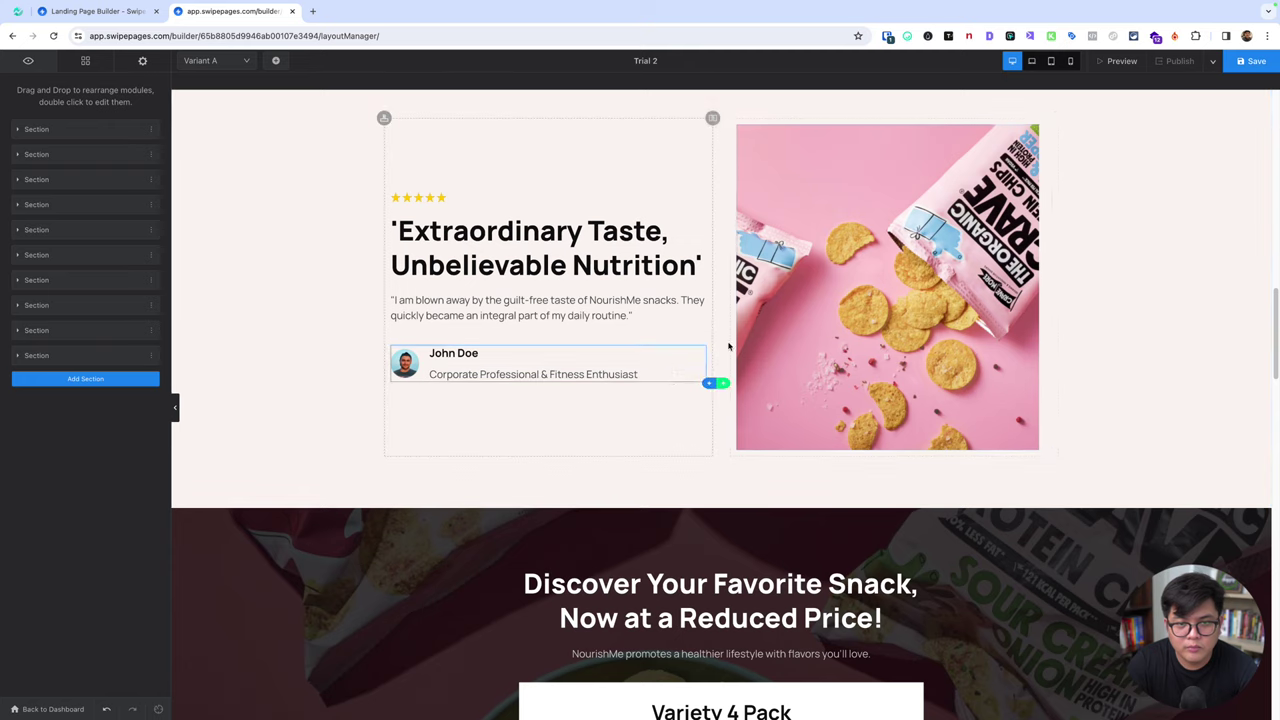
scroll(725, 345, "up", 3)
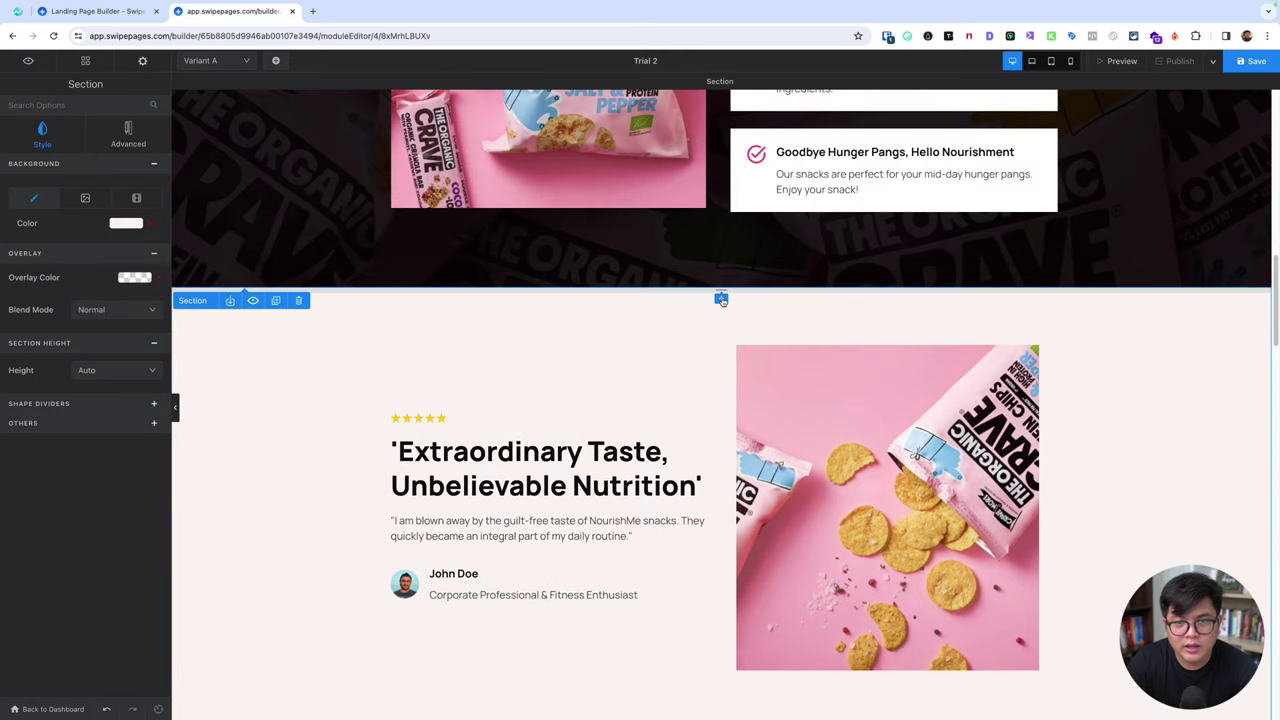
left_click(721, 300)
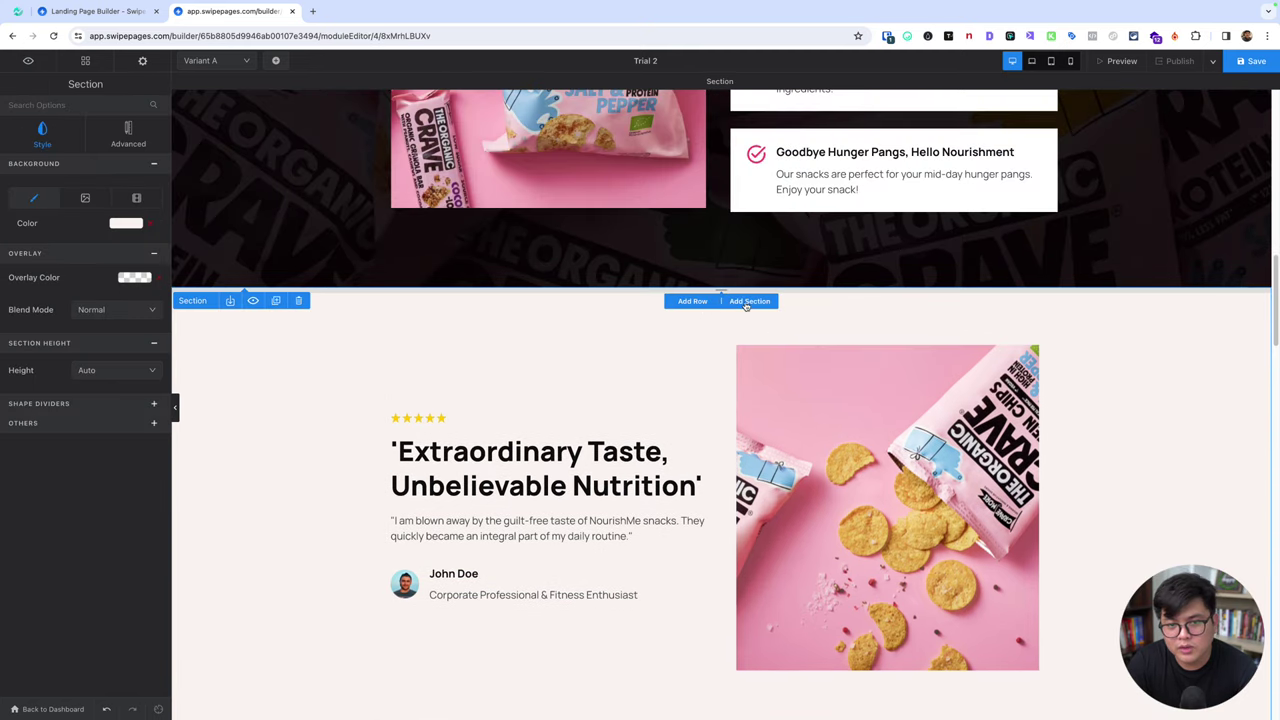
left_click(748, 301)
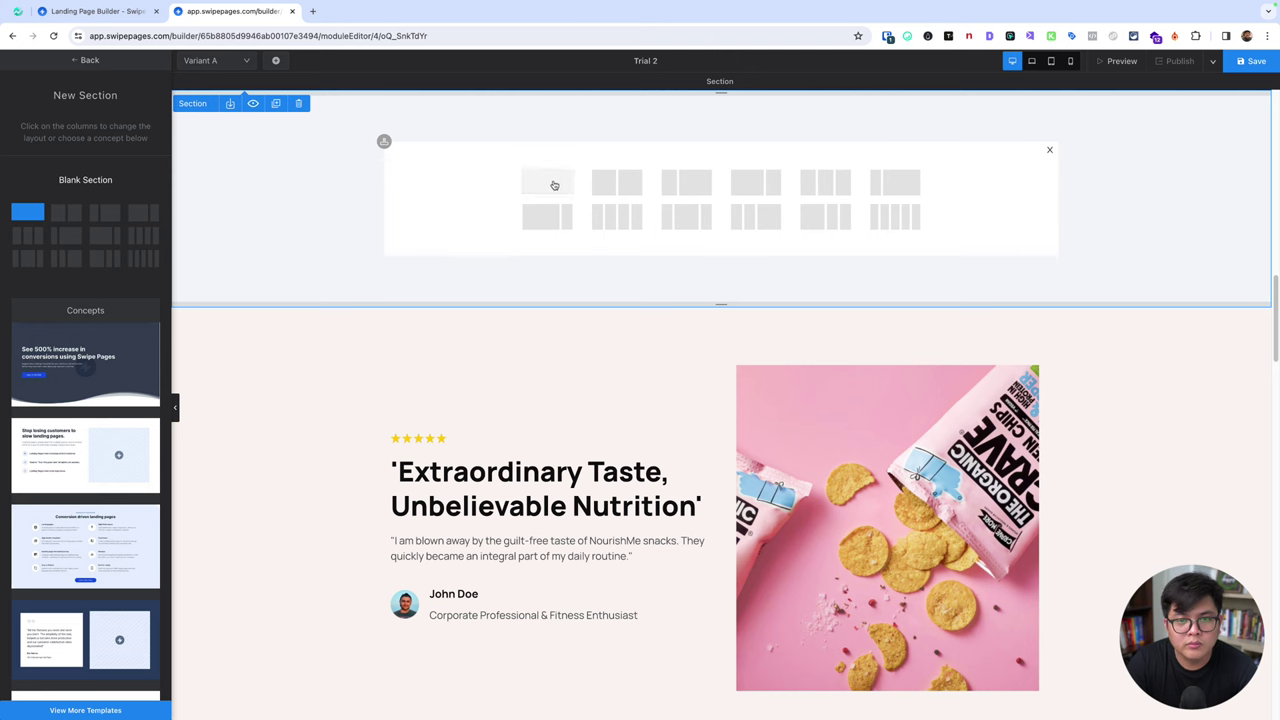
left_click(897, 220)
scroll(760, 245, "up", 2)
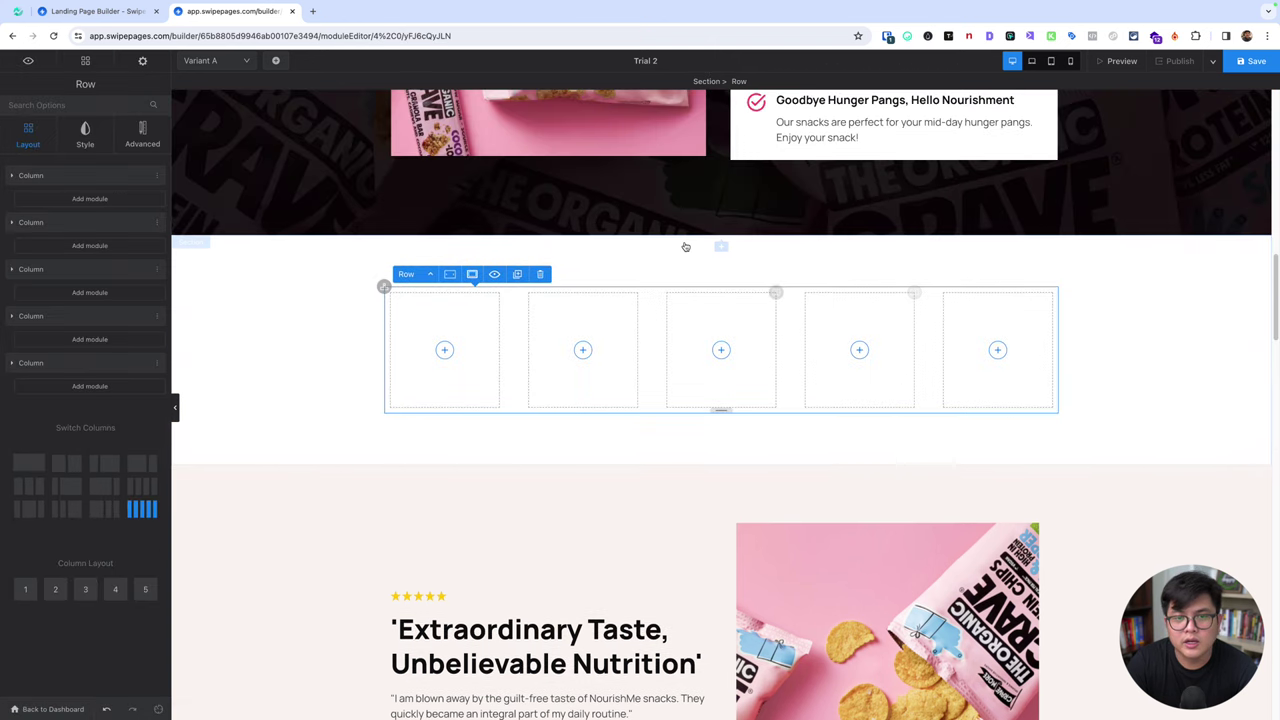
left_click(337, 260)
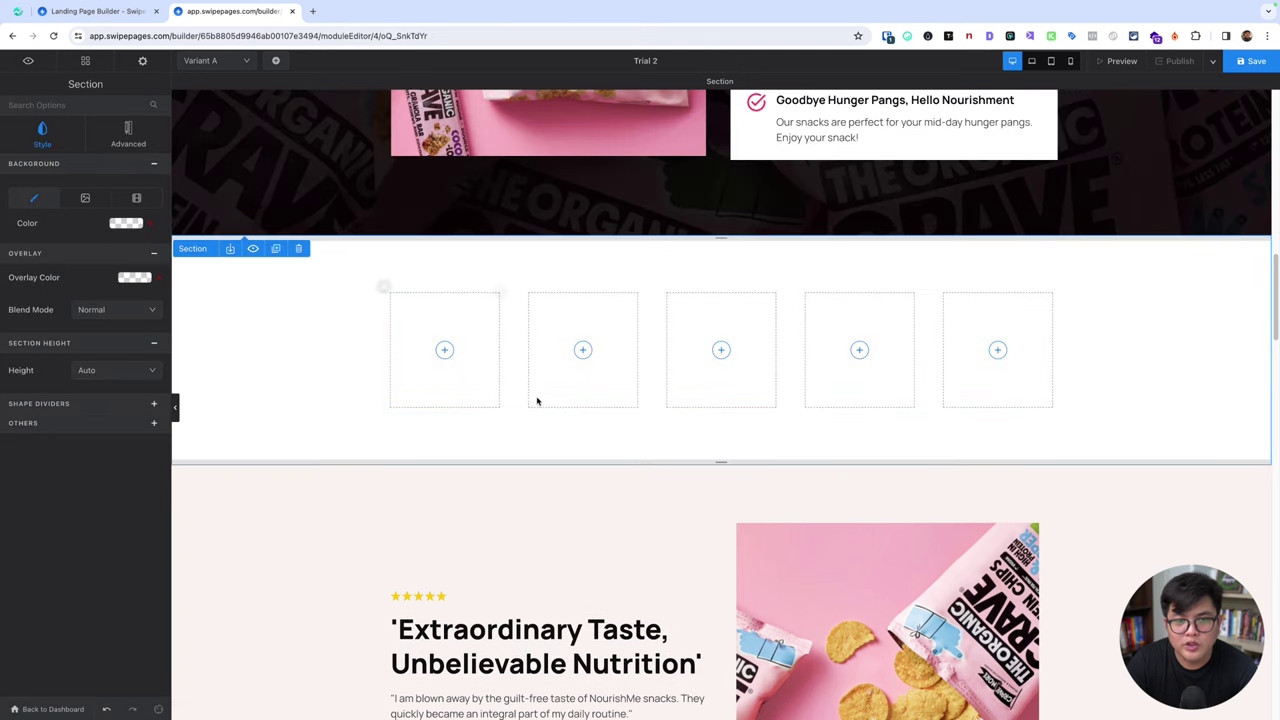
scroll(537, 401, "down", 10)
scroll(617, 429, "up", 15)
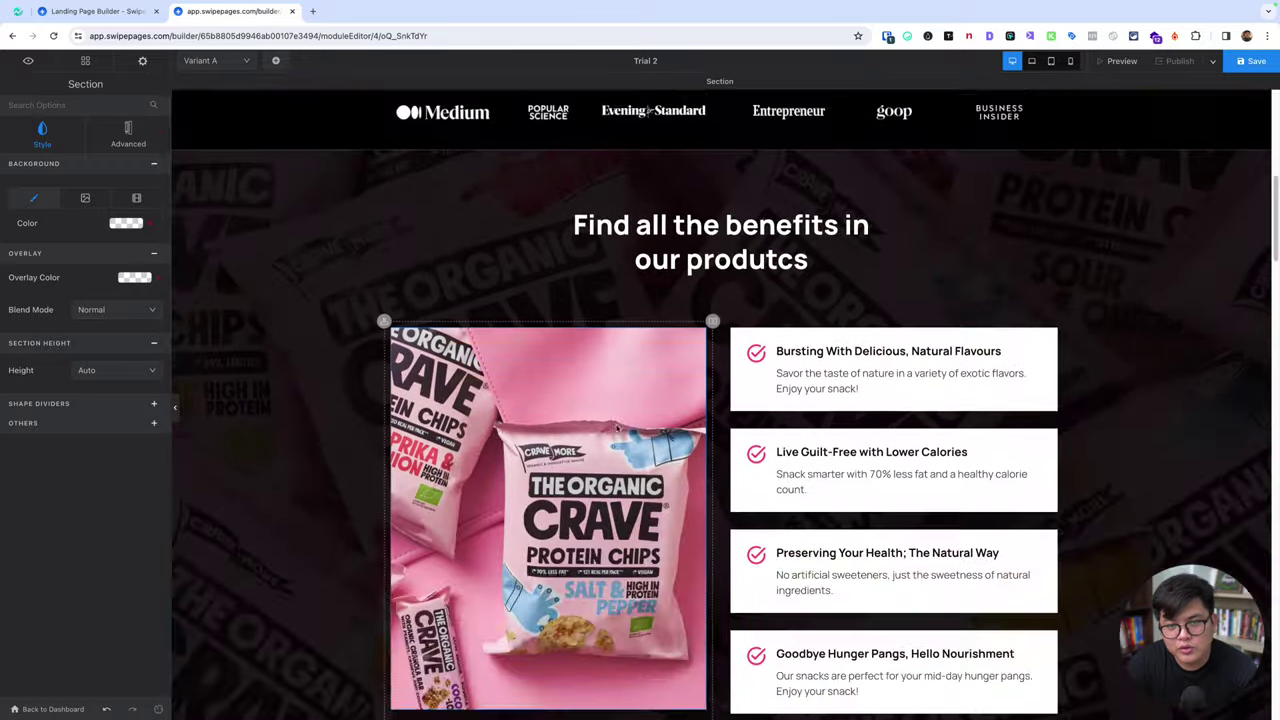
scroll(617, 429, "up", 3)
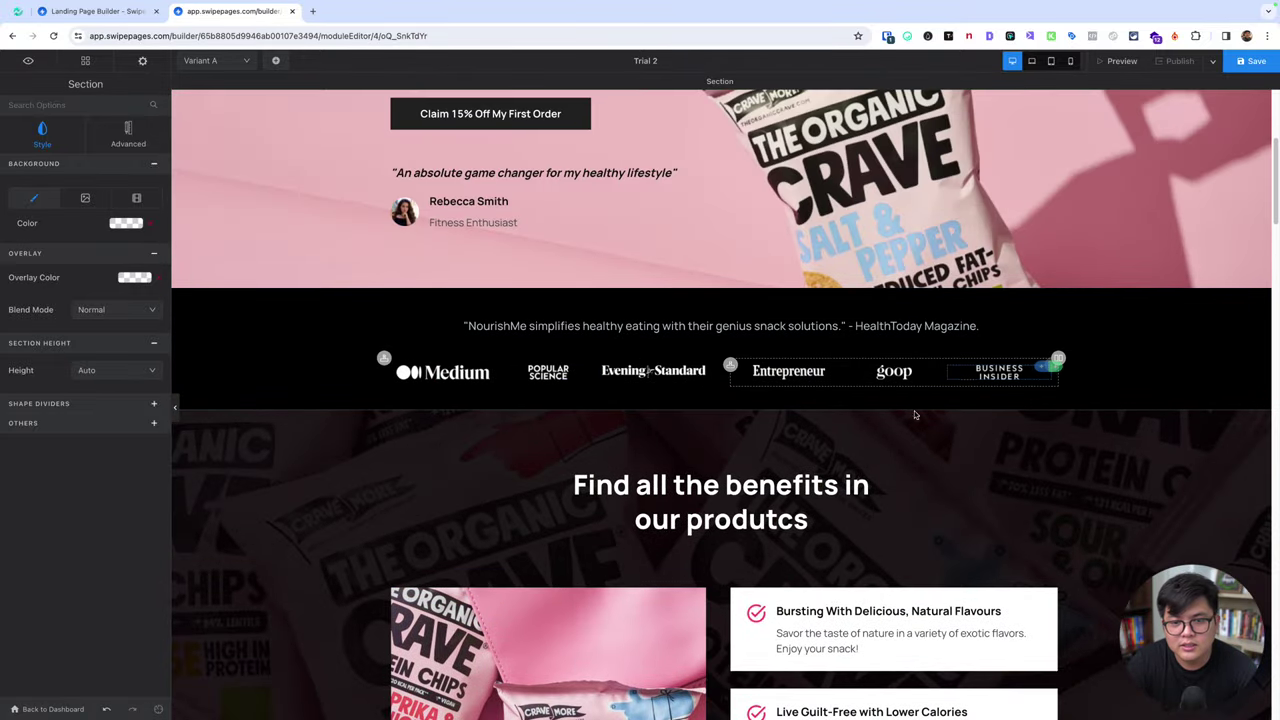
scroll(914, 414, "down", 5)
scroll(791, 431, "down", 6)
scroll(694, 252, "up", 3)
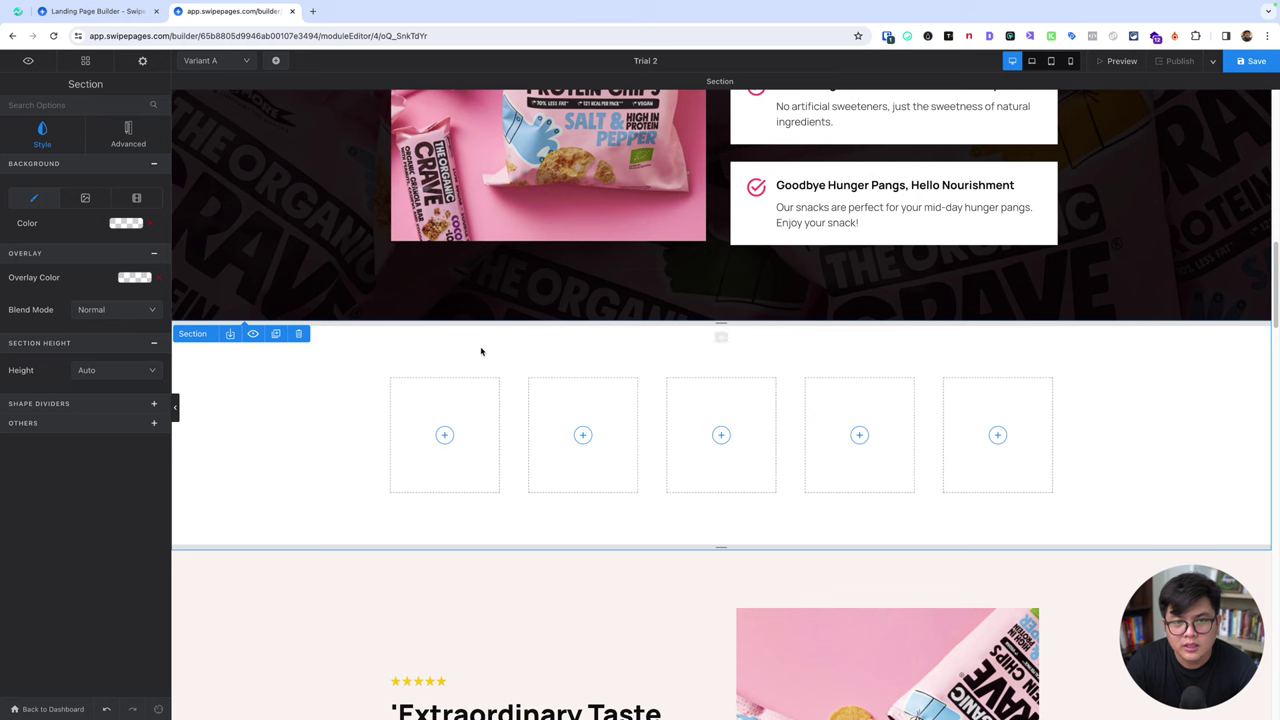
left_click(300, 334)
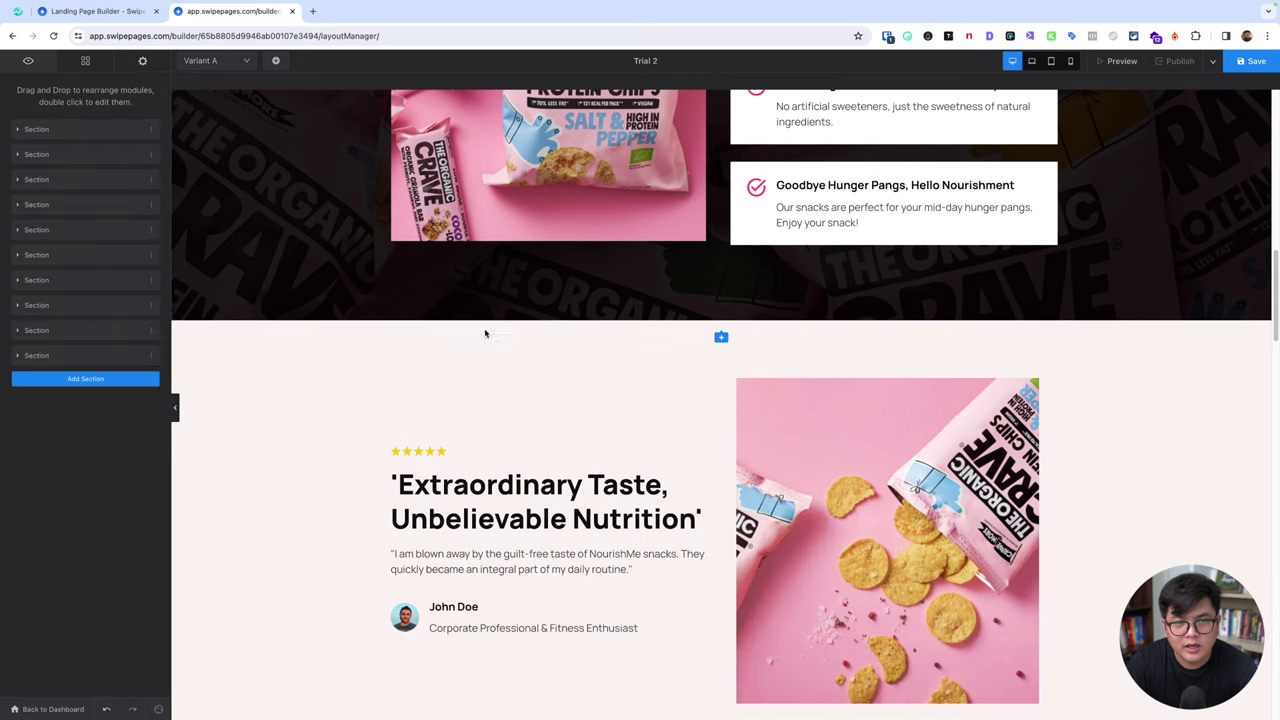
- Drag the press-logos section up in the layout list, above the testimonials
left_click(70, 179)
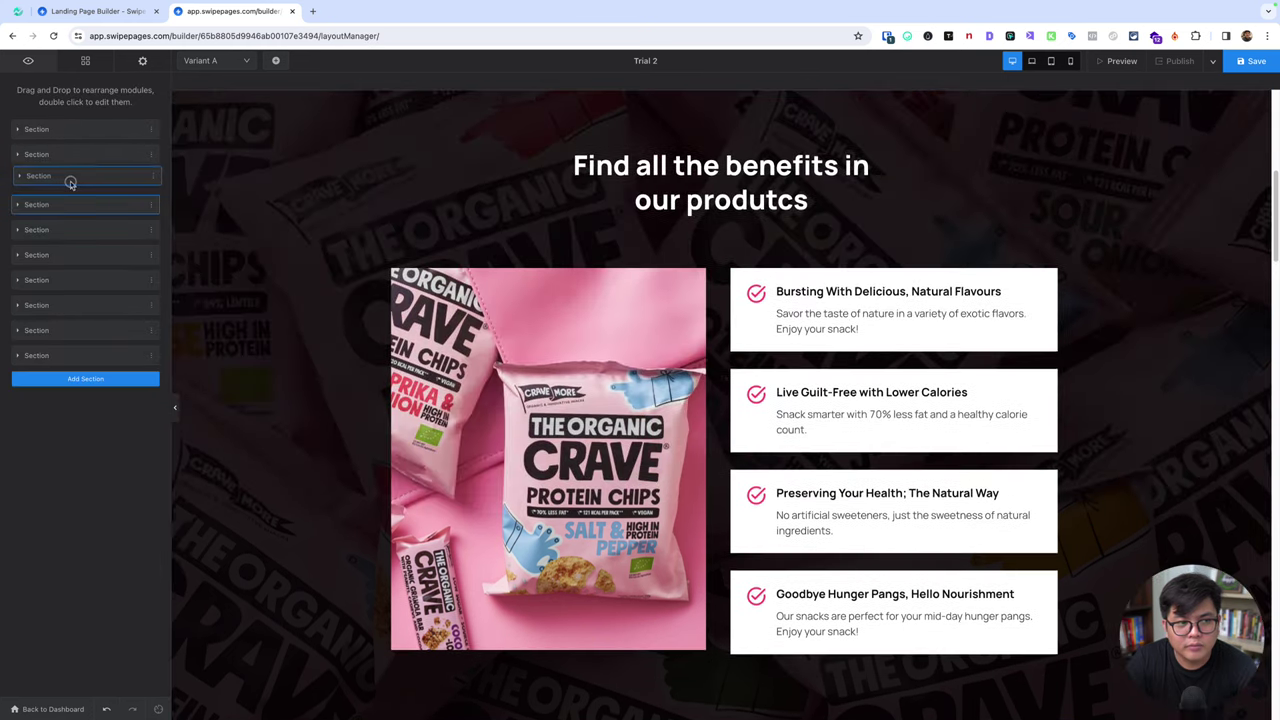
scroll(560, 273, "up", 2)
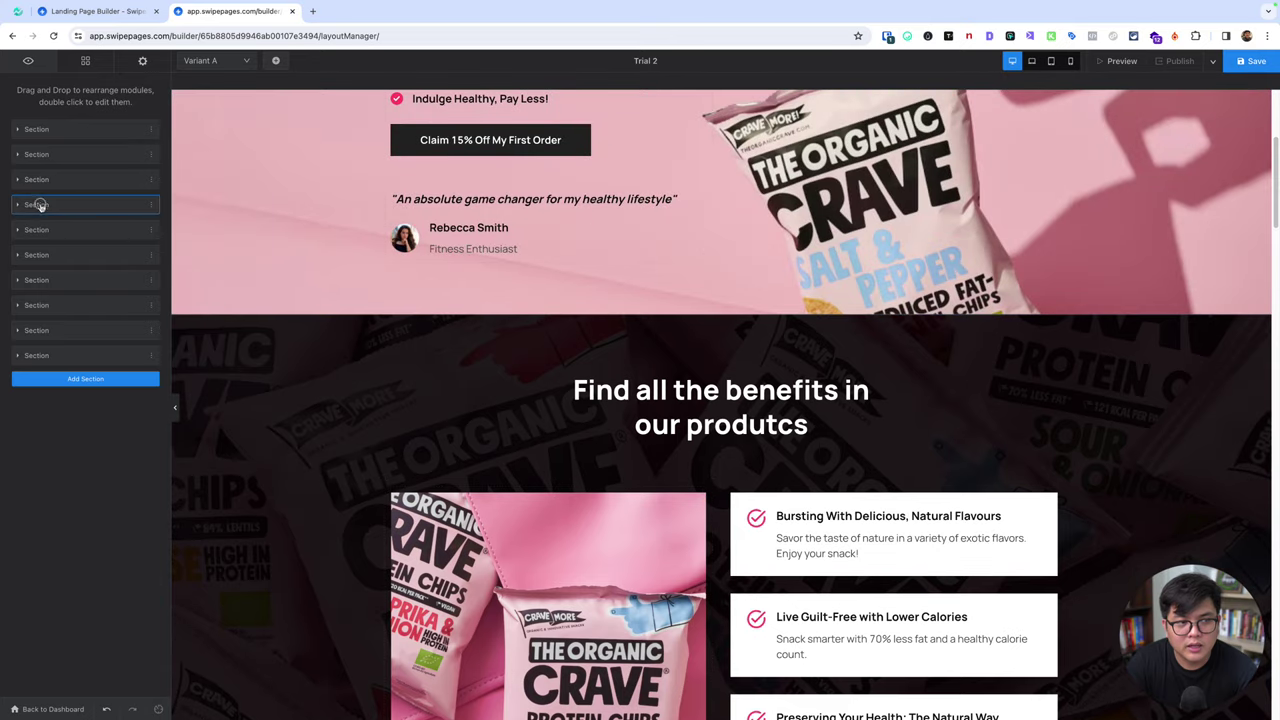
left_click(110, 229)
scroll(802, 293, "up", 2)
scroll(802, 293, "up", 2)
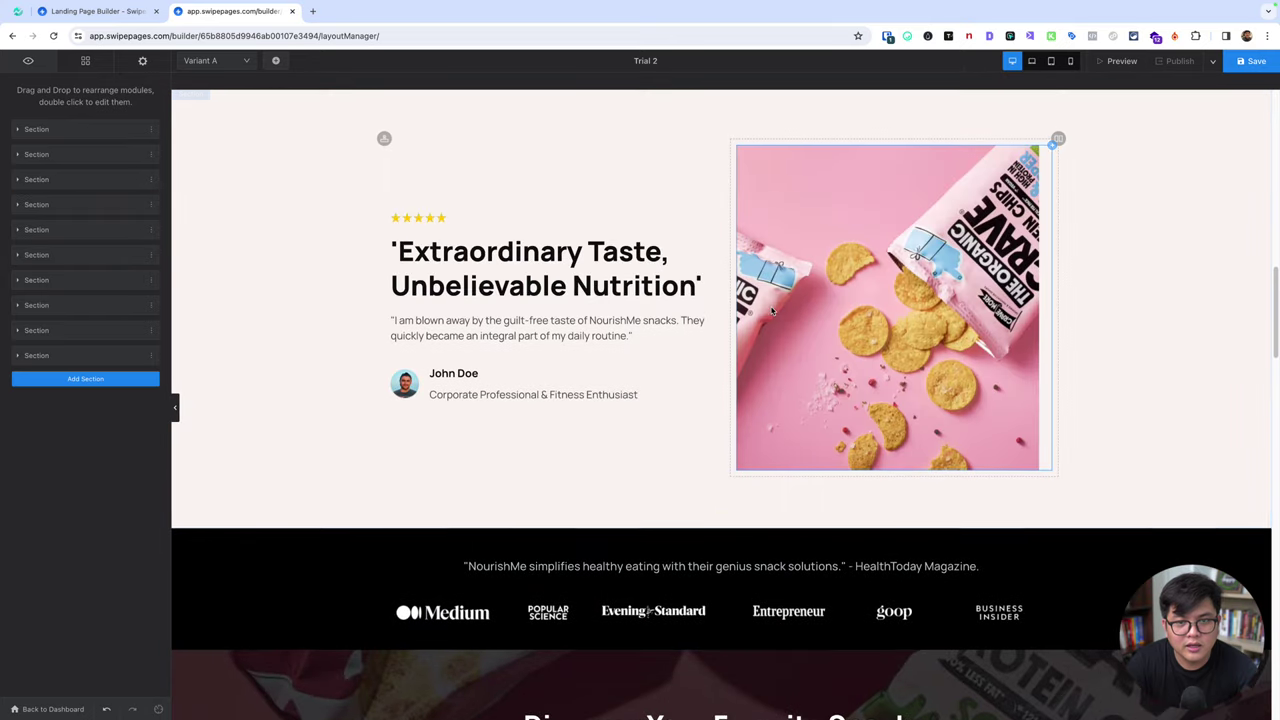
scroll(800, 300, "up", 3)
scroll(785, 320, "down", 4)
scroll(777, 333, "down", 1)
scroll(777, 333, "down", 3)
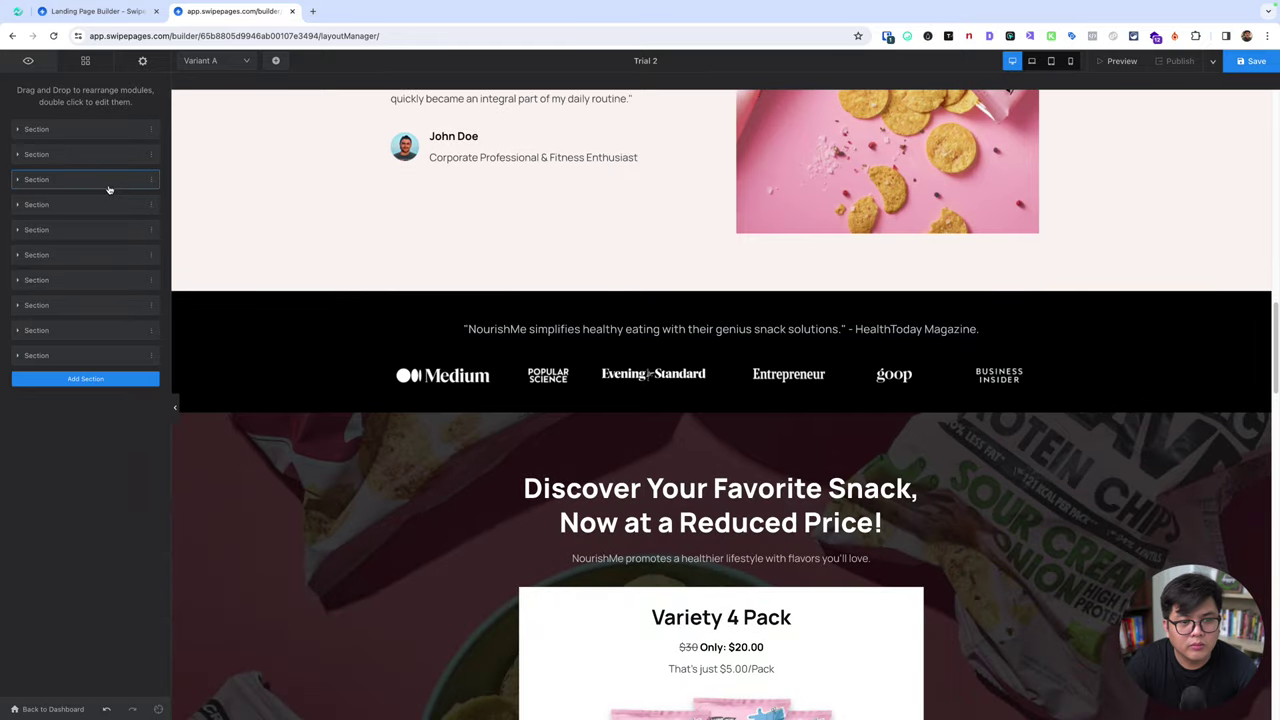
mouse_move(92, 231)
left_mouse_down()
mouse_move(86, 204)
mouse_move(47, 234)
left_mouse_up()
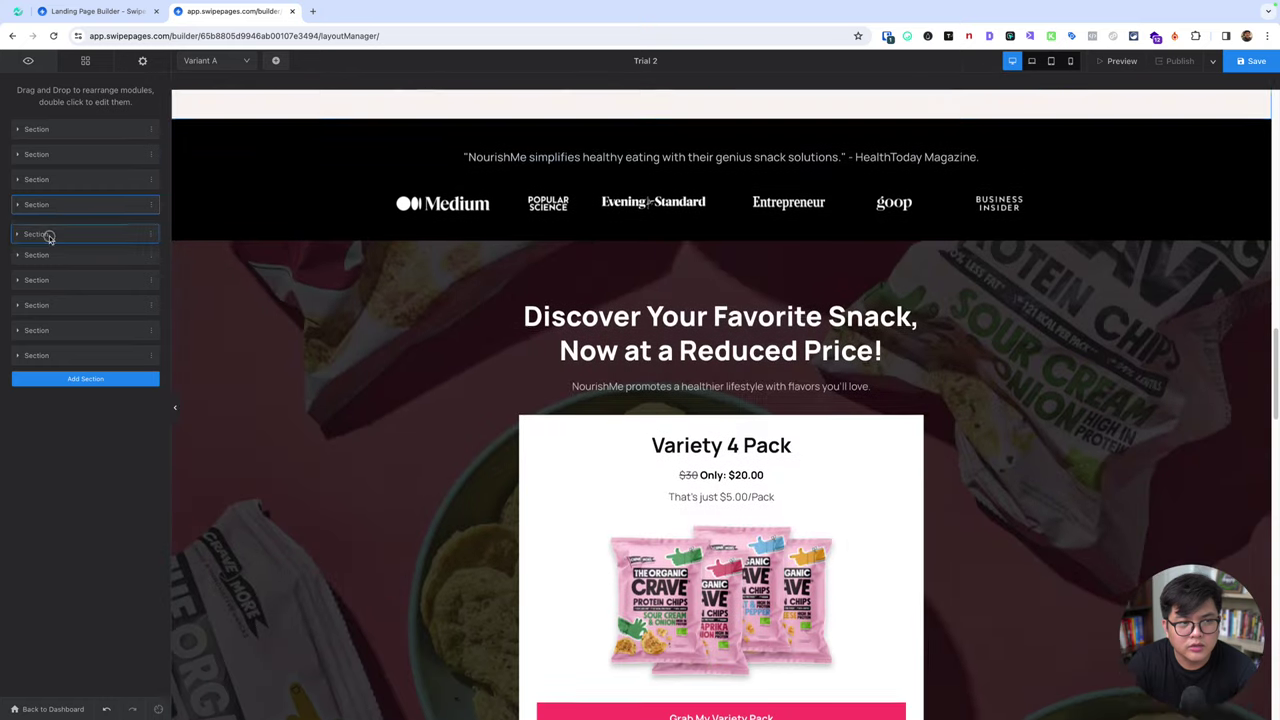
- Place the press quote and logos section directly below the hero, ahead of the benefits section
scroll(679, 271, "up", 4)
scroll(834, 334, "up", 4)
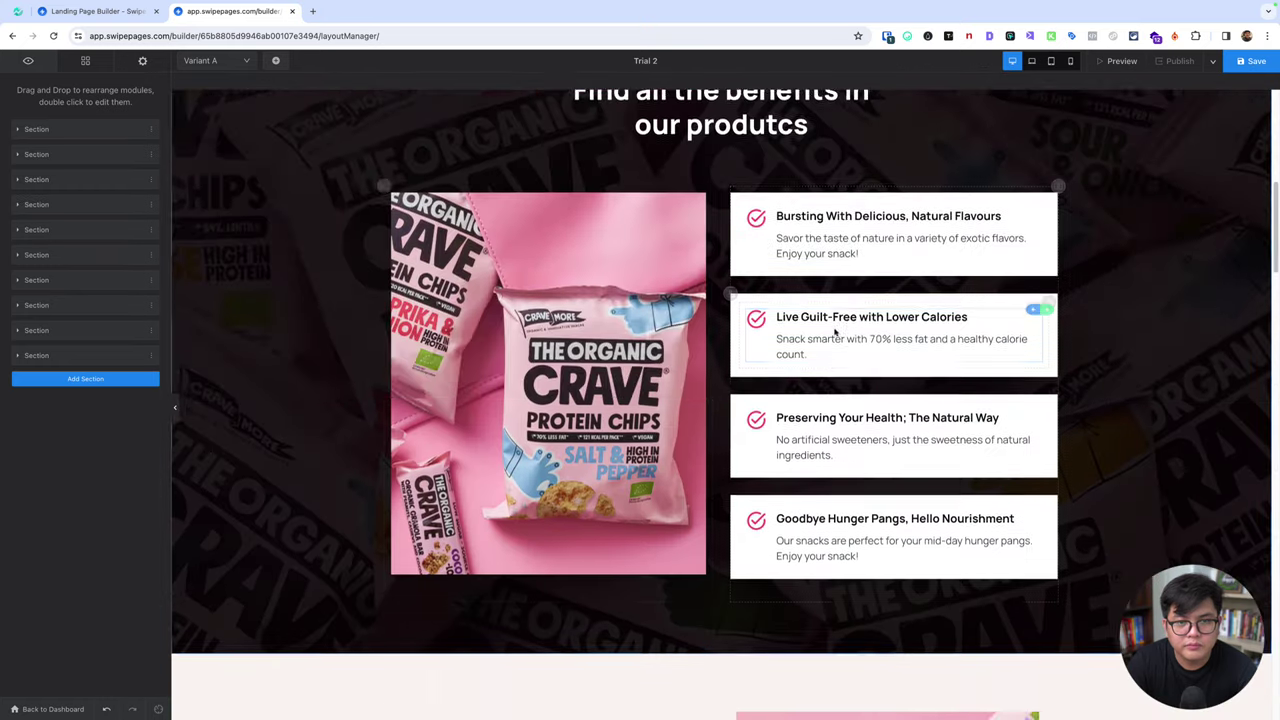
scroll(834, 334, "up", 5)
scroll(834, 333, "up", 3)
scroll(834, 334, "down", 3)
scroll(825, 340, "down", 3)
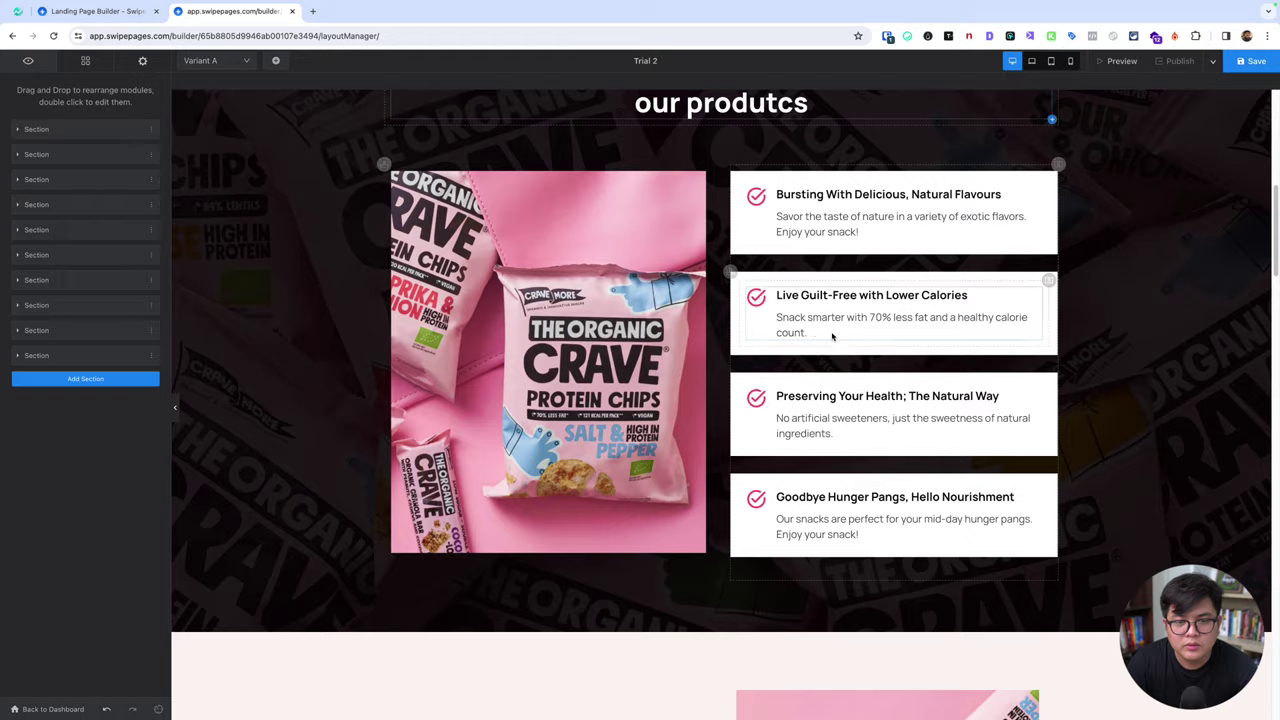
scroll(812, 347, "down", 3)
scroll(813, 353, "down", 3)
scroll(813, 353, "down", 1)
scroll(813, 353, "down", 3)
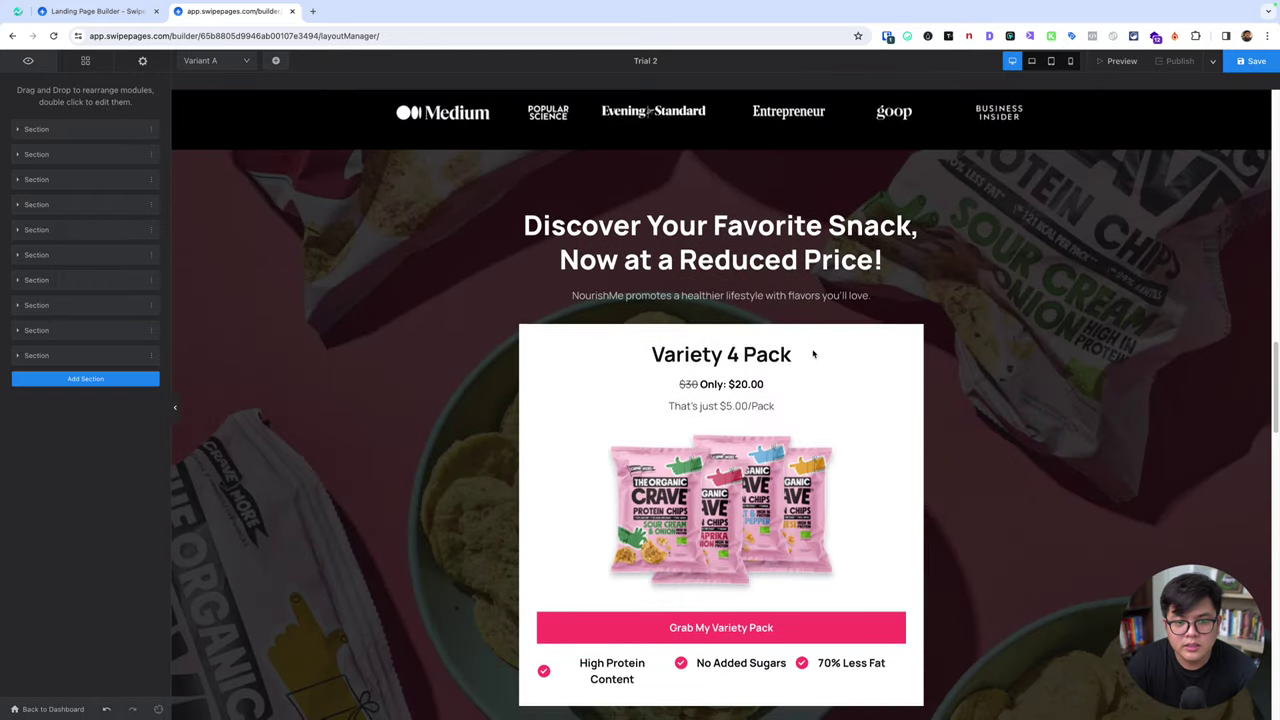
scroll(813, 353, "down", 2)
scroll(813, 353, "down", 2)
scroll(812, 353, "down", 2)
scroll(811, 352, "up", 6)
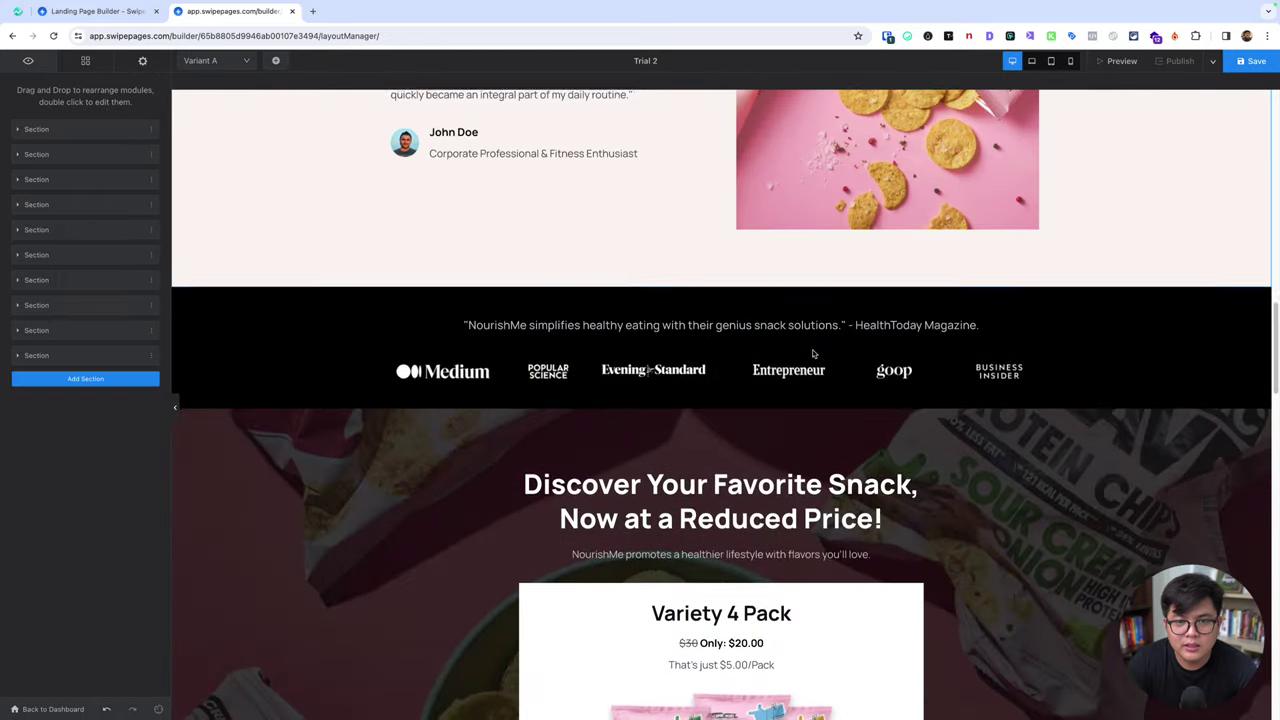
left_click(71, 255)
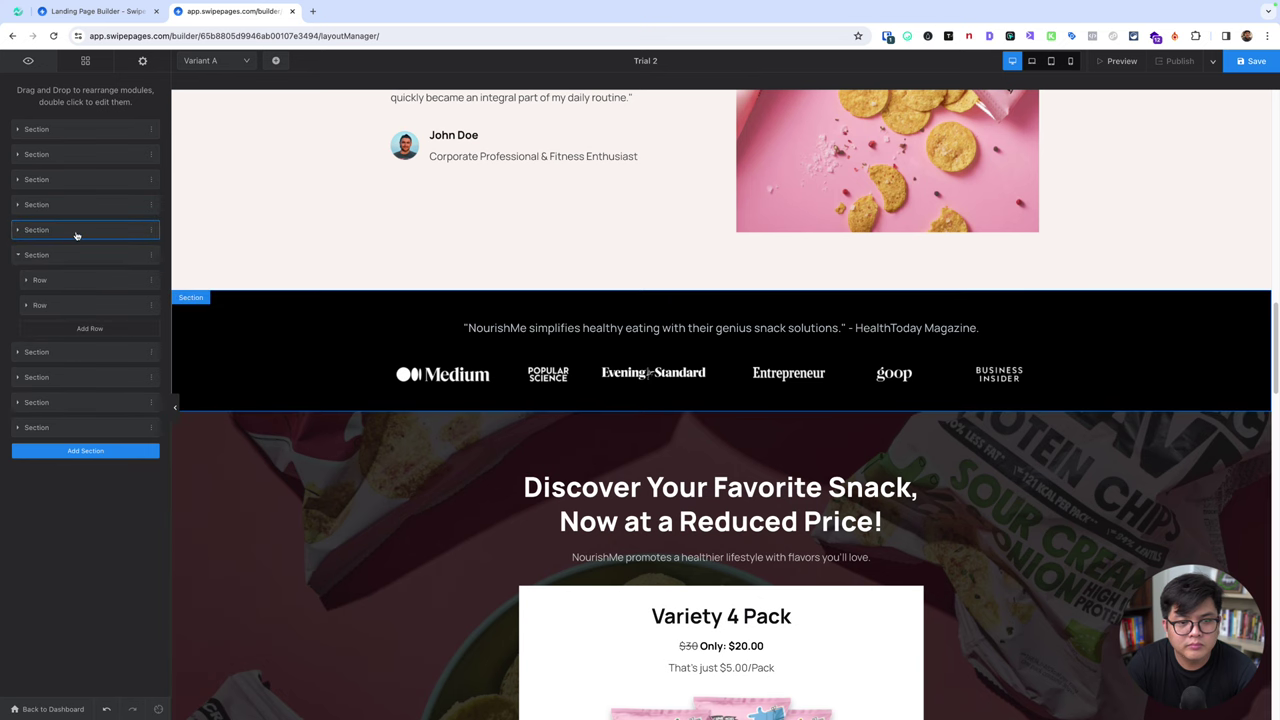
left_click_drag(74, 234, 70, 168)
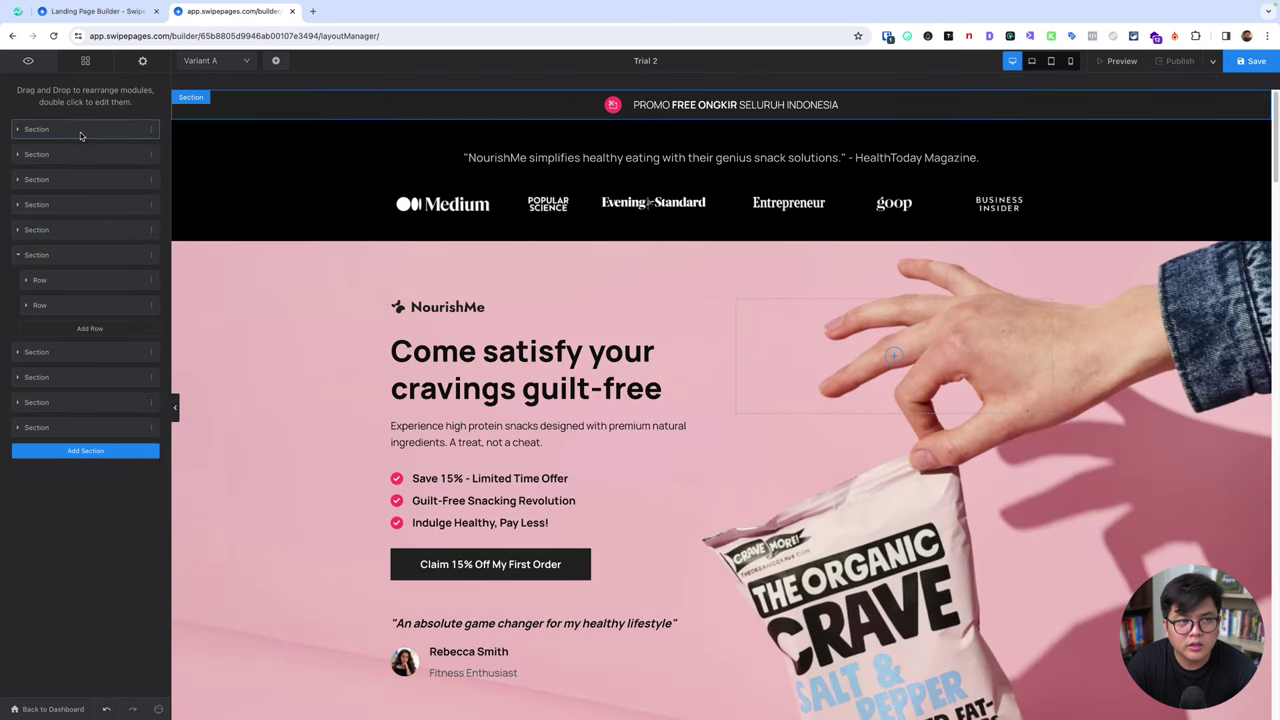
left_click_drag(79, 142, 66, 182)
scroll(640, 365, "down", 5)
- Replace the Variety 4 Pack button label 'Grab My Variety Pack' with 'Order via Whatsapp'
left_click(629, 303)
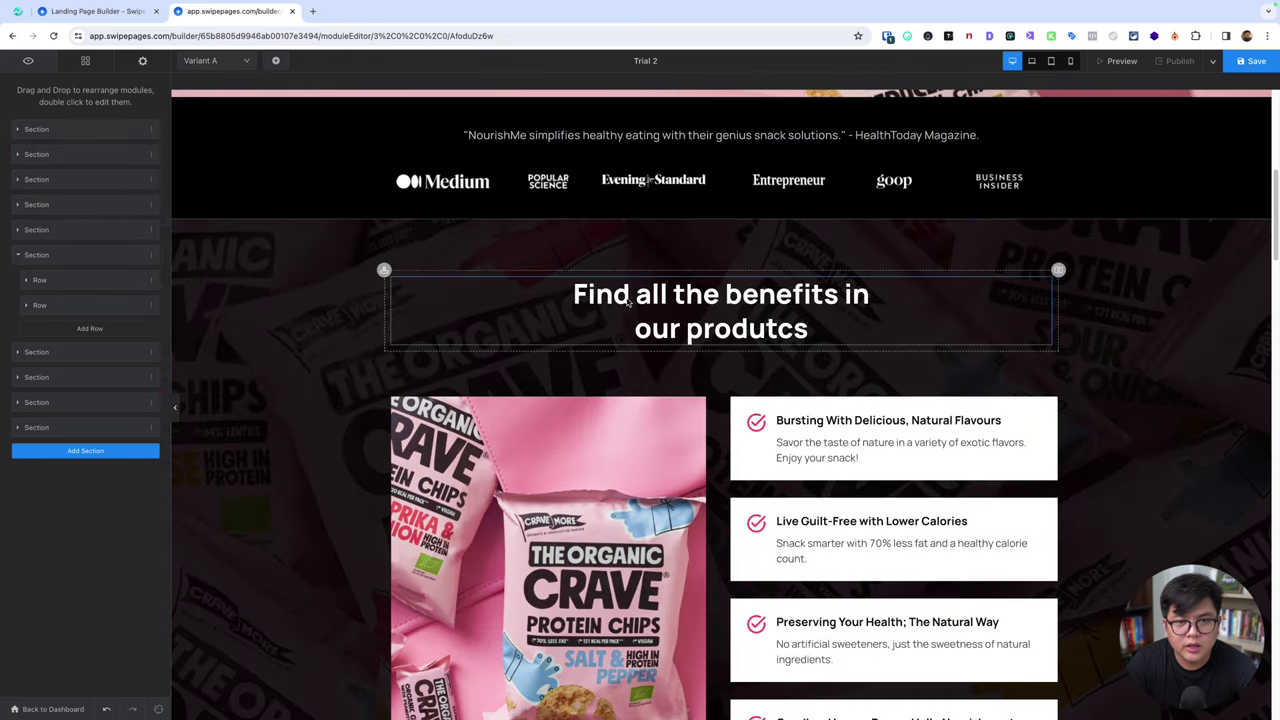
left_click(629, 300)
left_click(1069, 424)
scroll(1069, 424, "down", 5)
scroll(1069, 424, "down", 4)
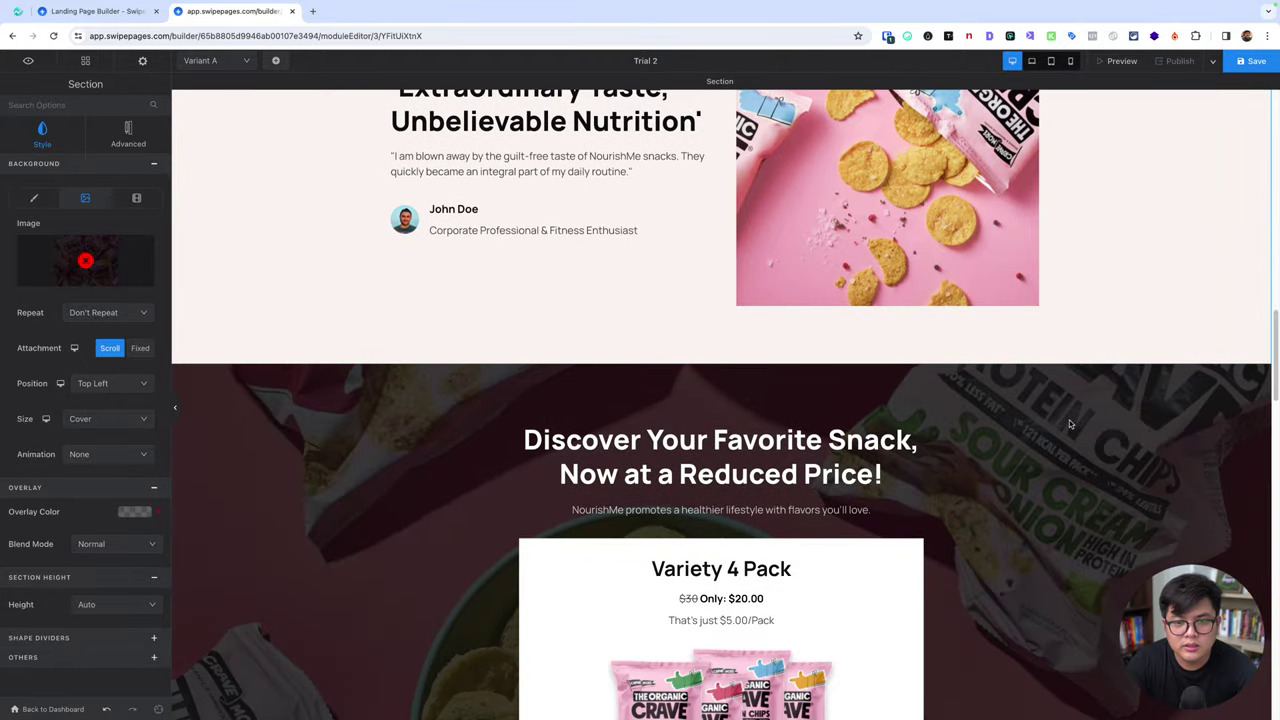
scroll(1069, 424, "down", 5)
left_click(760, 492)
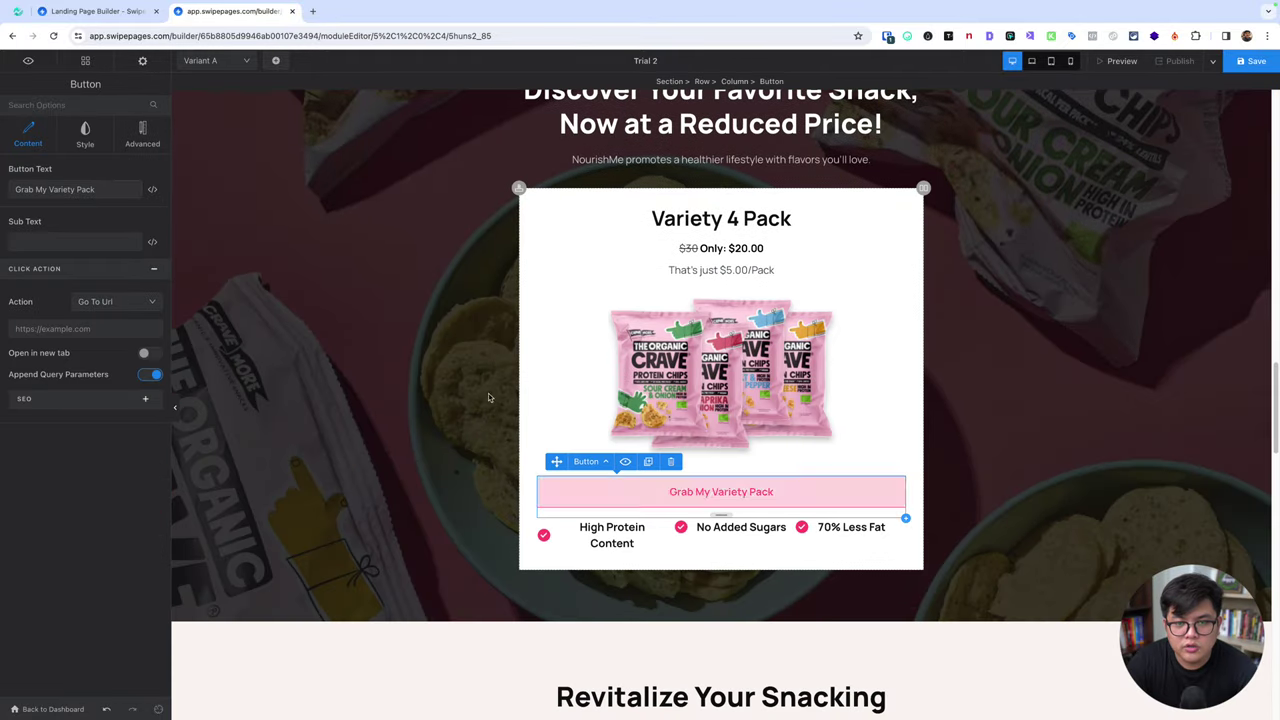
key("ctrl+a")
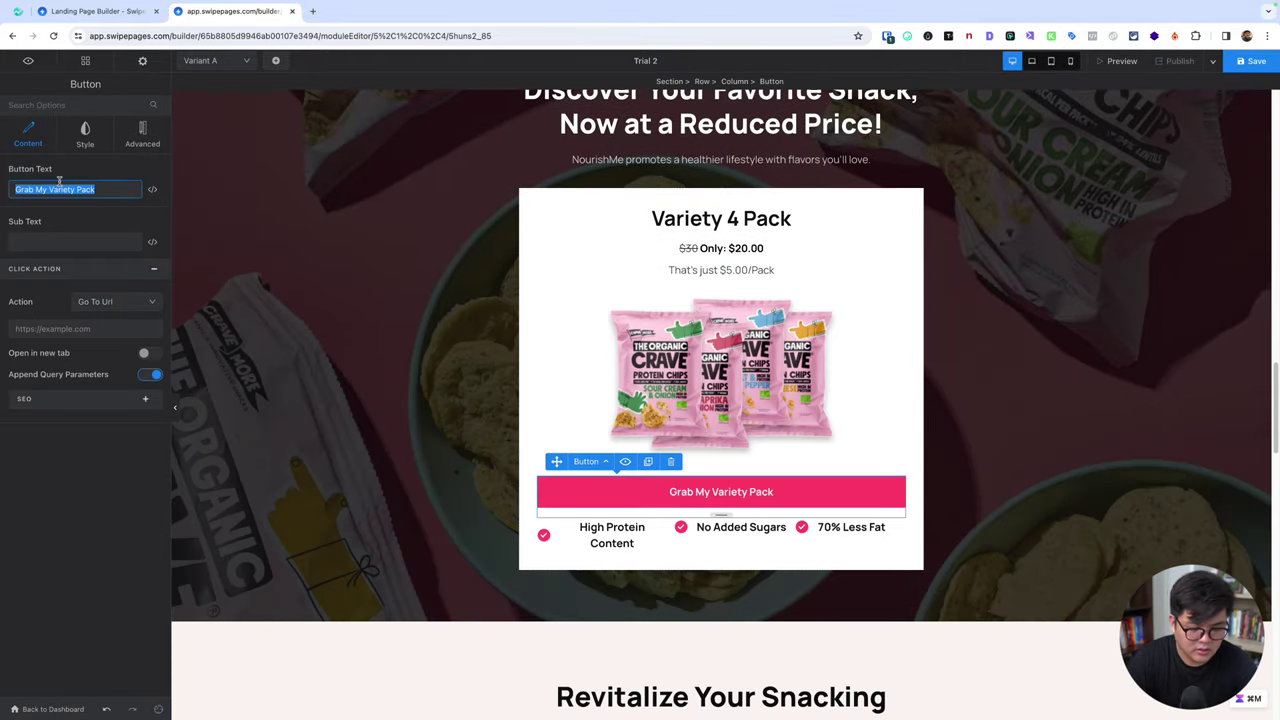
type("Whatsapp")
key("ctrl+a")
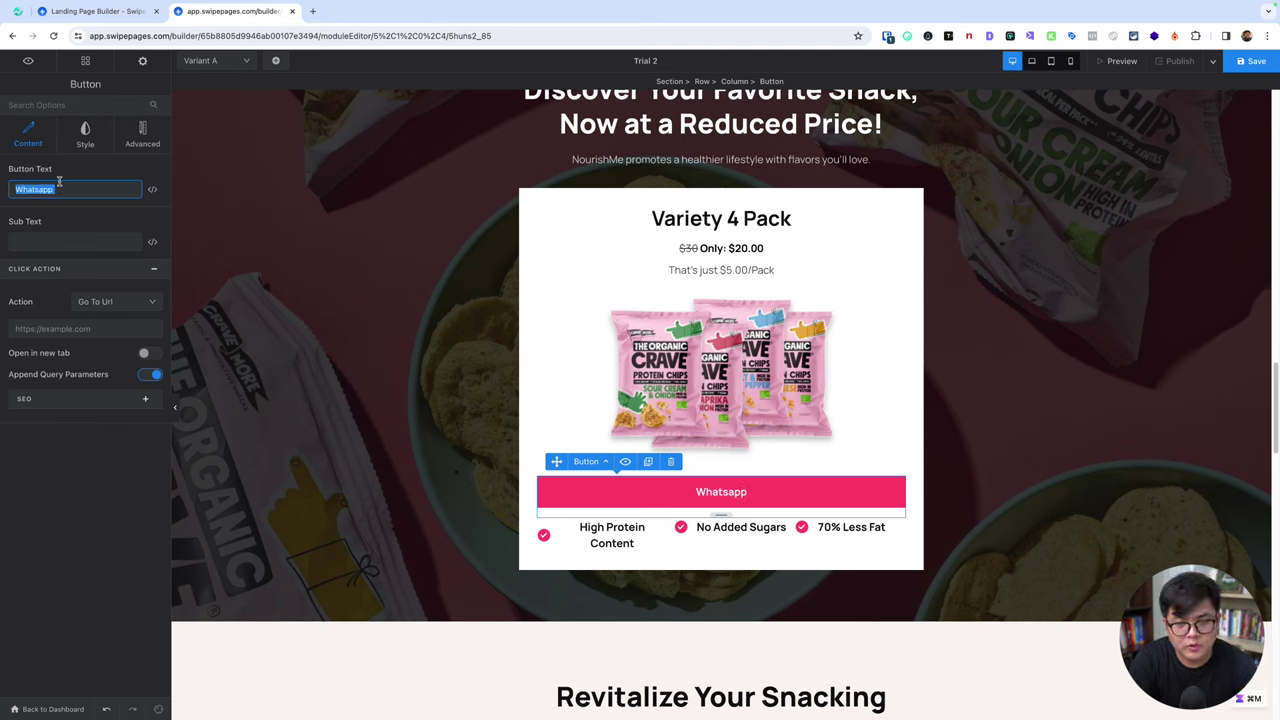
type("Order via Wh")
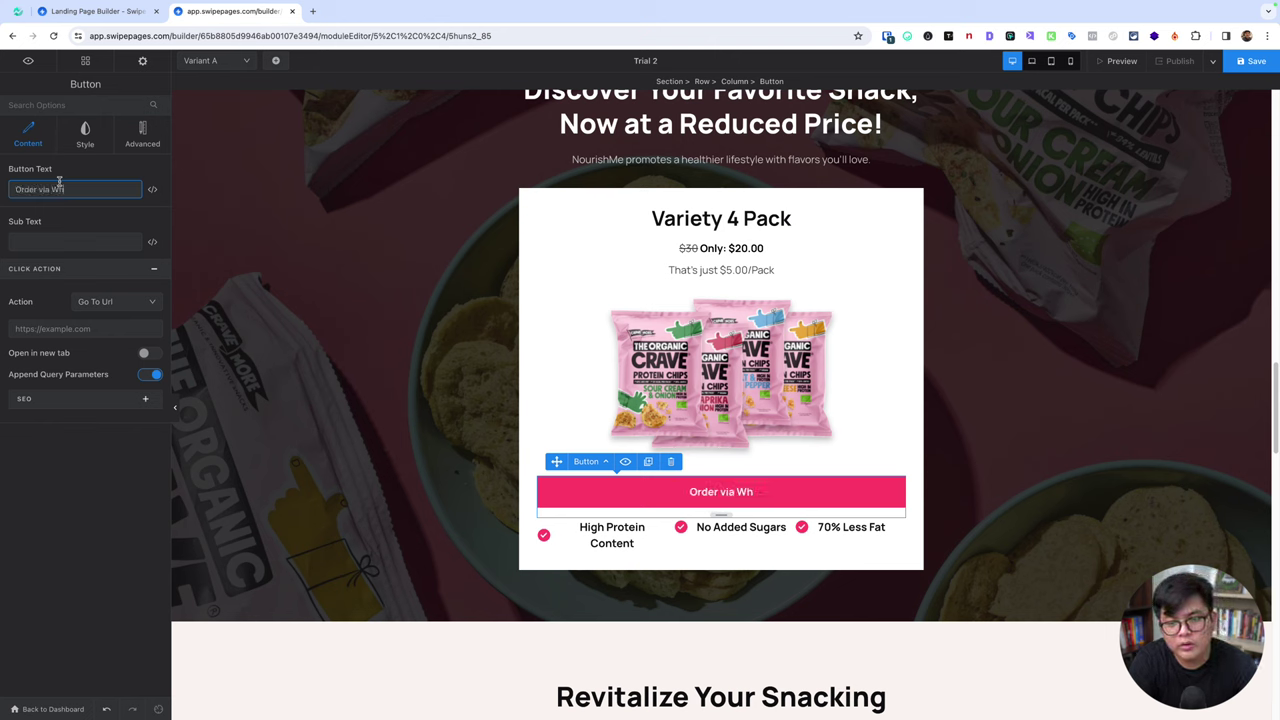
type("atsapp")
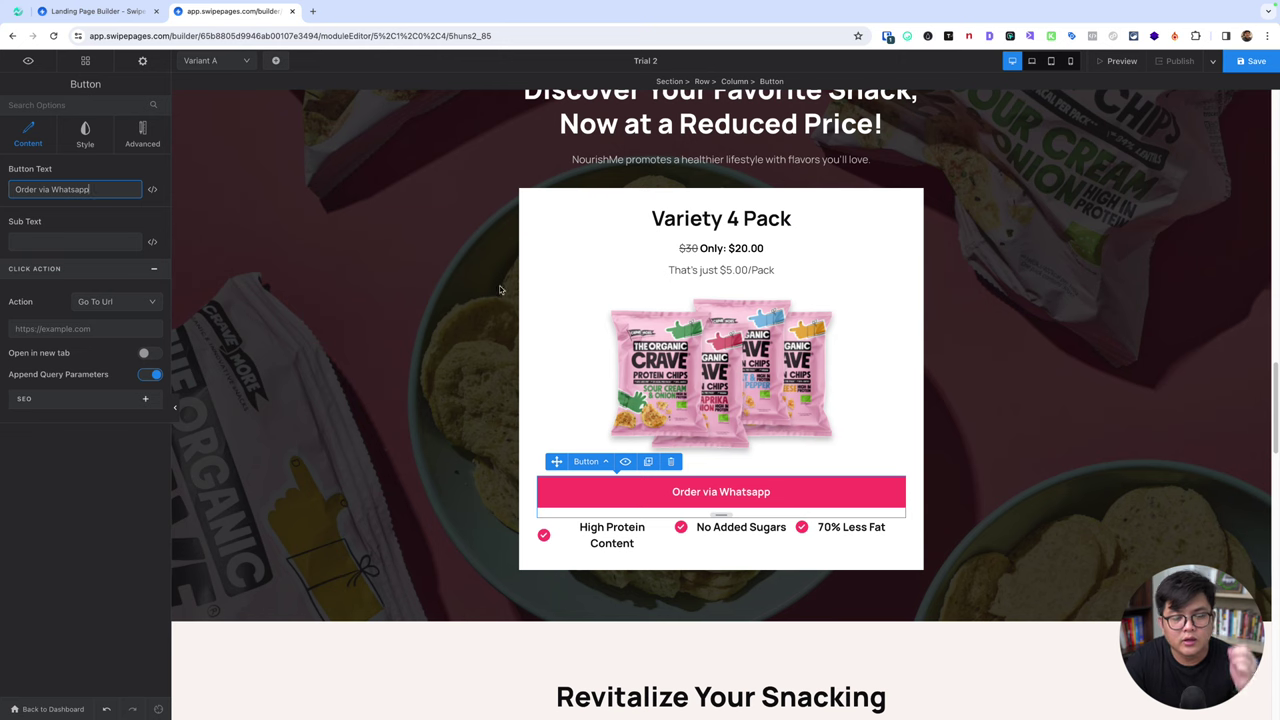
left_click(85, 60)
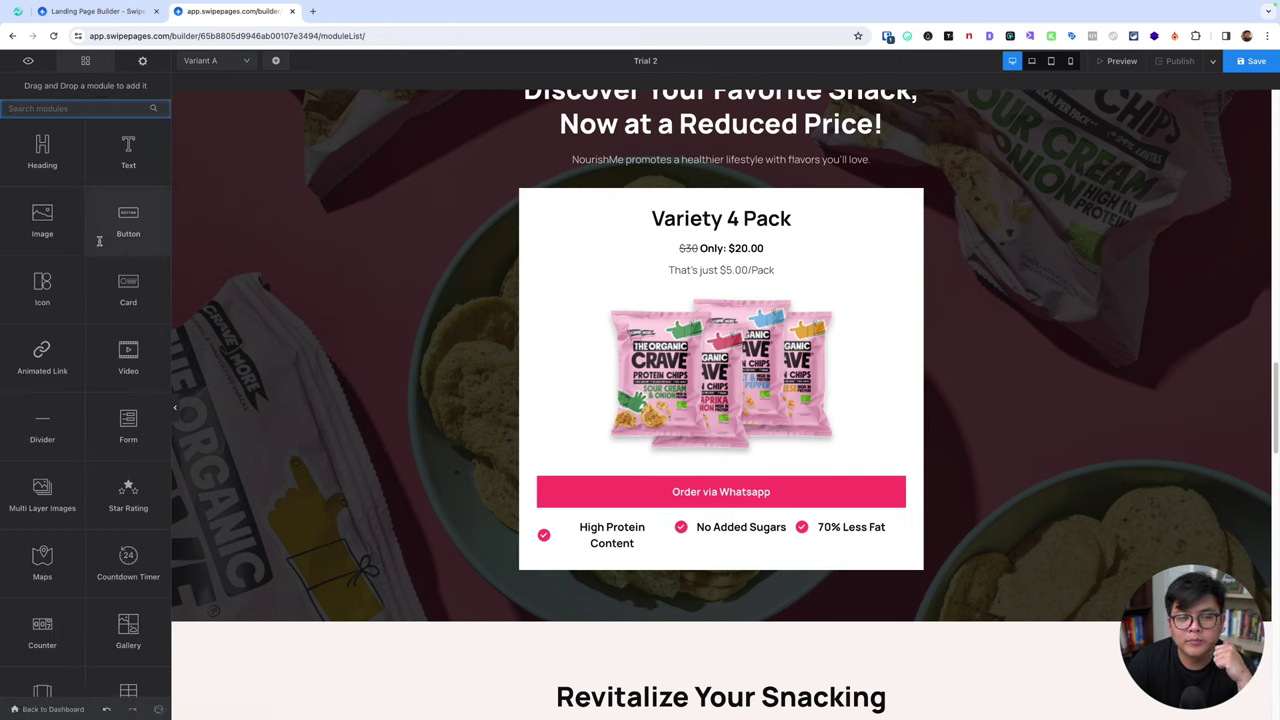
- Search modules for 'ht' and drop an HTML Code block above the Whatsapp button
type("ht")
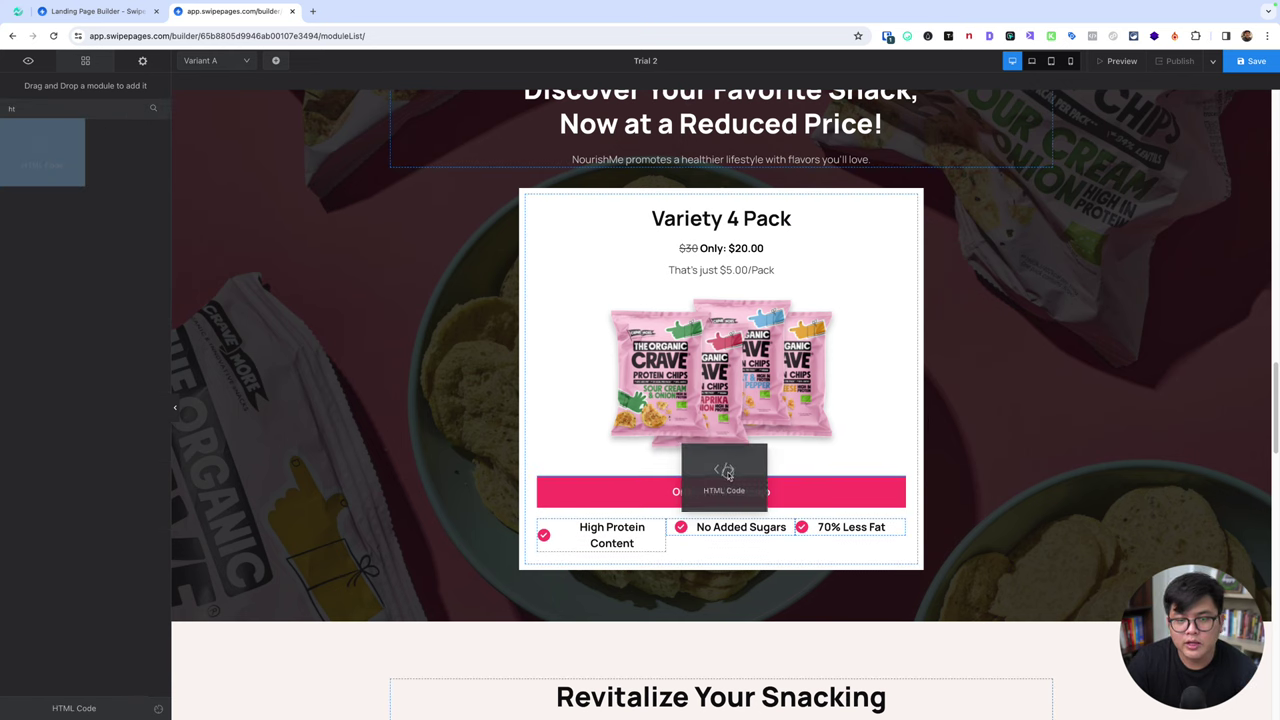
left_click_drag(173, 191, 720, 486)
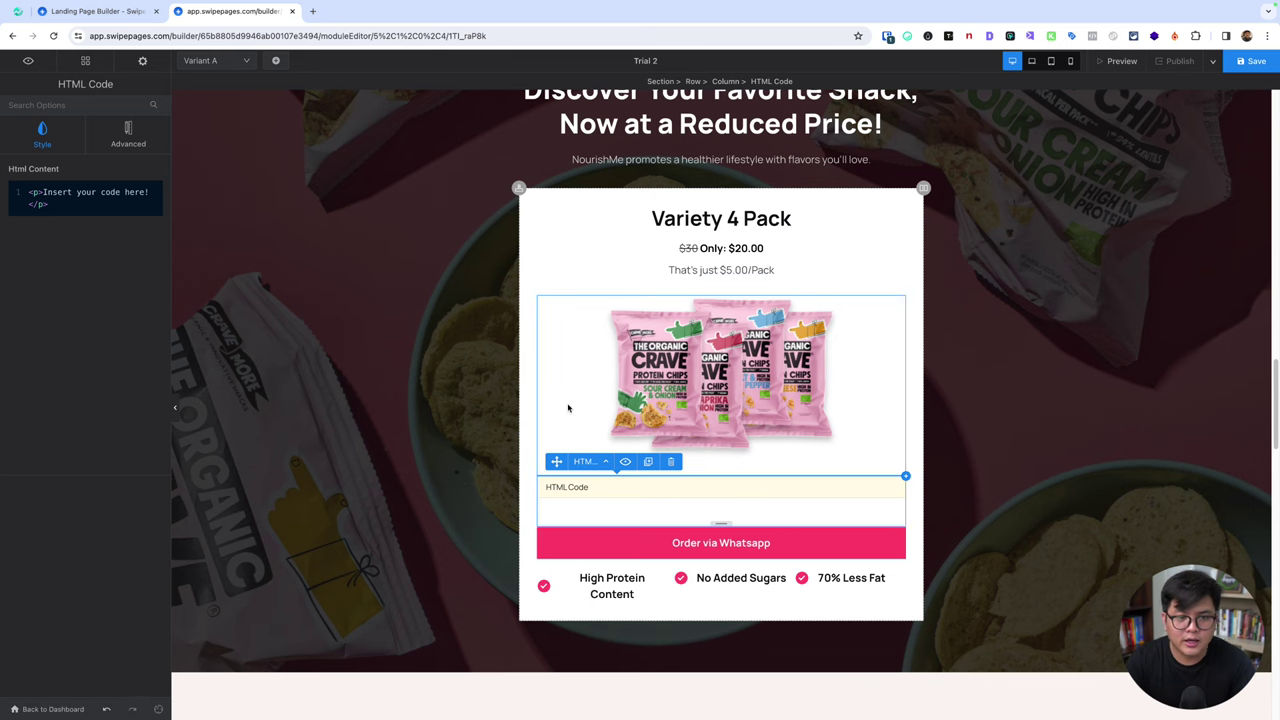
left_click(880, 252)
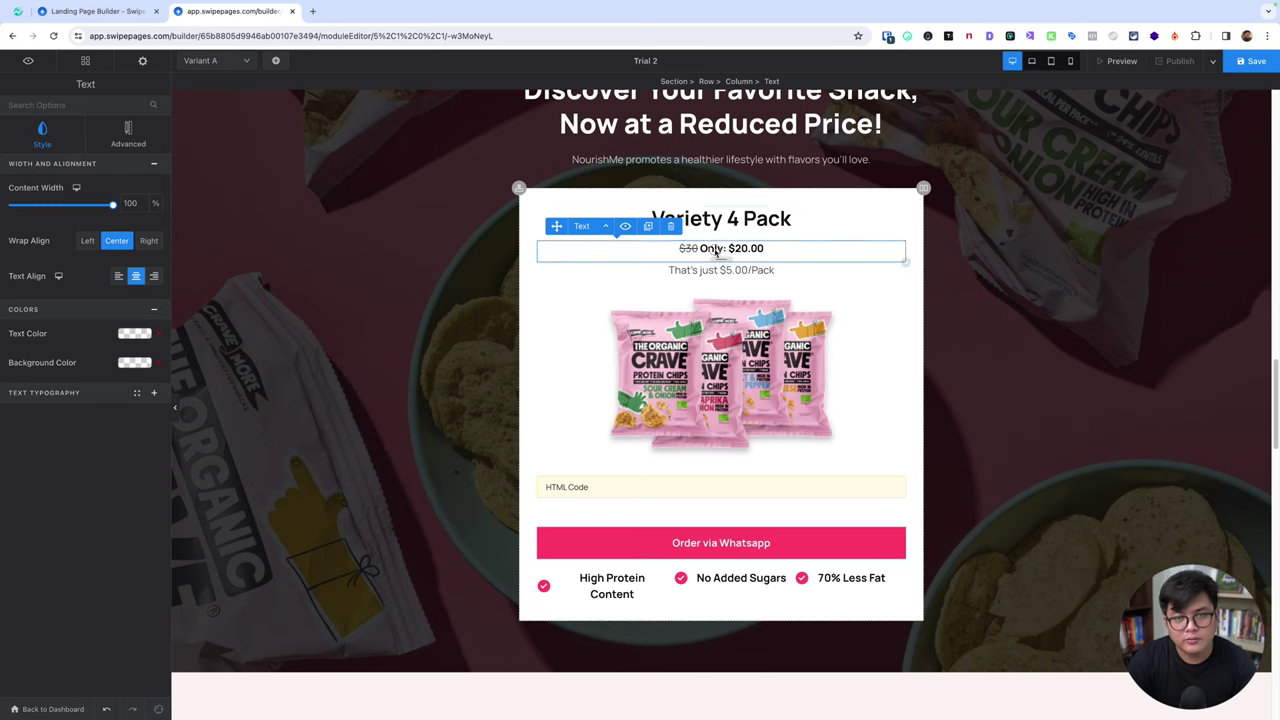
- Change the card price to 'Rp 249,000' struck out and 'Hanya Rp 149,000'
double_click(711, 248)
type("Ha")
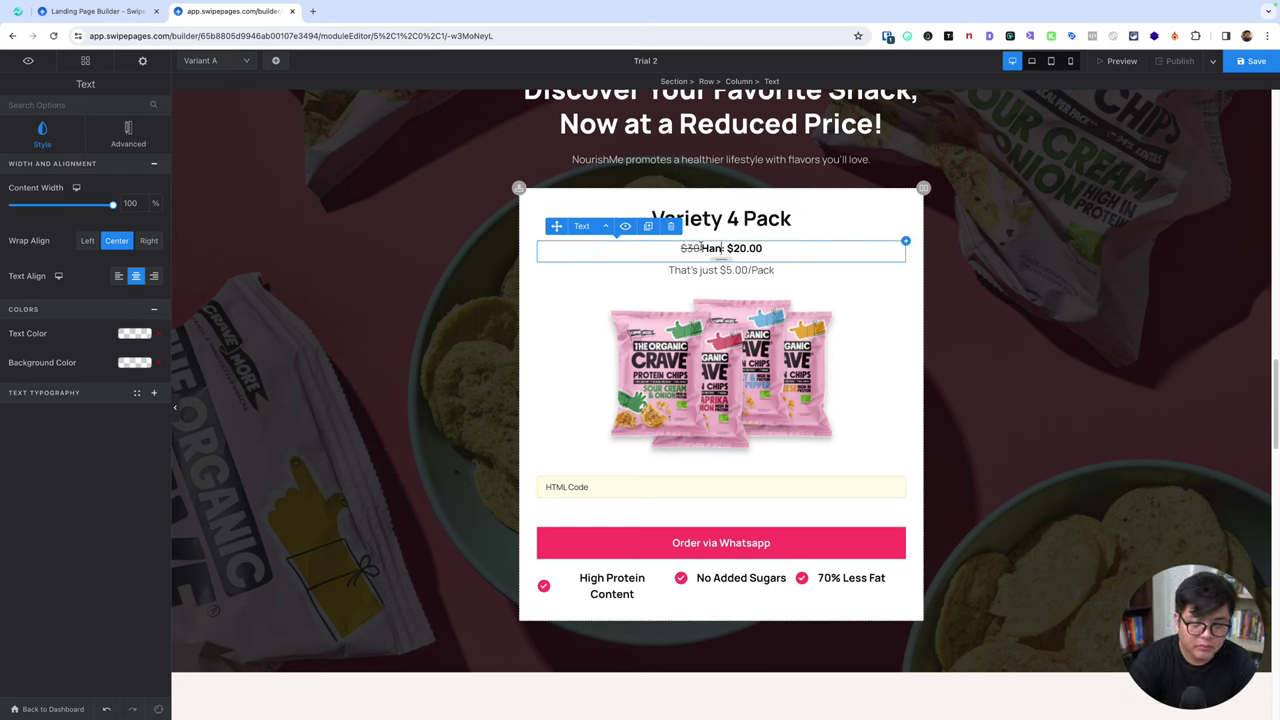
type("nya")
left_click_drag(731, 248, 768, 248)
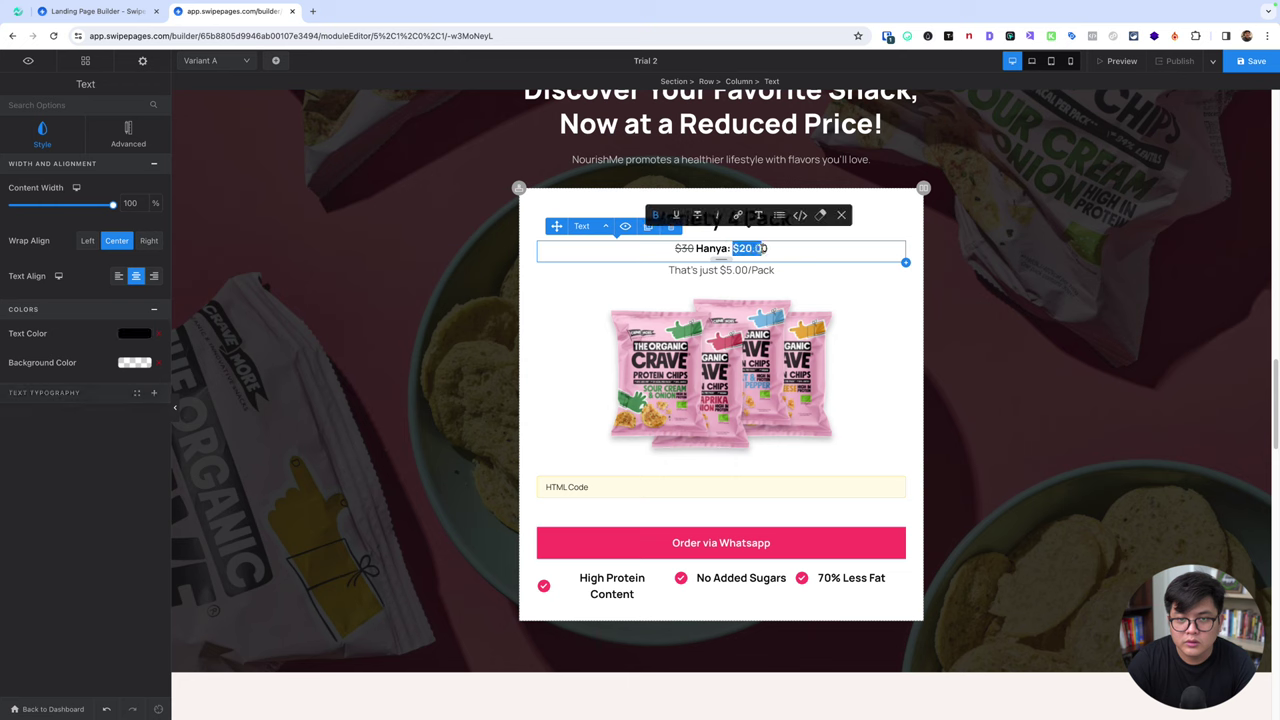
type("R")
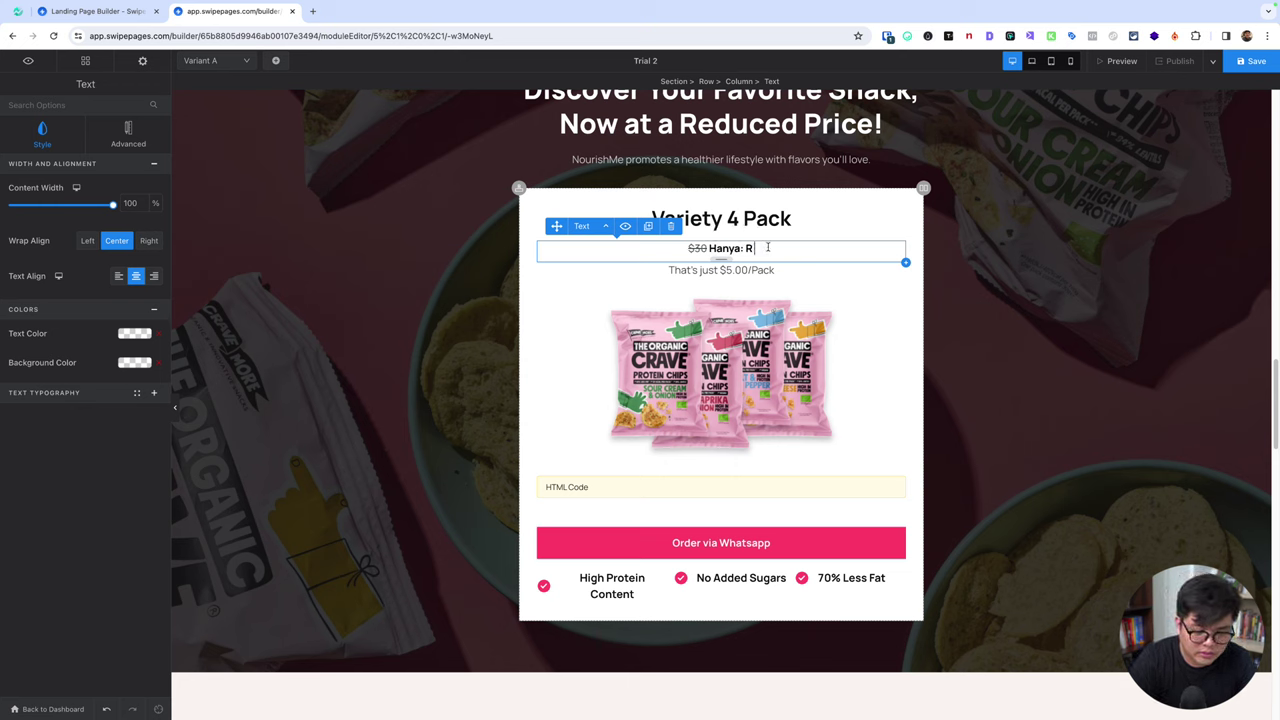
type("p 149")
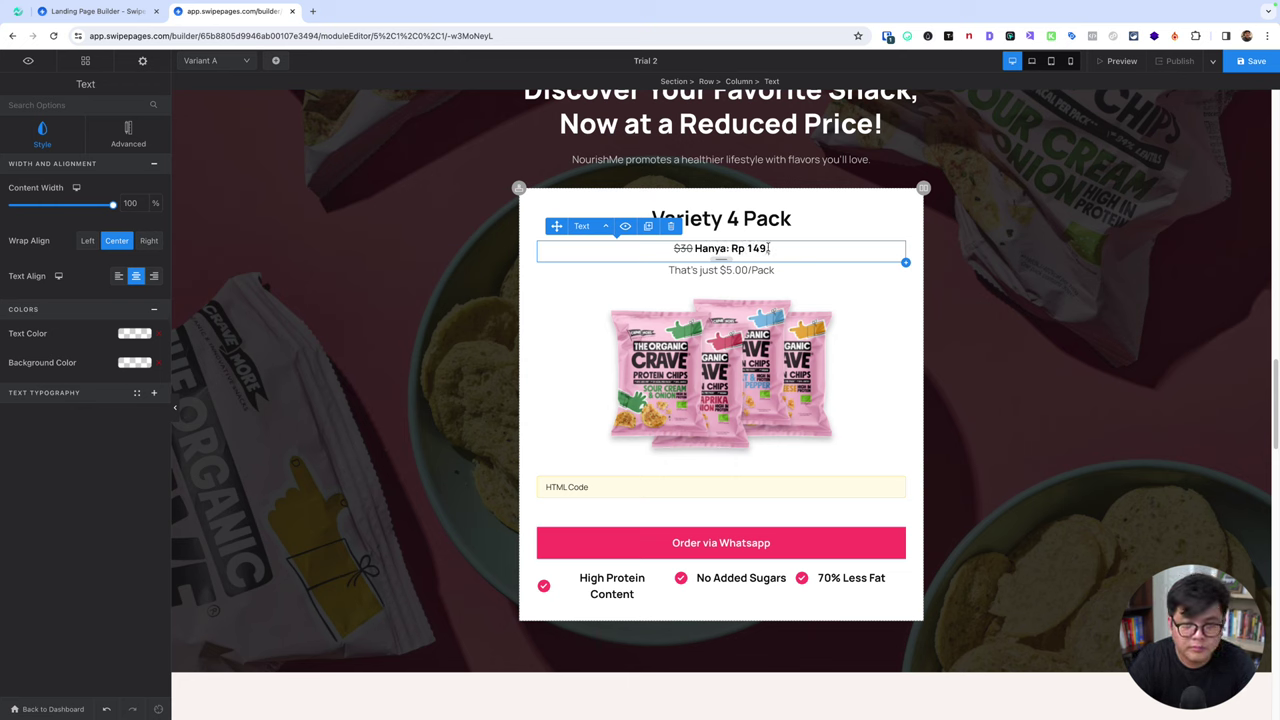
type(",000")
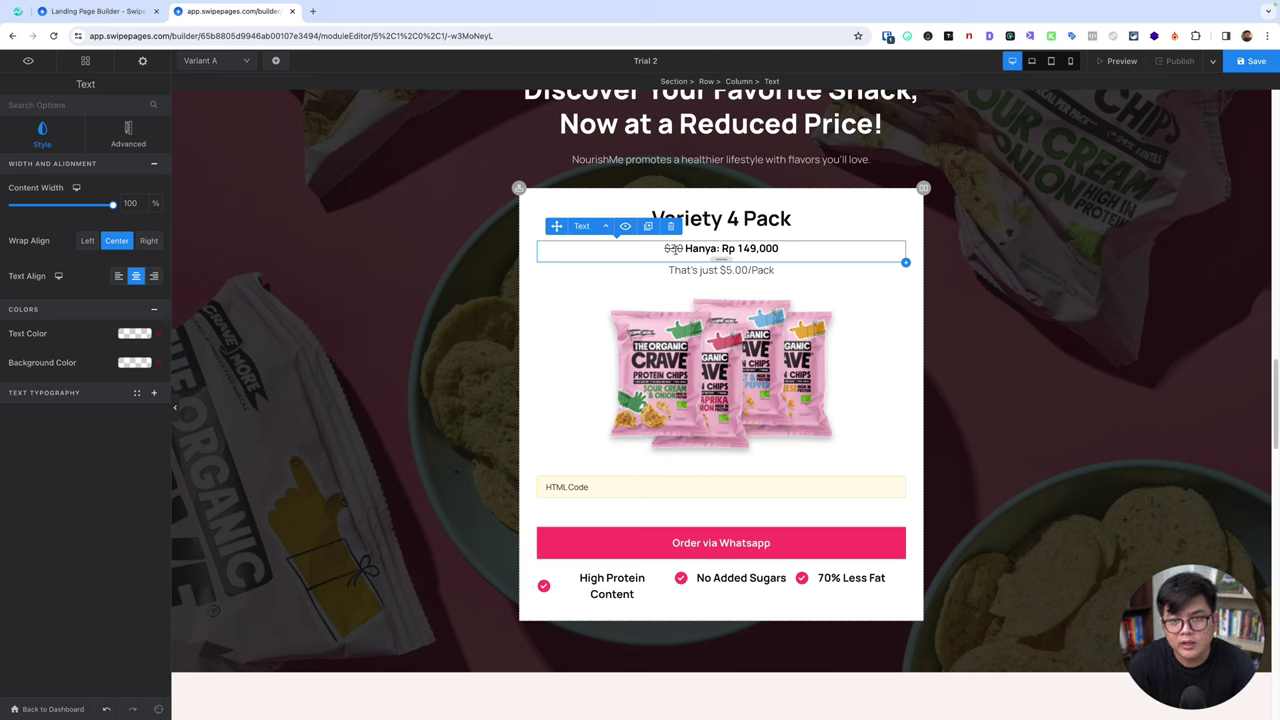
left_click_drag(682, 248, 664, 248)
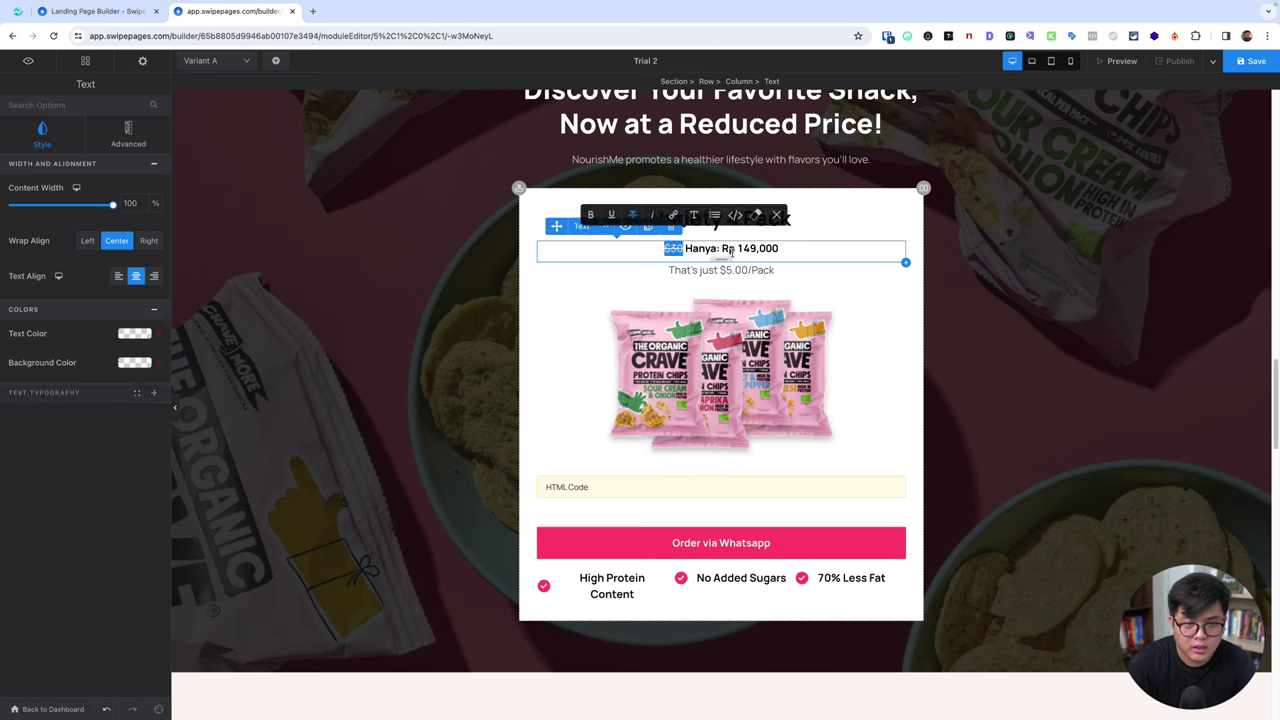
type("Rp")
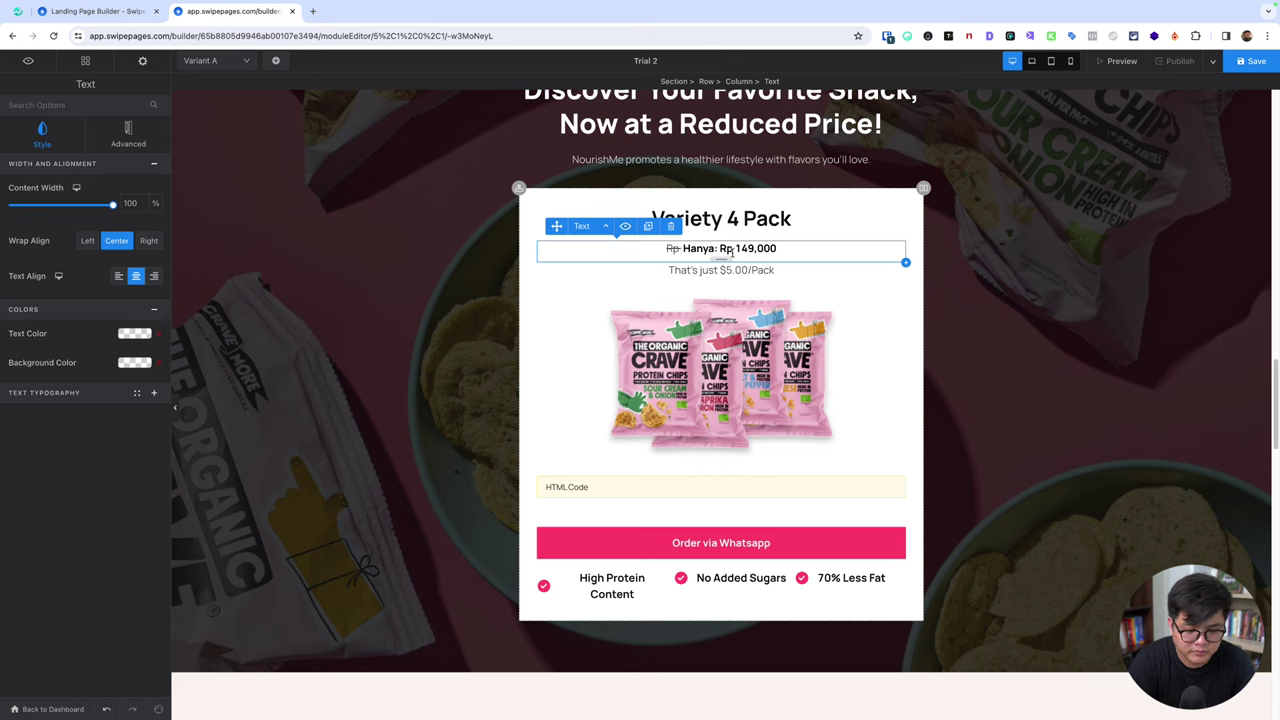
type(" 249,")
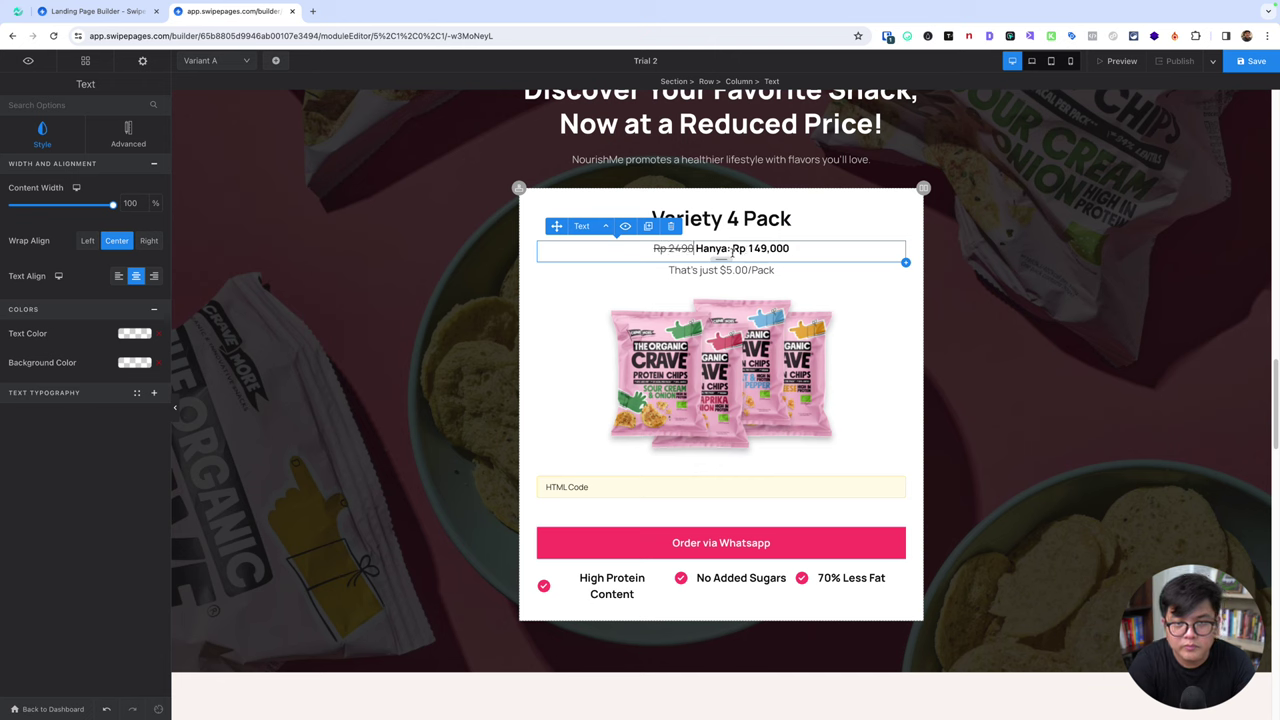
type("000")
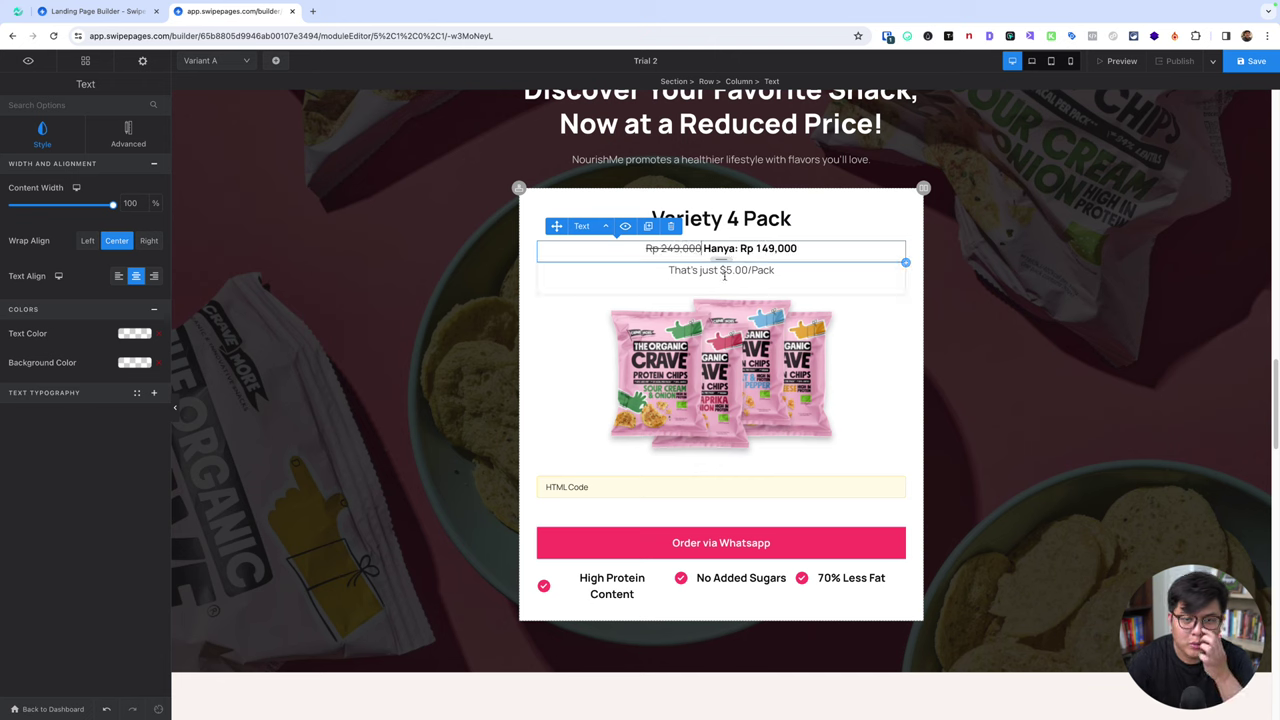
- Rewrite the per-pack line to read 'hanya Rp 7.000/Pack'
left_click(735, 270)
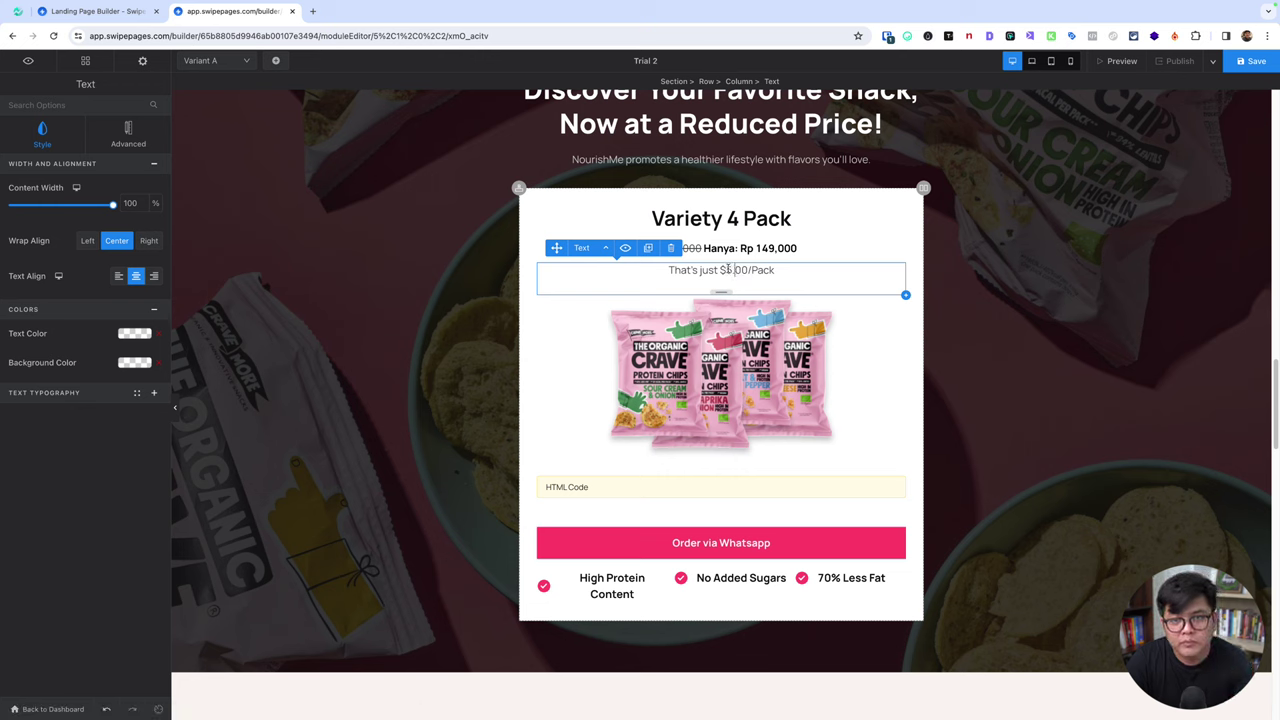
double_click(730, 270)
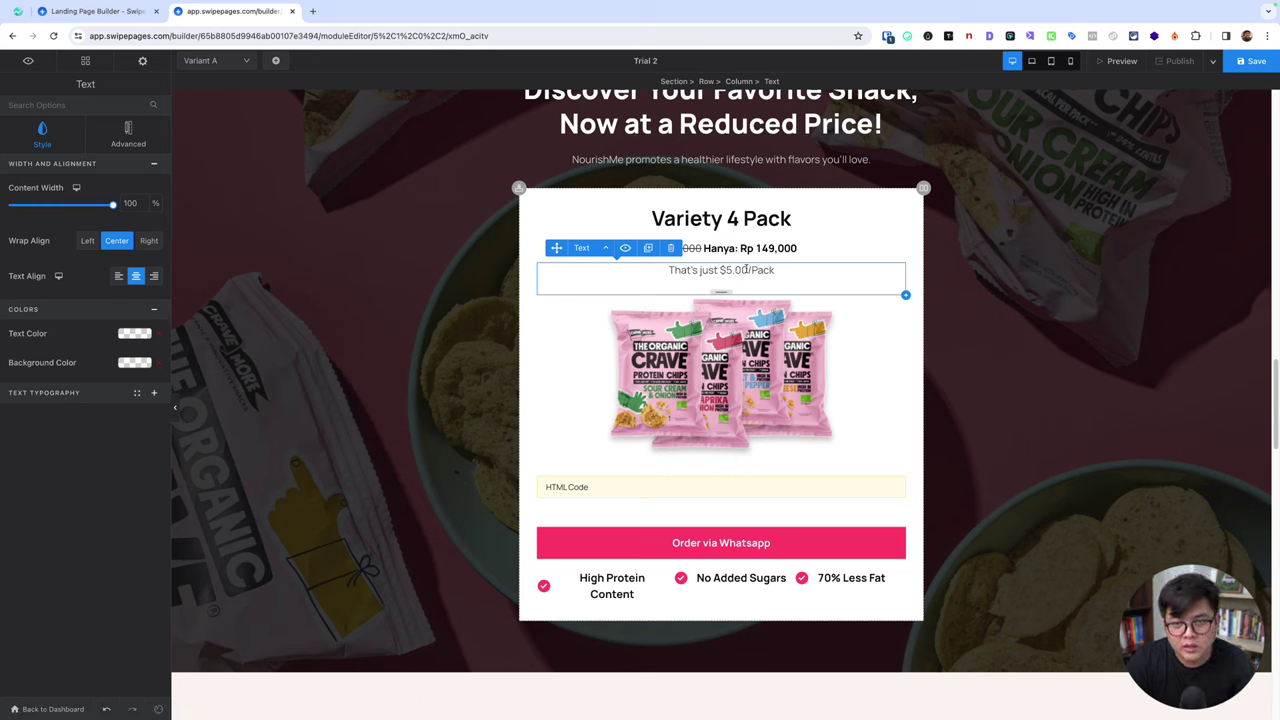
left_click(669, 271, "shift")
type("ha")
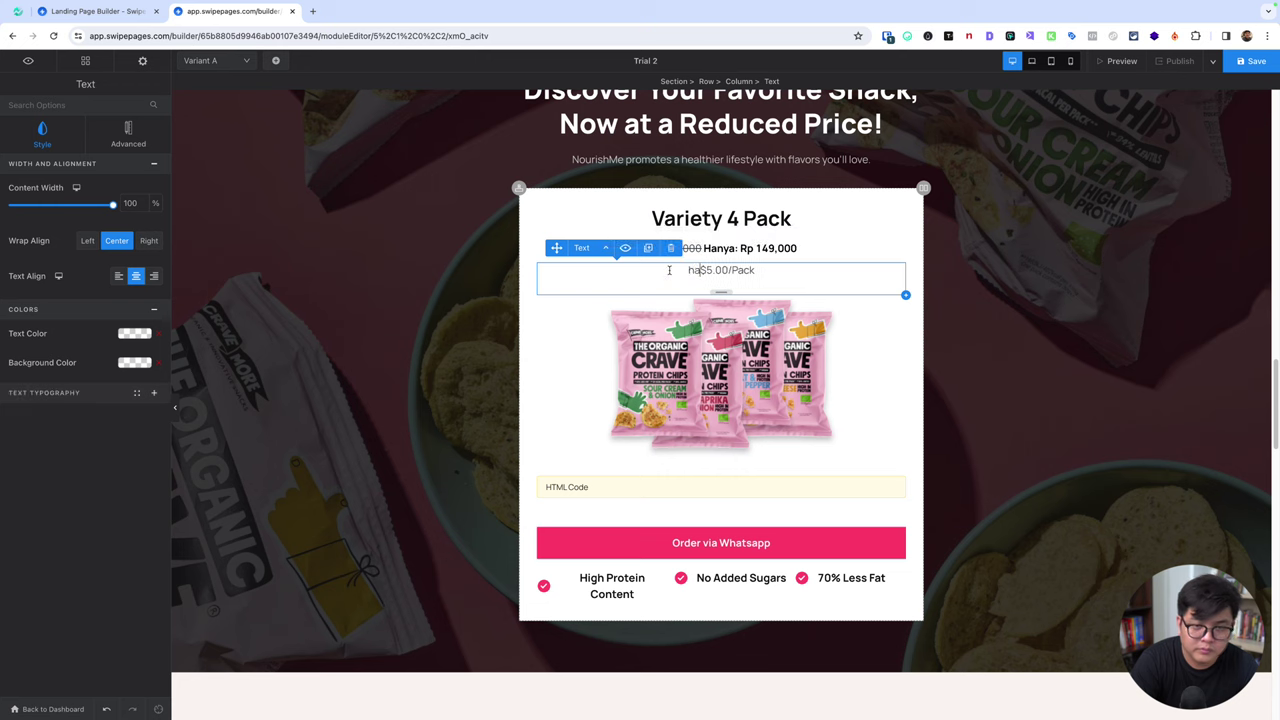
type("nya")
left_click_drag(711, 270, 722, 270)
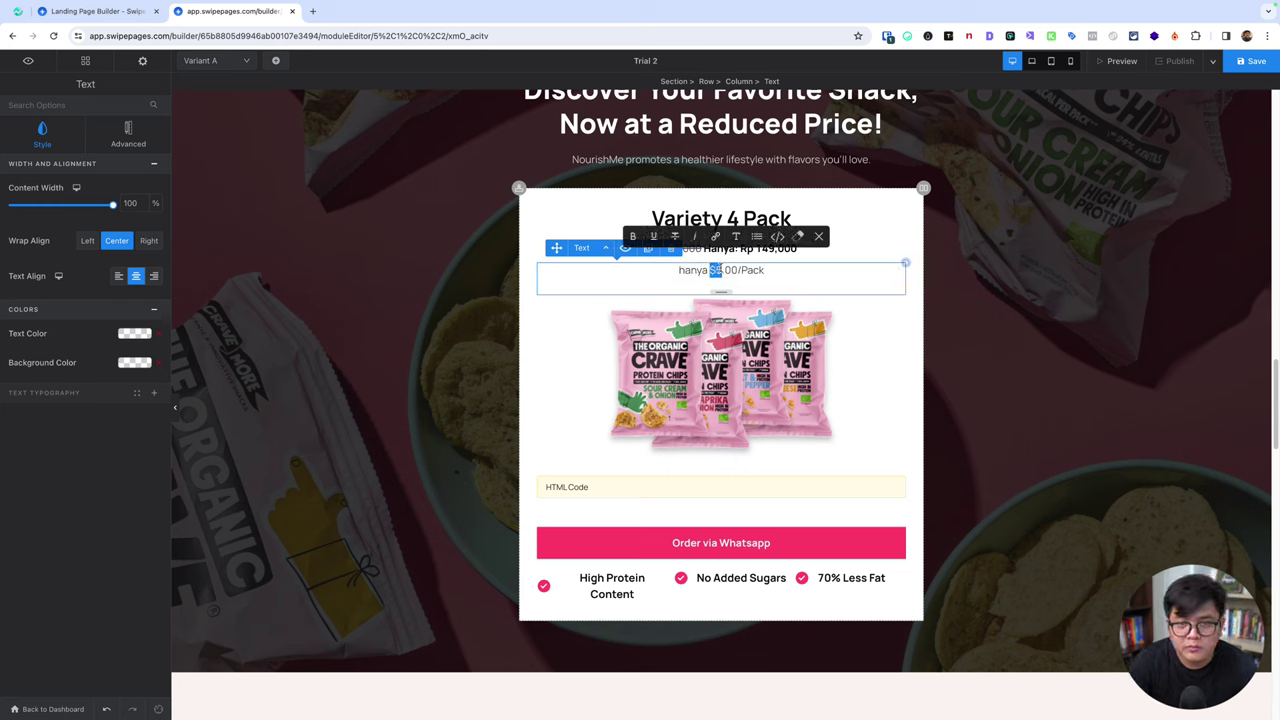
type("Rp")
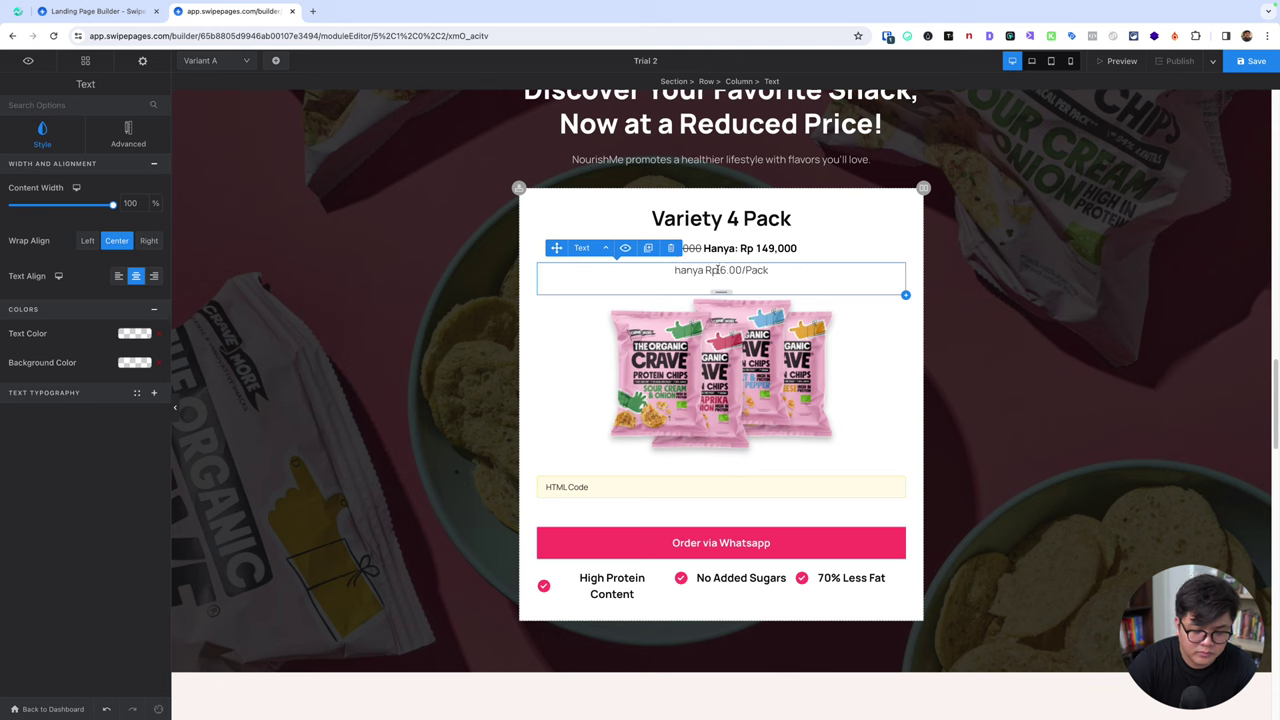
left_click_drag(716, 271, 722, 271)
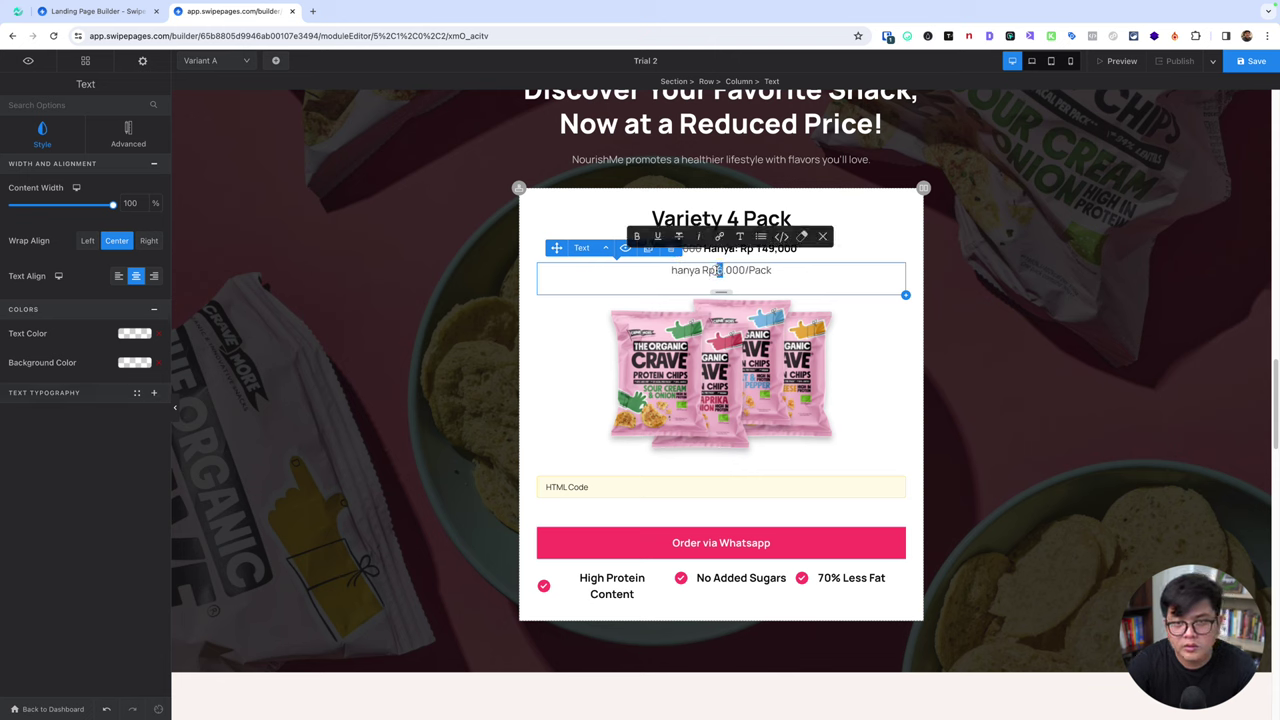
type("7")
- Save the Trial 2 page
left_click(933, 263)
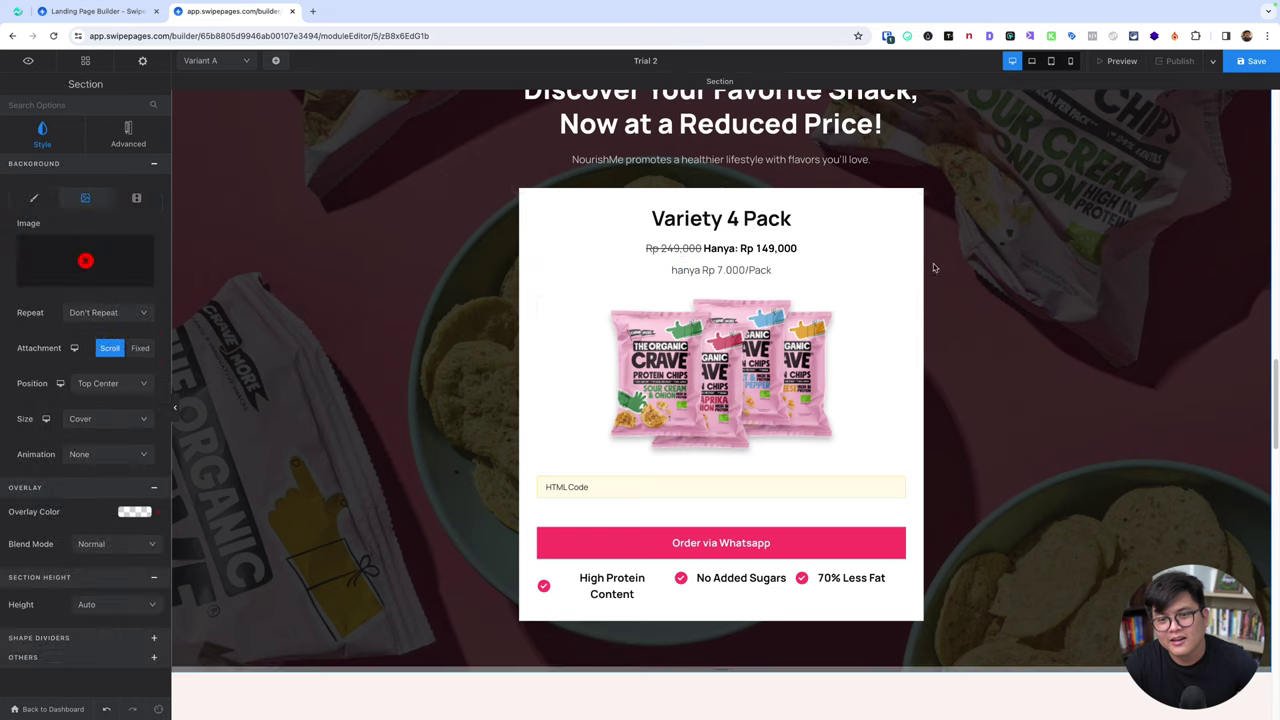
scroll(885, 368, "up", 5)
scroll(885, 368, "up", 5)
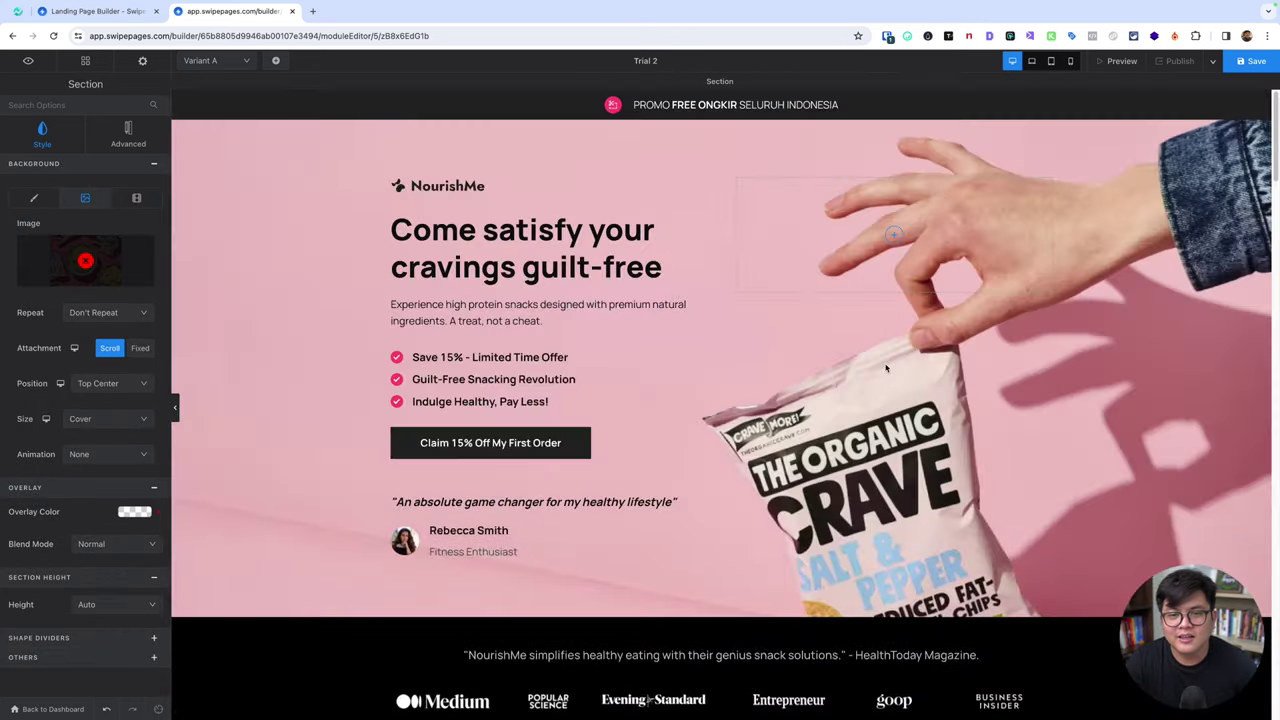
left_click(1245, 63)
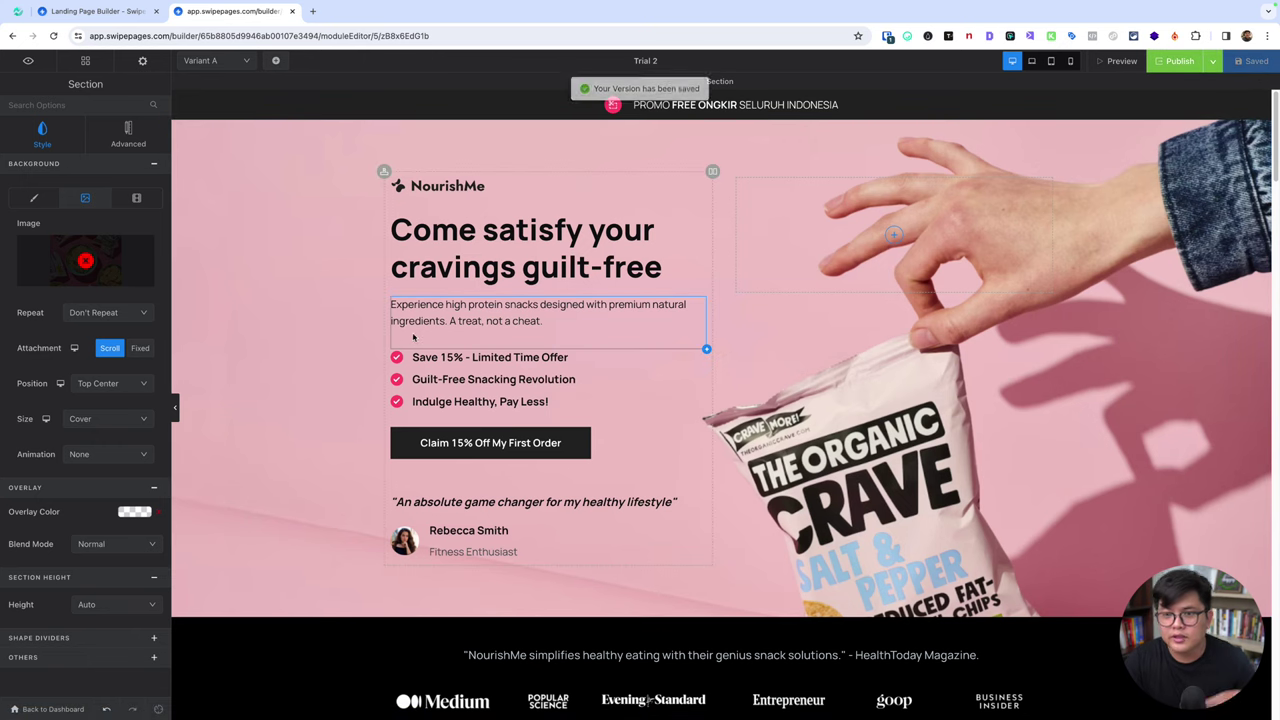
left_click(142, 63)
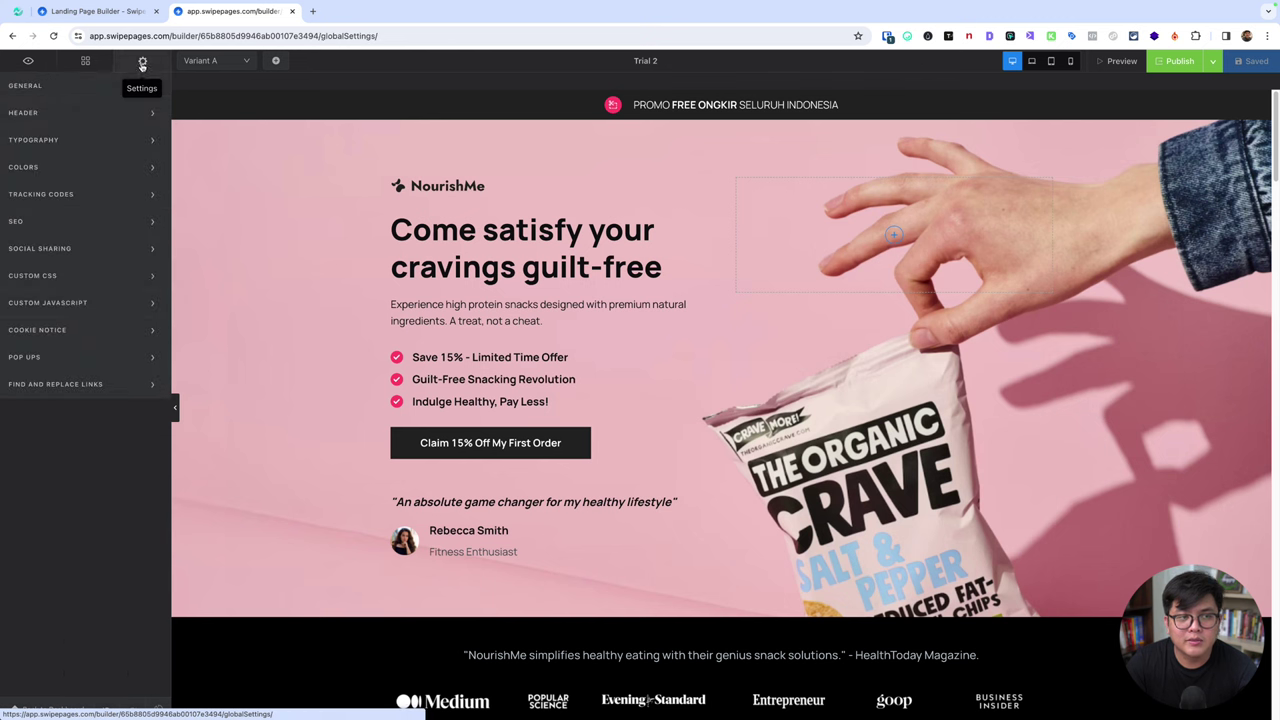
left_click(89, 222)
left_click(597, 165)
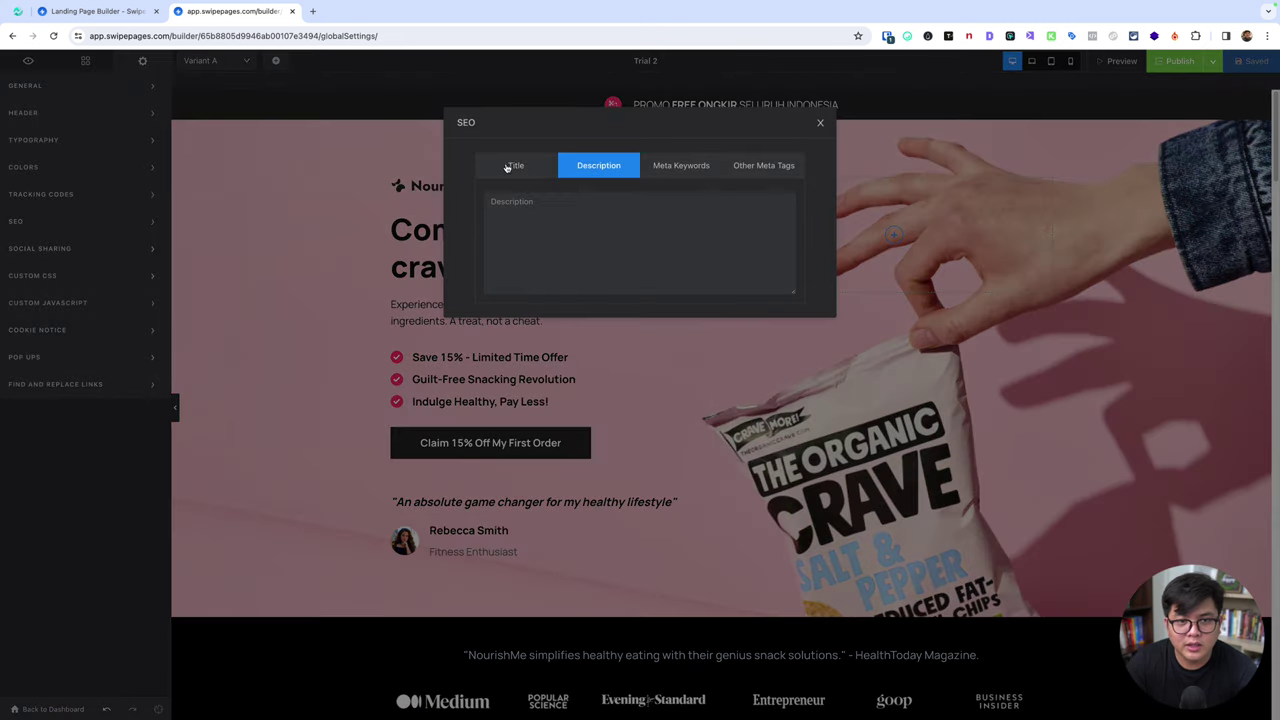
left_click(515, 165)
left_click(681, 165)
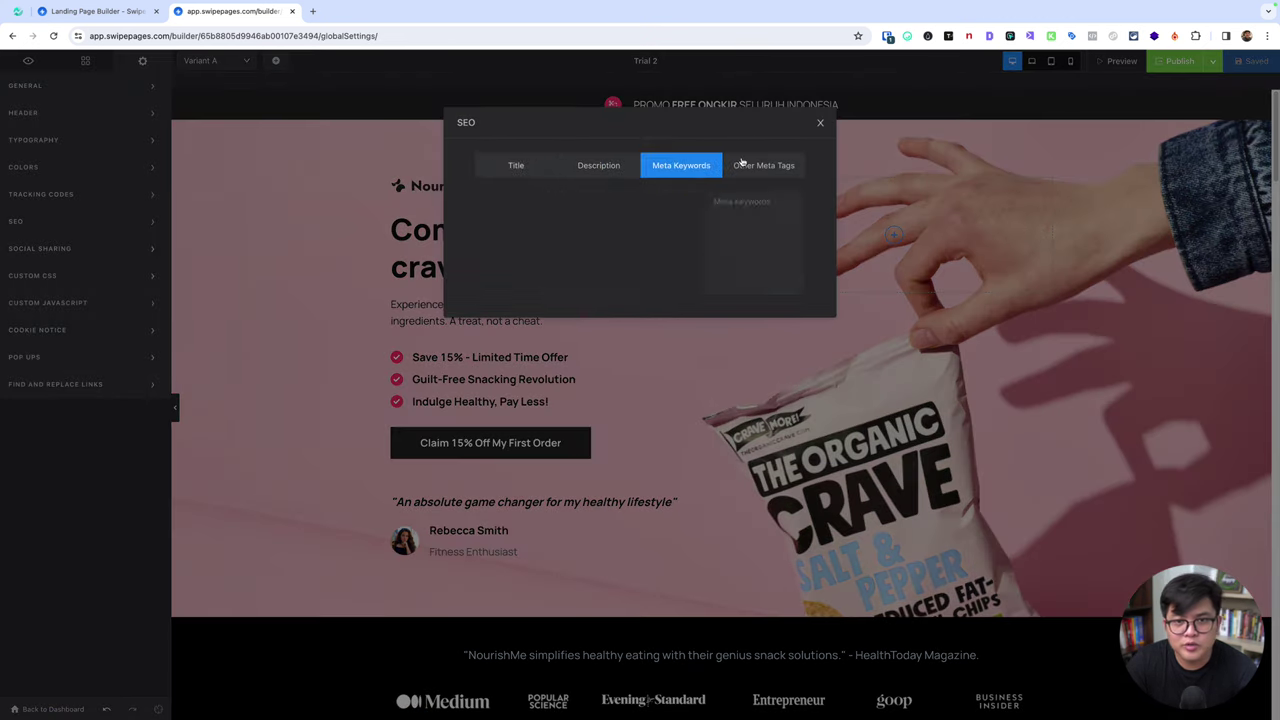
left_click(815, 126)
left_click(80, 89)
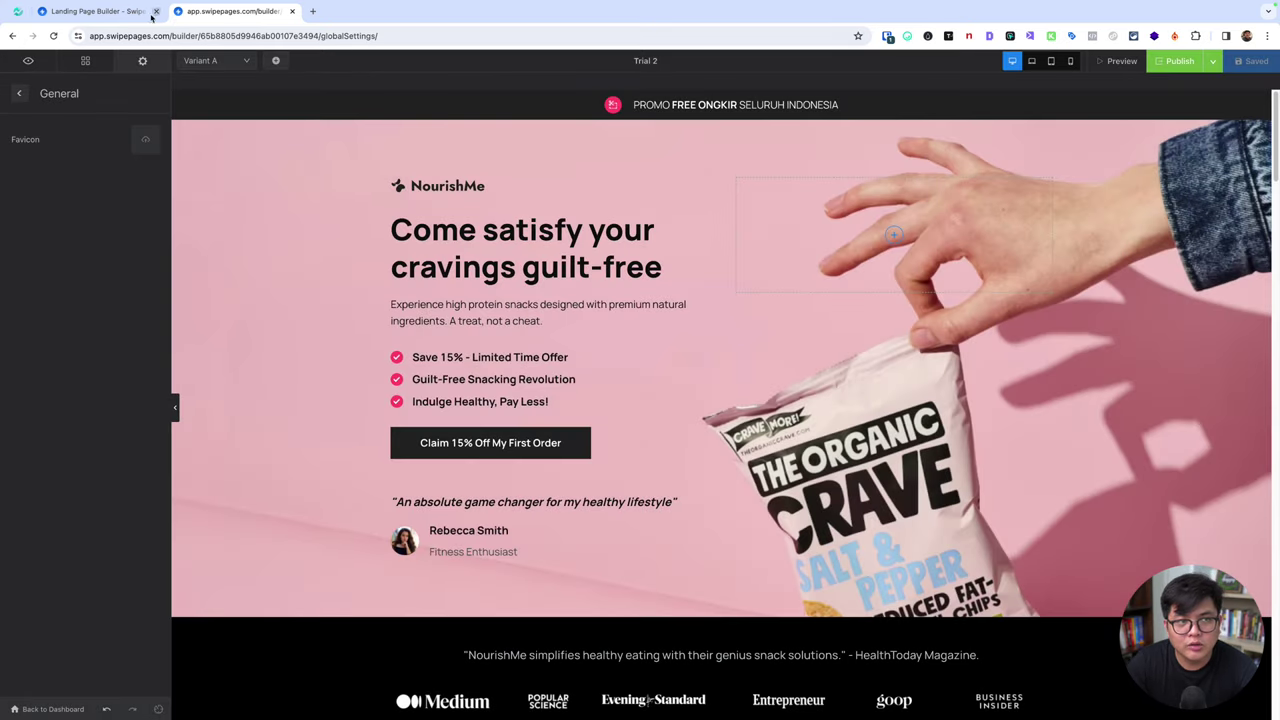
left_click(20, 94)
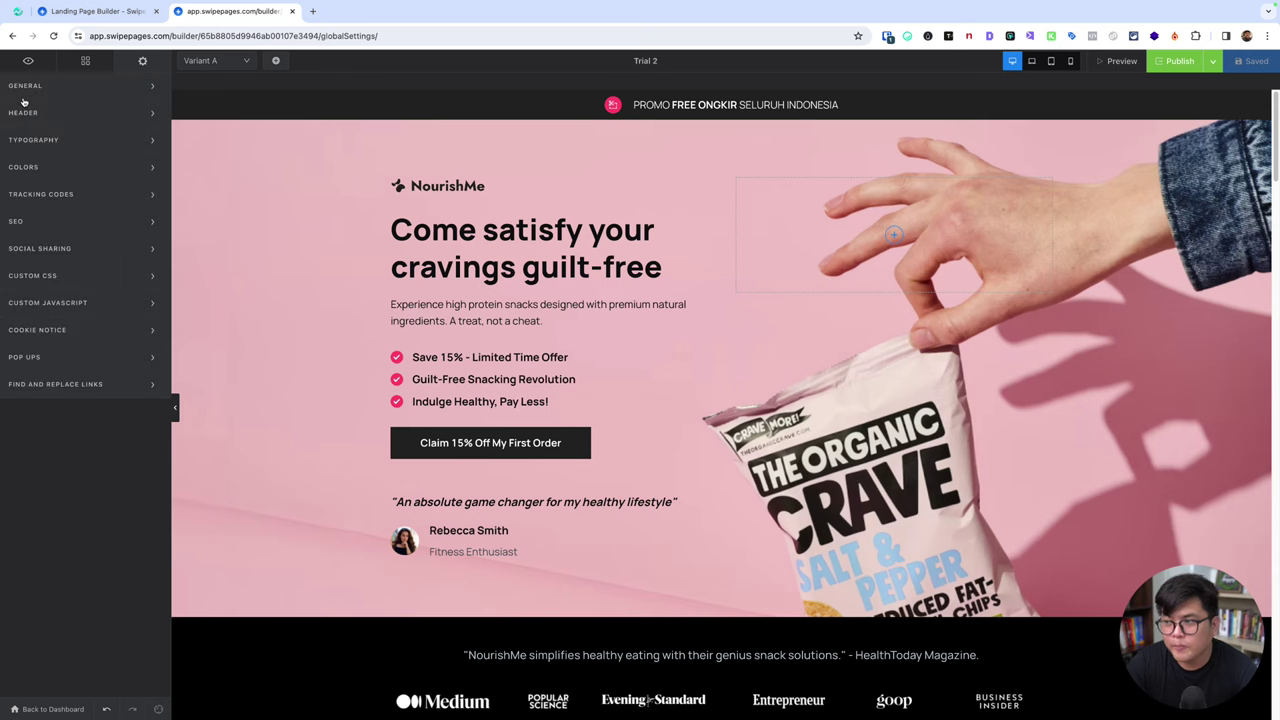
left_click(73, 116)
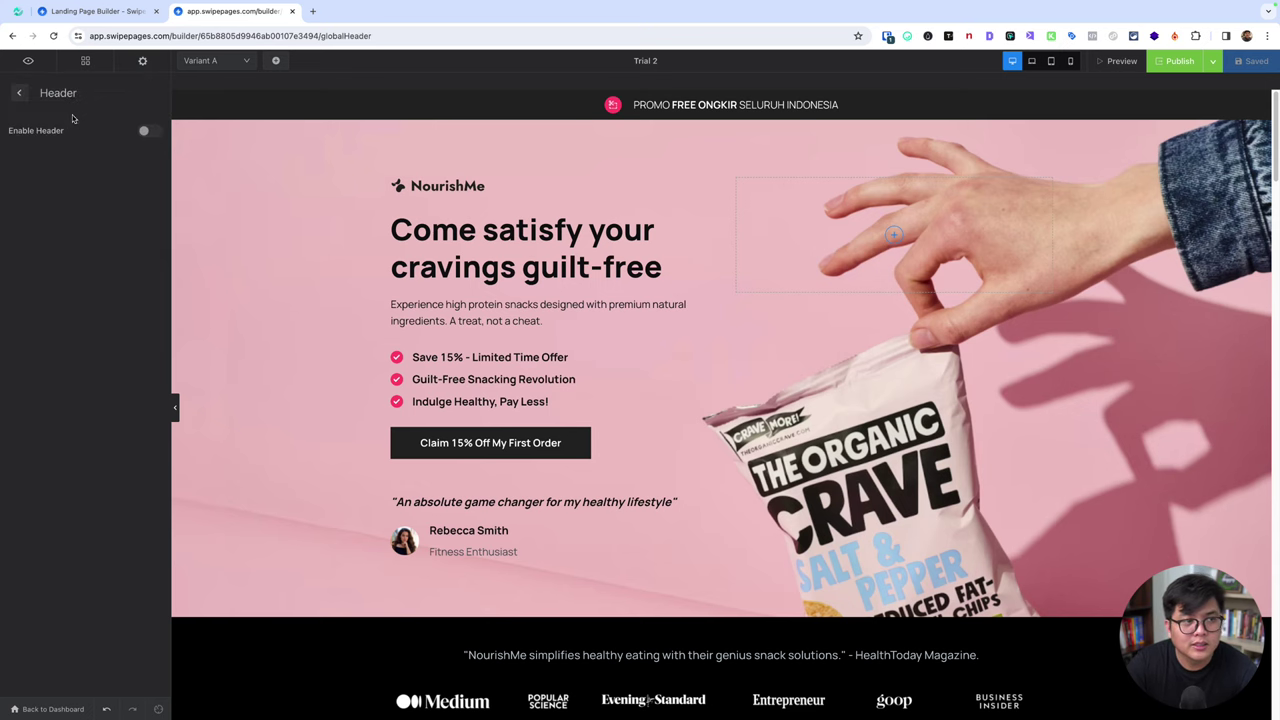
left_click(150, 131)
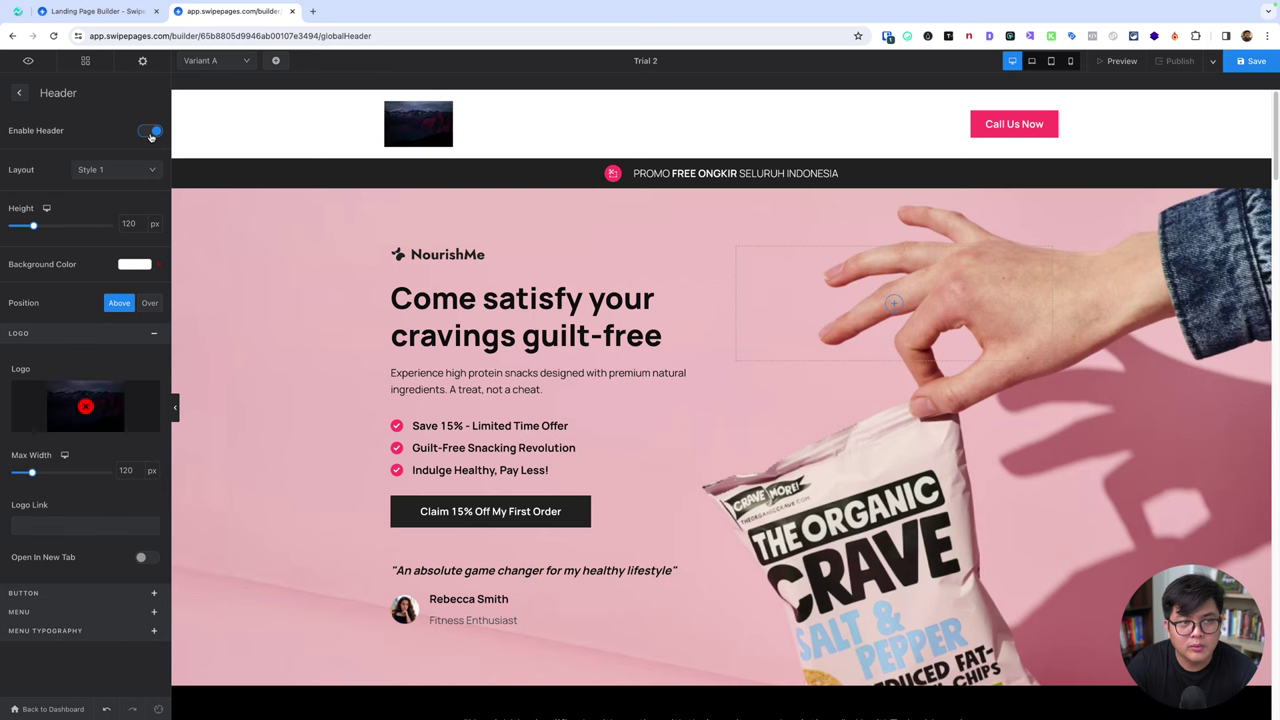
left_click(140, 131)
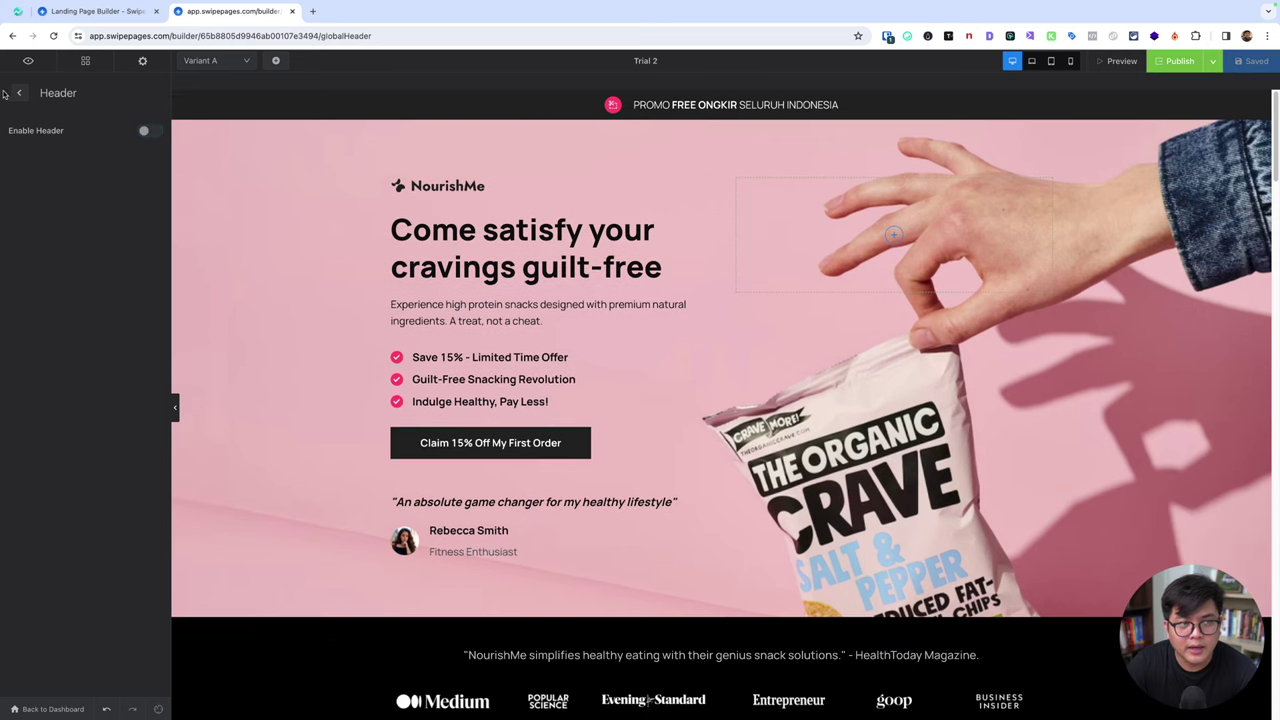
left_click(18, 93)
left_click(59, 146)
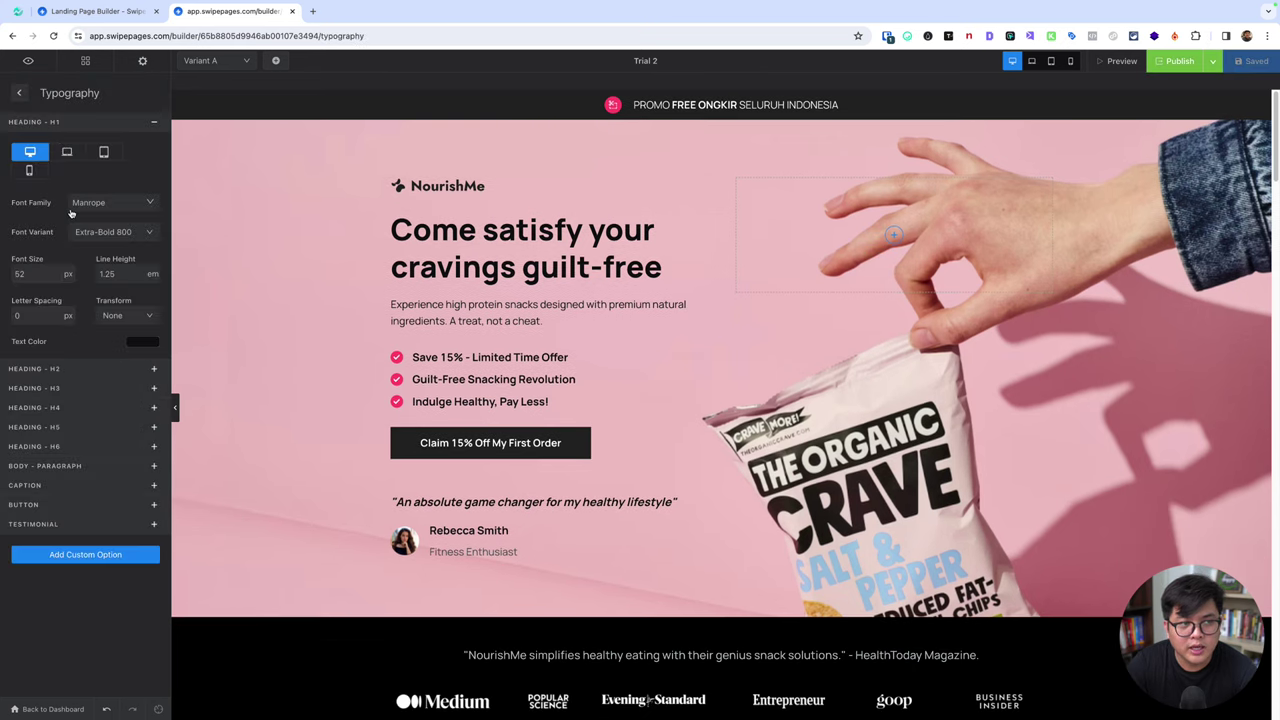
left_click(110, 204)
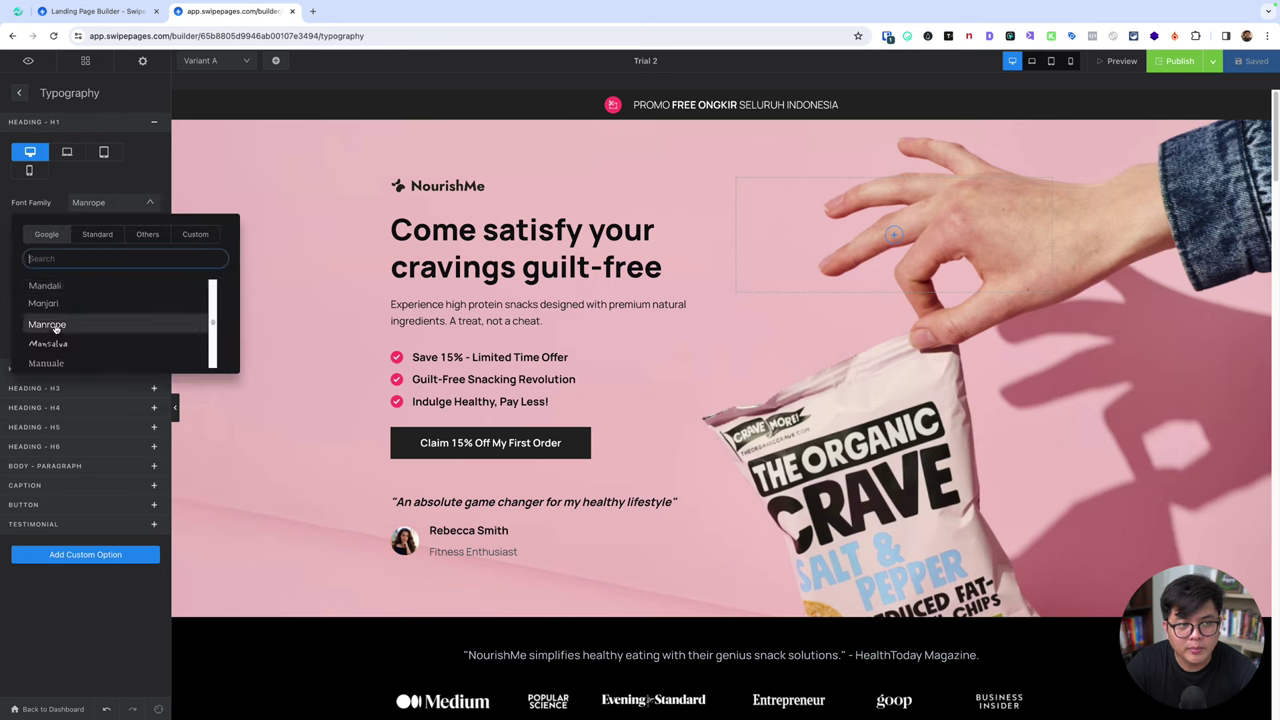
left_click(56, 288)
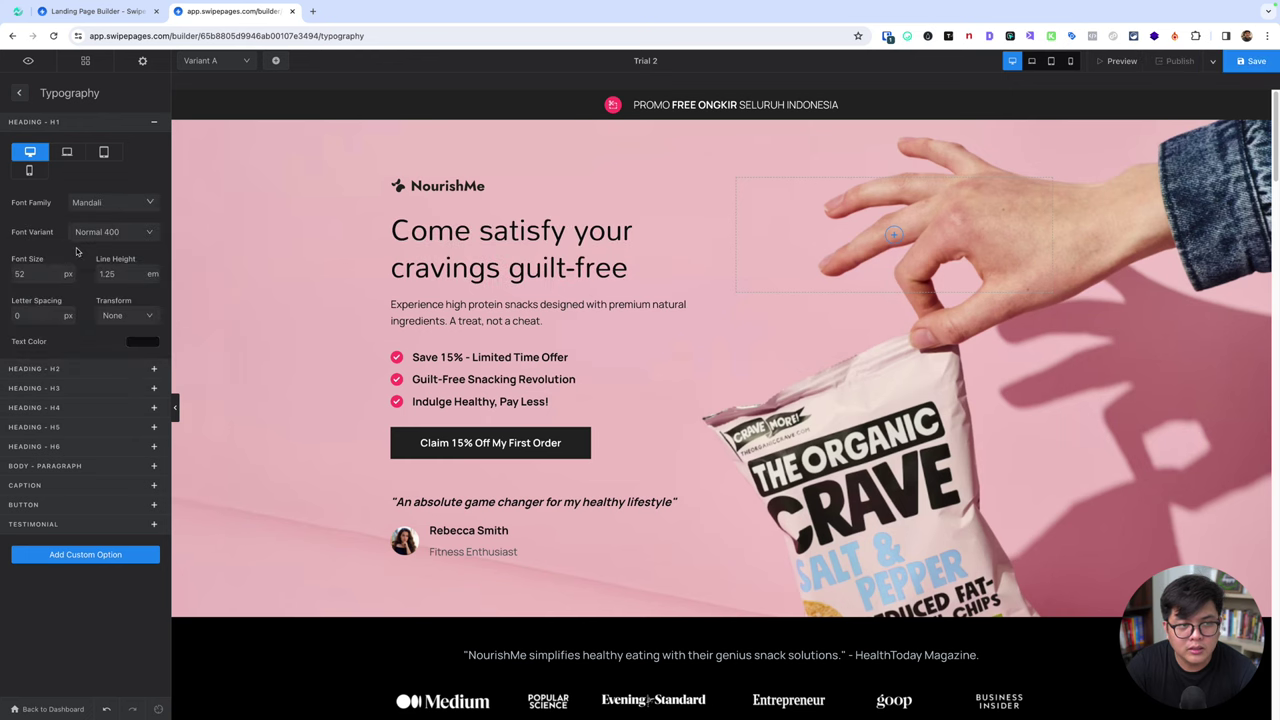
left_click(110, 203)
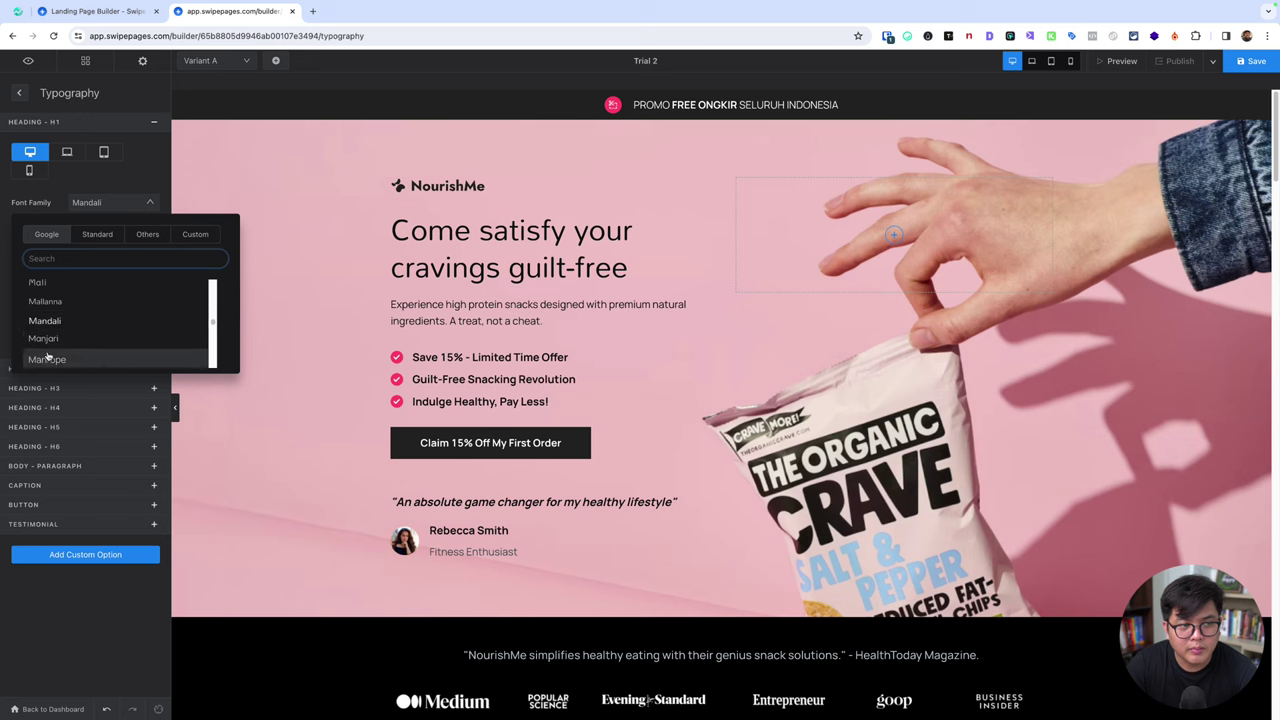
left_click(47, 358)
left_click(22, 93)
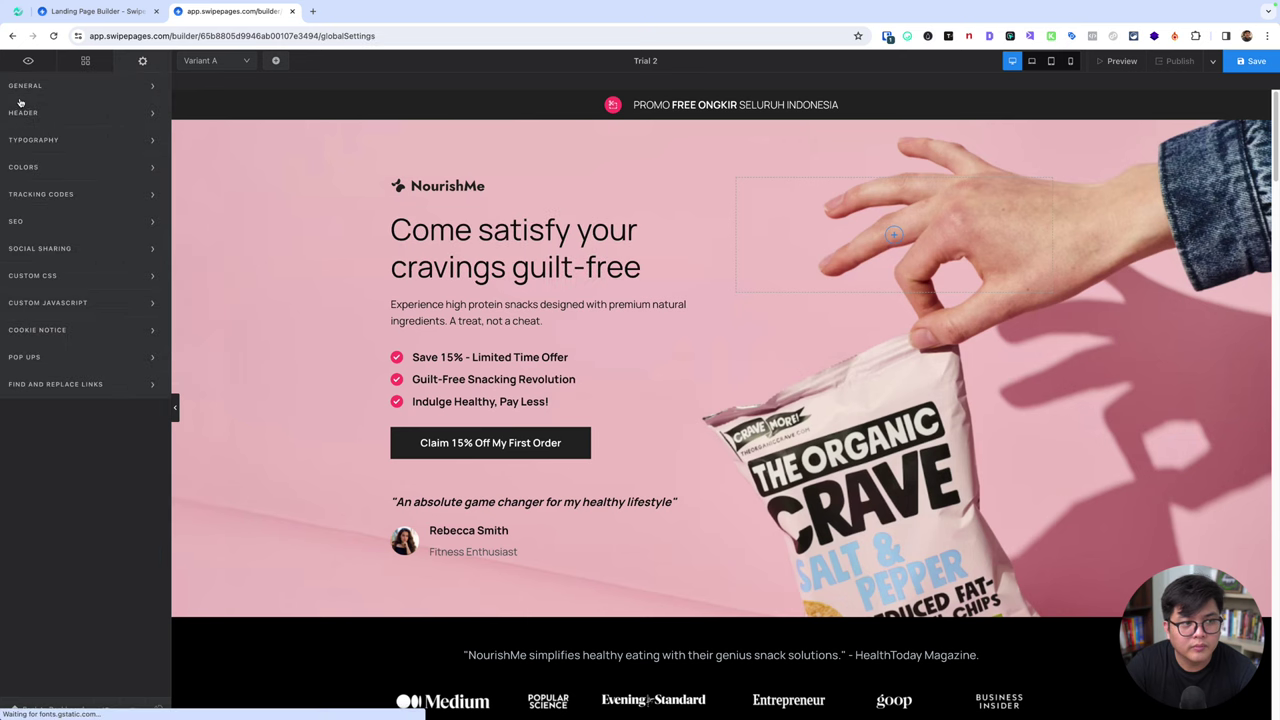
- Try a dark red Primary colour in the site Colors settings and apply it
left_click(80, 170)
left_click(22, 121)
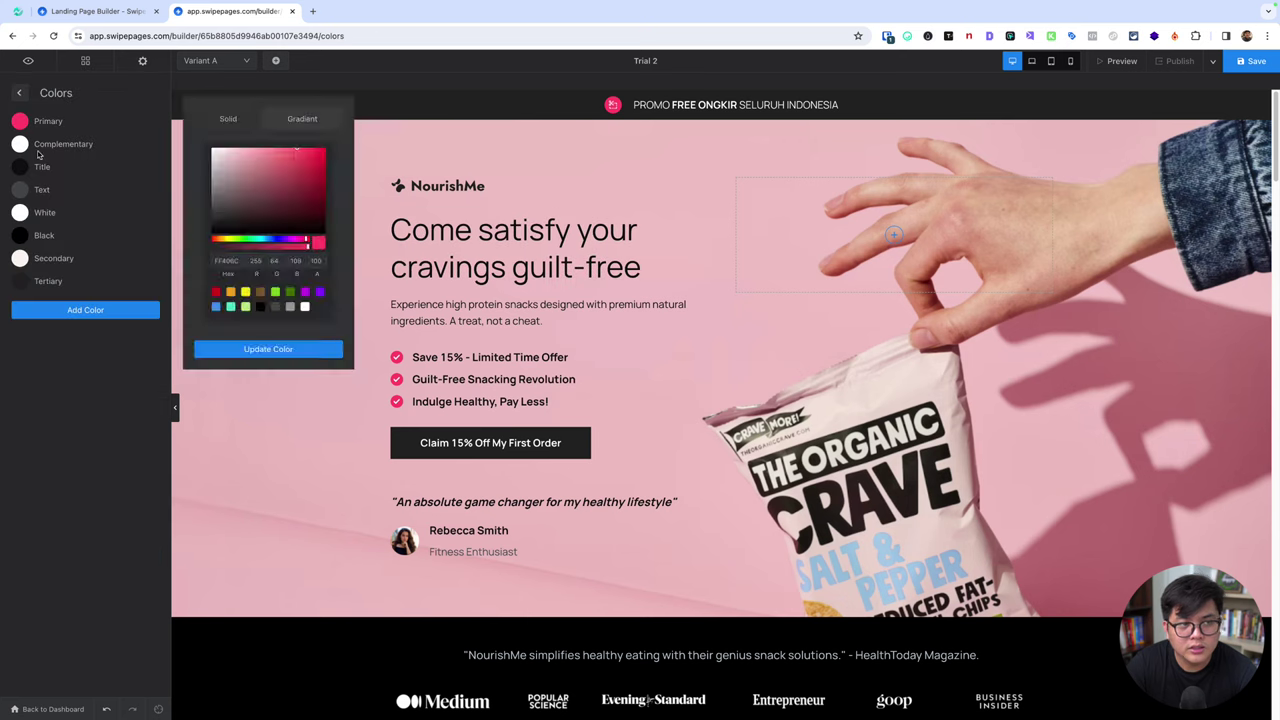
left_click(227, 260)
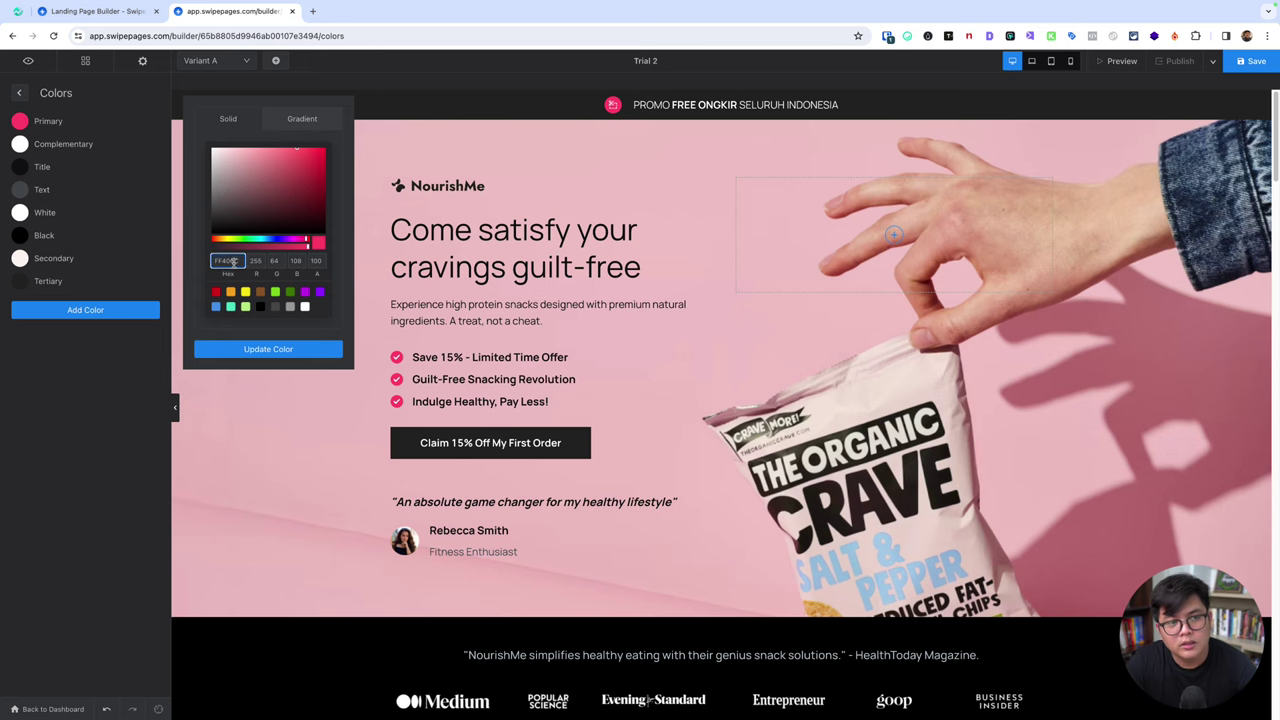
left_click_drag(315, 198, 340, 201)
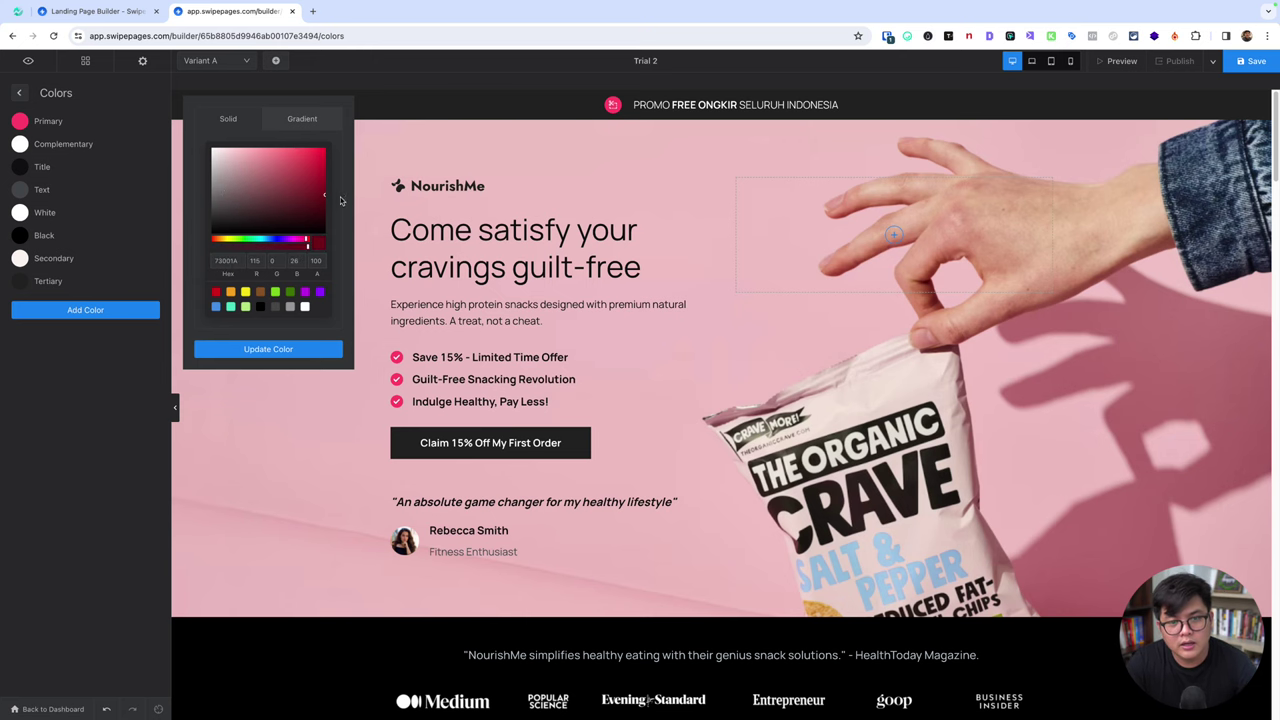
left_click(588, 302)
scroll(656, 360, "down", 15)
scroll(656, 360, "down", 10)
scroll(656, 360, "up", 3)
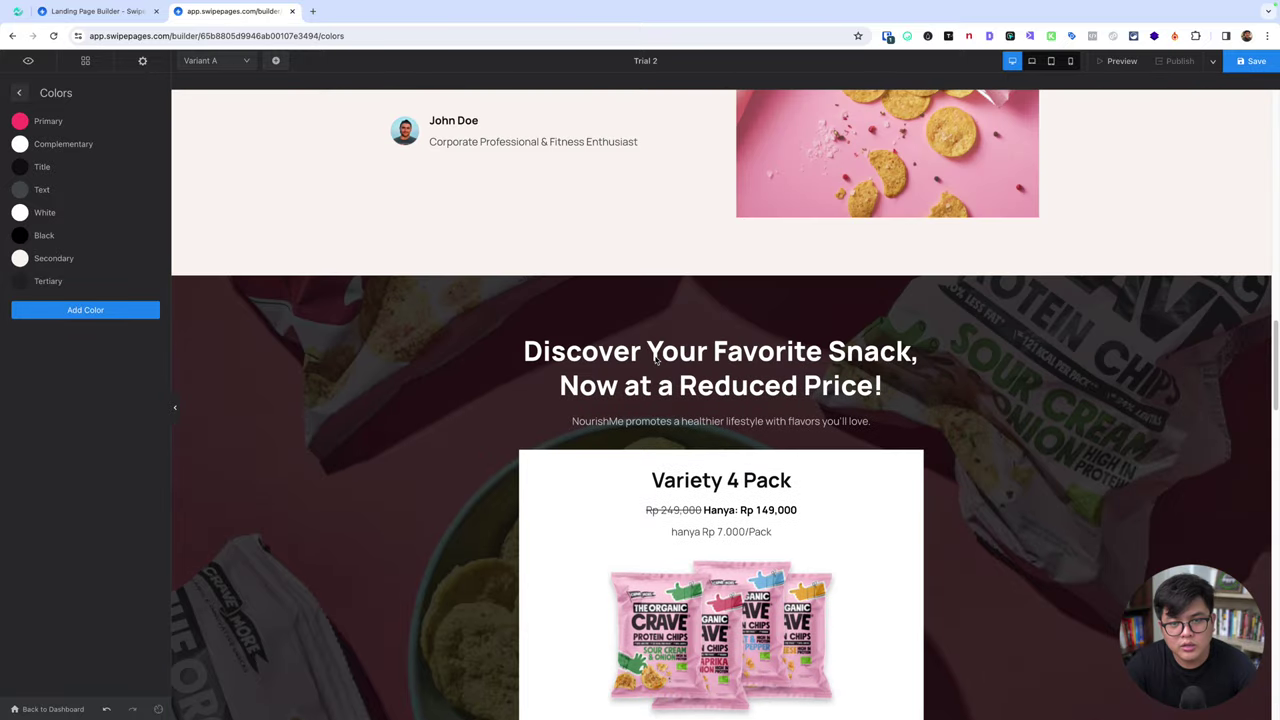
scroll(585, 328, "down", 2)
left_click(20, 121)
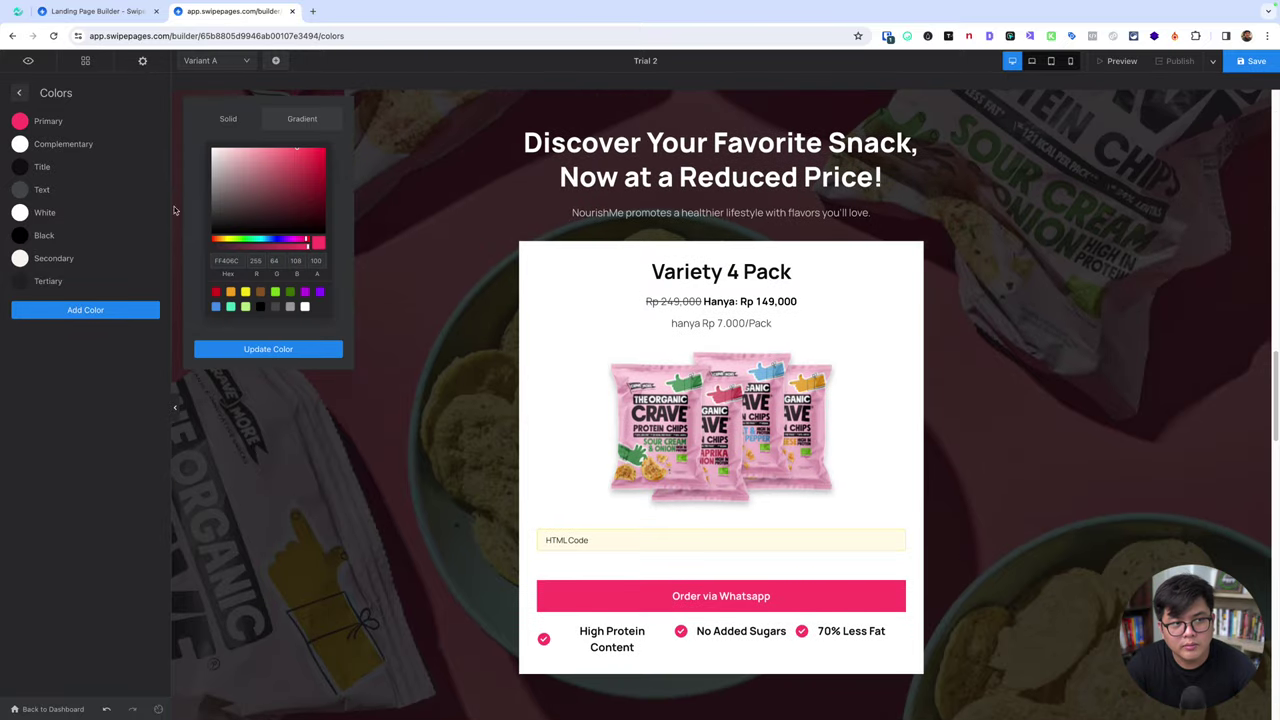
left_click_drag(312, 198, 330, 200)
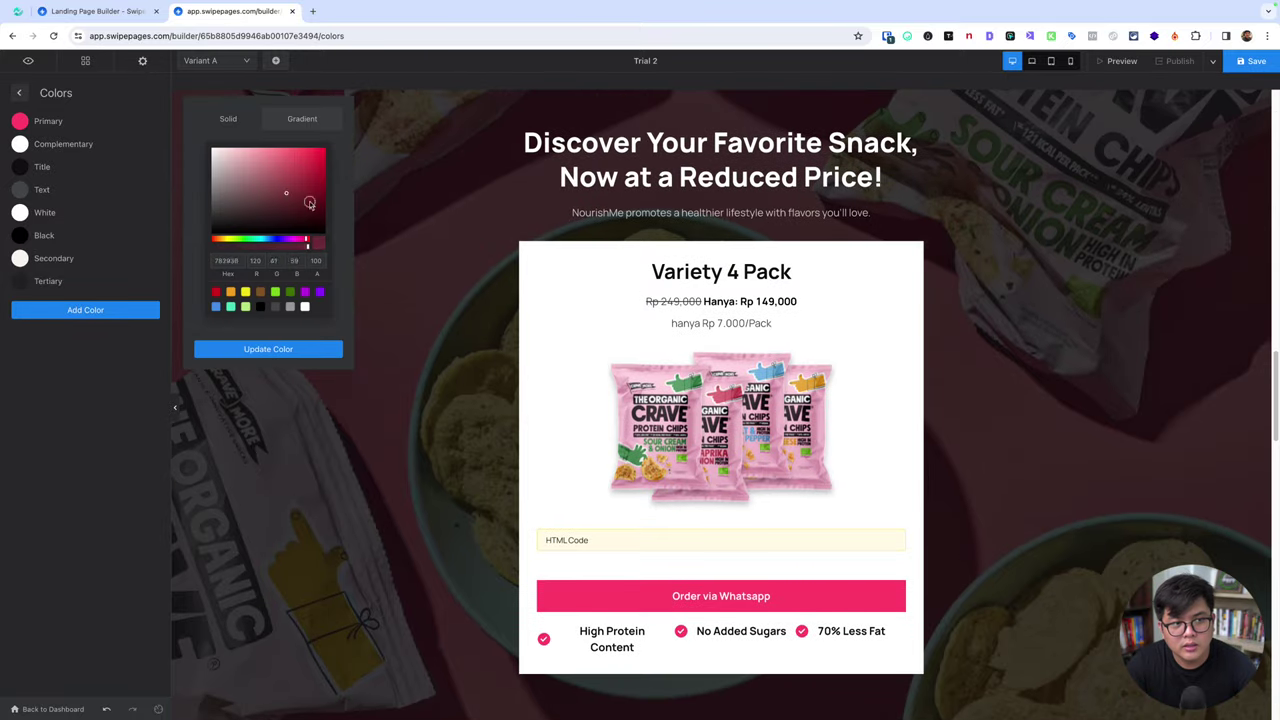
left_click(284, 349)
scroll(654, 392, "up", 3)
scroll(656, 390, "up", 5)
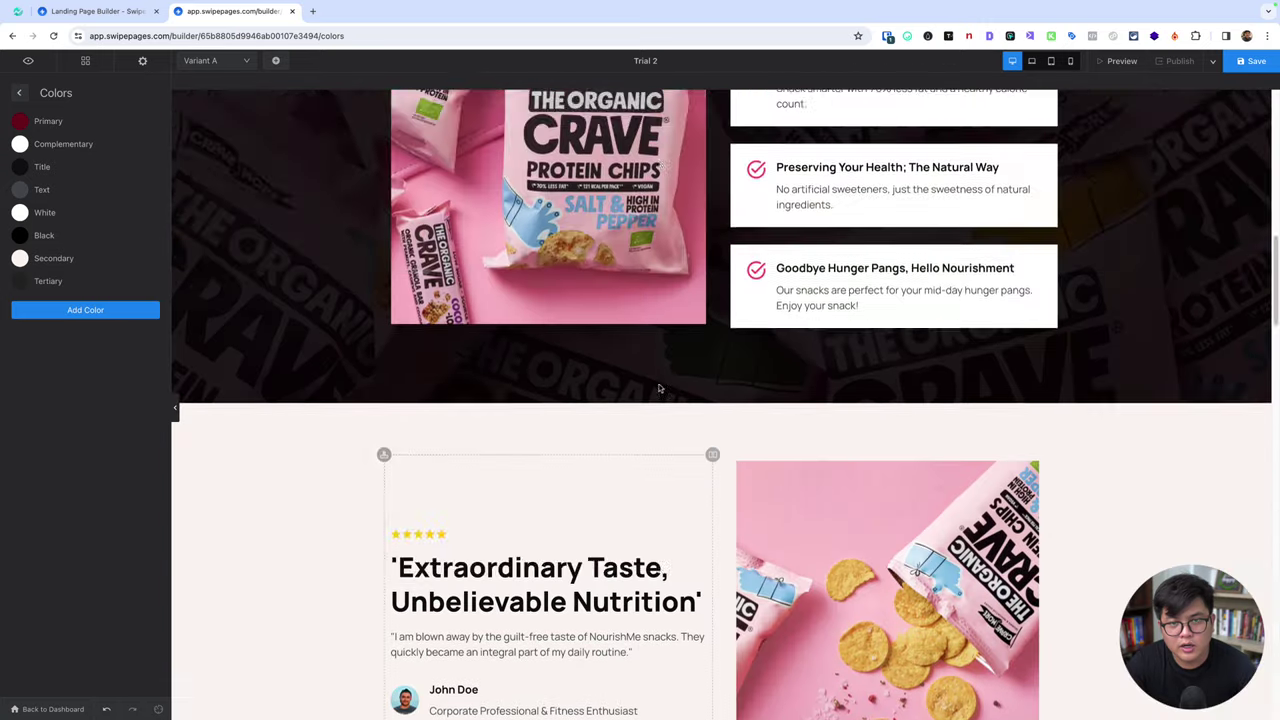
scroll(658, 385, "up", 10)
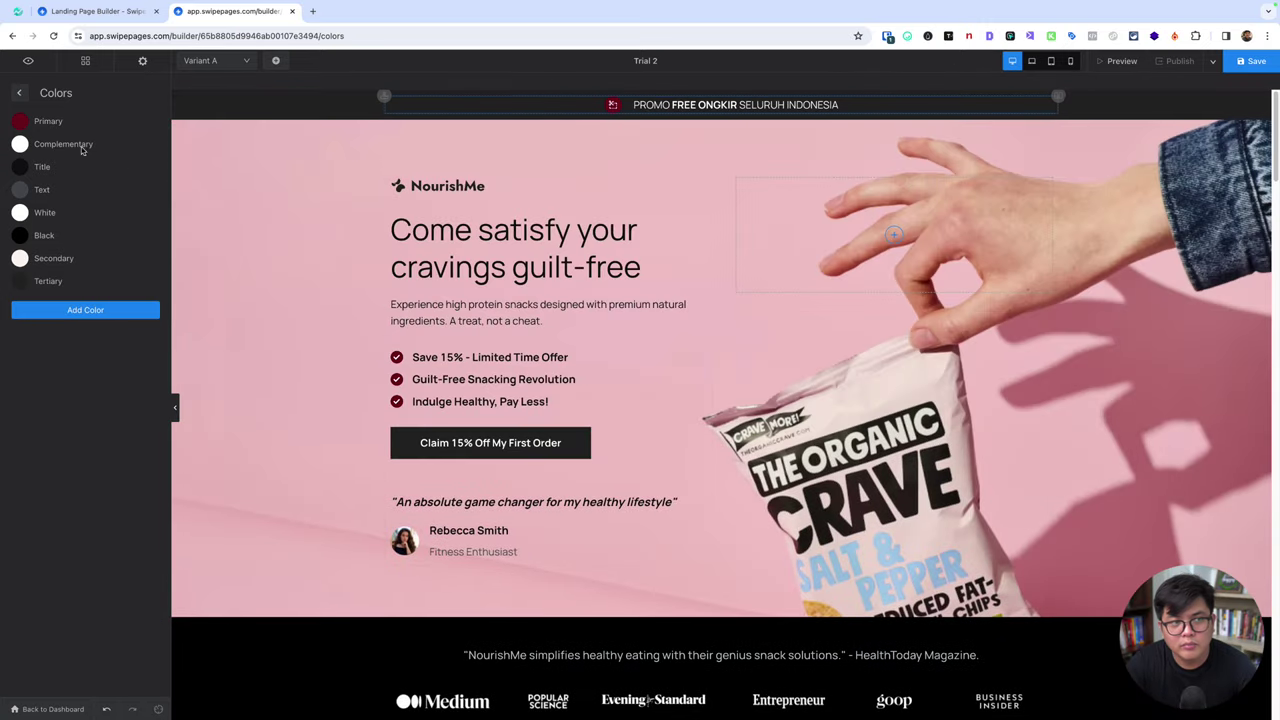
- Restore the Primary colour to its original pink hex value and return to global settings
left_click(20, 121)
left_click(222, 260)
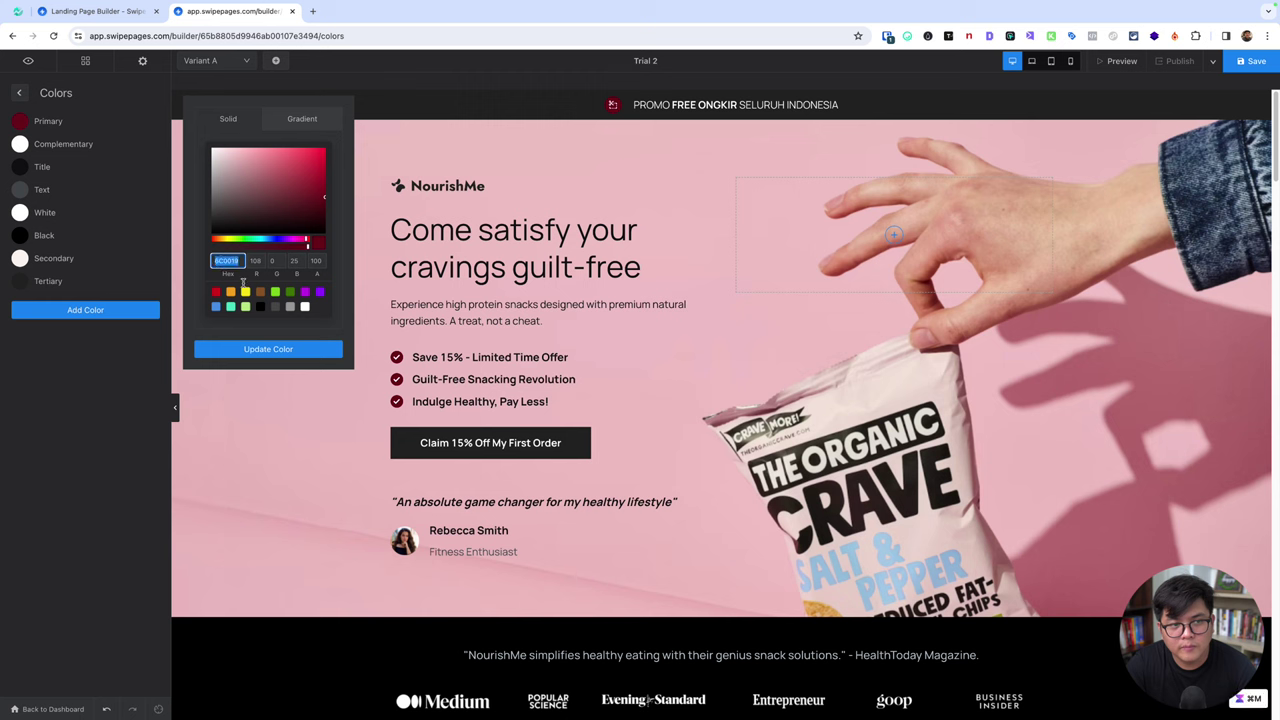
type("FF406C")
left_click(282, 349)
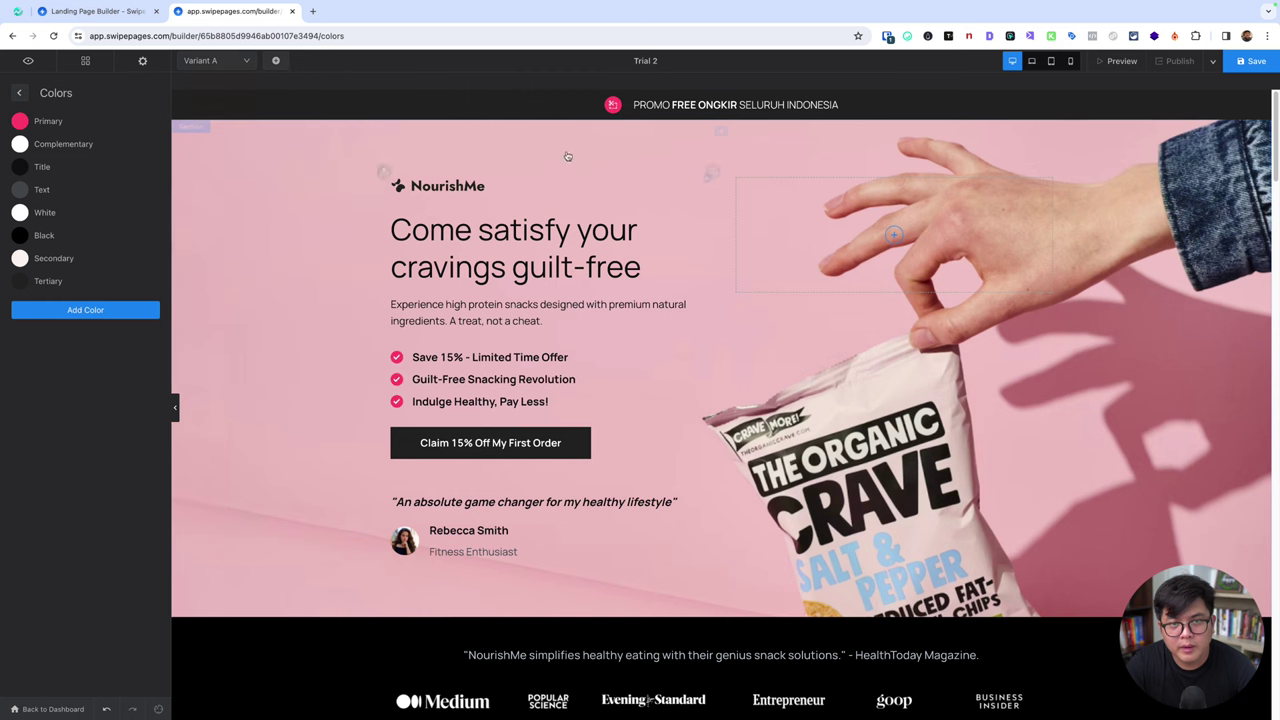
left_click(20, 95)
- Review the Tracking Codes IDs: Google Maps API key, Google Analytics and Facebook Pixel ID
left_click(66, 200)
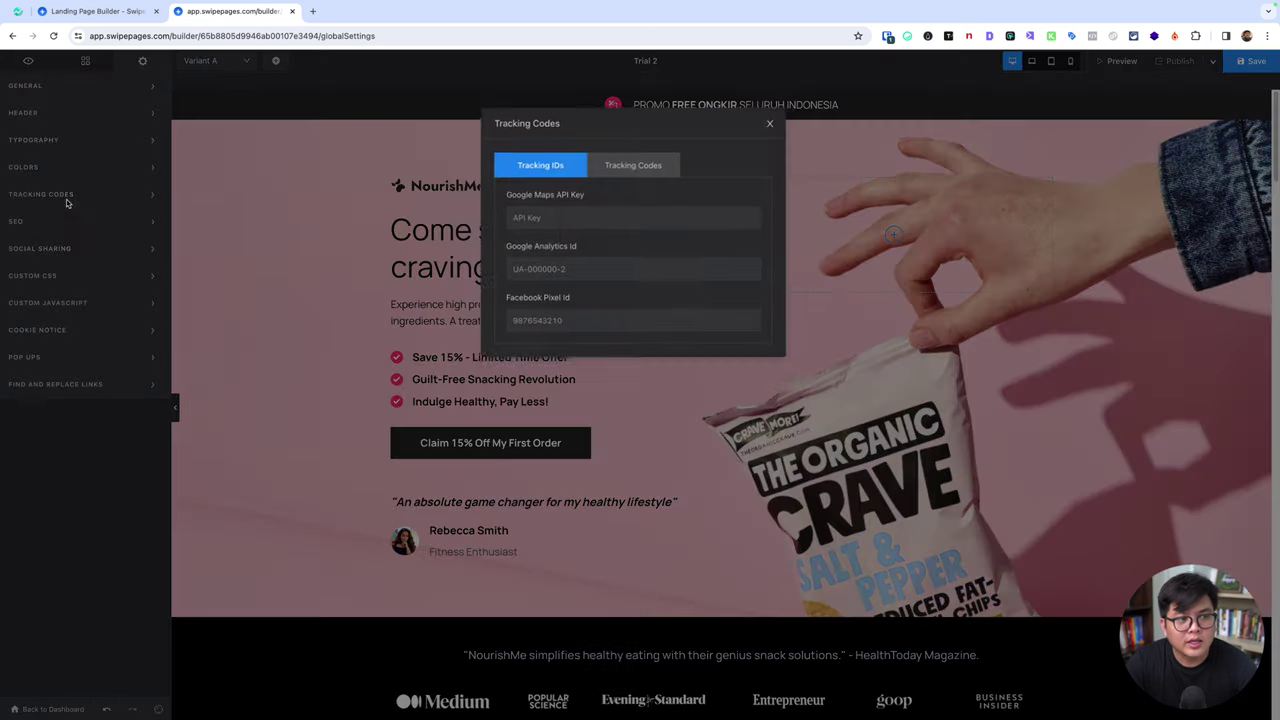
left_click_drag(509, 195, 574, 196)
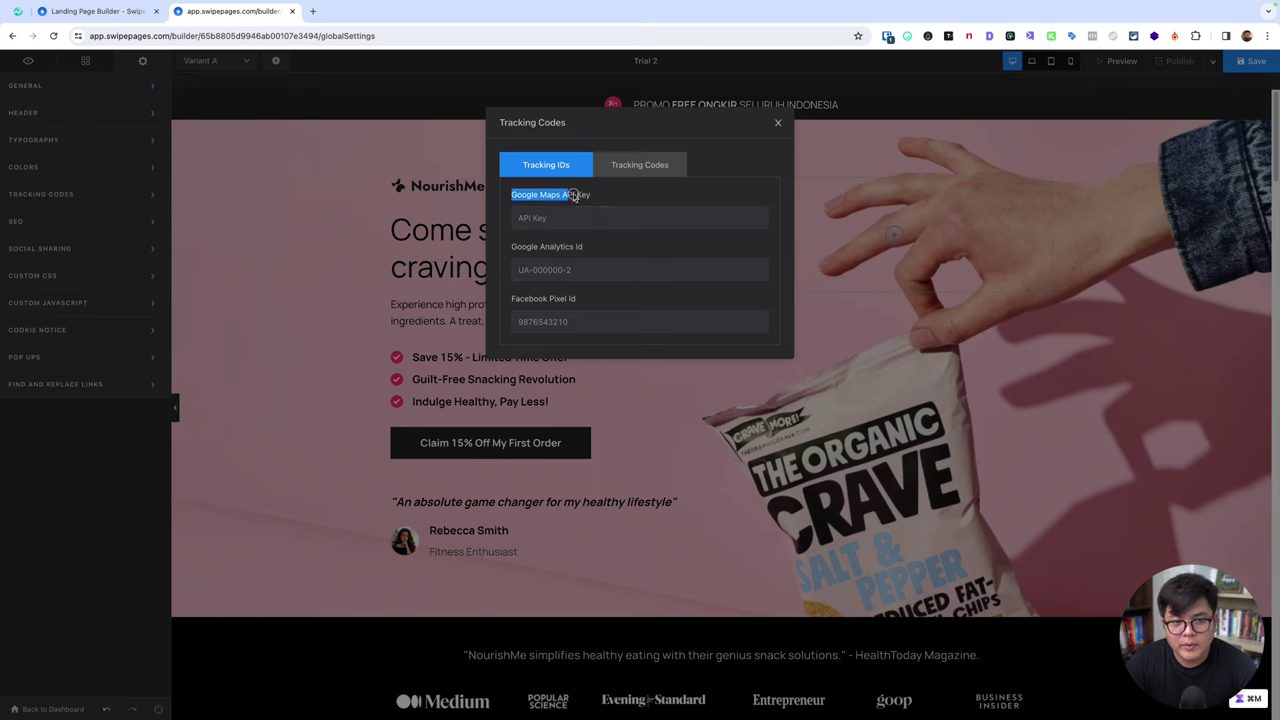
left_click(604, 196)
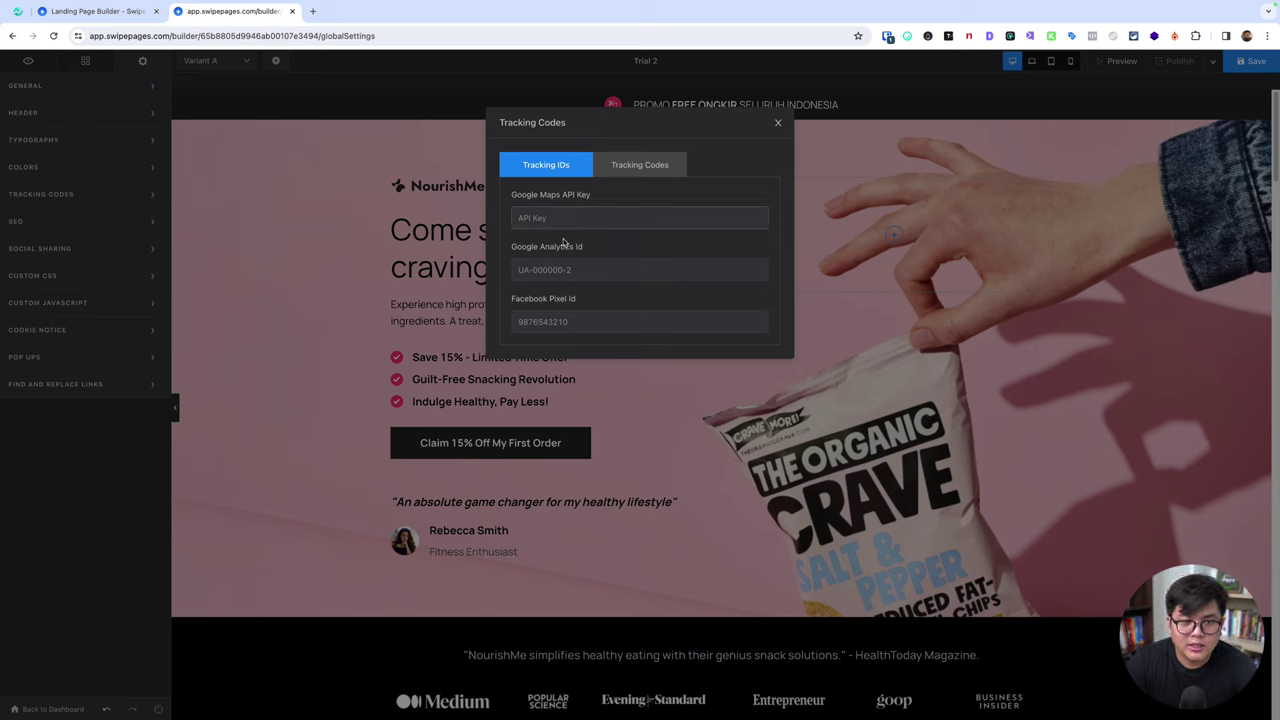
left_click(541, 319)
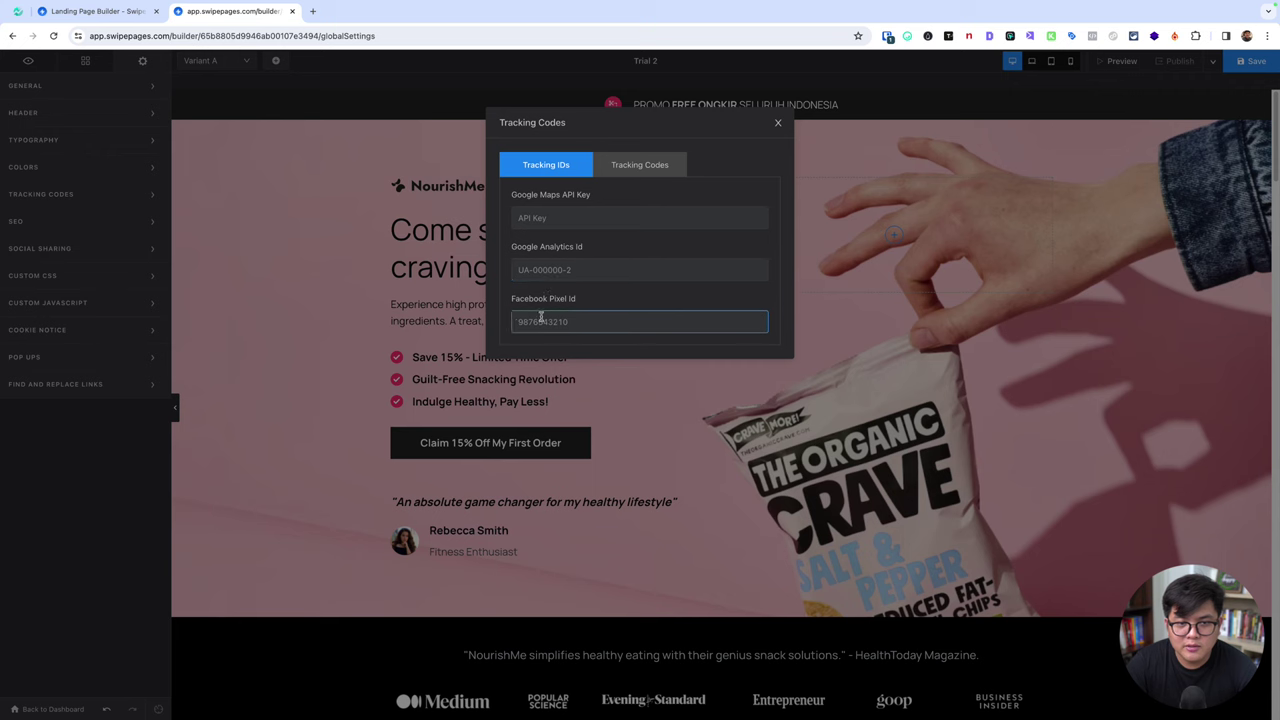
- Check the Head, Body Start and Body End code tabs, then switch to Social Sharing
left_click(631, 169)
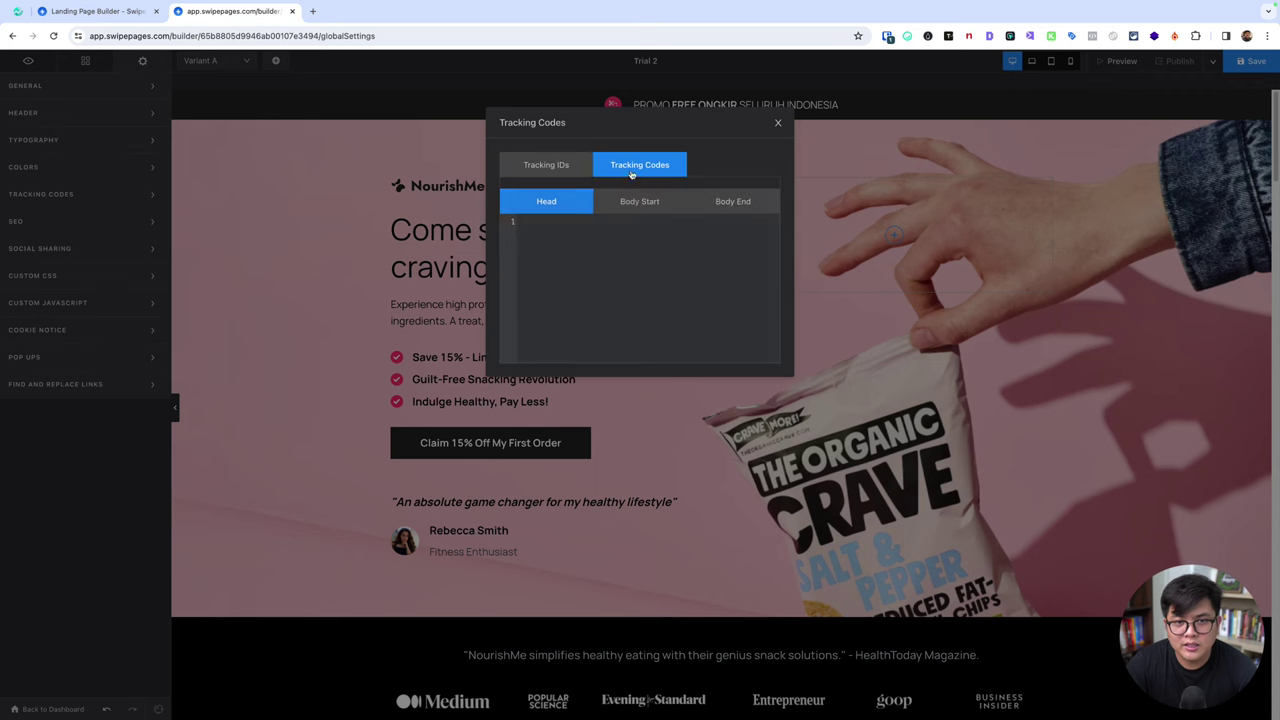
left_click(650, 207)
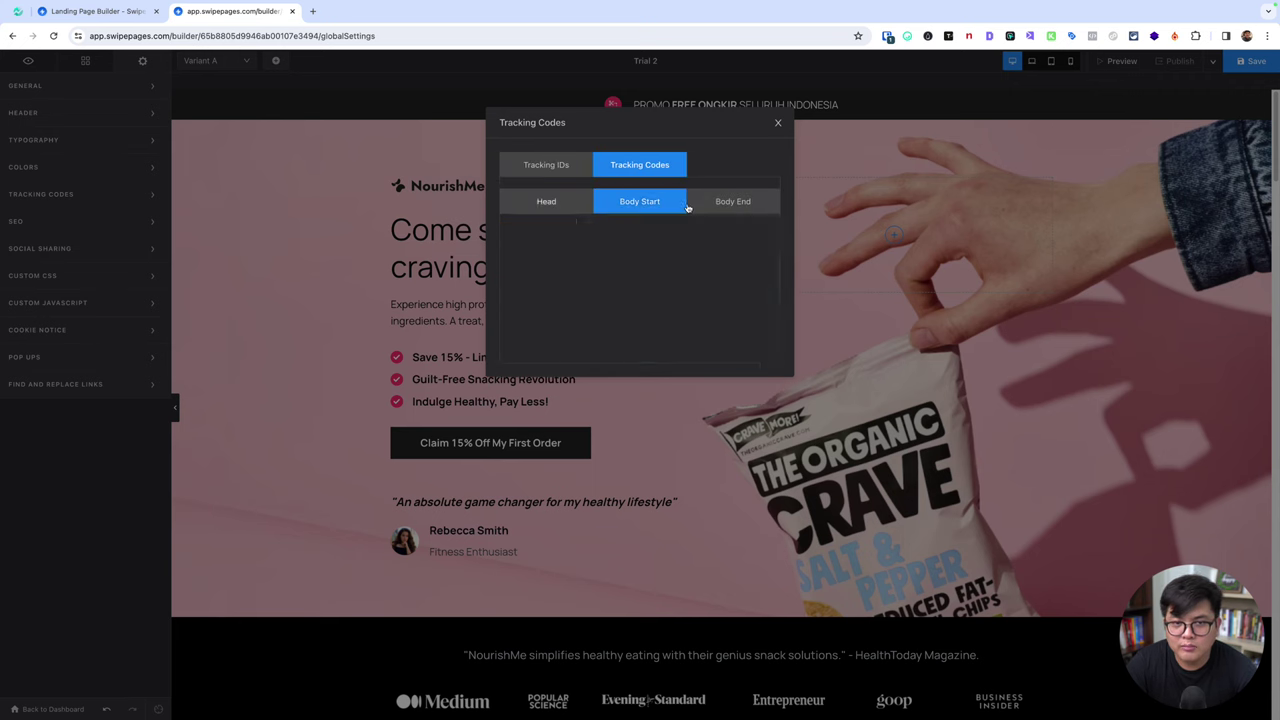
left_click(739, 207)
left_click(570, 210)
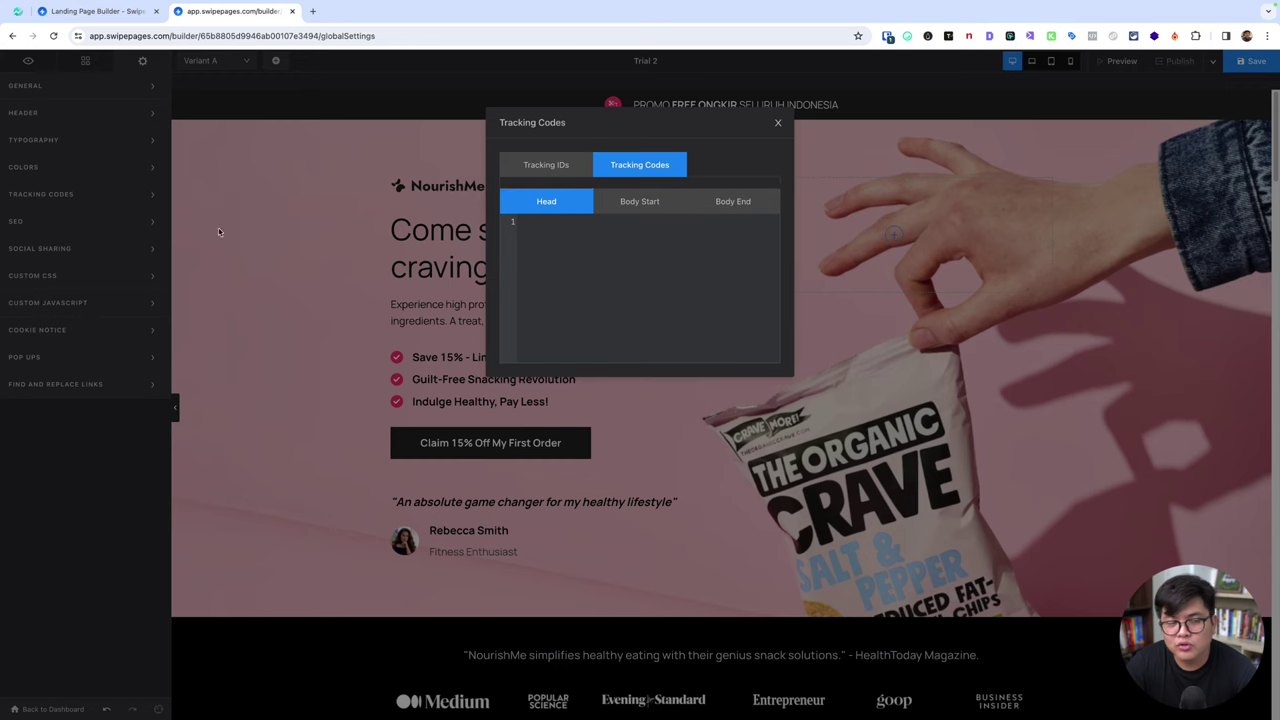
left_click(411, 197)
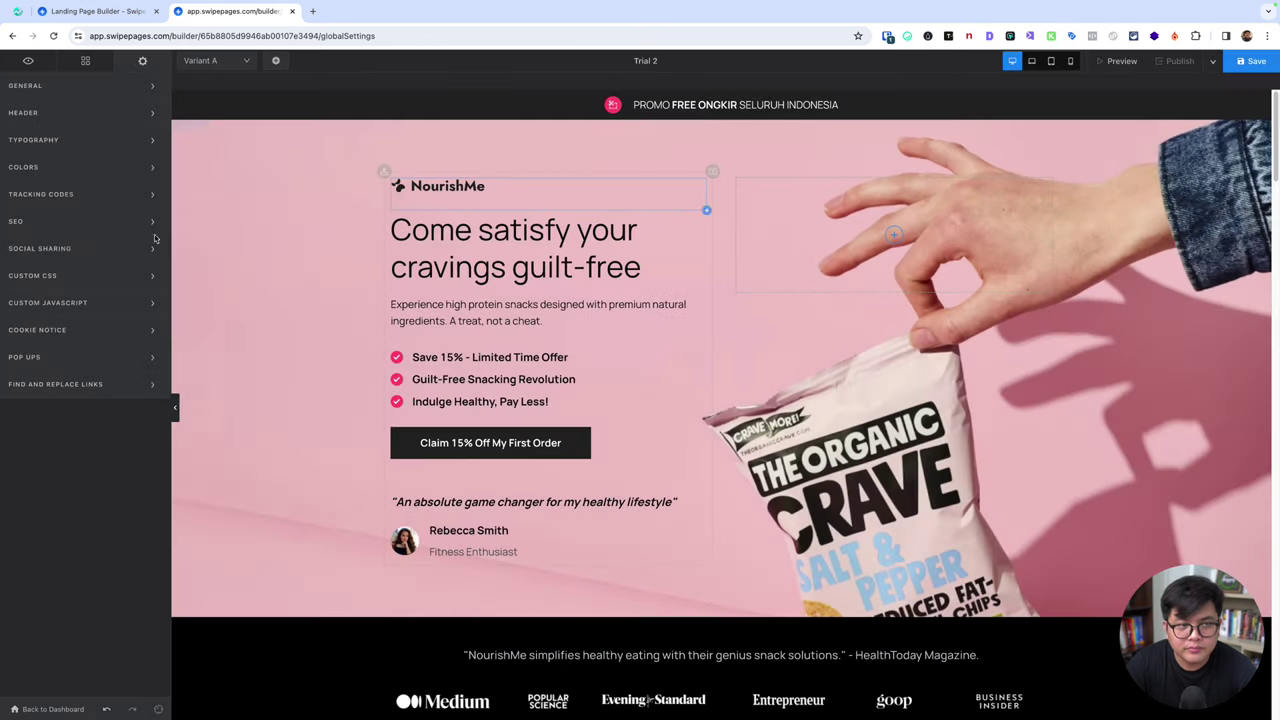
left_click(52, 249)
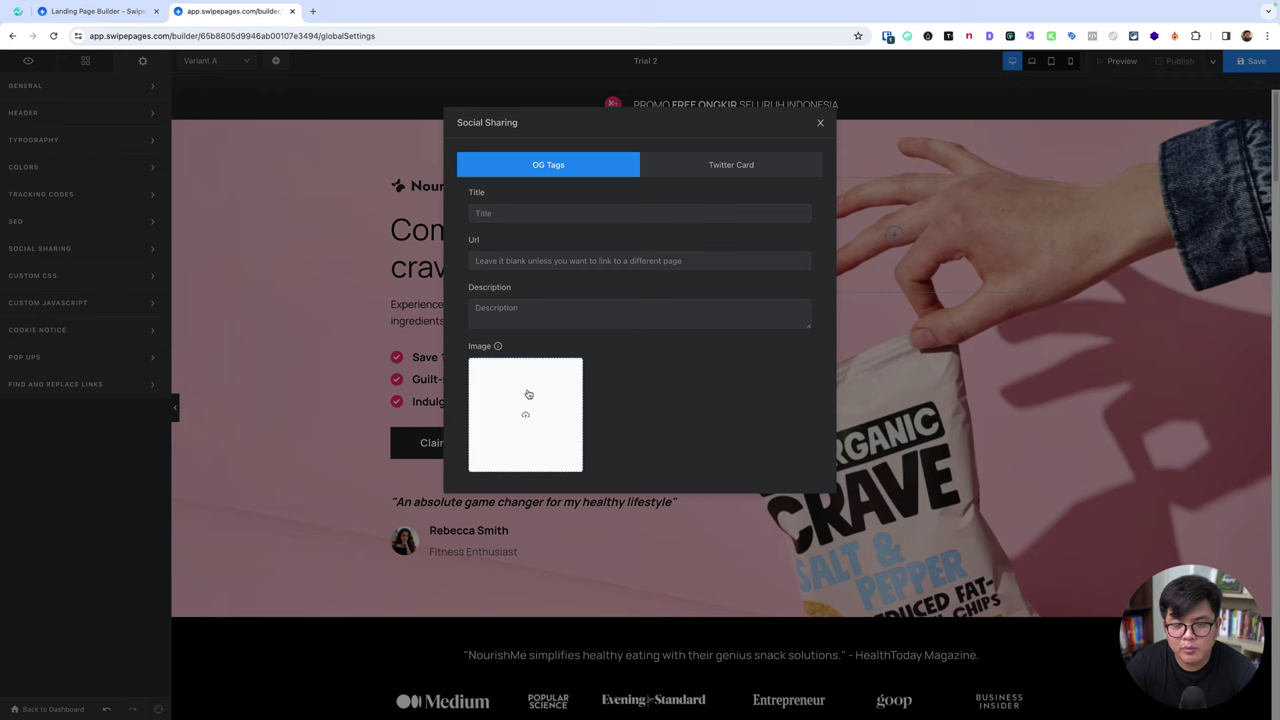
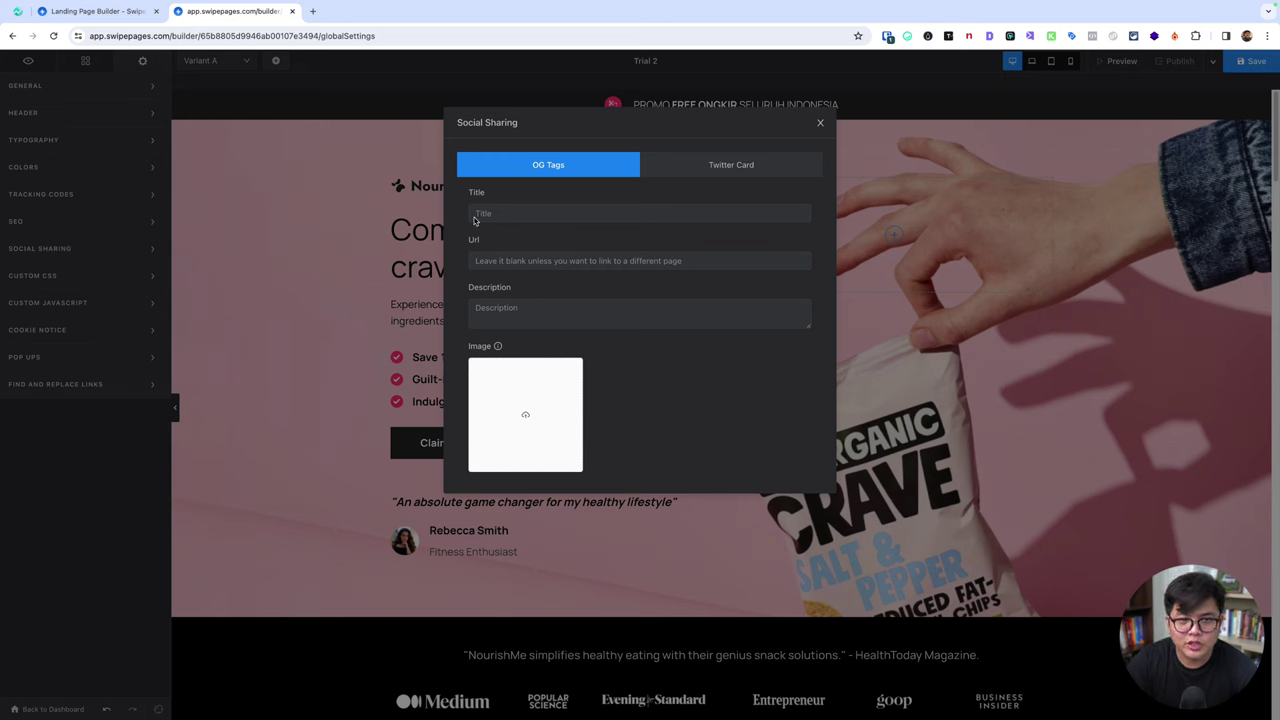
- Look over the Twitter card and OG tag sharing fields, then close Social Sharing
left_click(678, 168)
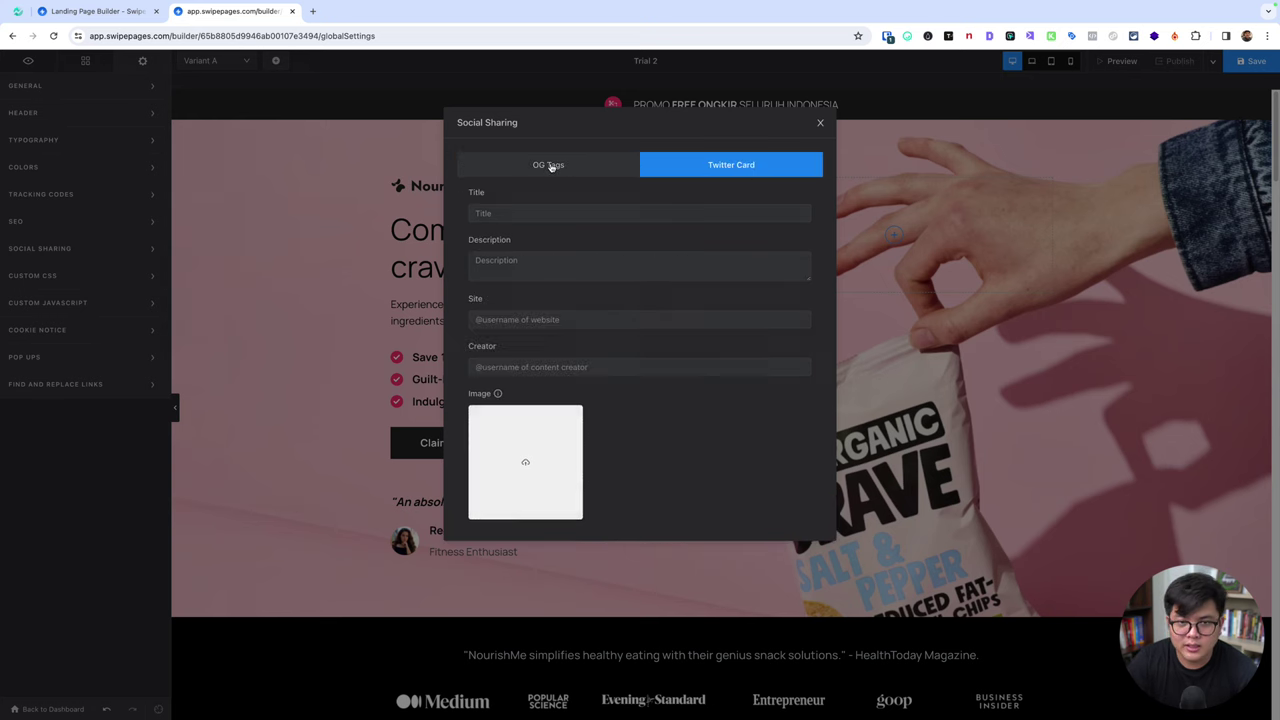
left_click(548, 165)
left_click(820, 123)
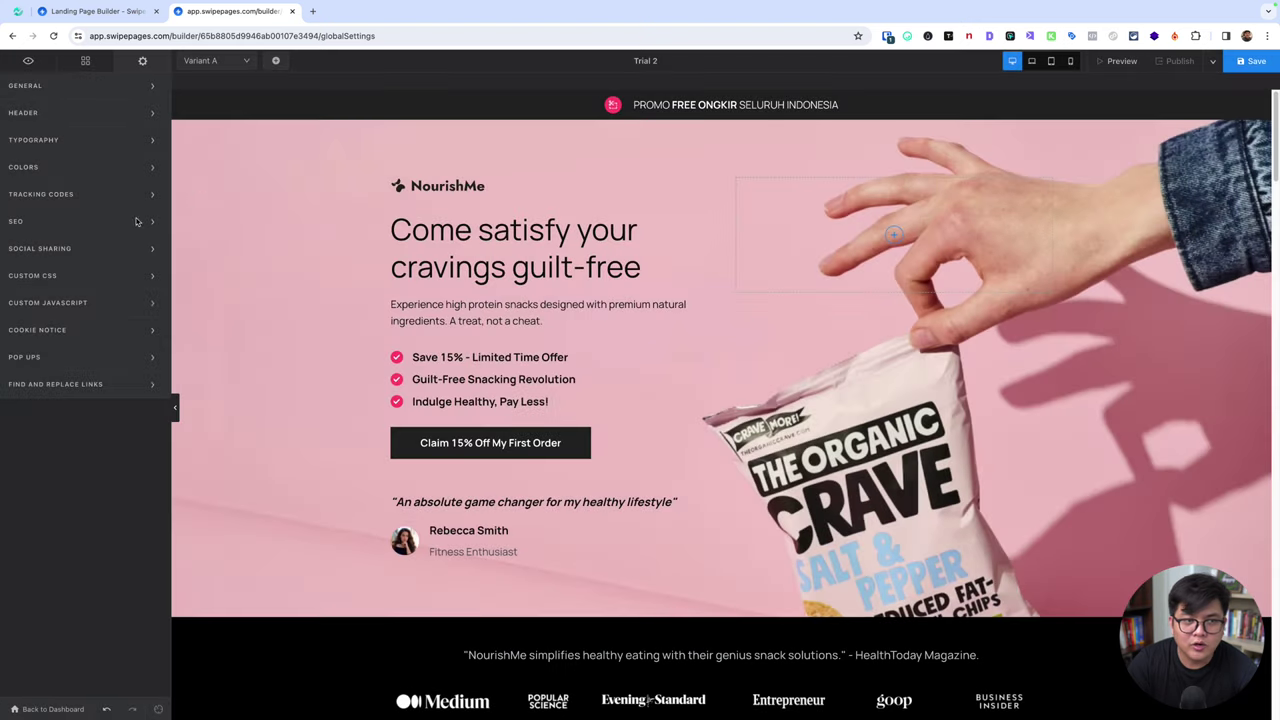
- Check the Custom CSS, Custom JavaScript and Tracking Codes settings, leaving them unchanged
left_click(54, 278)
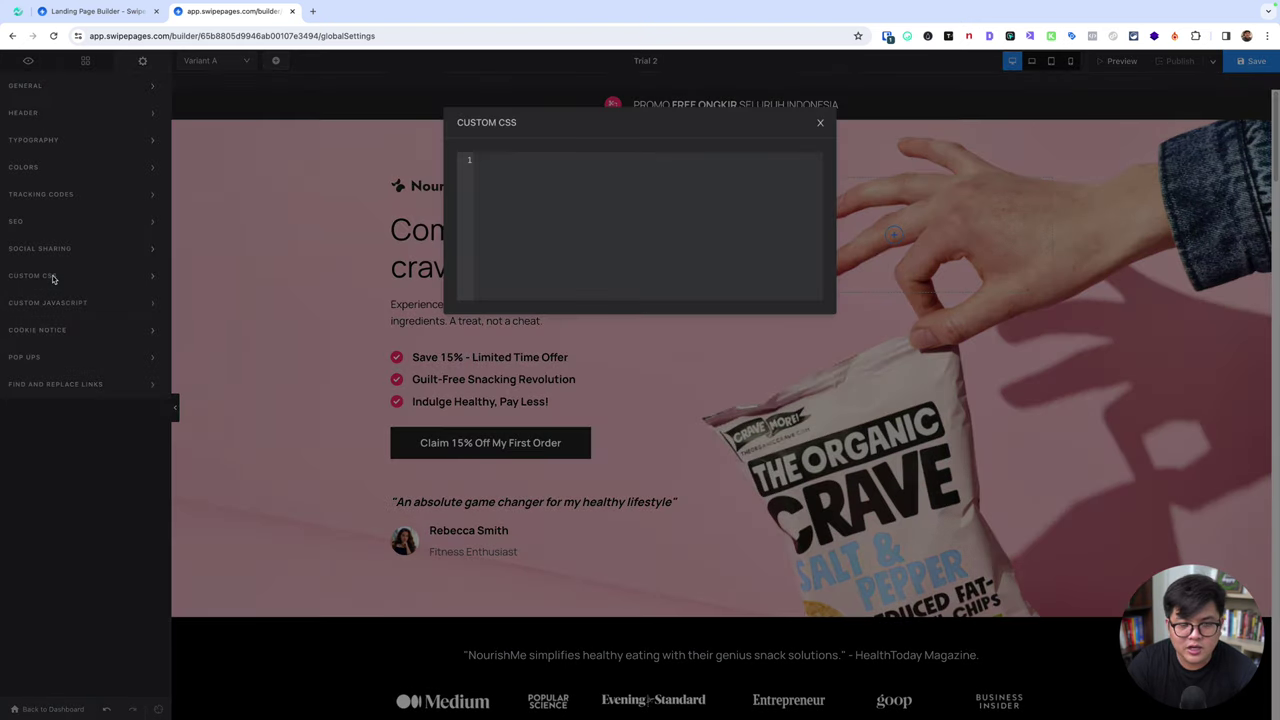
left_click(45, 302)
left_click(45, 302)
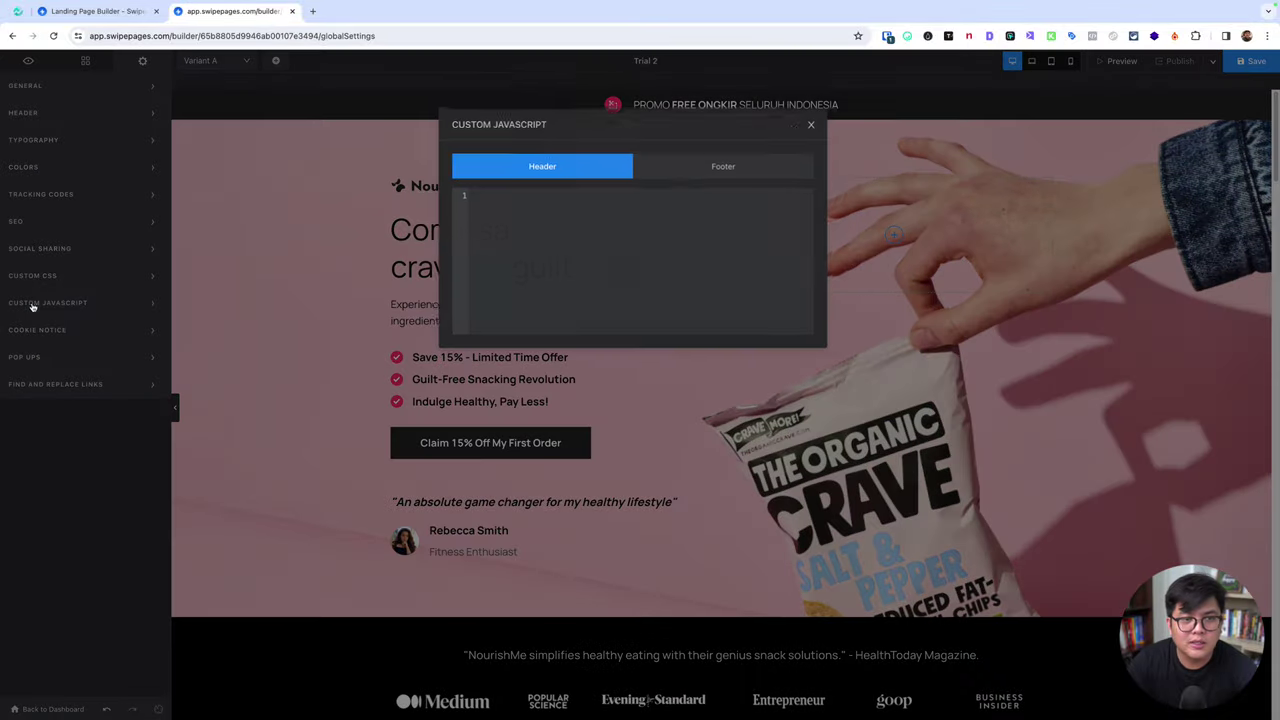
left_click(680, 165)
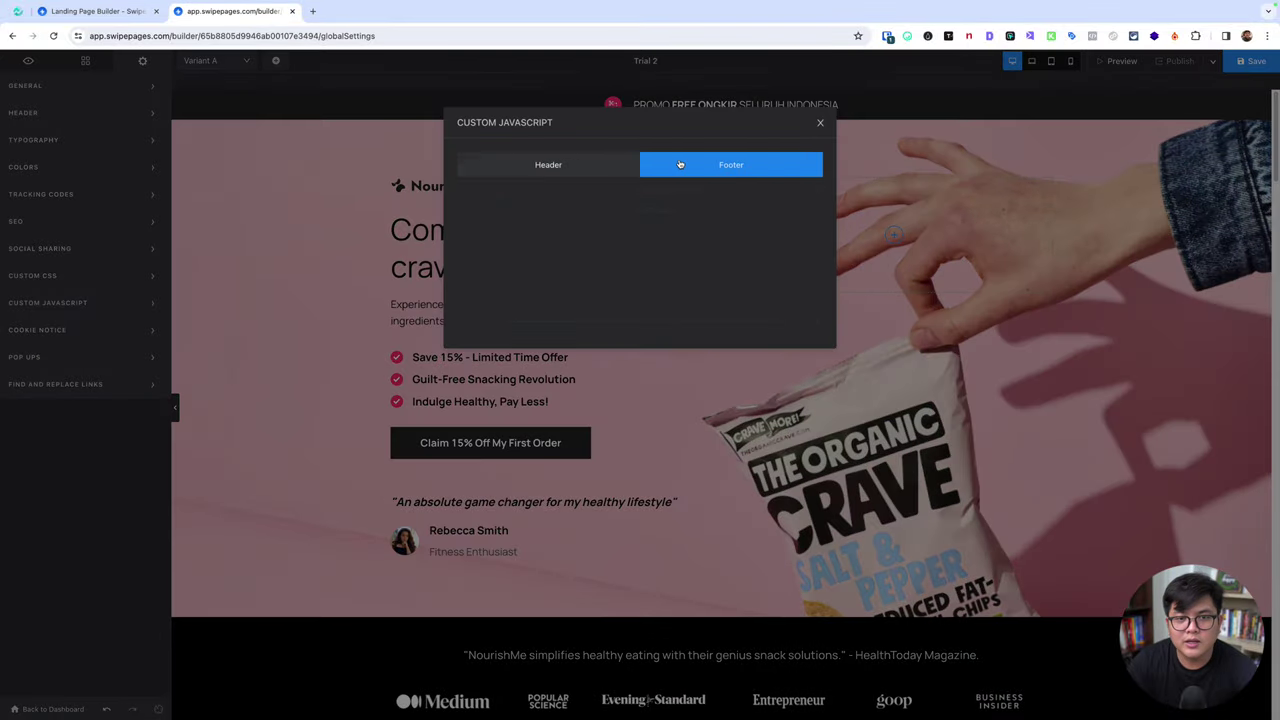
left_click(818, 124)
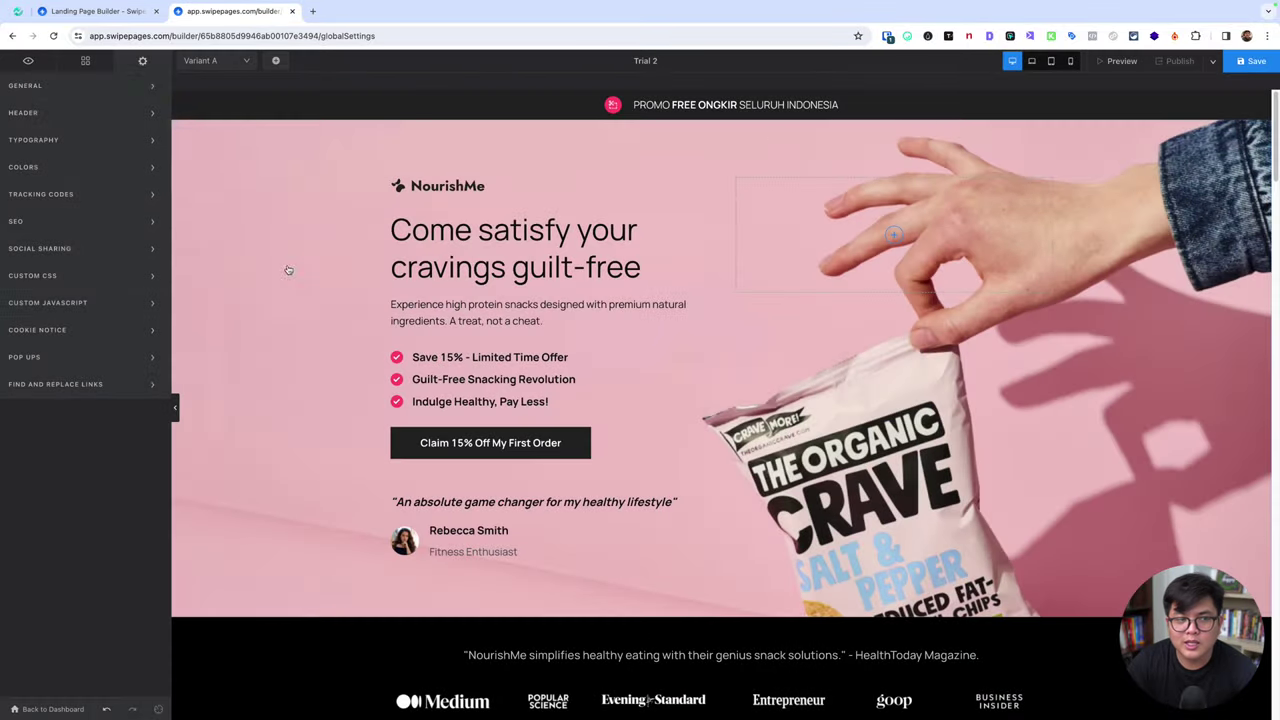
left_click(70, 194)
left_click(58, 303)
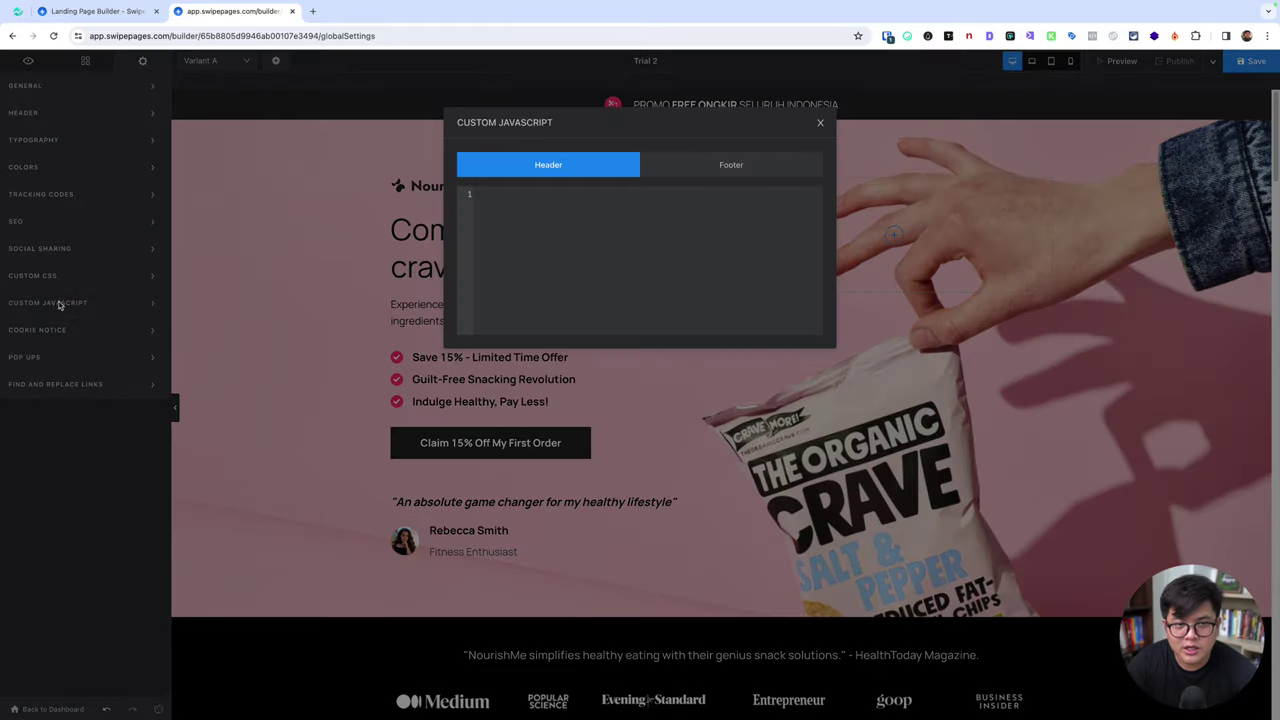
left_click(54, 320)
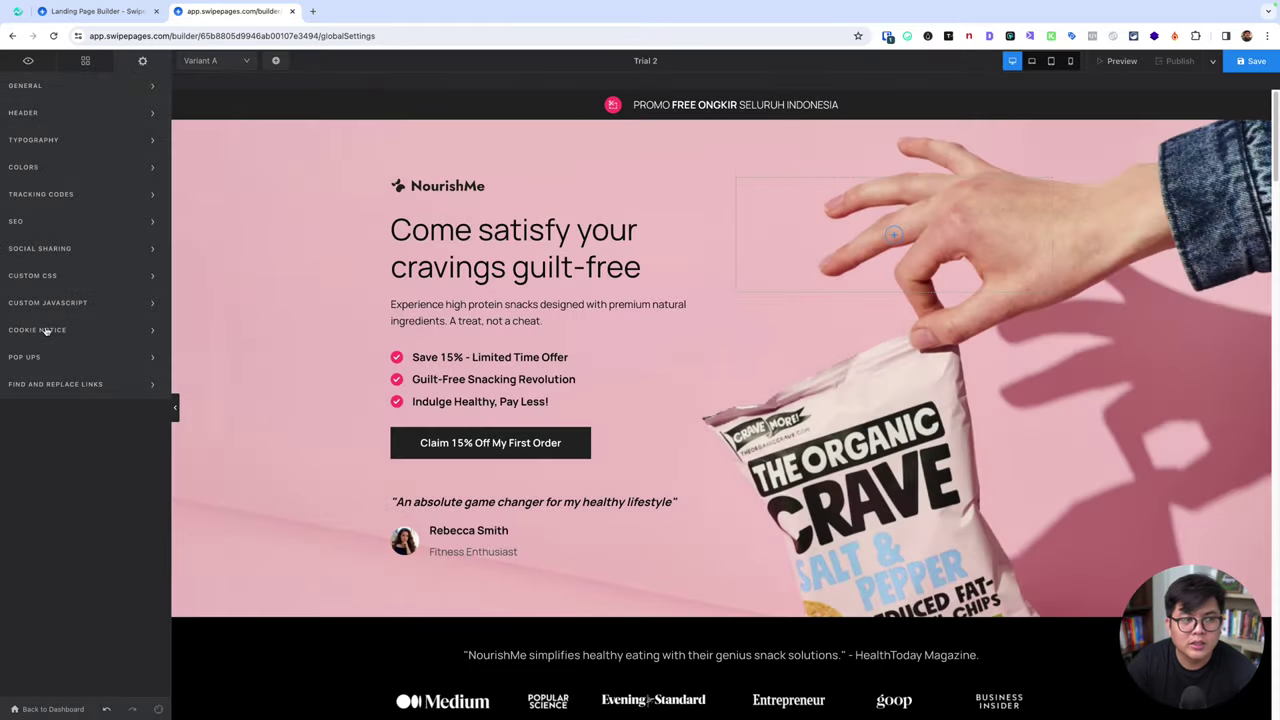
- Switch the cookie notice banner on and back off, then return to Settings
left_click(46, 330)
left_click(149, 120)
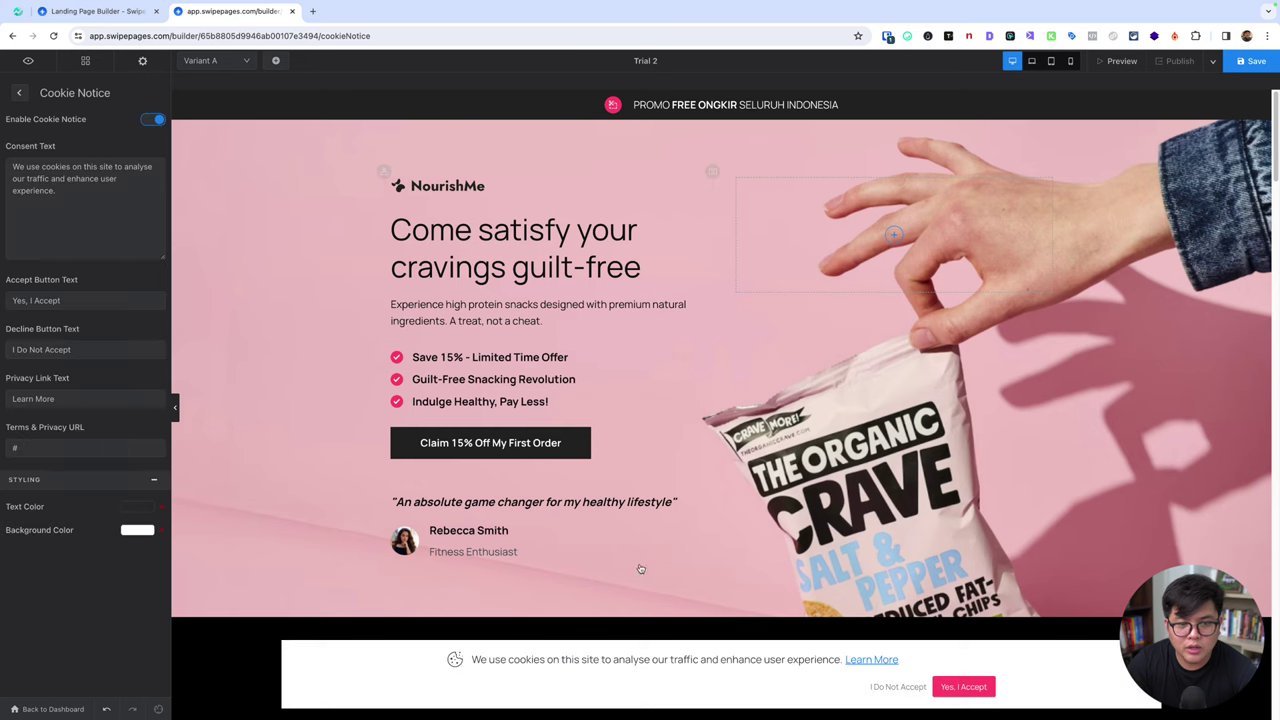
scroll(965, 690, "down", 5)
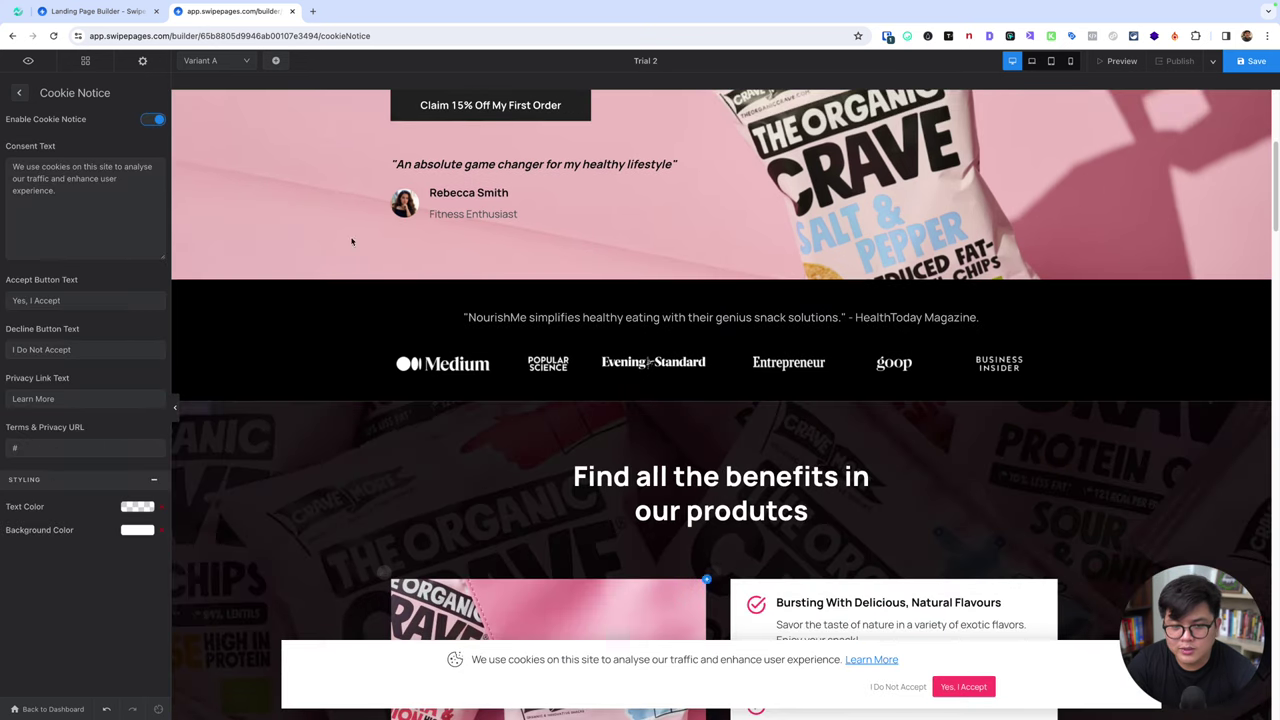
left_click(157, 120)
left_click(18, 92)
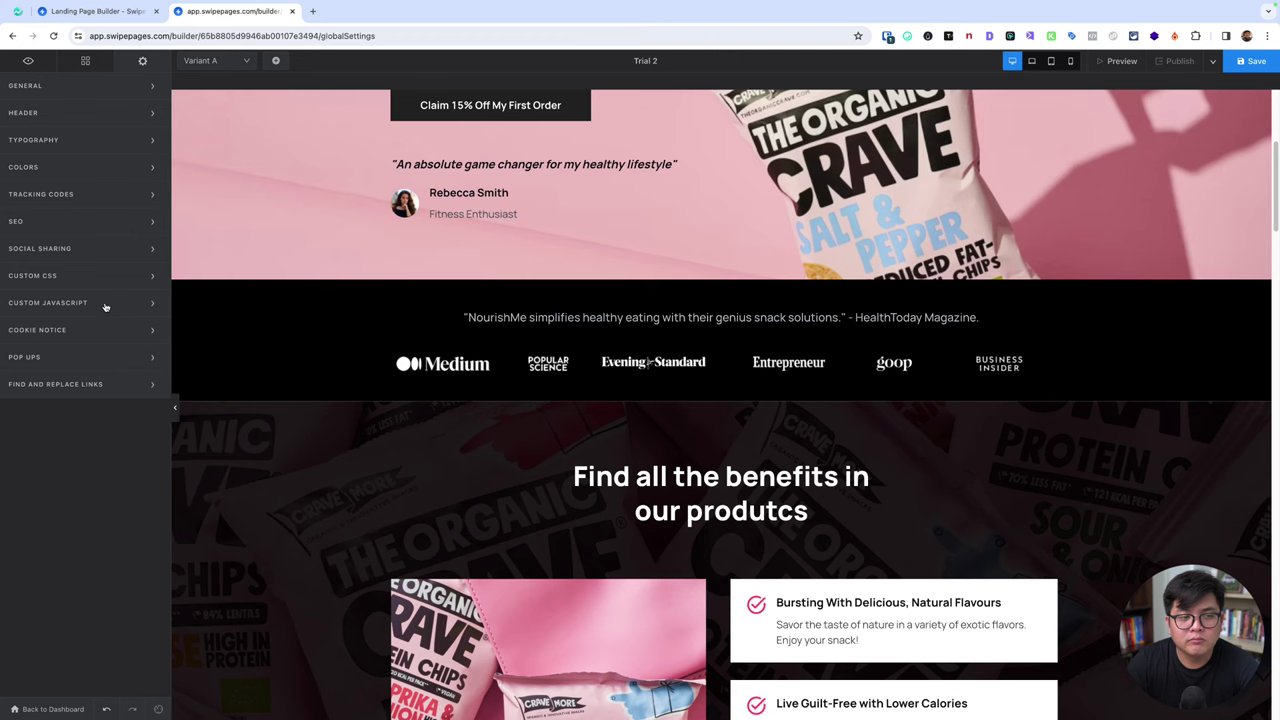
- Create a test pop-up named 'P' from the Pop Ups settings
left_click(93, 357)
left_click(112, 136)
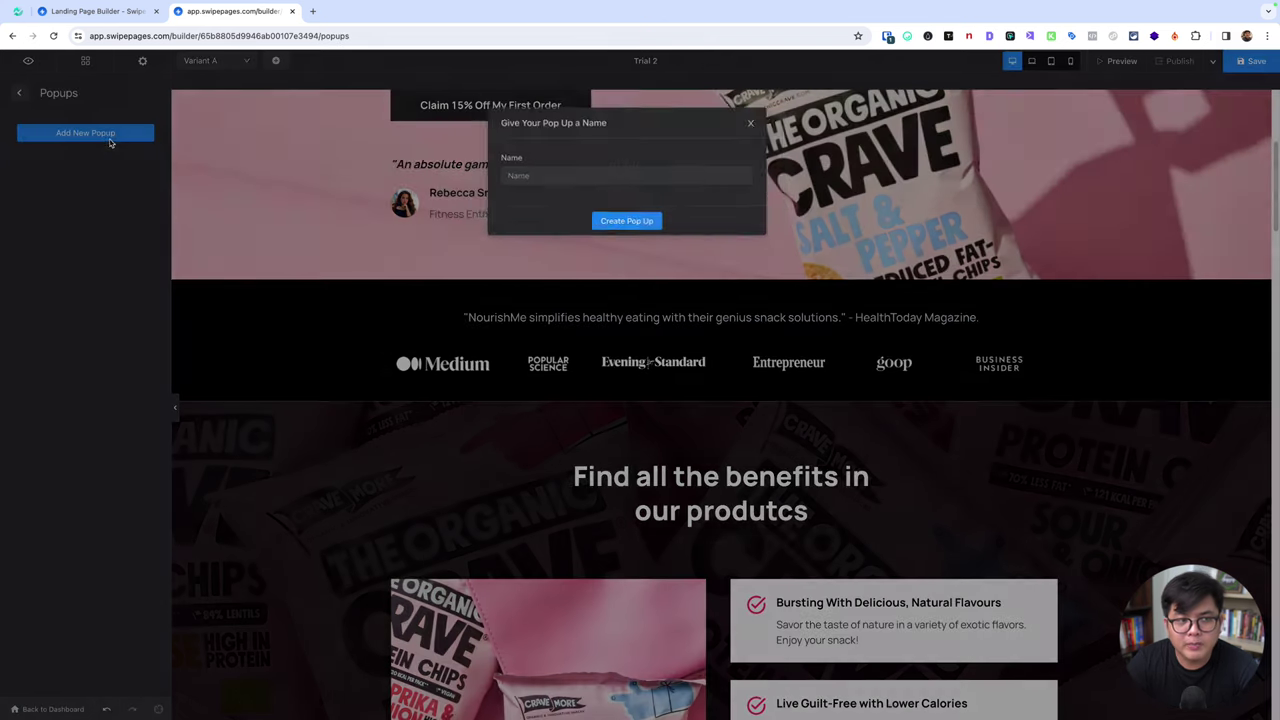
left_click(533, 180)
type("Pop up")
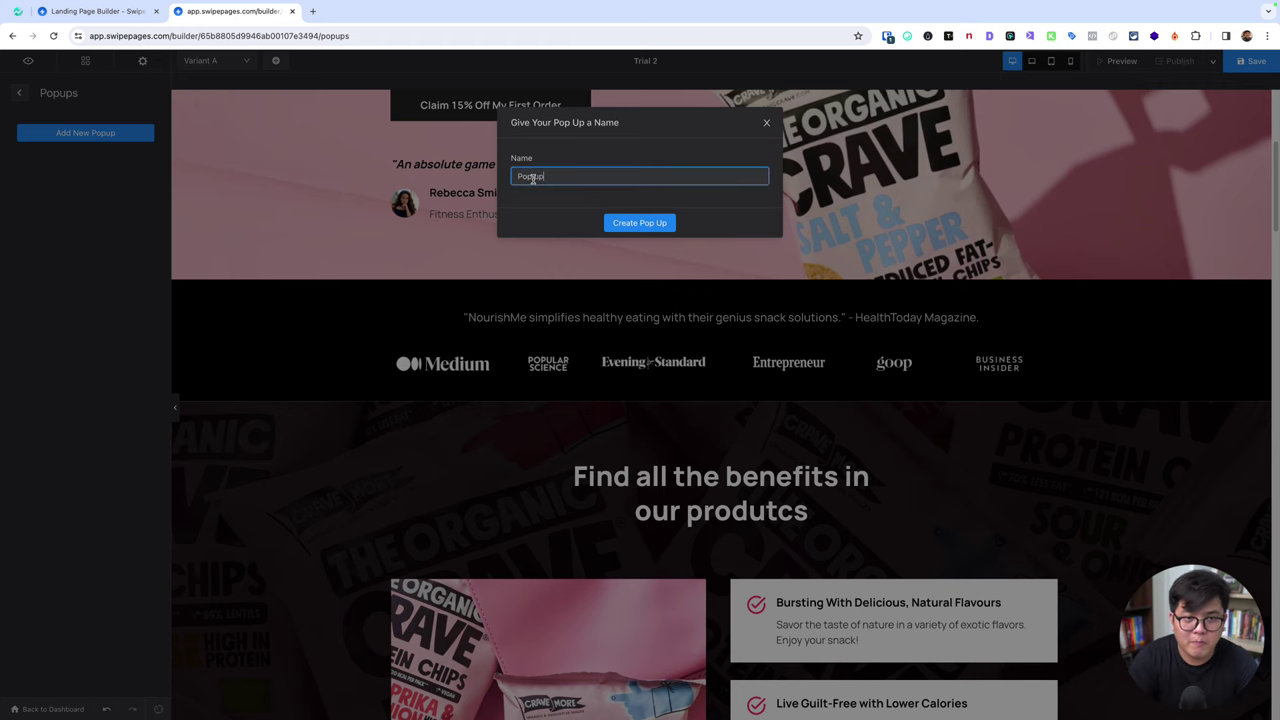
left_click(626, 219)
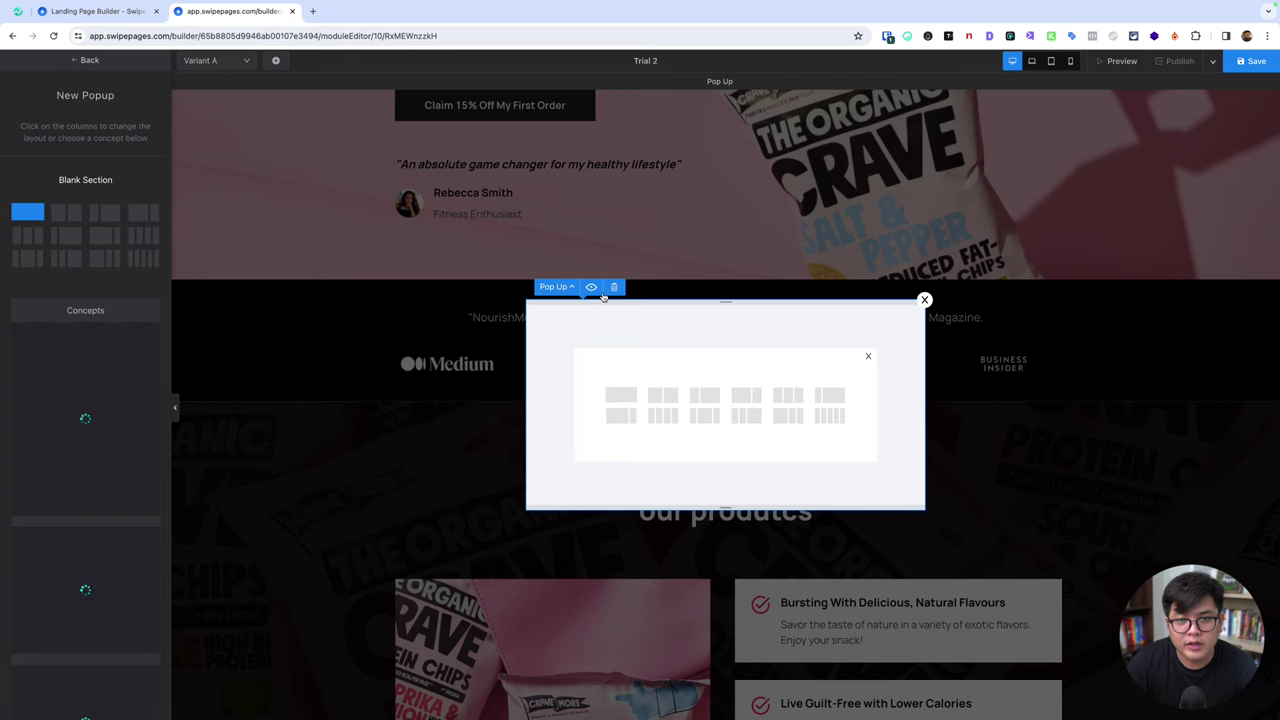
- Give the test pop-up a single-column layout, remove its empty row, and close the editor
left_click(620, 395)
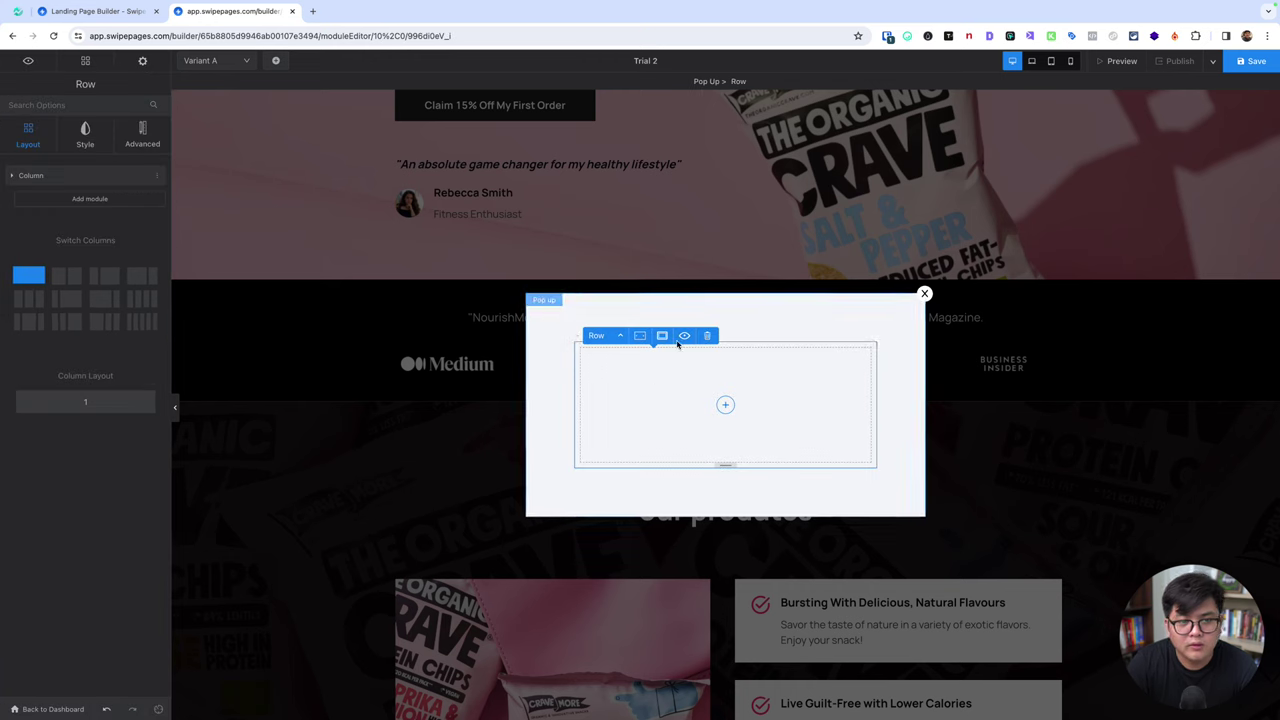
left_click(707, 335)
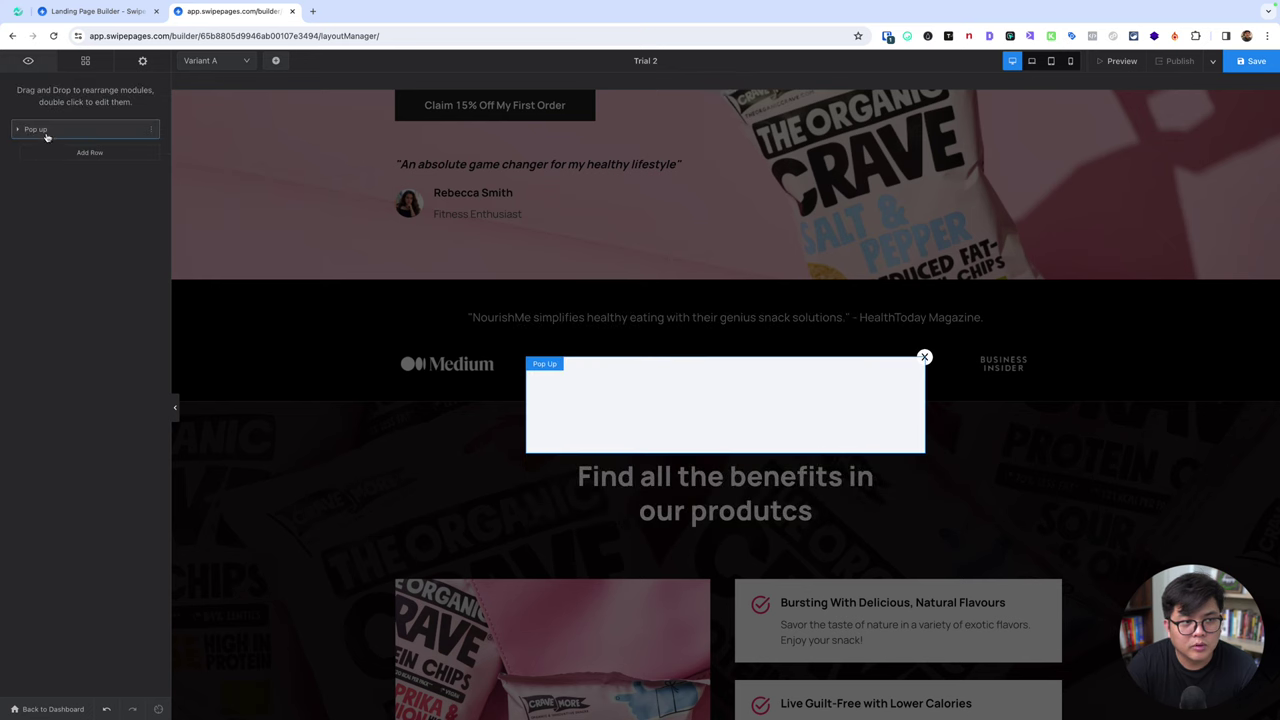
left_click(85, 61)
left_click(142, 61)
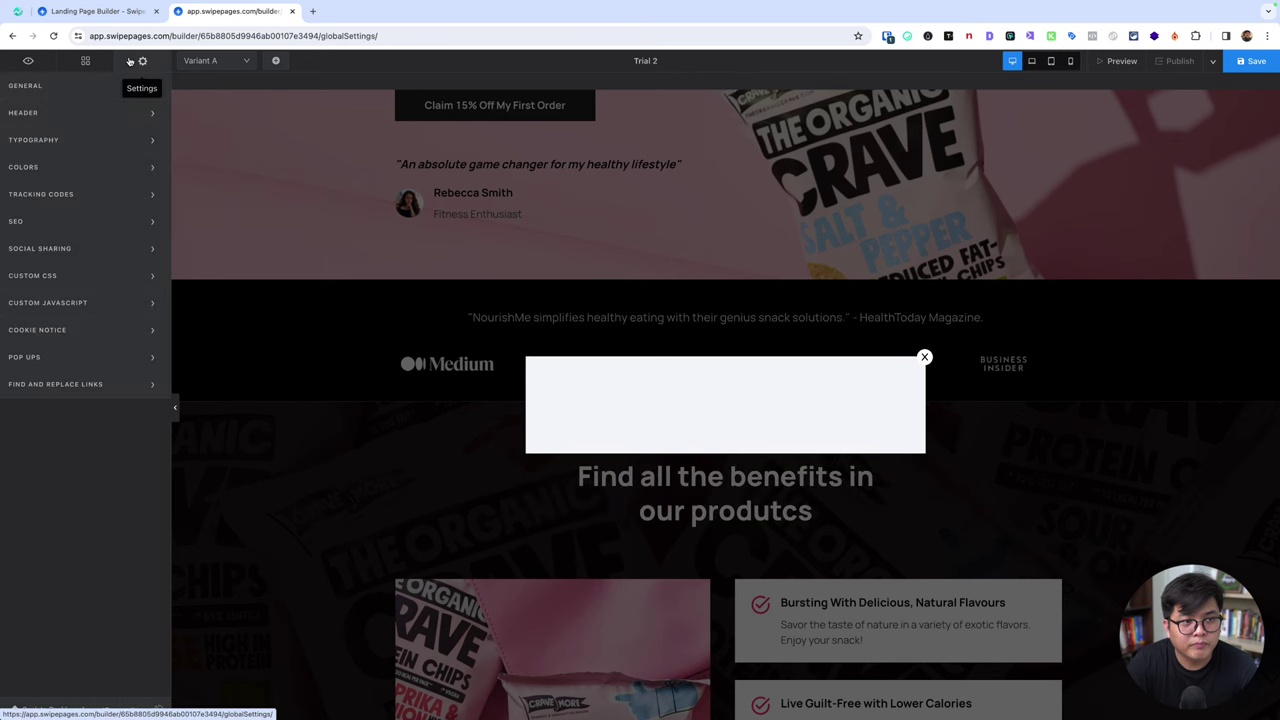
left_click(33, 61)
left_click(924, 357)
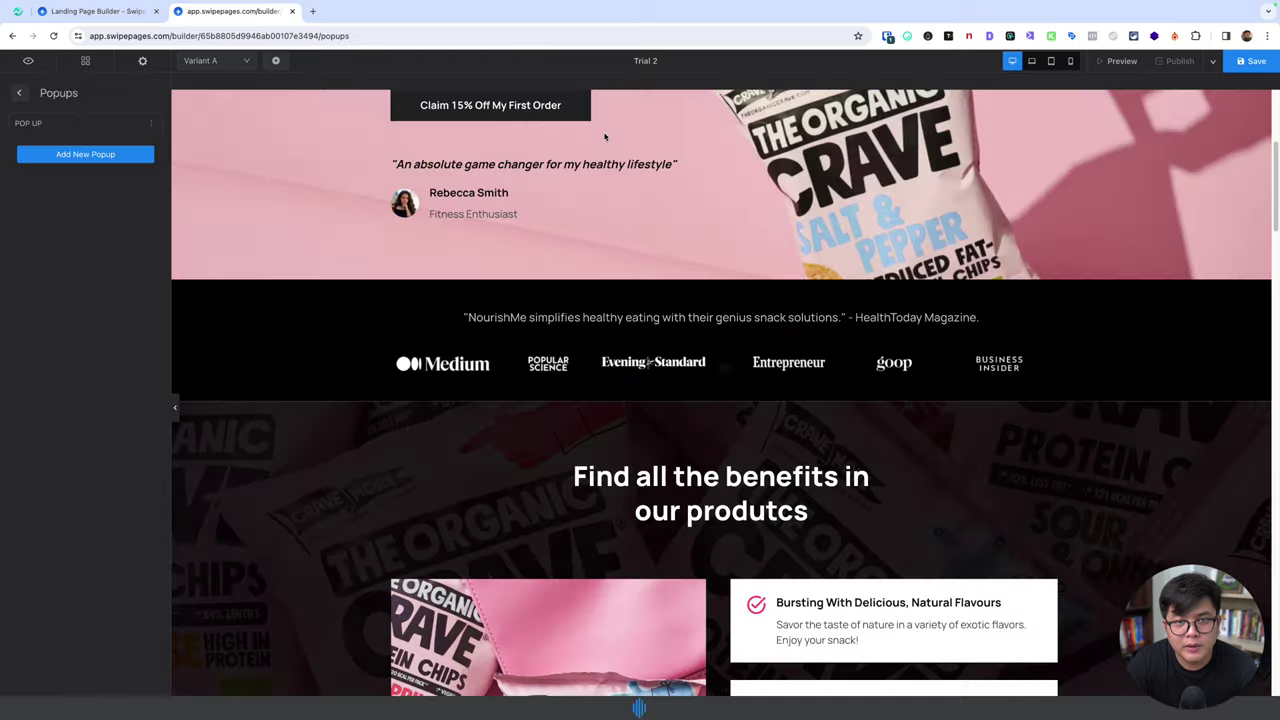
- Delete the trial pop-up and start adding another new pop-up
left_click(150, 122)
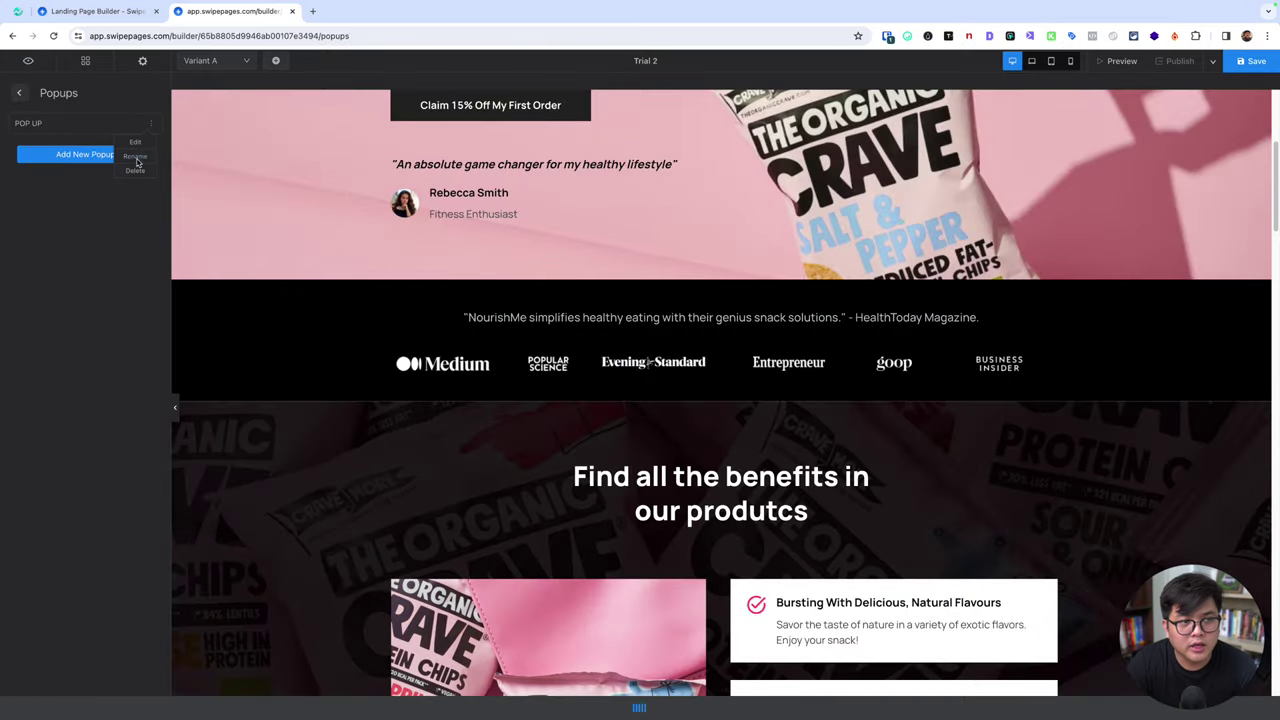
left_click(136, 170)
left_click(142, 61)
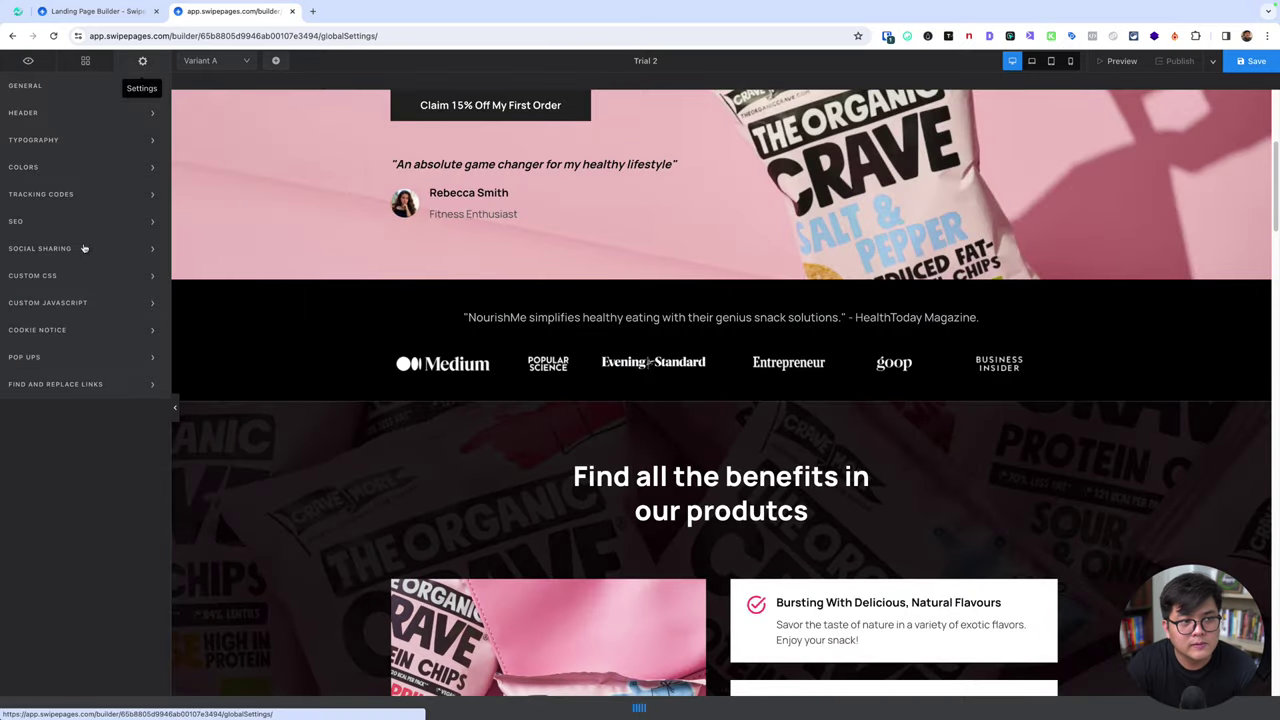
left_click(60, 352)
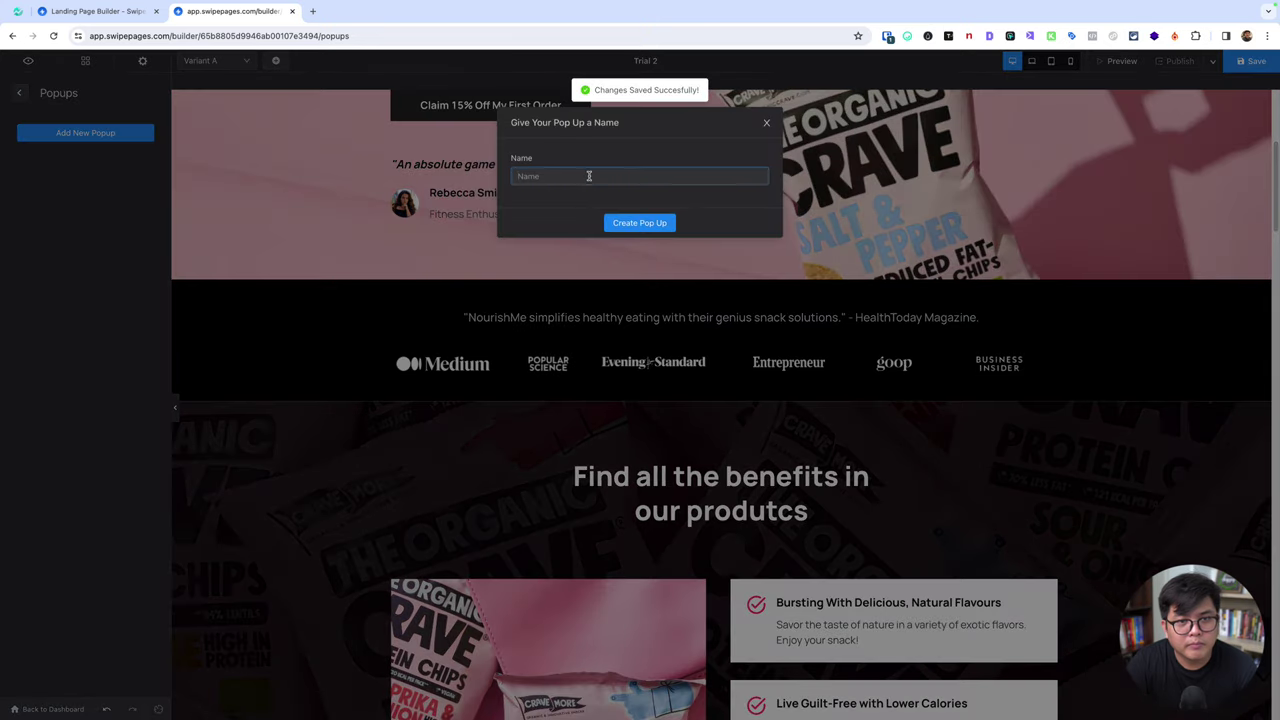
- Name the new pop-up 'Pop 1' and create it
left_click(590, 175)
type("Pop 1")
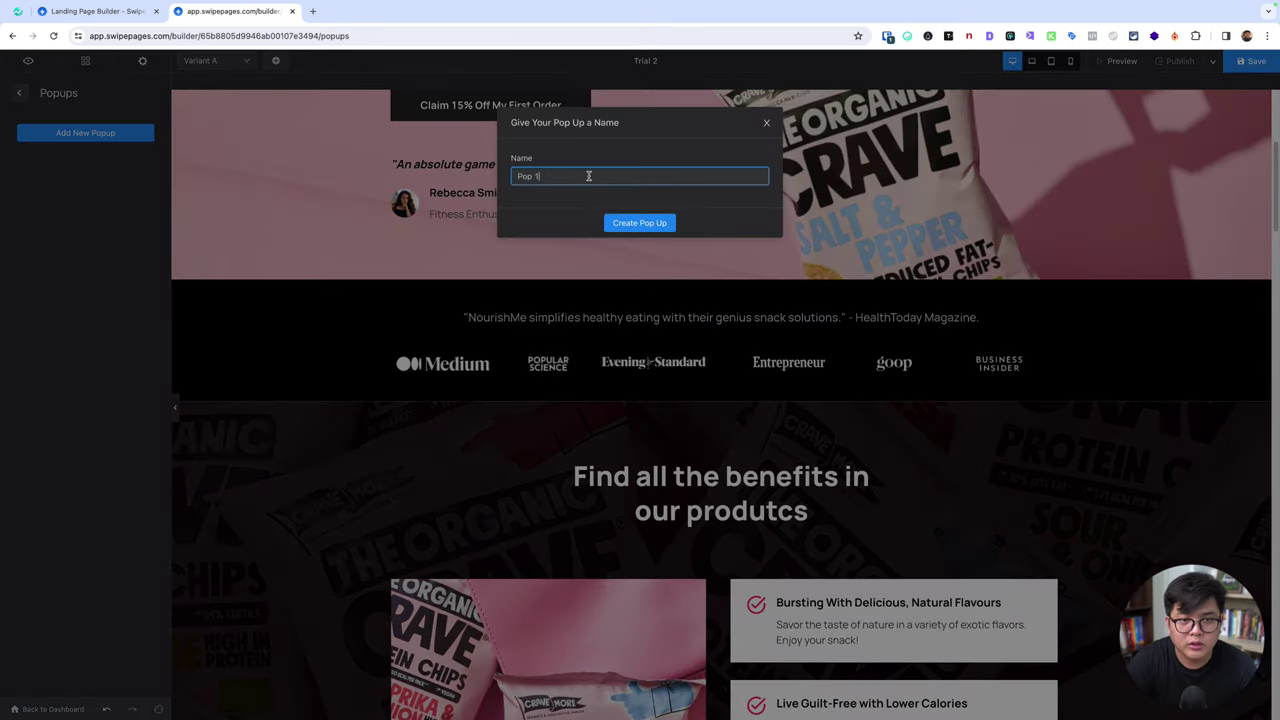
left_click(658, 223)
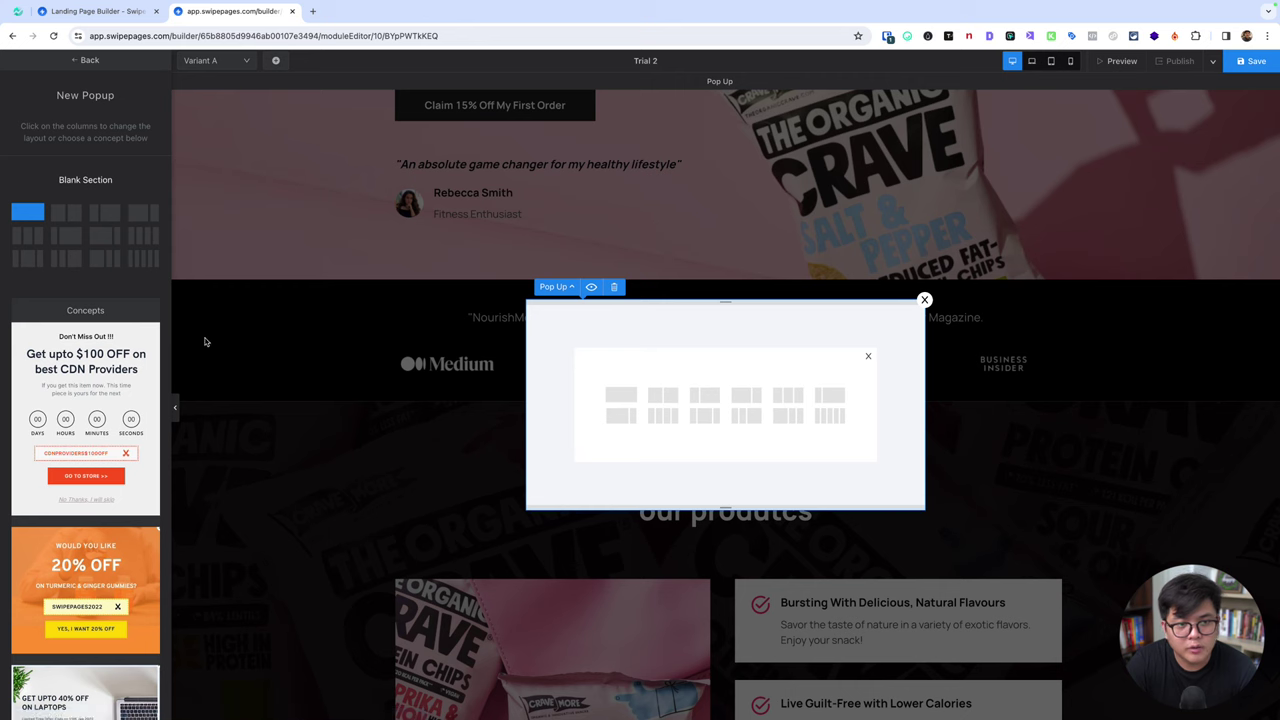
- Browse the pop-up templates, try 'Sign up for a trial class', then apply 'Take $40 off your order!'
scroll(100, 450, "down", 5)
scroll(100, 450, "down", 3)
scroll(85, 380, "up", 10)
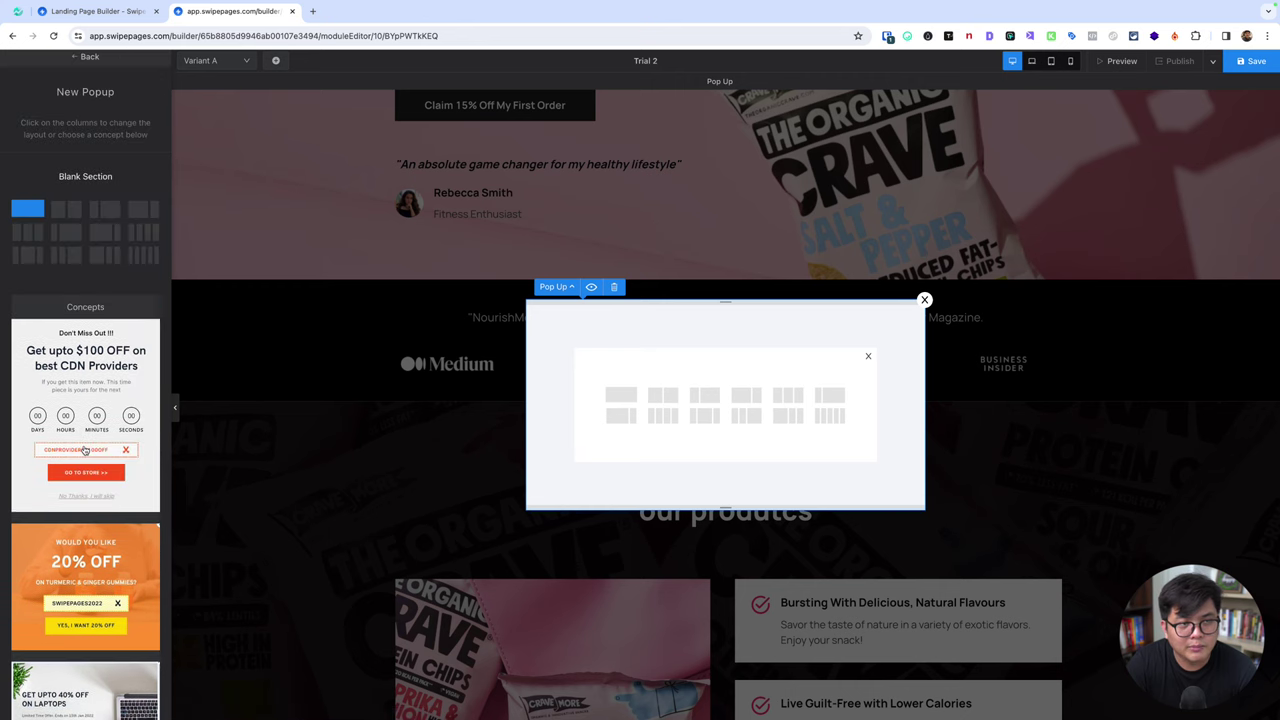
scroll(80, 350, "down", 2)
scroll(80, 360, "down", 3)
scroll(82, 390, "up", 5)
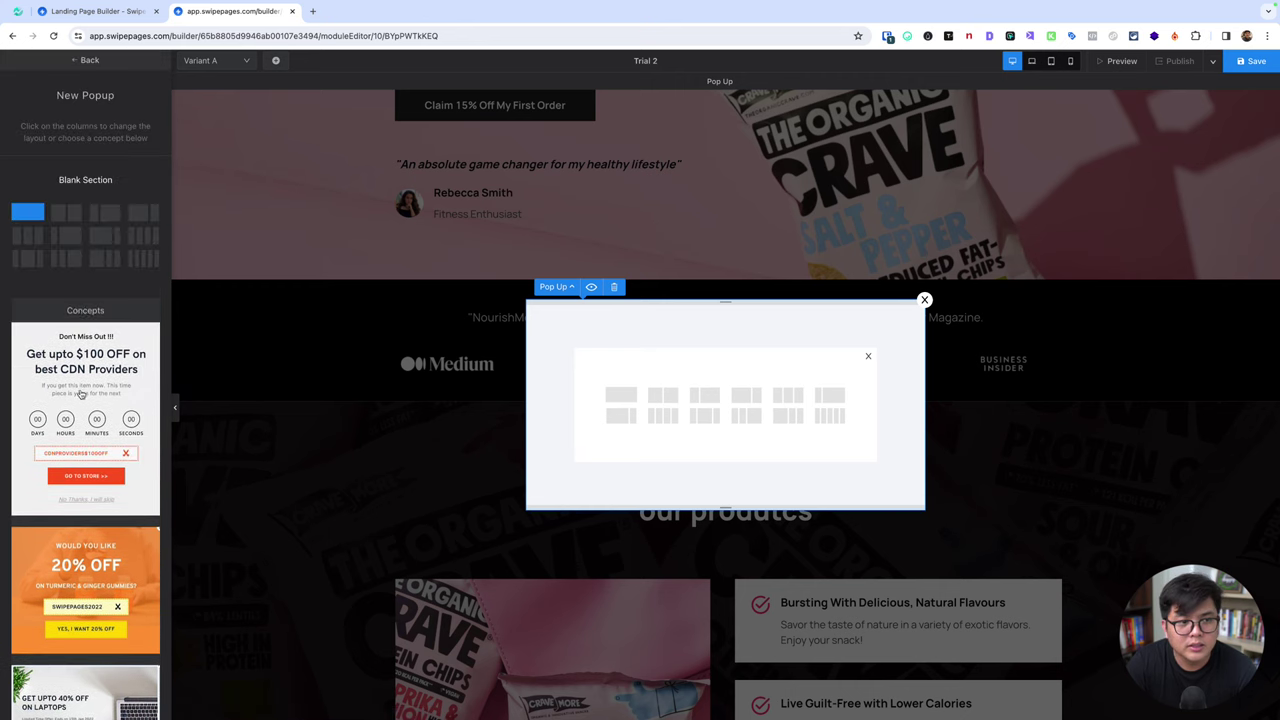
scroll(92, 395, "down", 3)
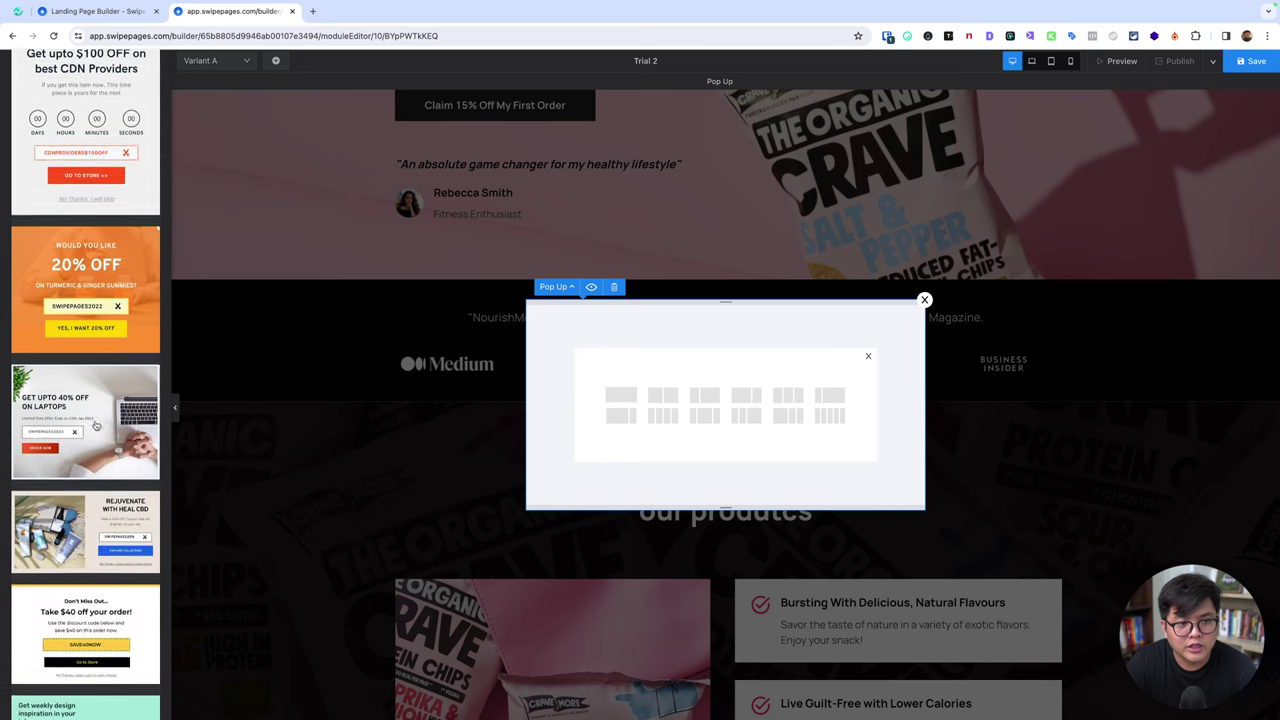
scroll(96, 425, "down", 3)
scroll(96, 425, "down", 3)
scroll(99, 360, "down", 2)
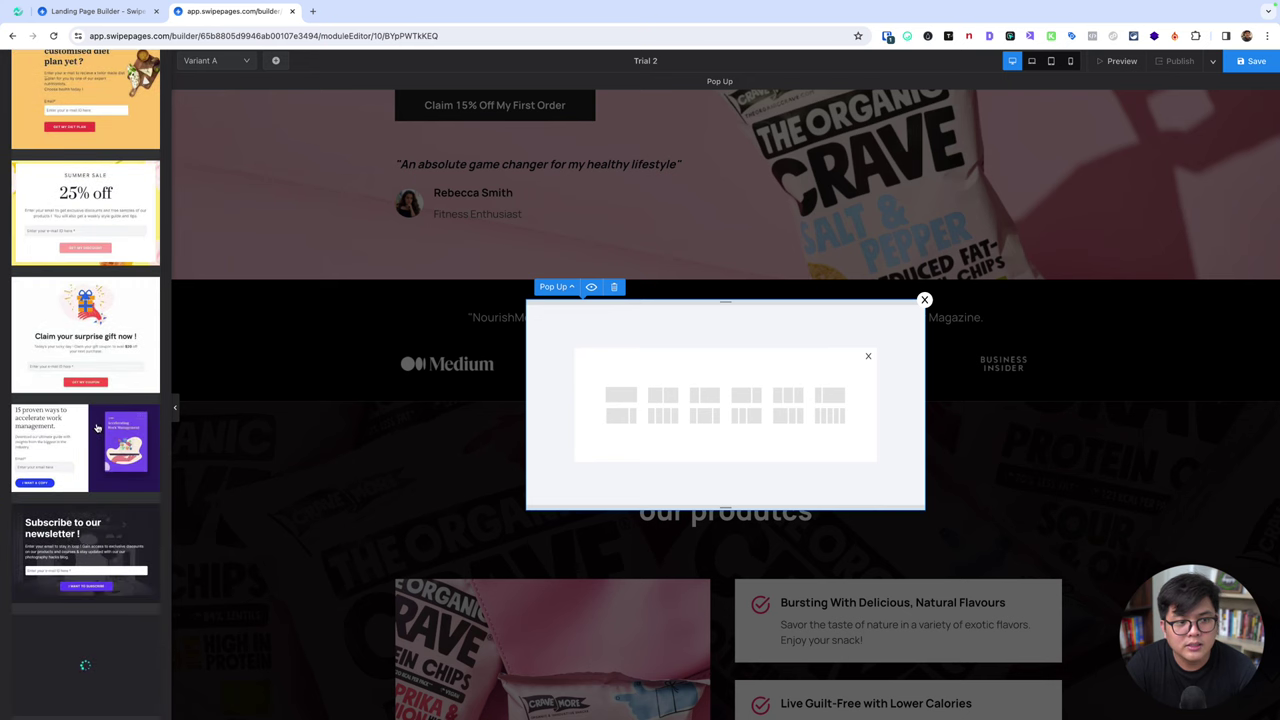
scroll(97, 360, "down", 4)
scroll(99, 375, "up", 3)
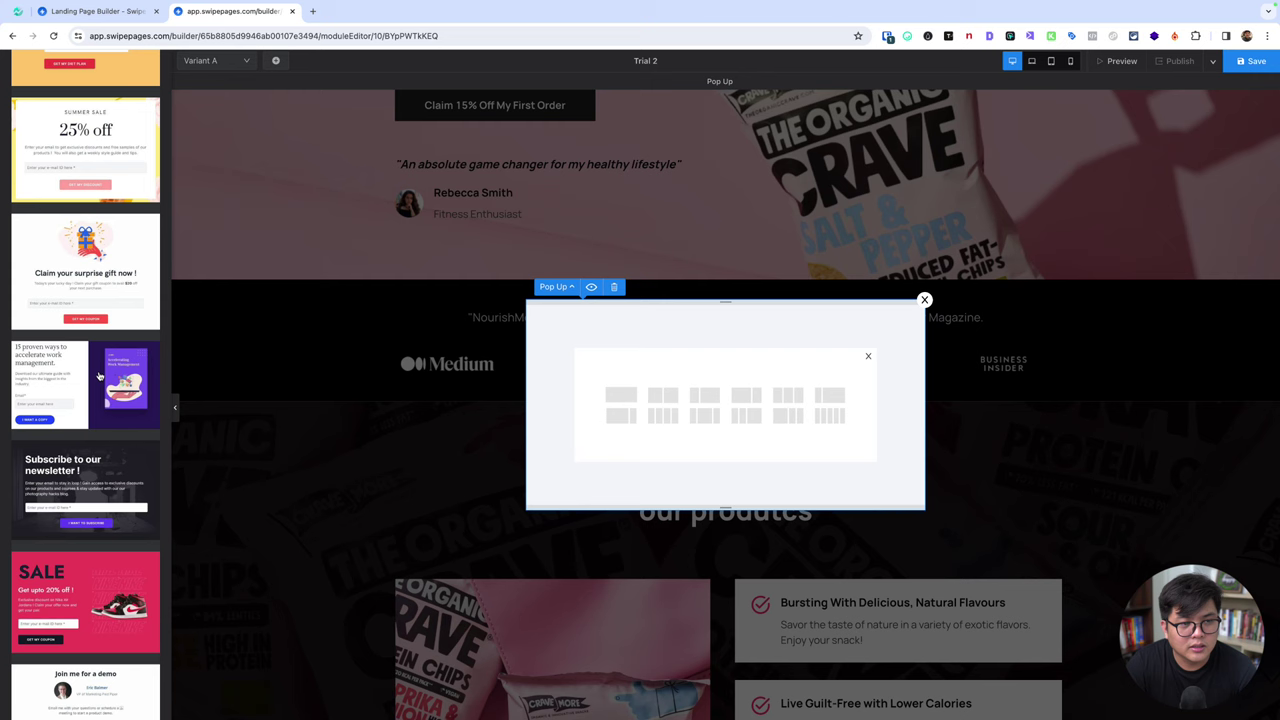
scroll(92, 277, "down", 2)
scroll(90, 300, "down", 2)
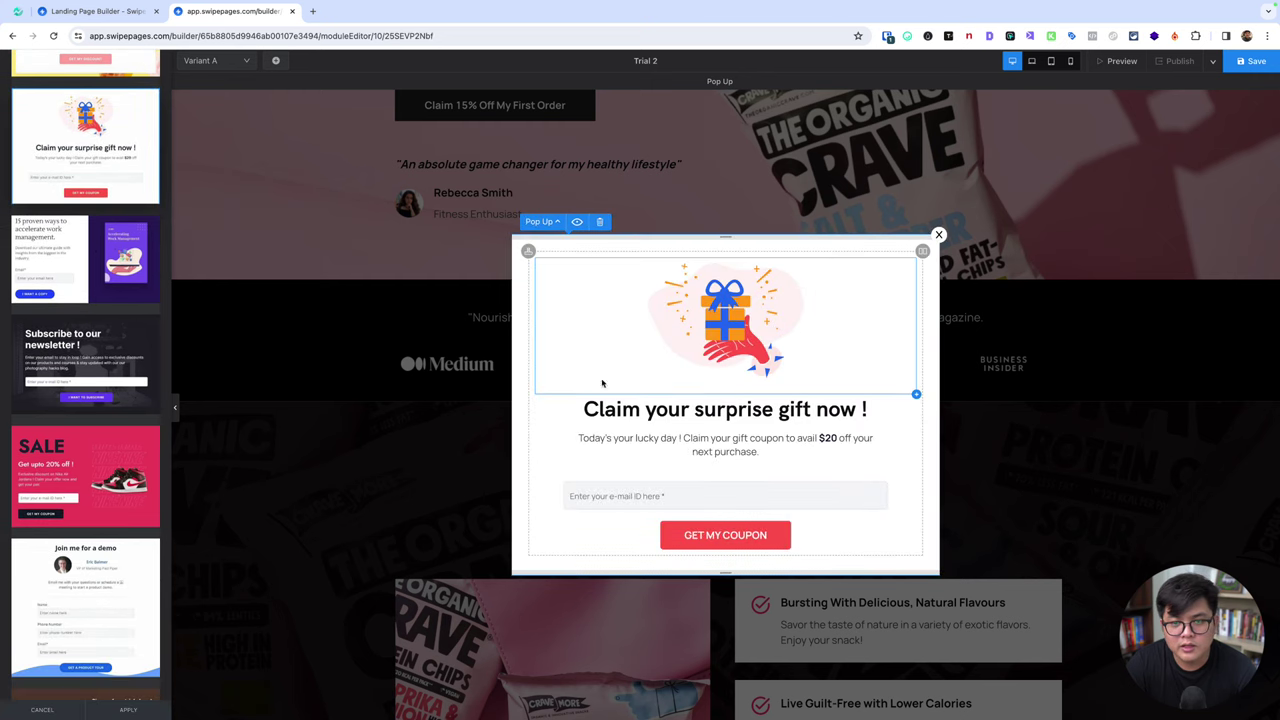
scroll(78, 493, "down", 3)
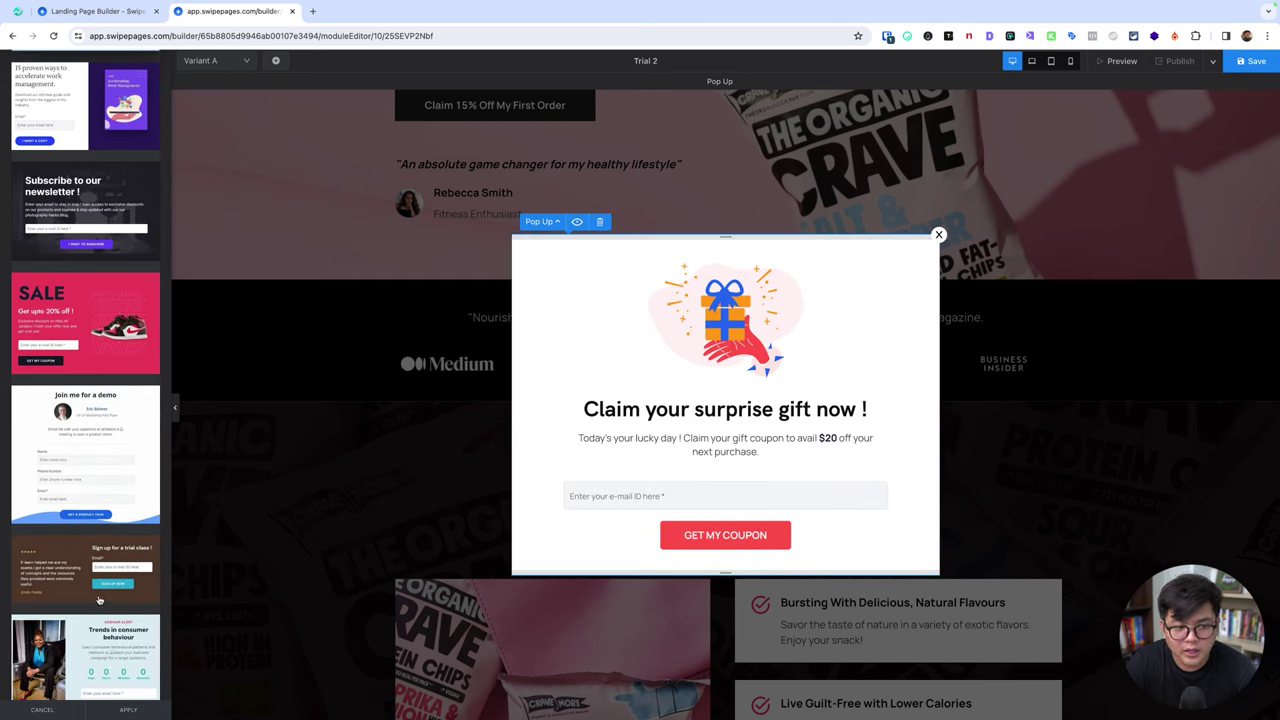
scroll(92, 585, "up", 3)
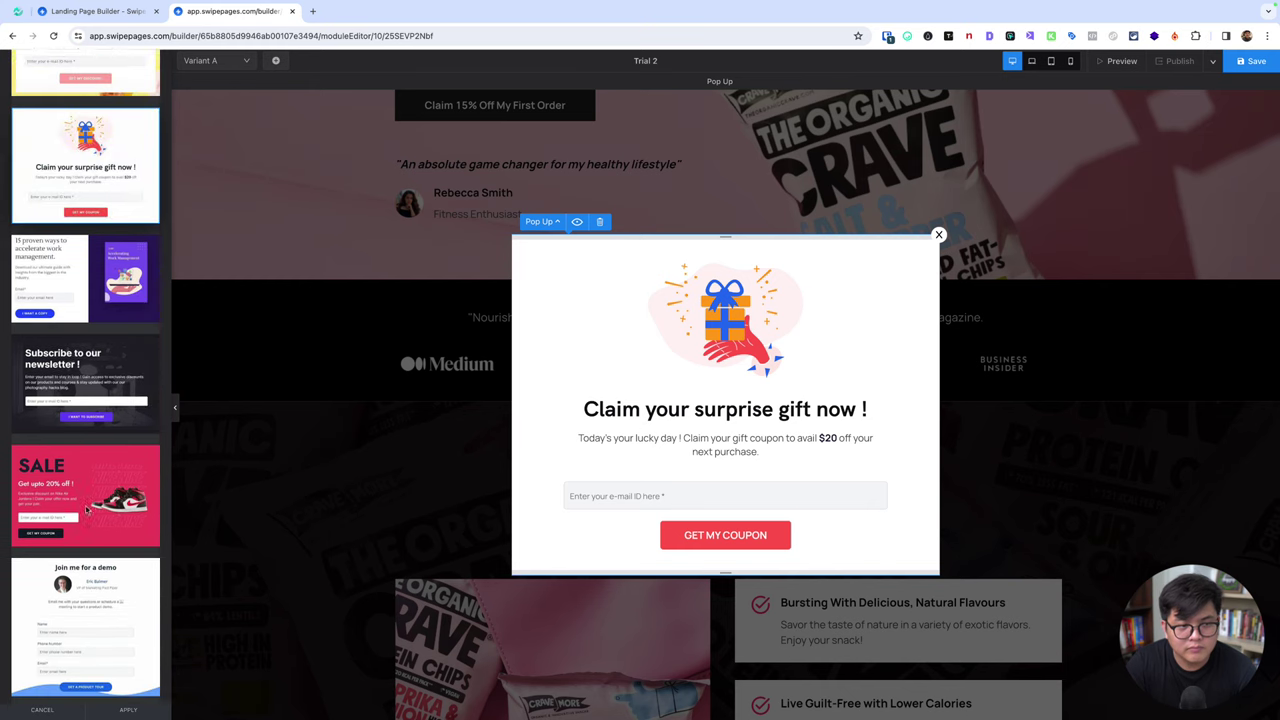
scroll(88, 511, "down", 3)
left_click(85, 590)
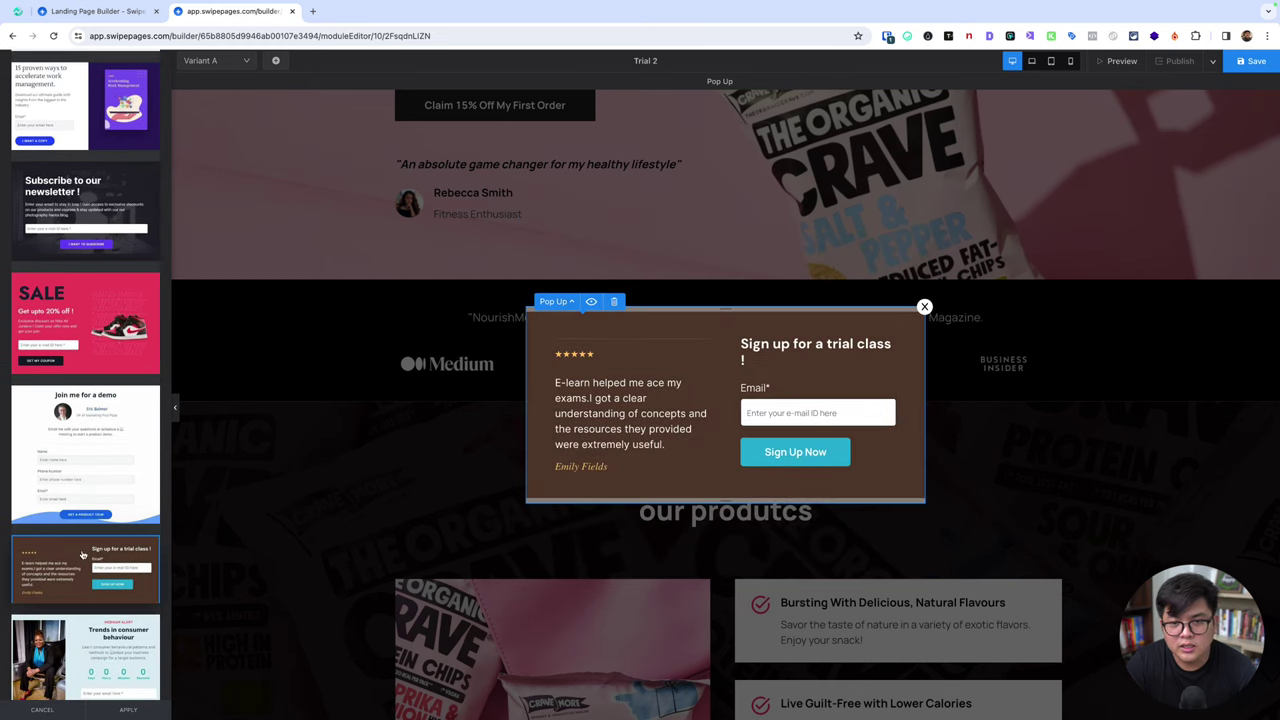
scroll(78, 470, "up", 3)
scroll(77, 432, "up", 2)
scroll(80, 425, "up", 1)
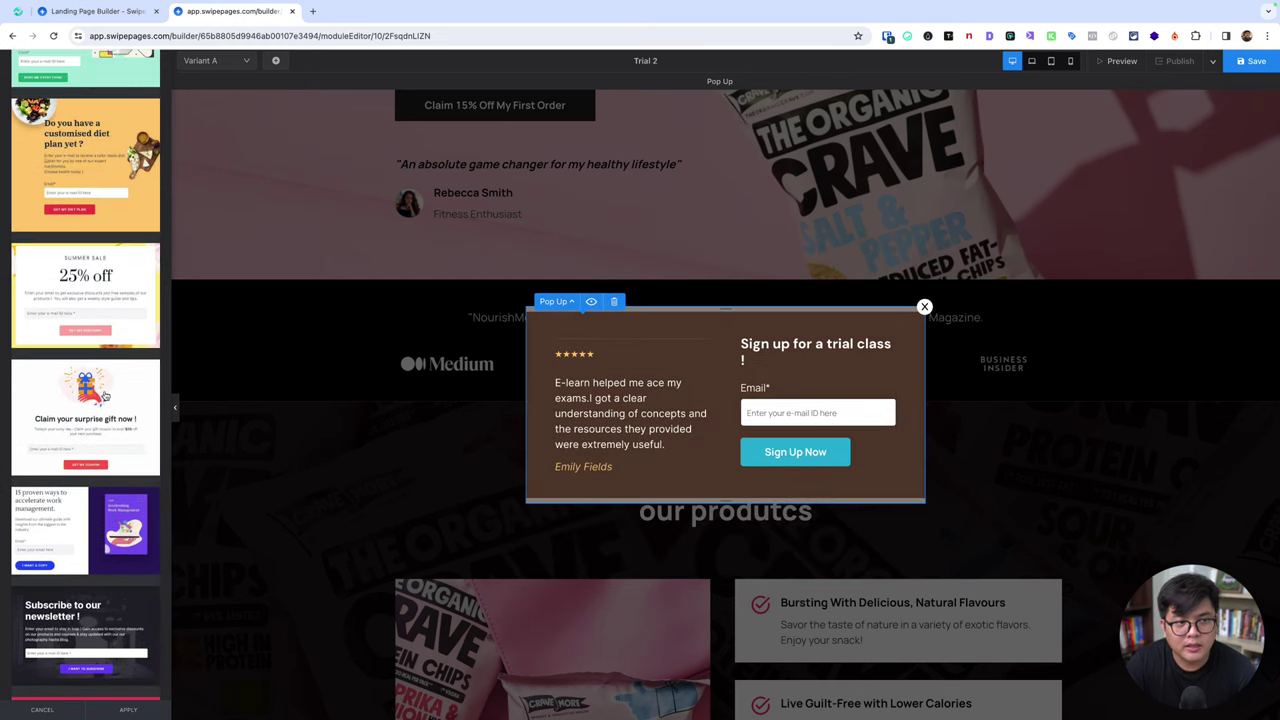
scroll(104, 397, "up", 2)
scroll(110, 426, "up", 2)
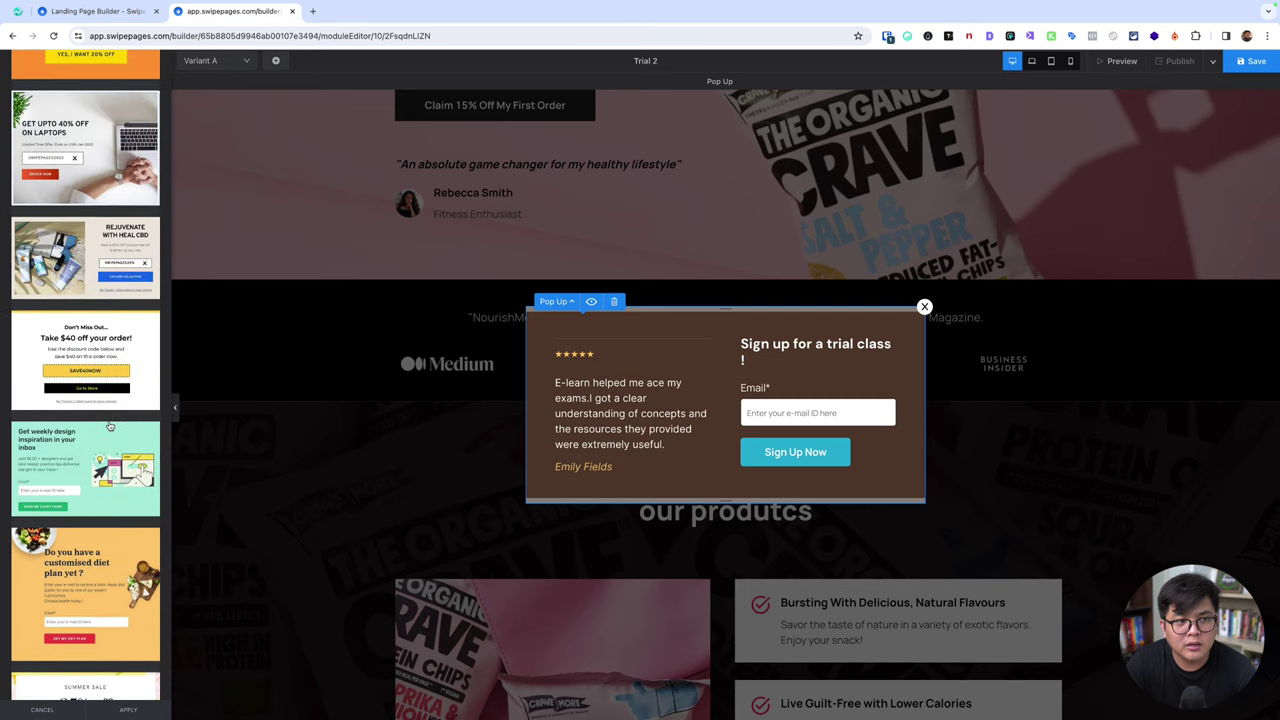
left_click(110, 362)
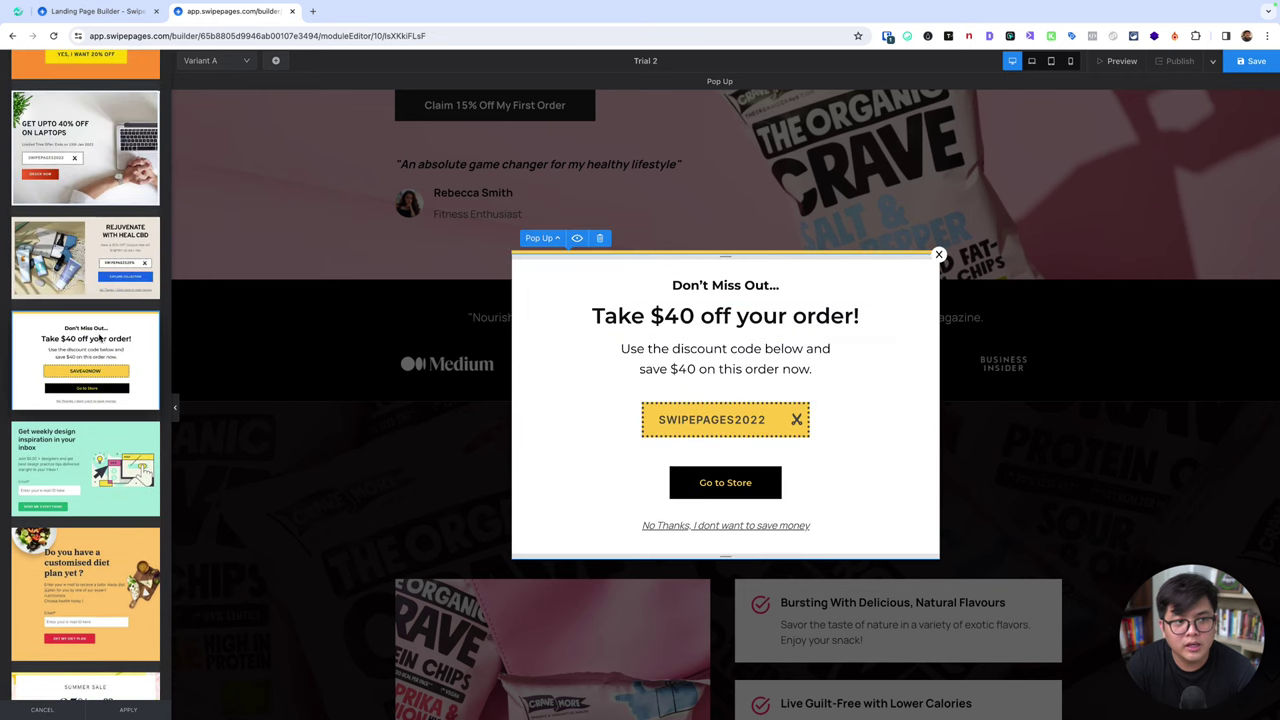
scroll(100, 340, "up", 2)
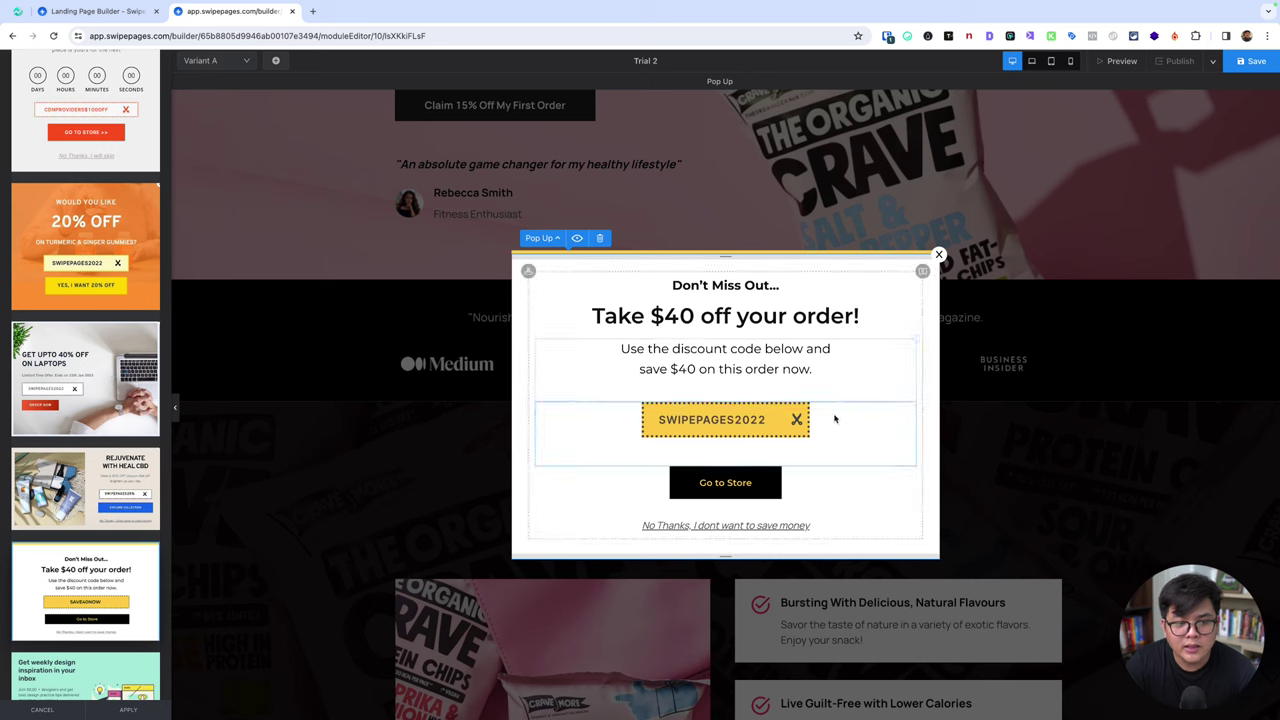
- Replace the coupon text SWIPEPAGES2022 with PROMO22 and close the pop-up editor
left_click(765, 424)
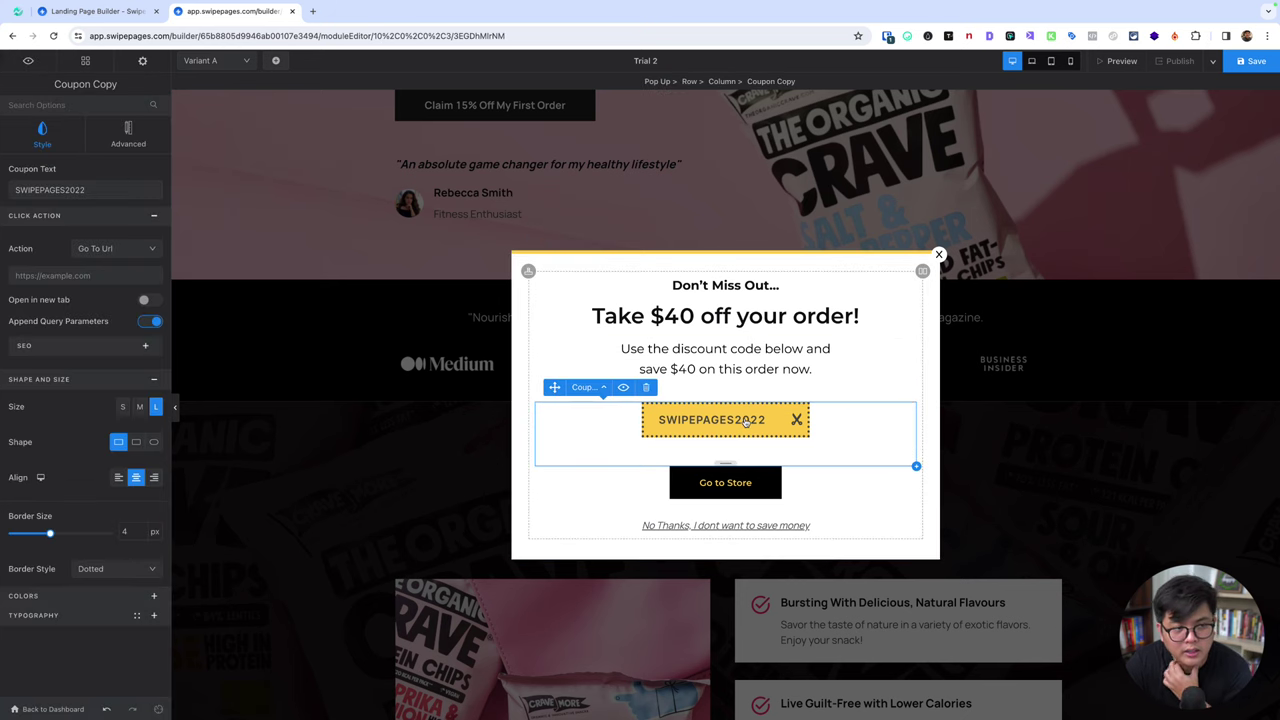
left_click(60, 275)
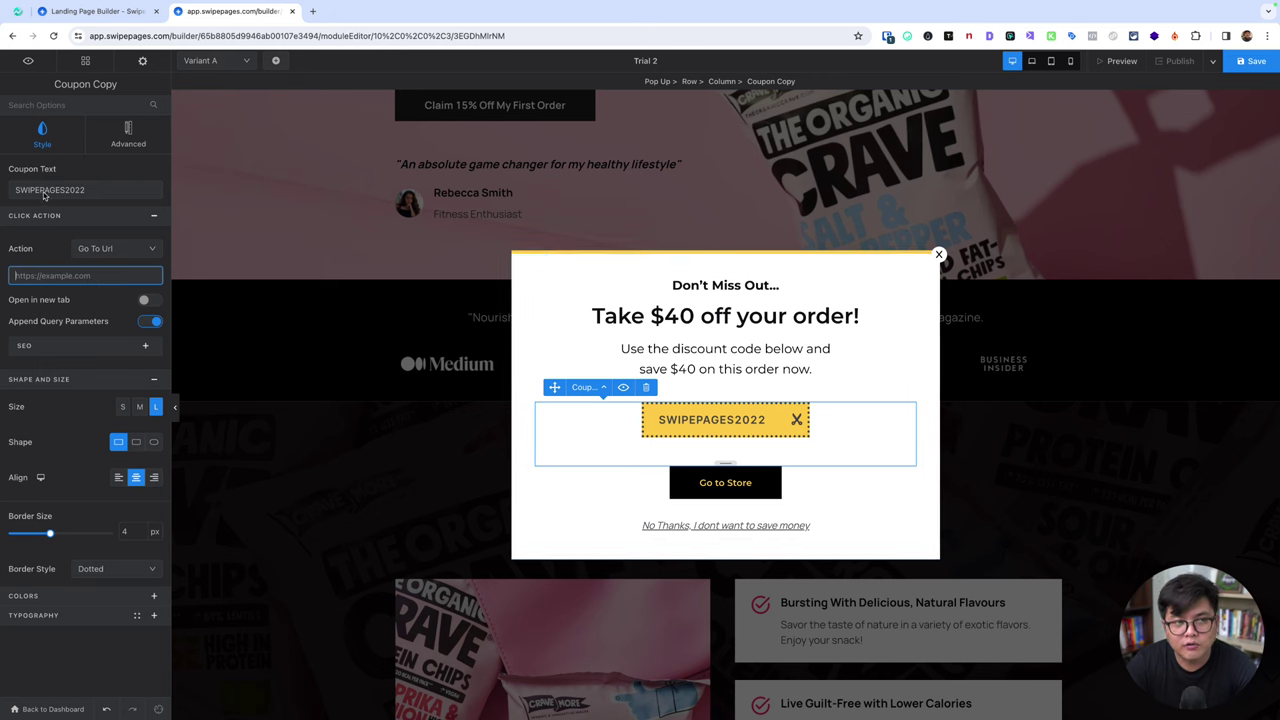
left_click_drag(13, 189, 83, 189)
left_click(92, 188)
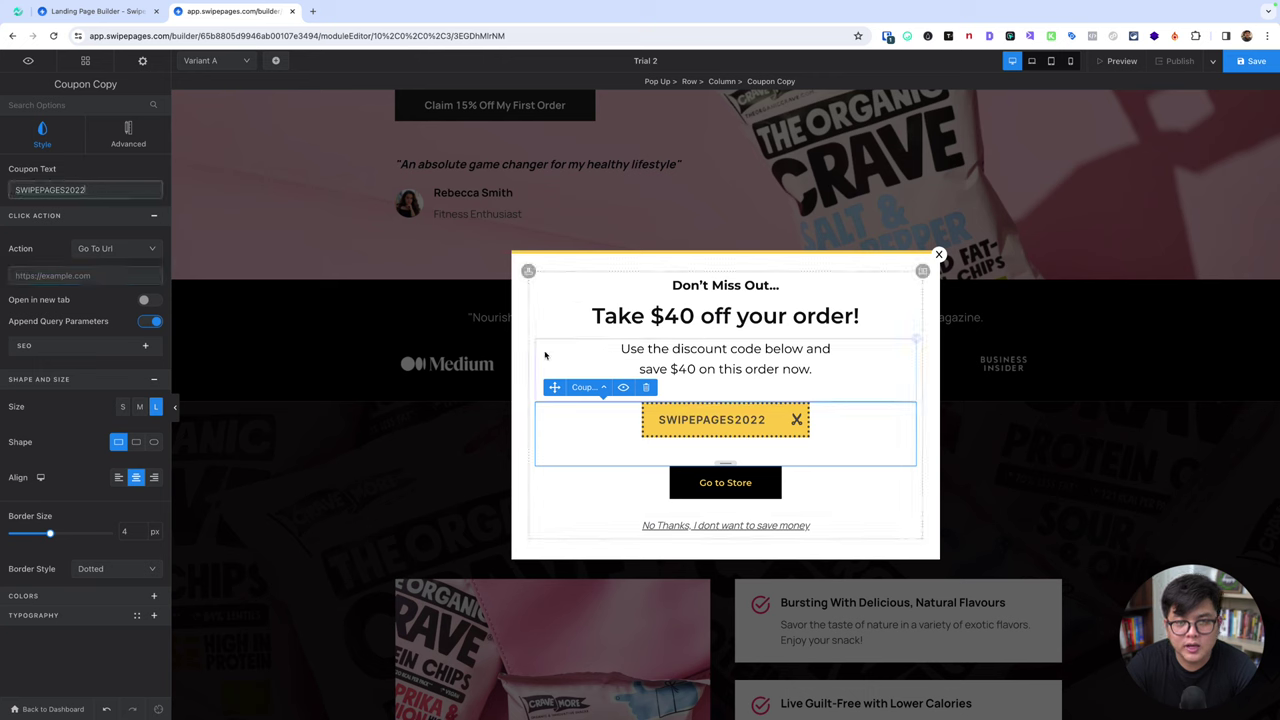
double_click(80, 189)
type("PROMO")
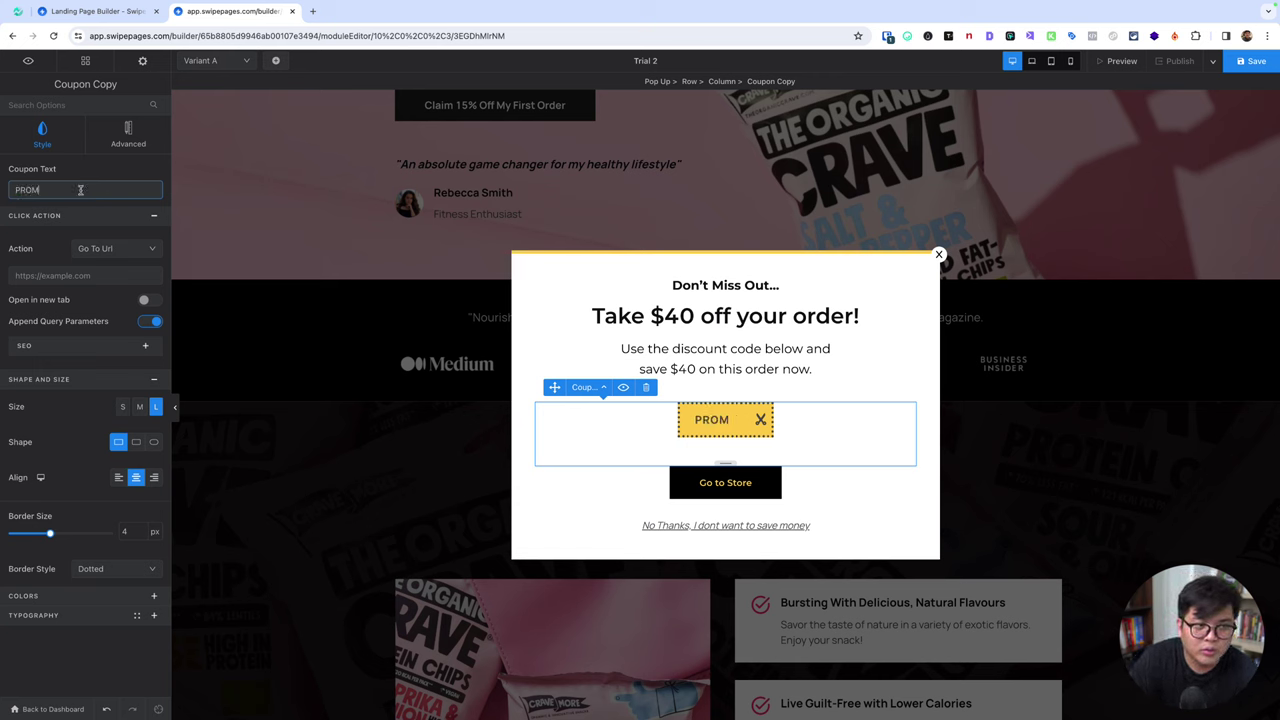
type("24")
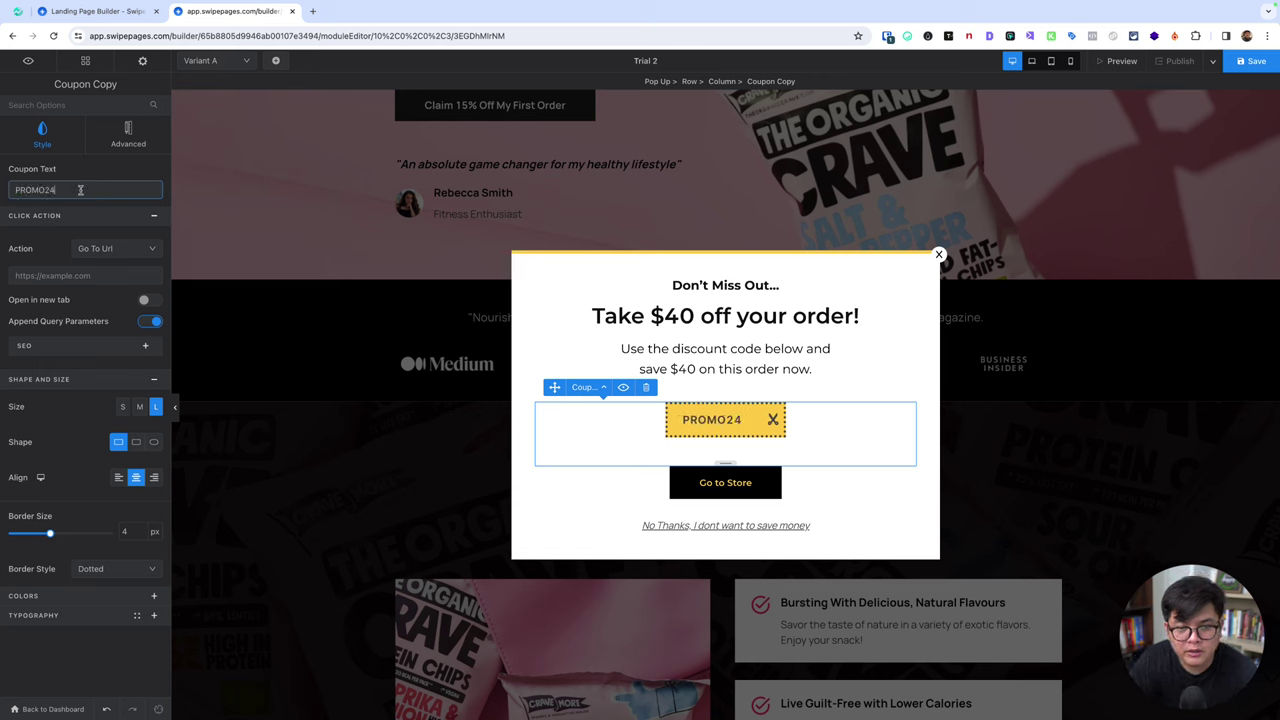
key("BackSpace")
key("BackSpace")
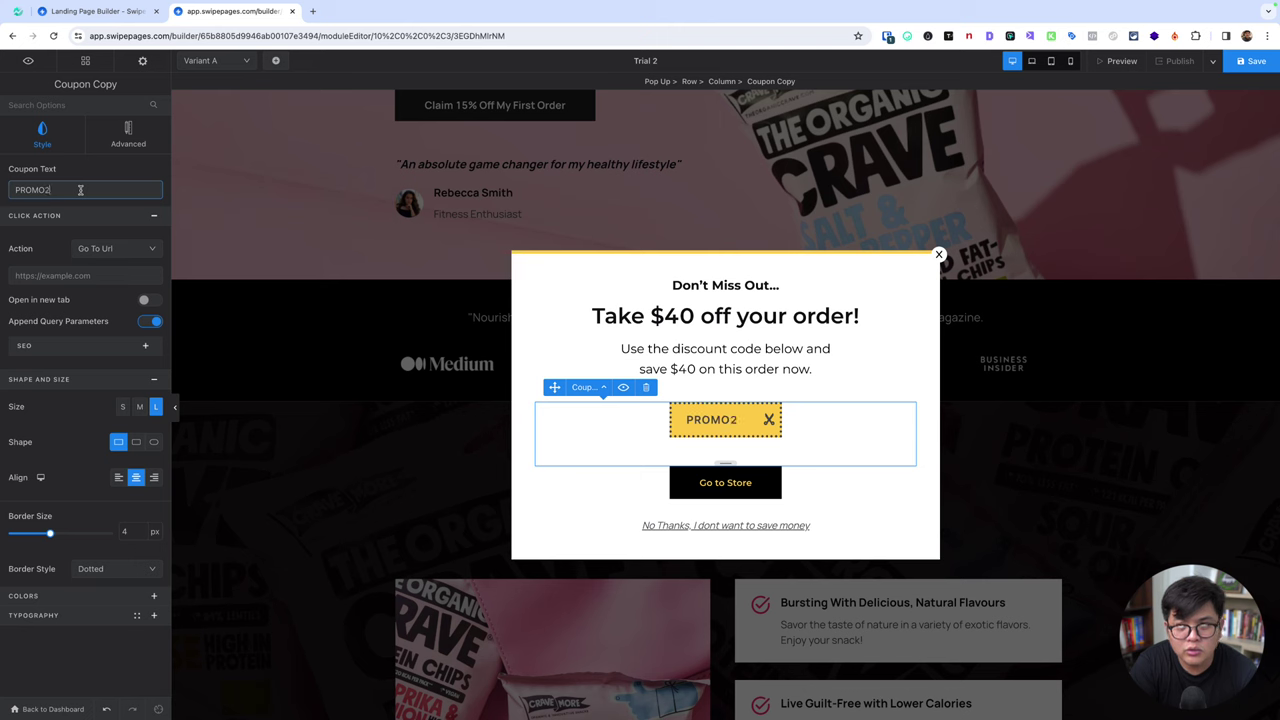
type("020")
key("BackSpace")
key("BackSpace")
key("BackSpace")
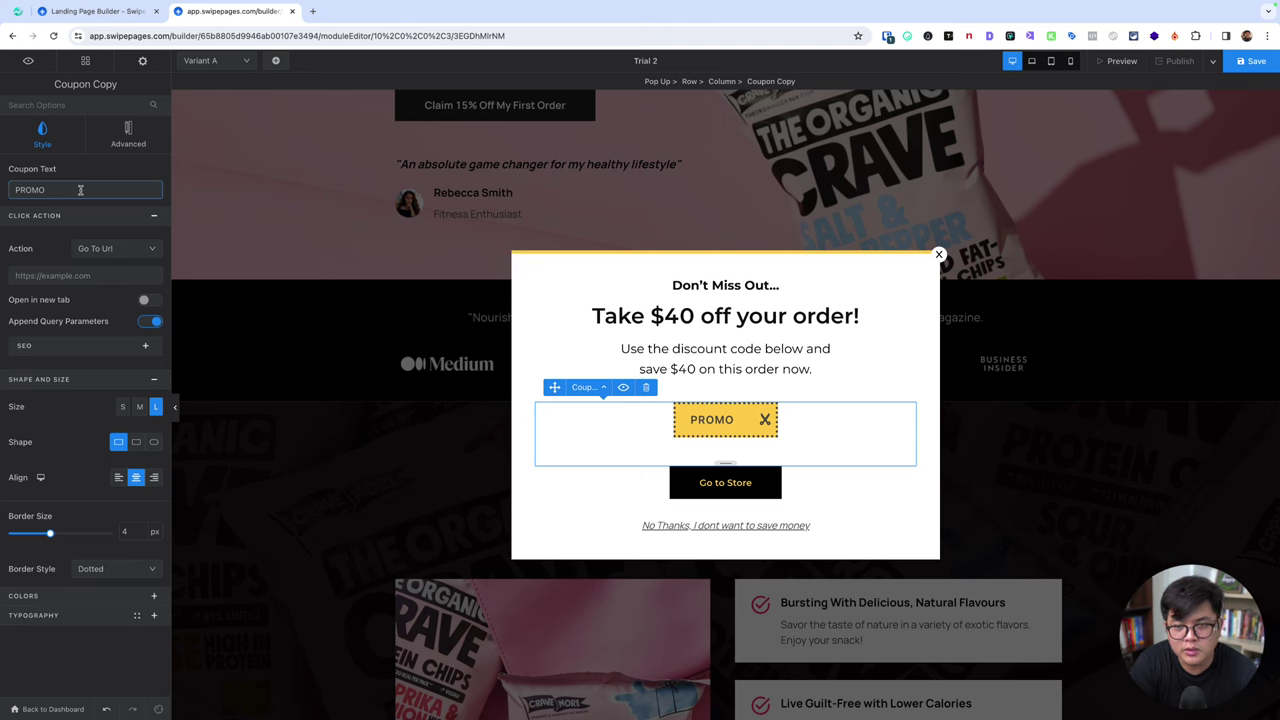
type("22")
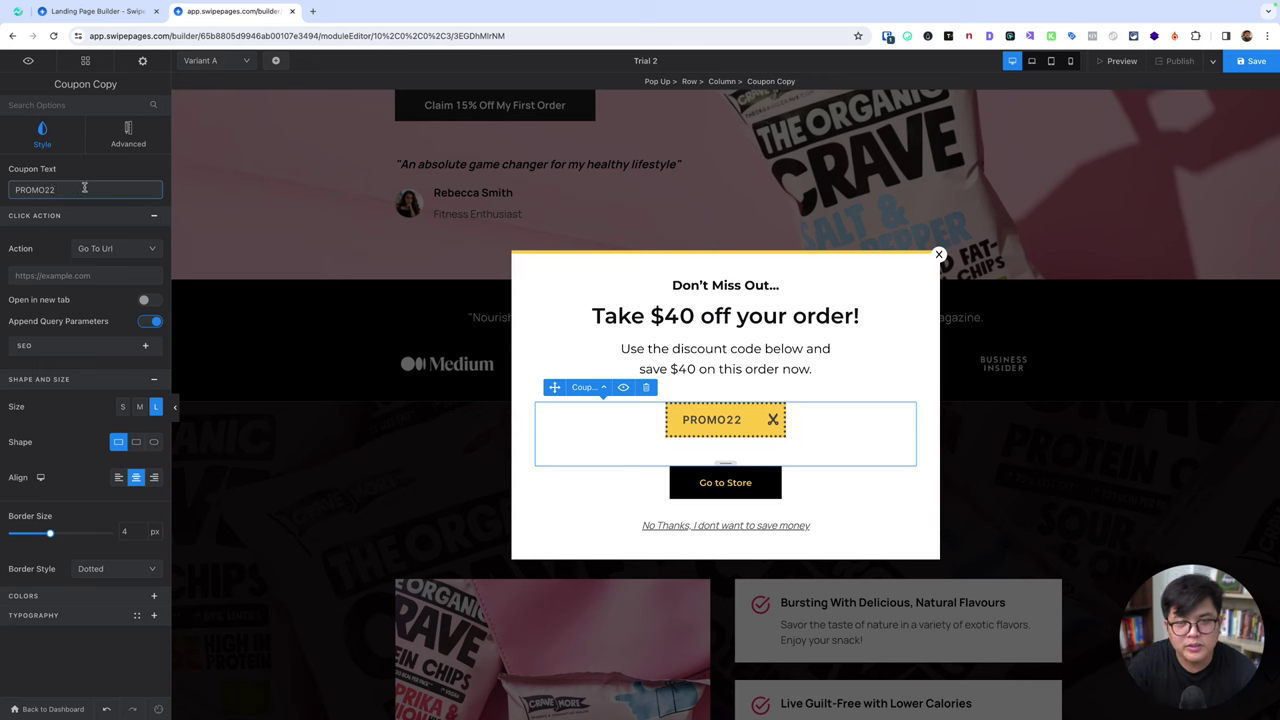
left_click(728, 366)
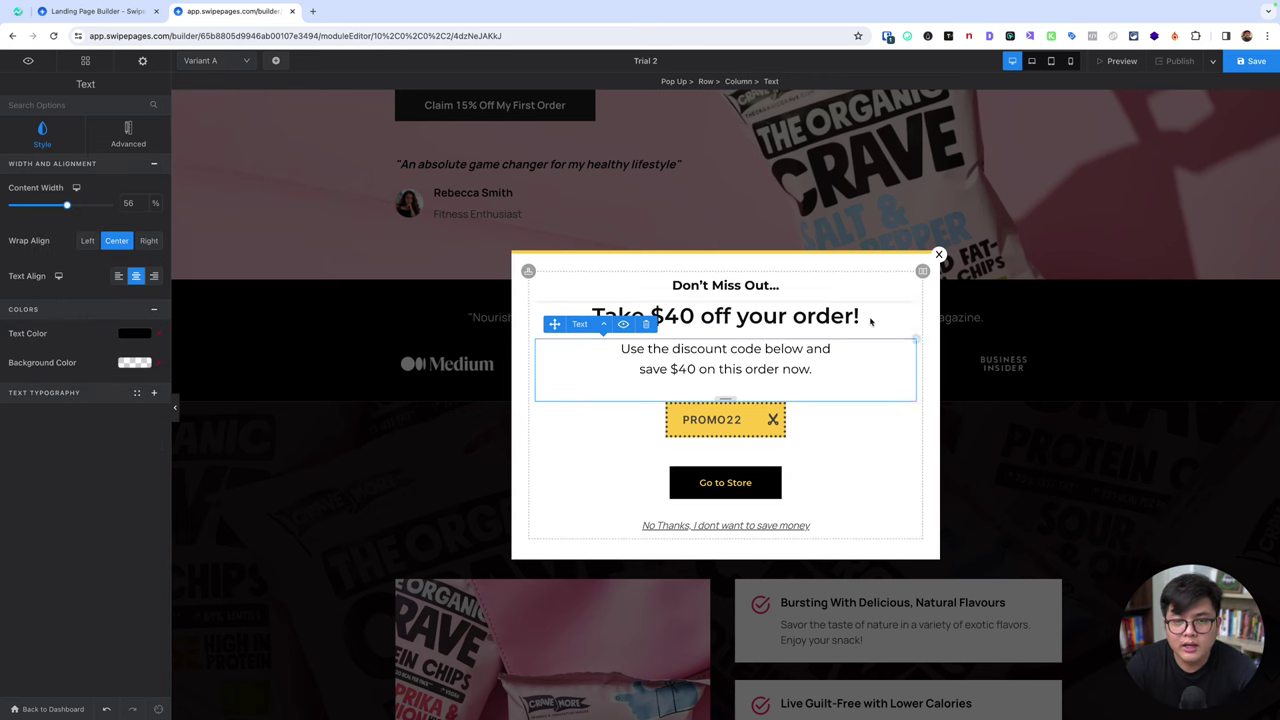
left_click(938, 256)
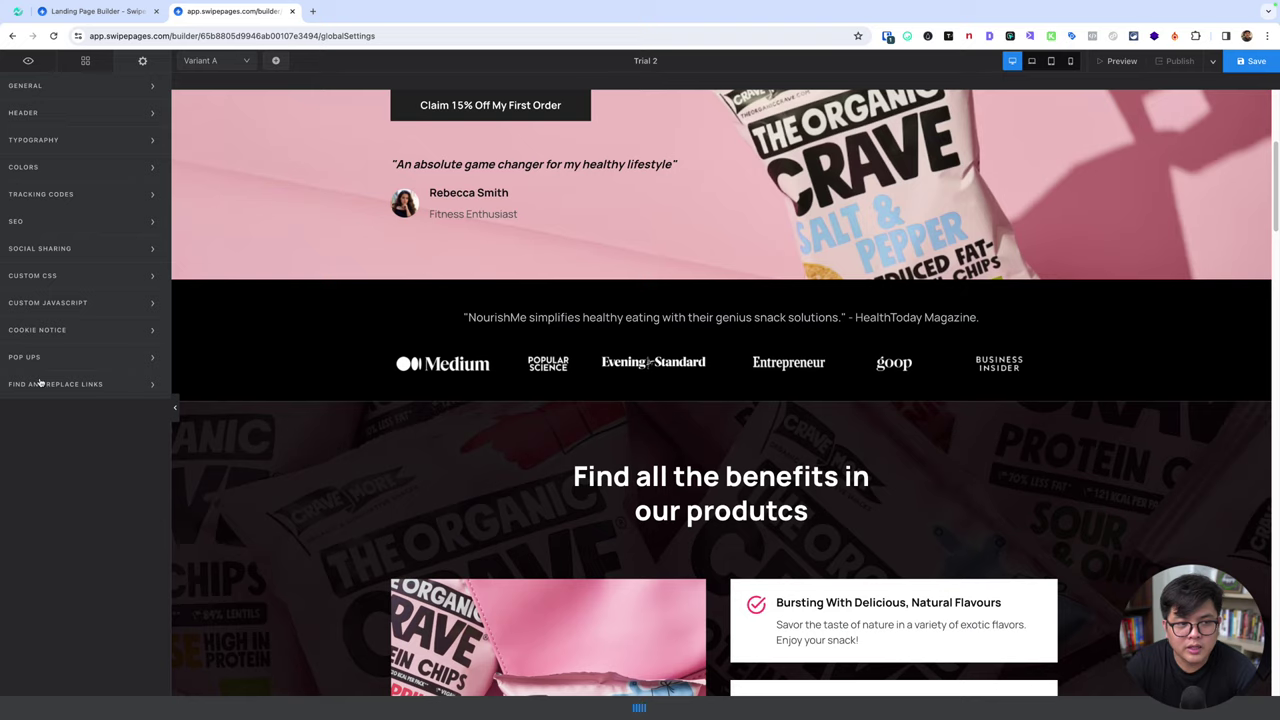
- Glance at Find and Replace Links, then delete the POP 1 pop-up from the Pop Ups list
left_click(40, 383)
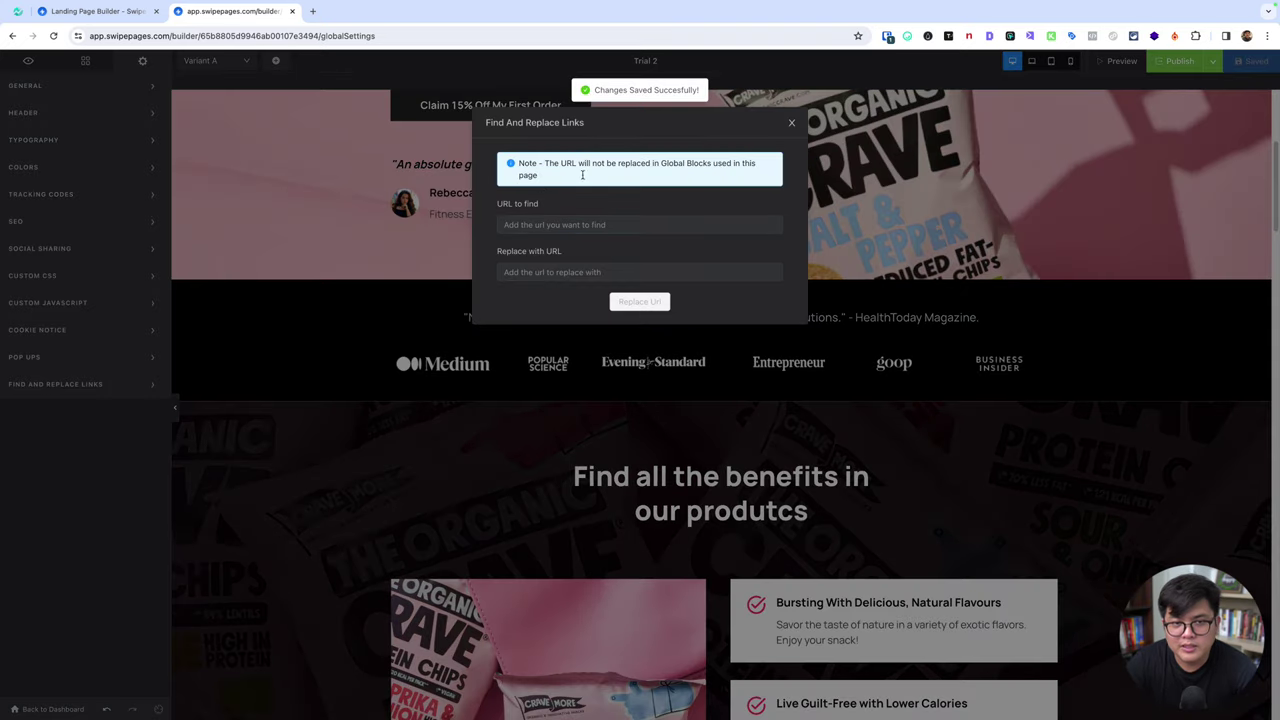
left_click(789, 125)
left_click(40, 357)
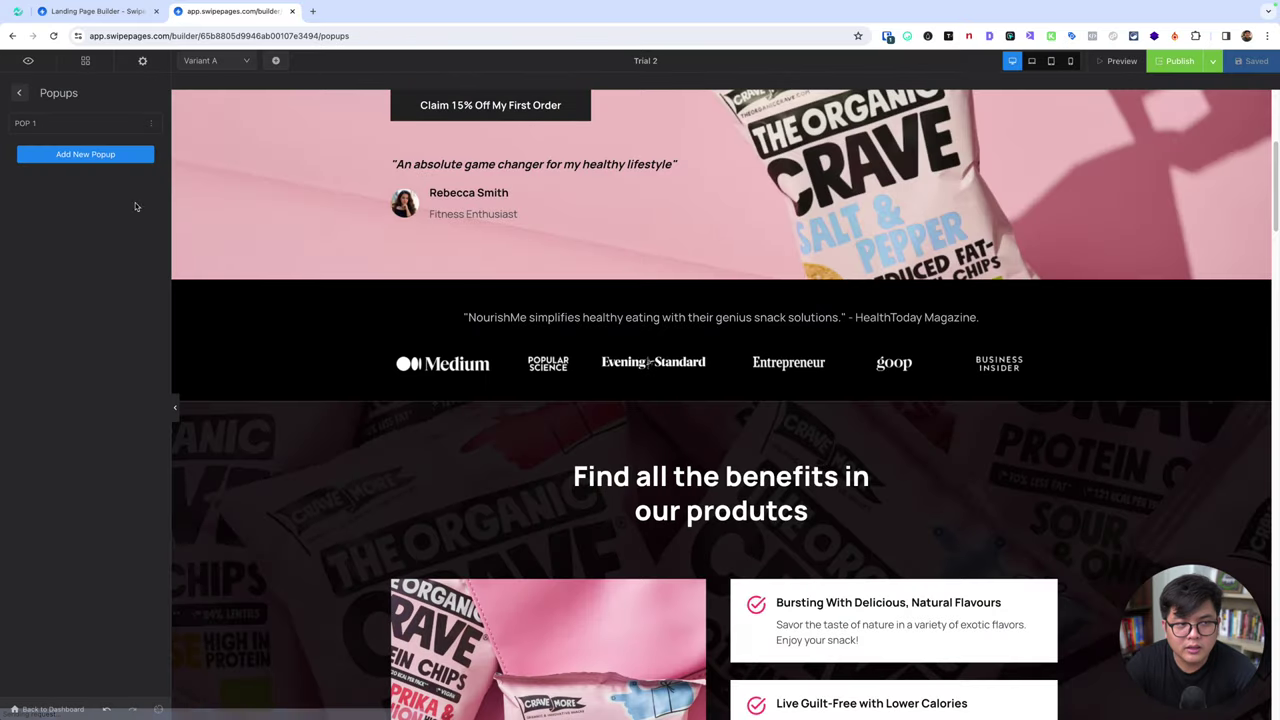
left_click(151, 123)
left_click(138, 169)
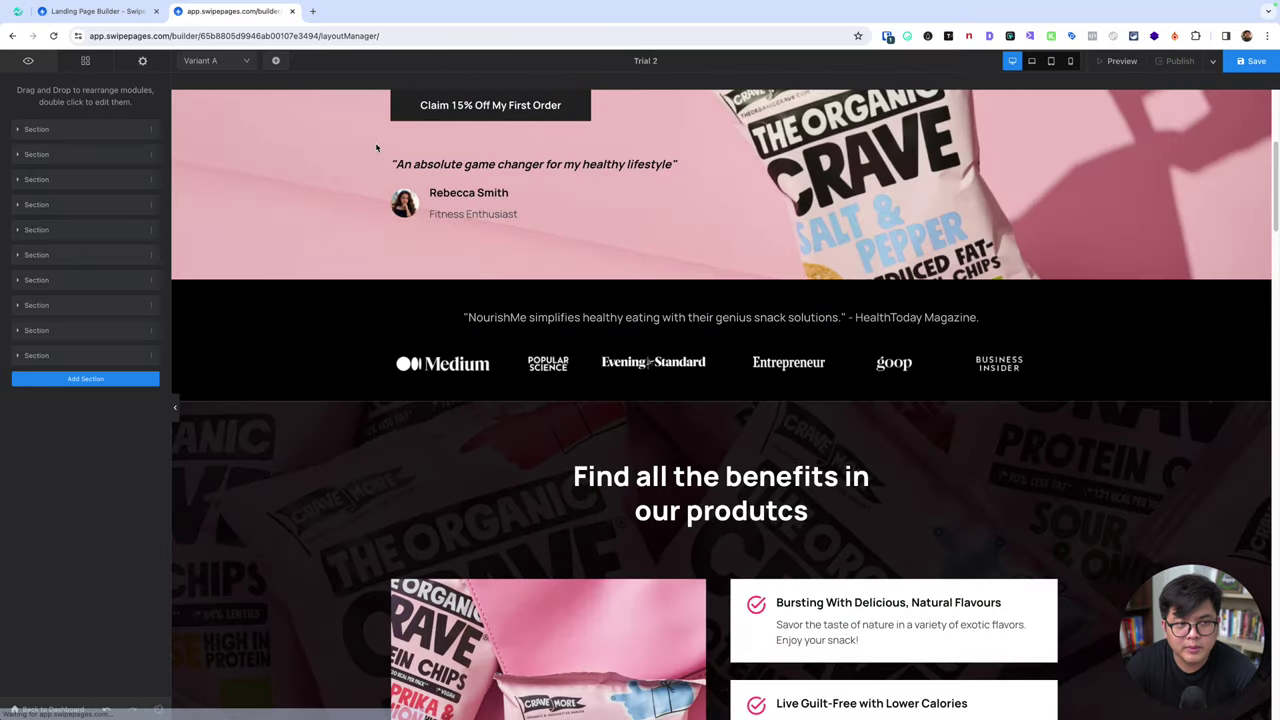
scroll(1008, 274, "down", 3)
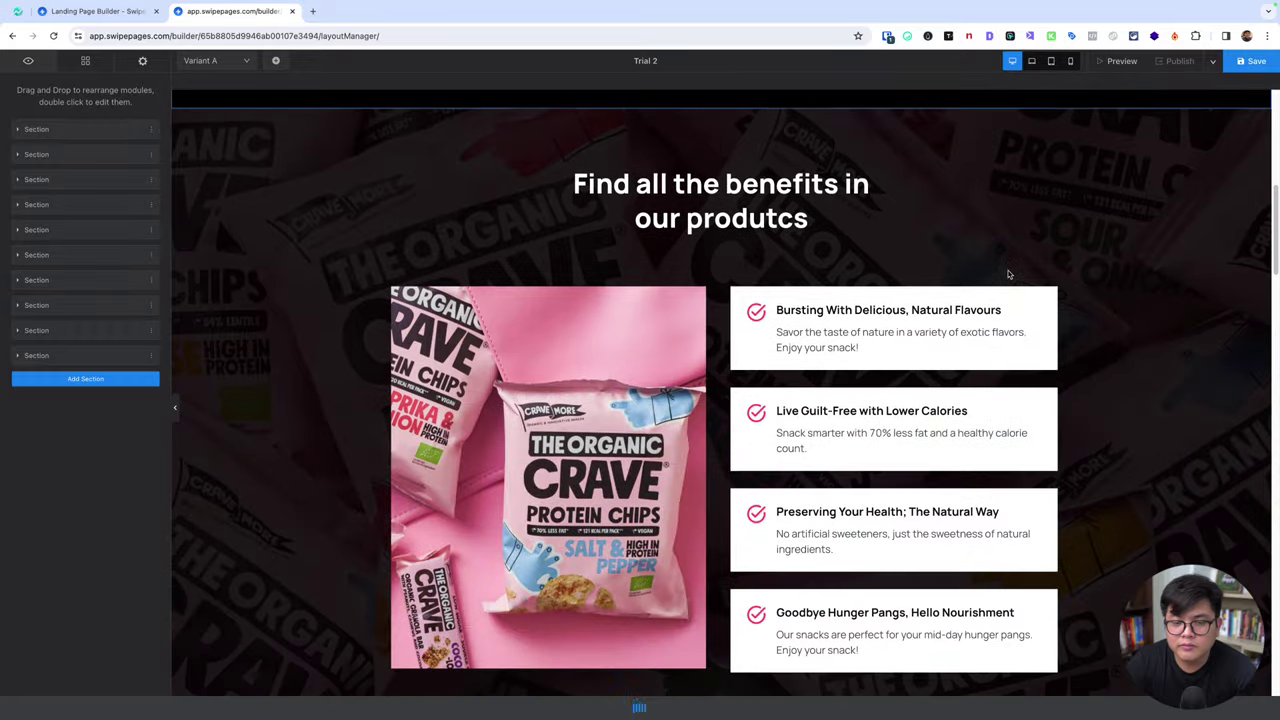
- Save the page changes and bring up the publish options
left_click(85, 60)
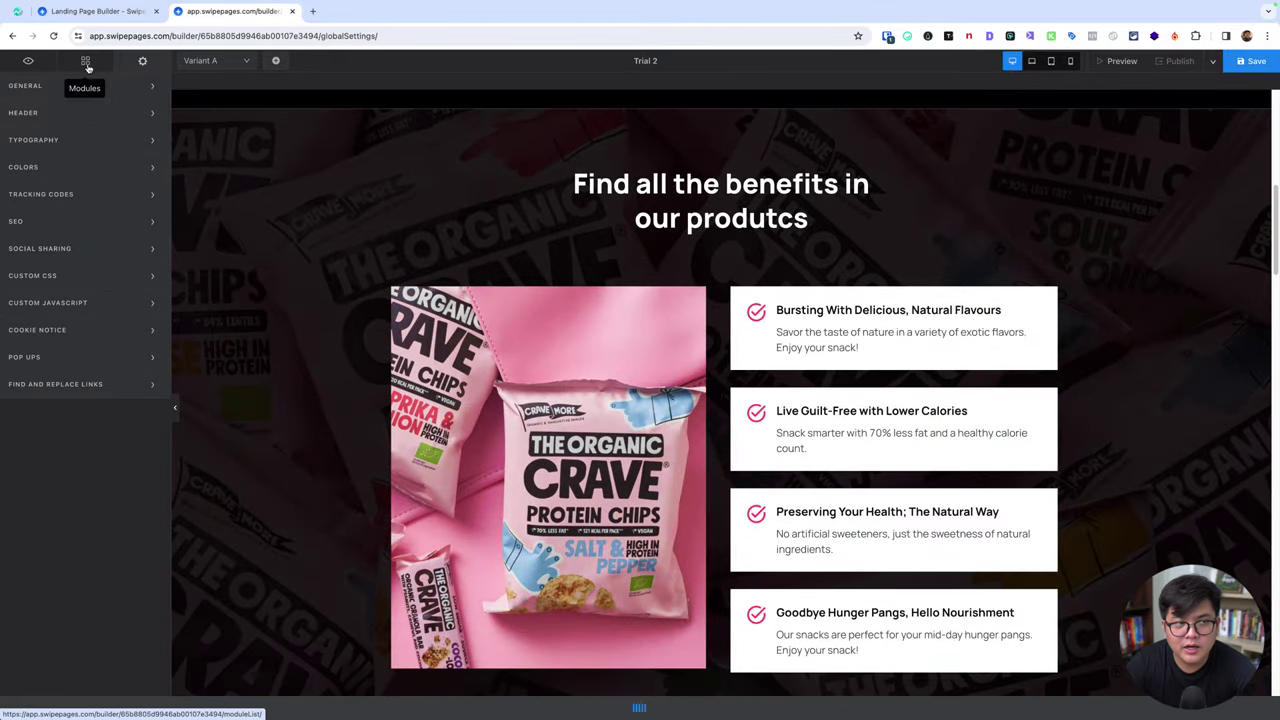
key("ctrl+s")
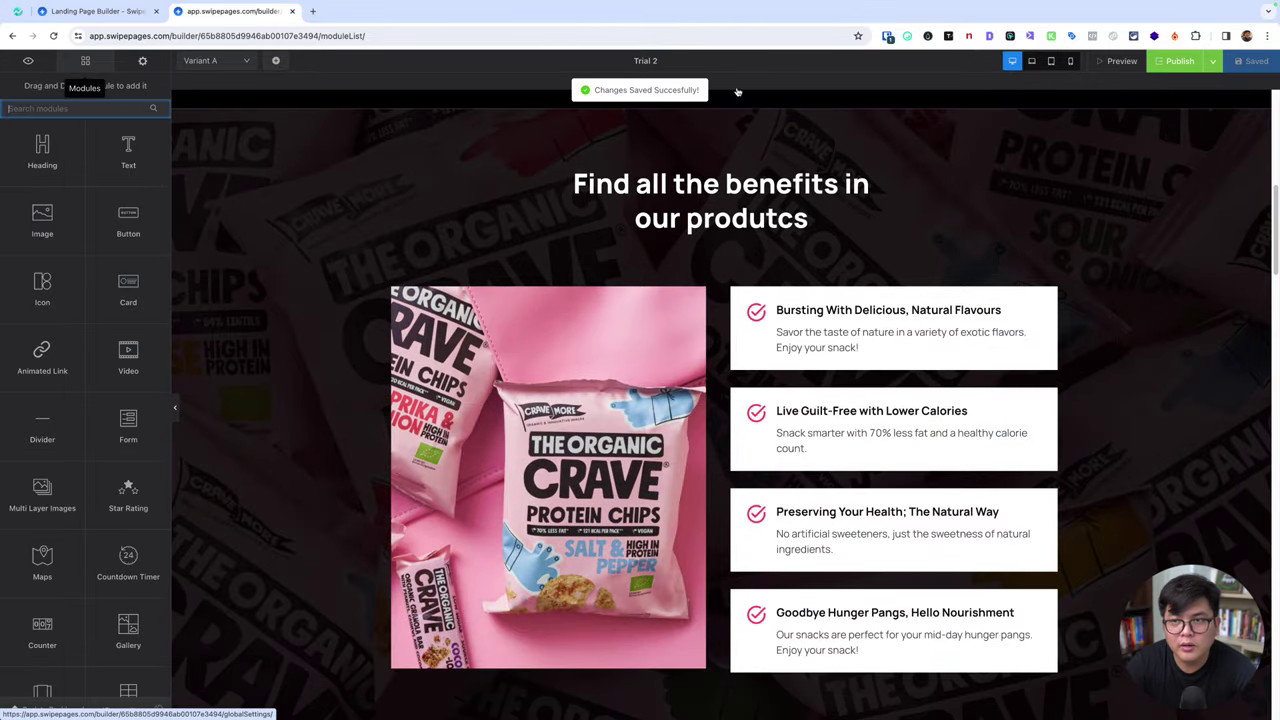
left_click(1161, 63)
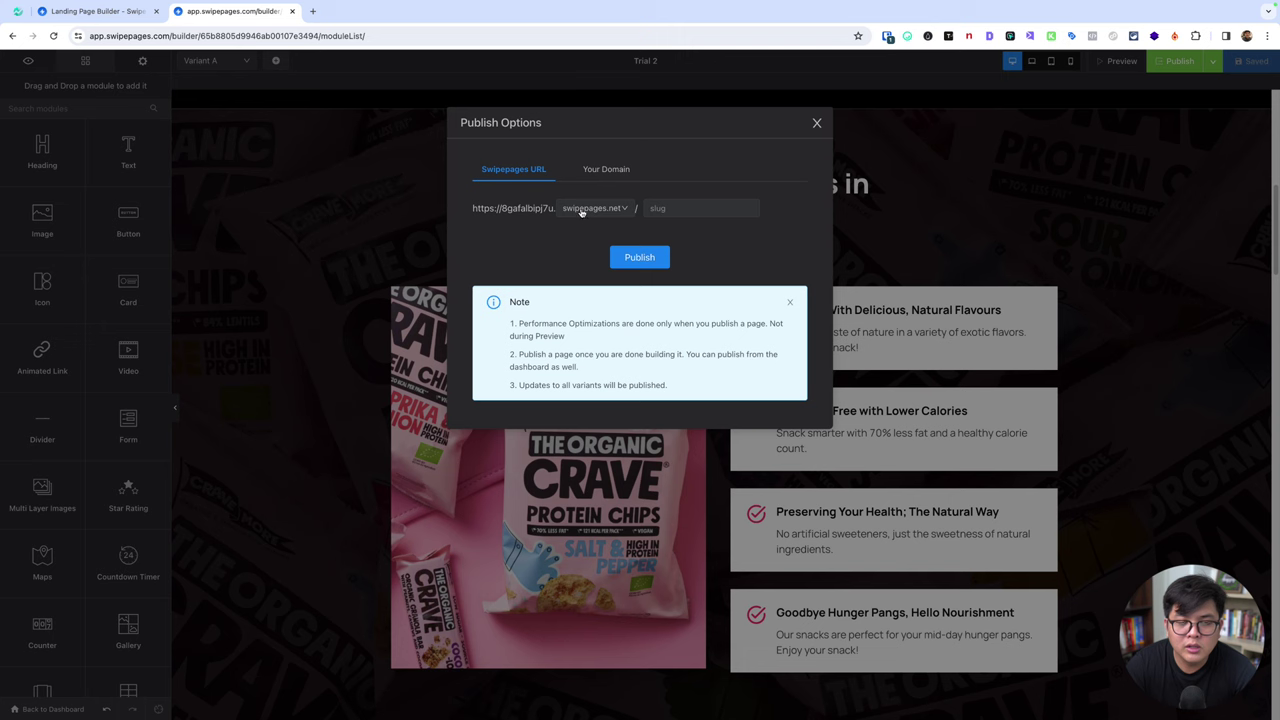
- Publish the page on the swipepages.net domain and open the Published options menu
left_click(581, 212)
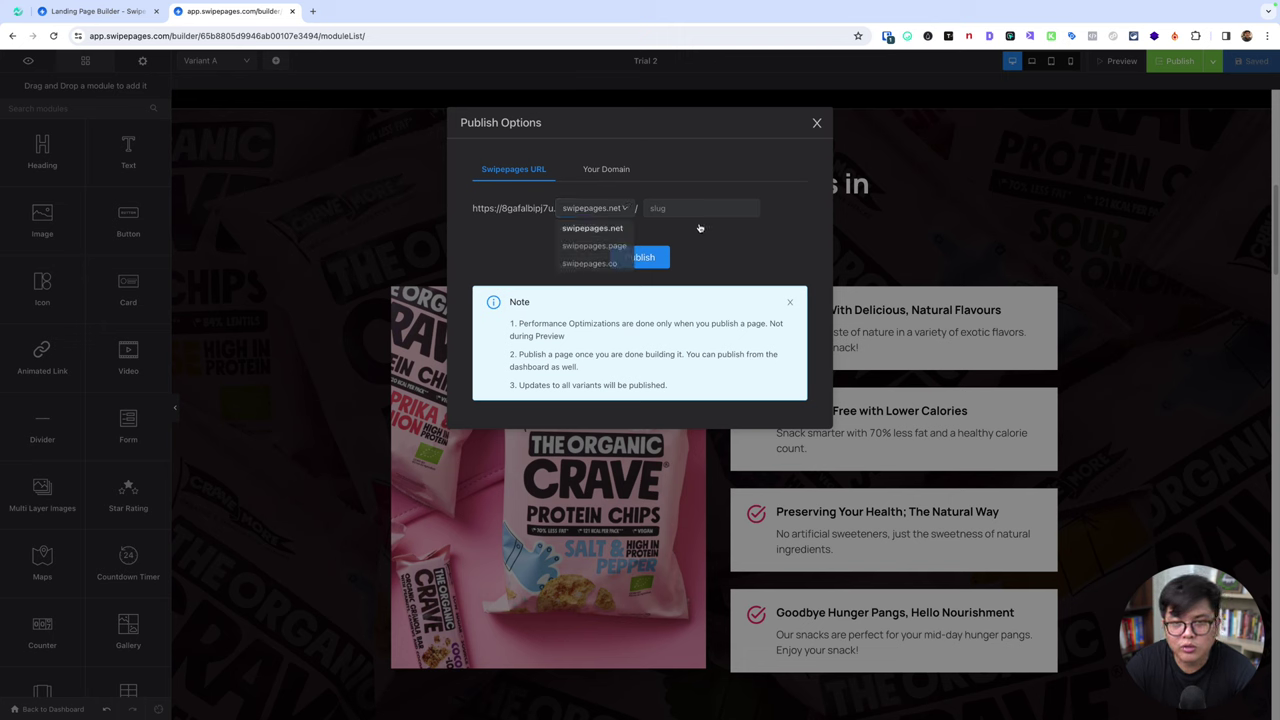
left_click(690, 210)
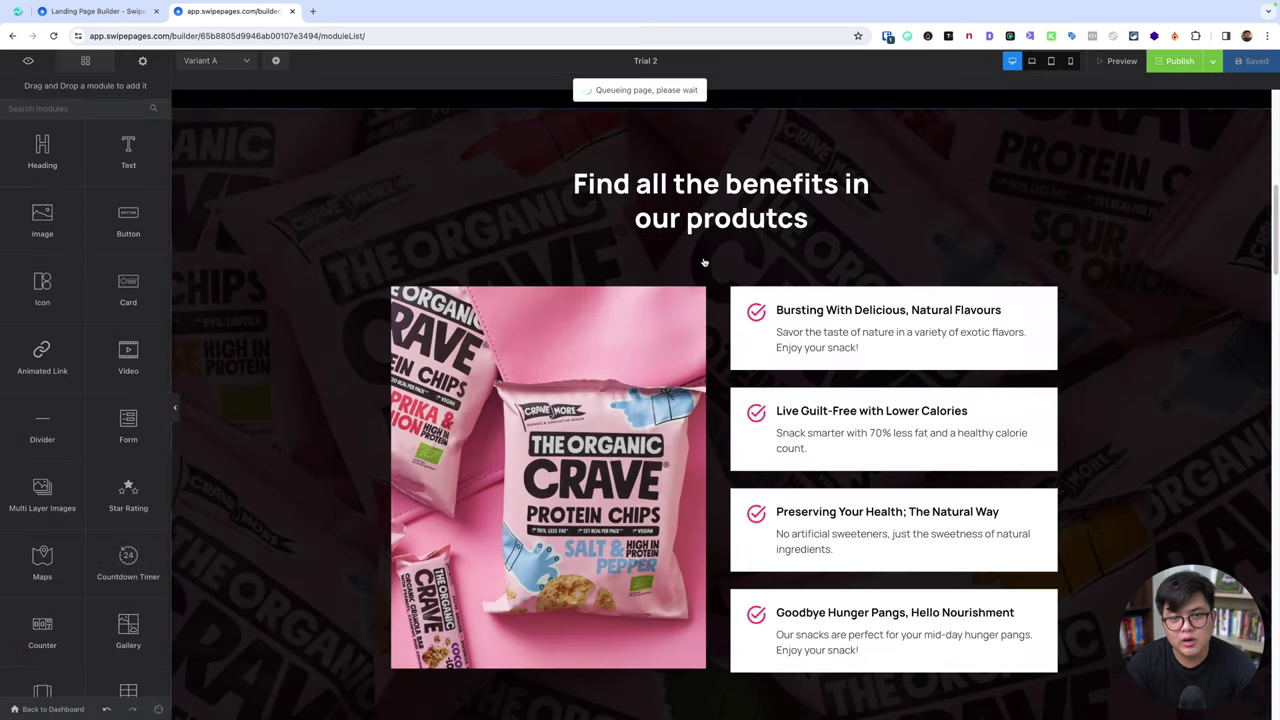
left_click(640, 257)
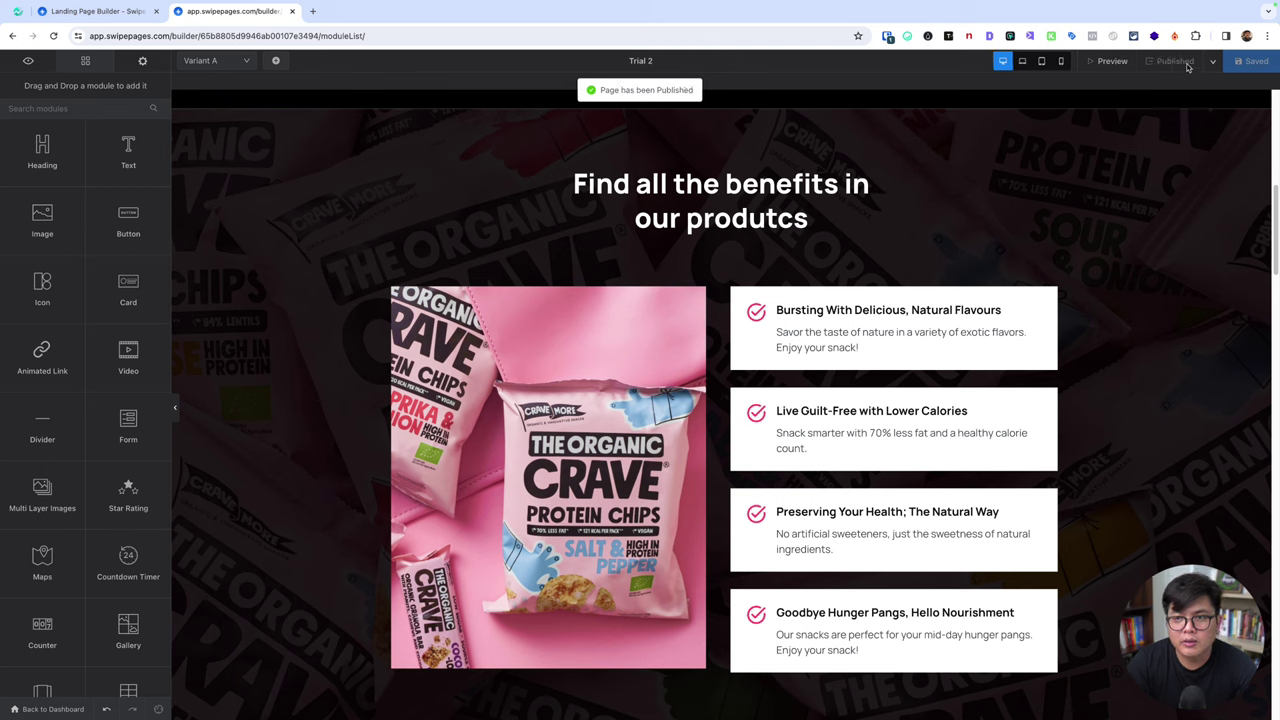
left_click(1212, 61)
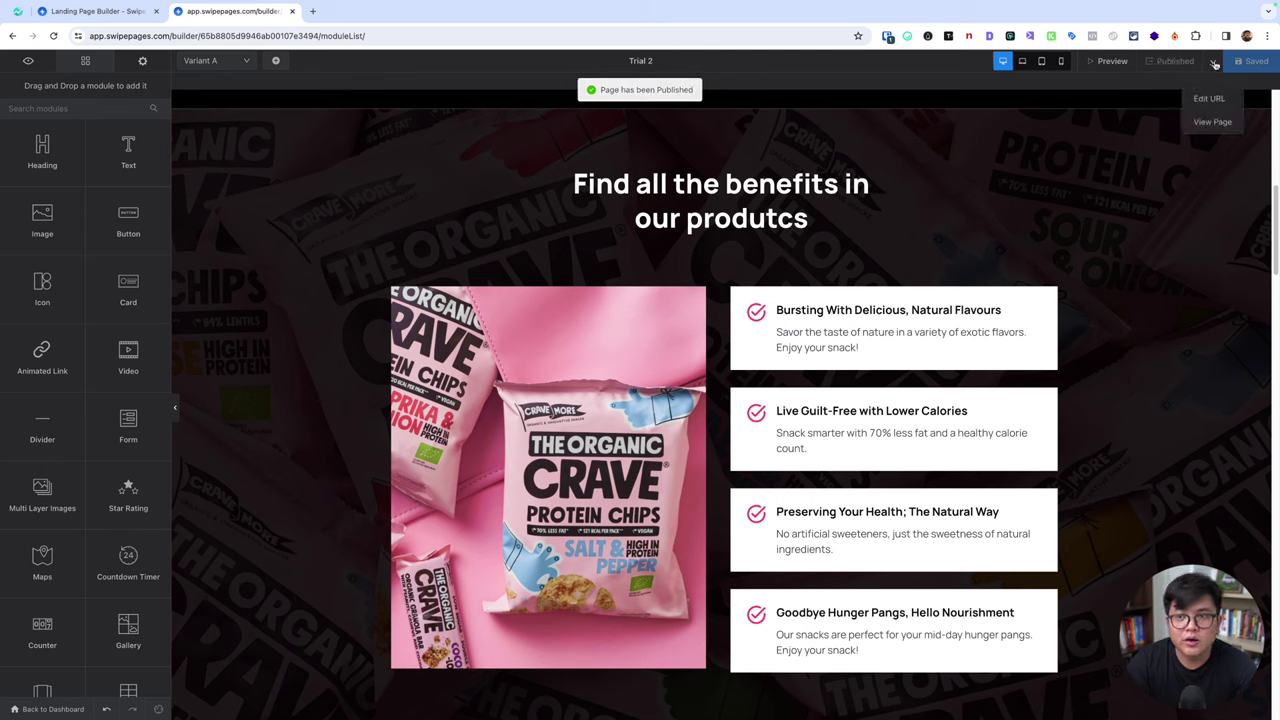
- Open the live page in a new tab and scroll through its phone-sized preview via Inspect
left_click(1210, 122)
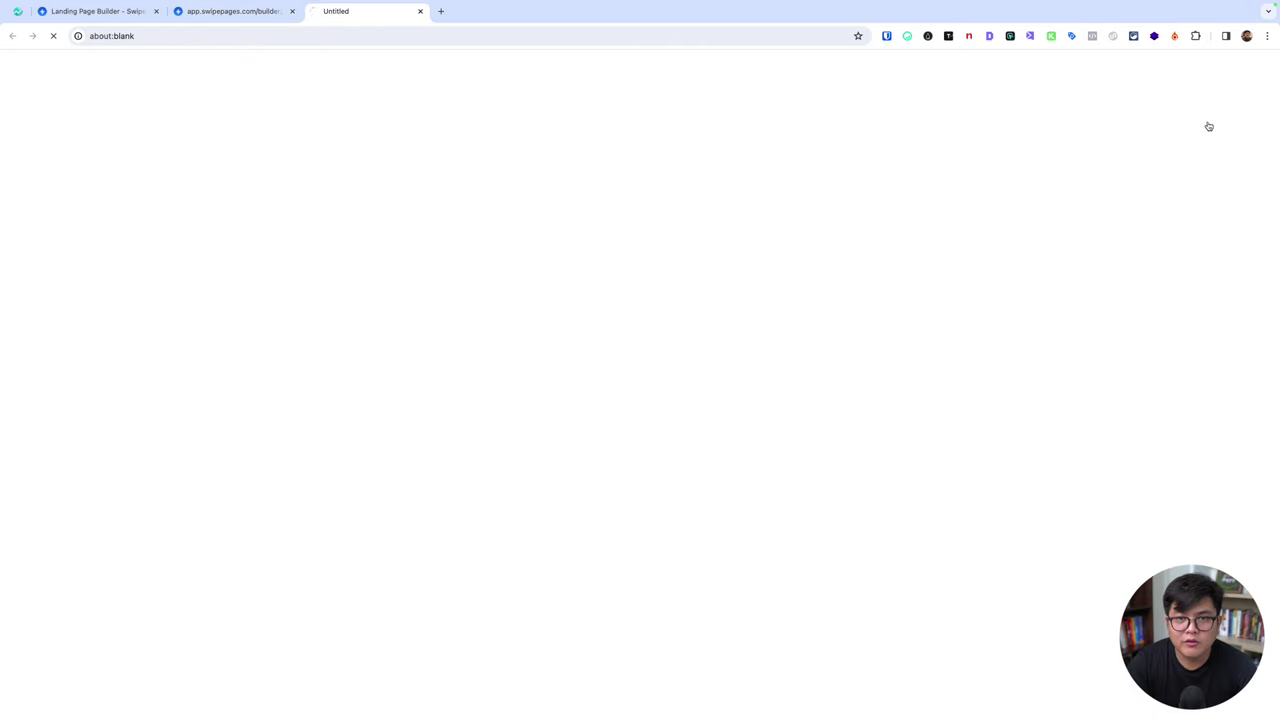
left_click(275, 35)
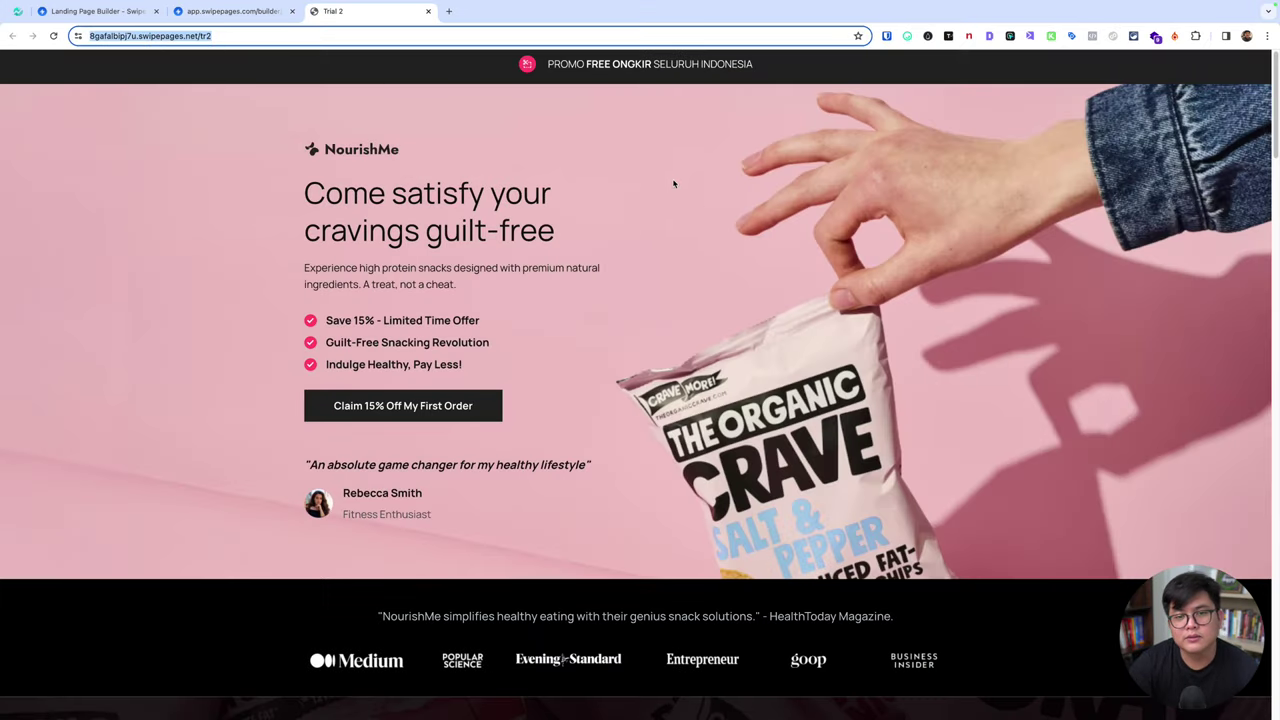
right_click(698, 158)
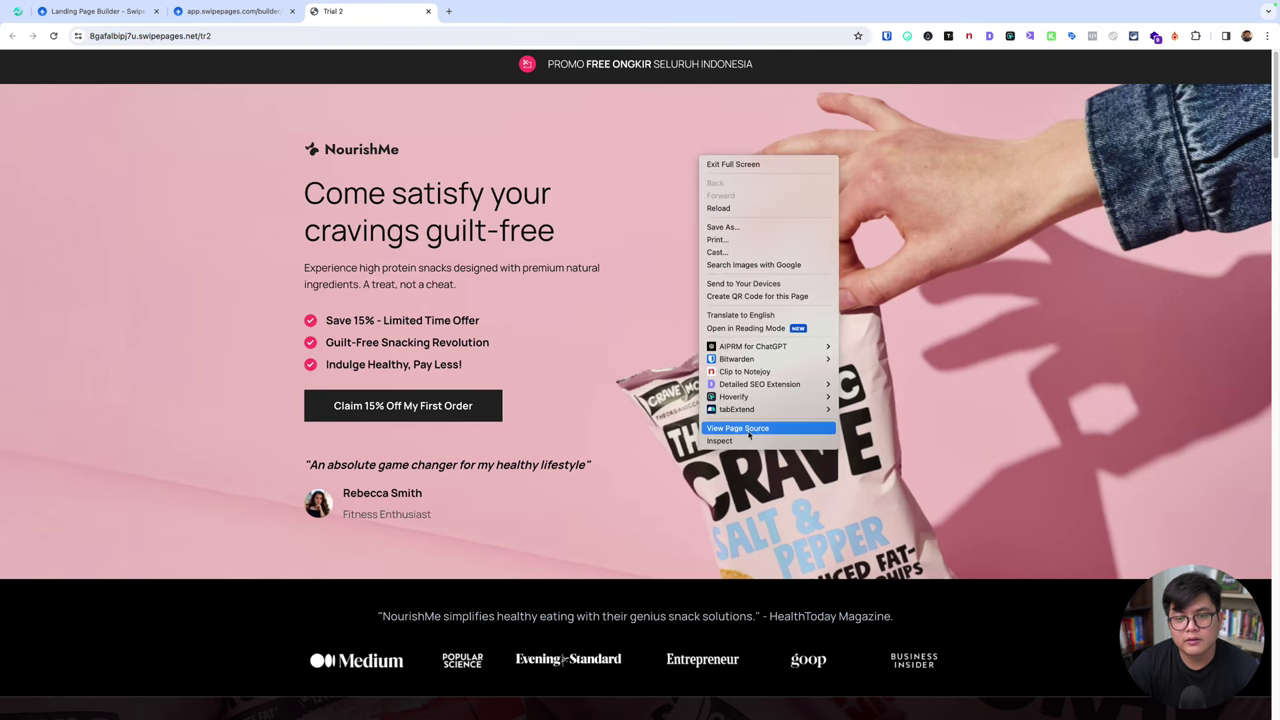
left_click(749, 441)
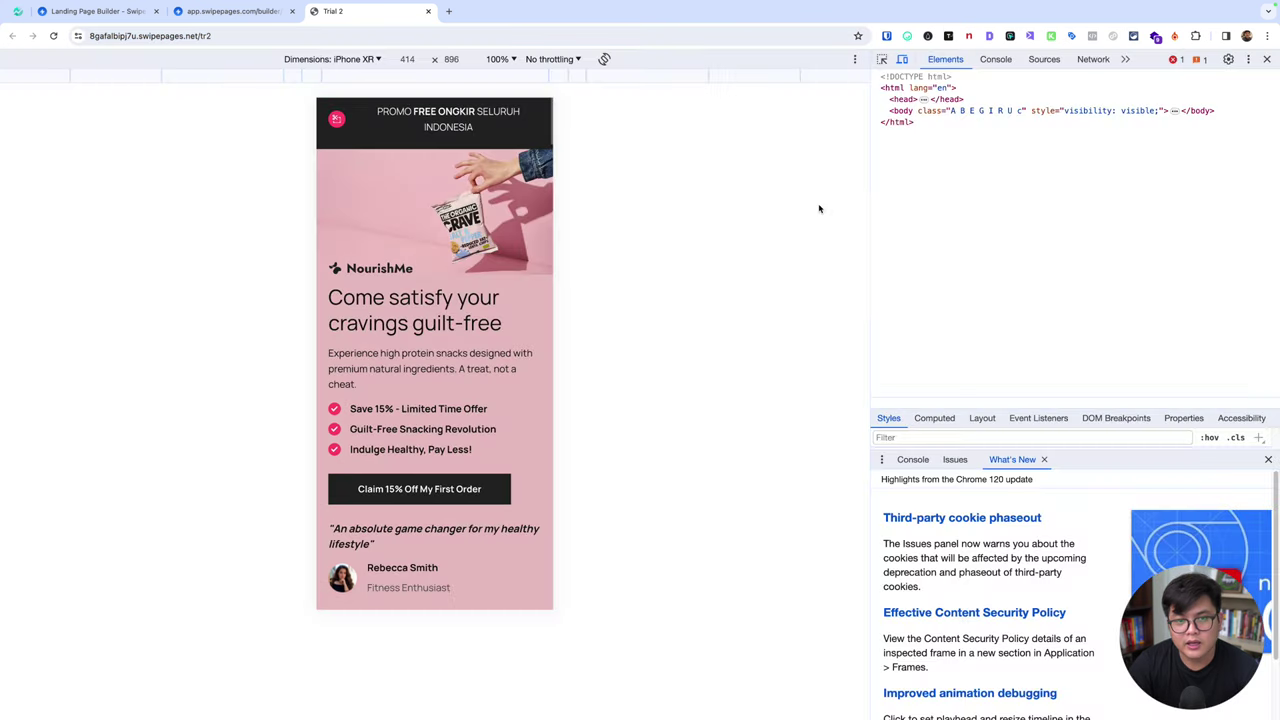
scroll(401, 282, "down", 3)
scroll(401, 282, "up", 3)
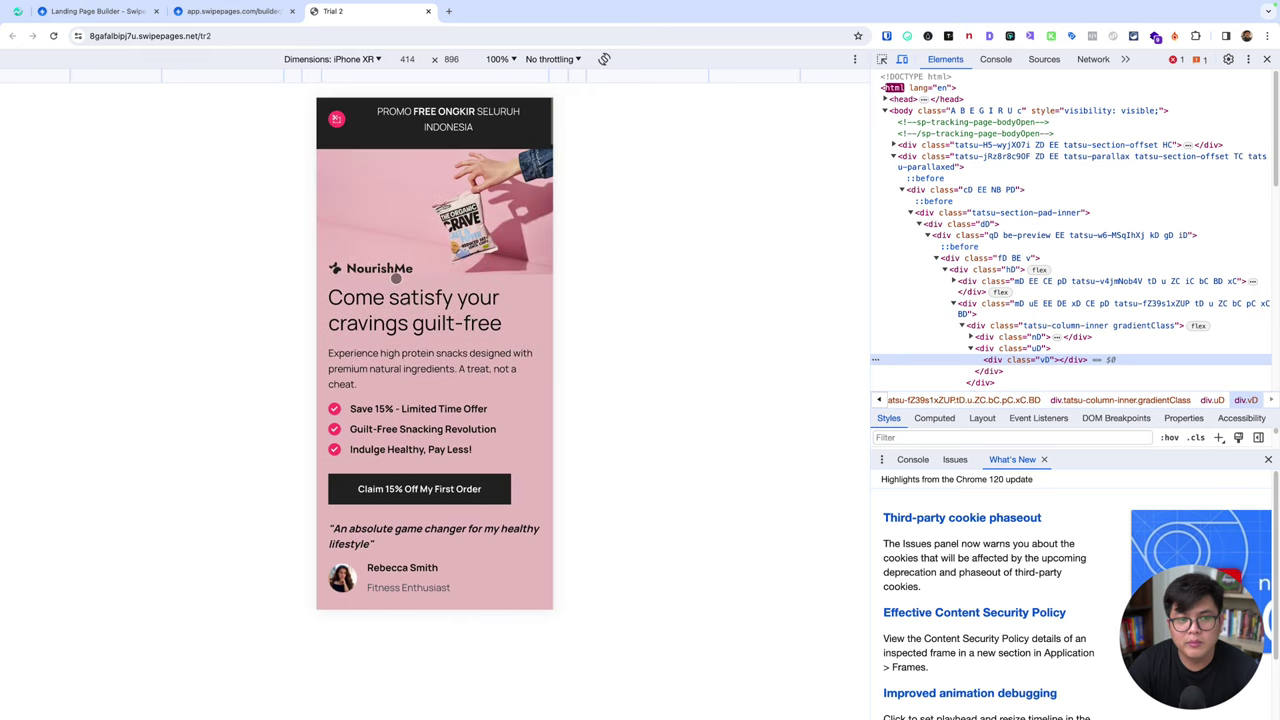
scroll(398, 283, "down", 5)
scroll(396, 283, "down", 3)
scroll(396, 283, "up", 8)
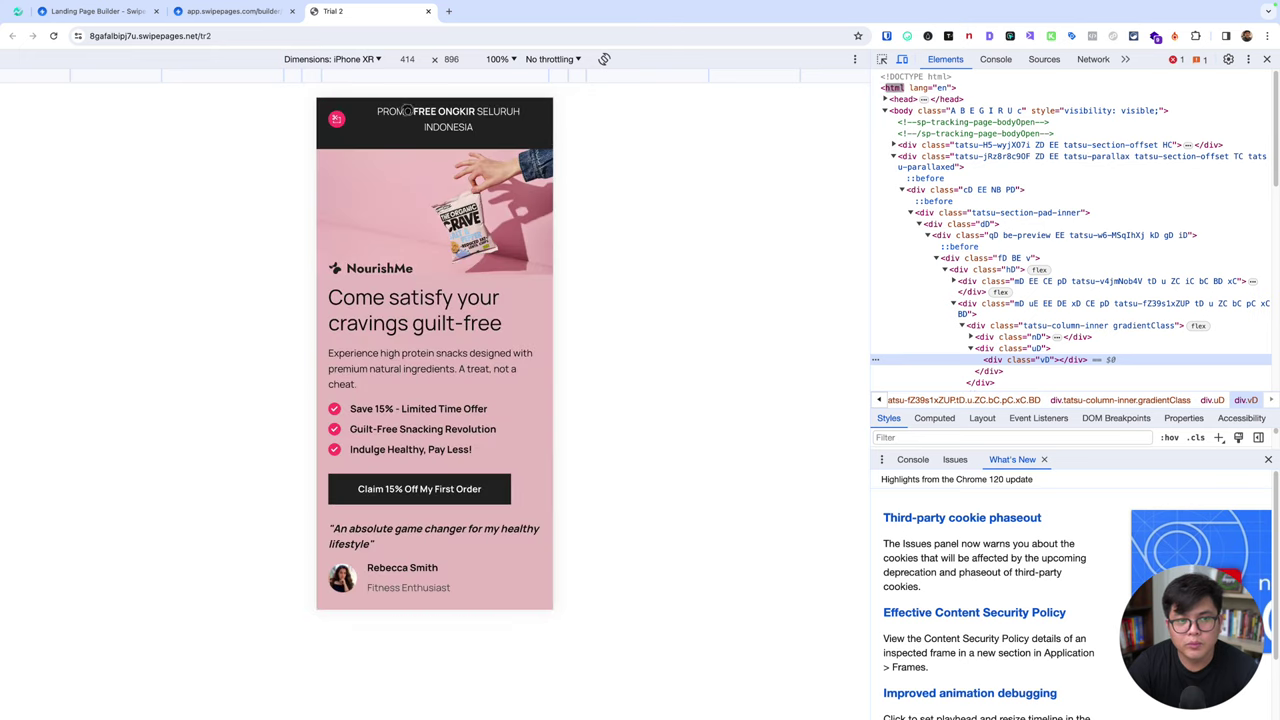
scroll(496, 545, "down", 5)
scroll(496, 545, "down", 5)
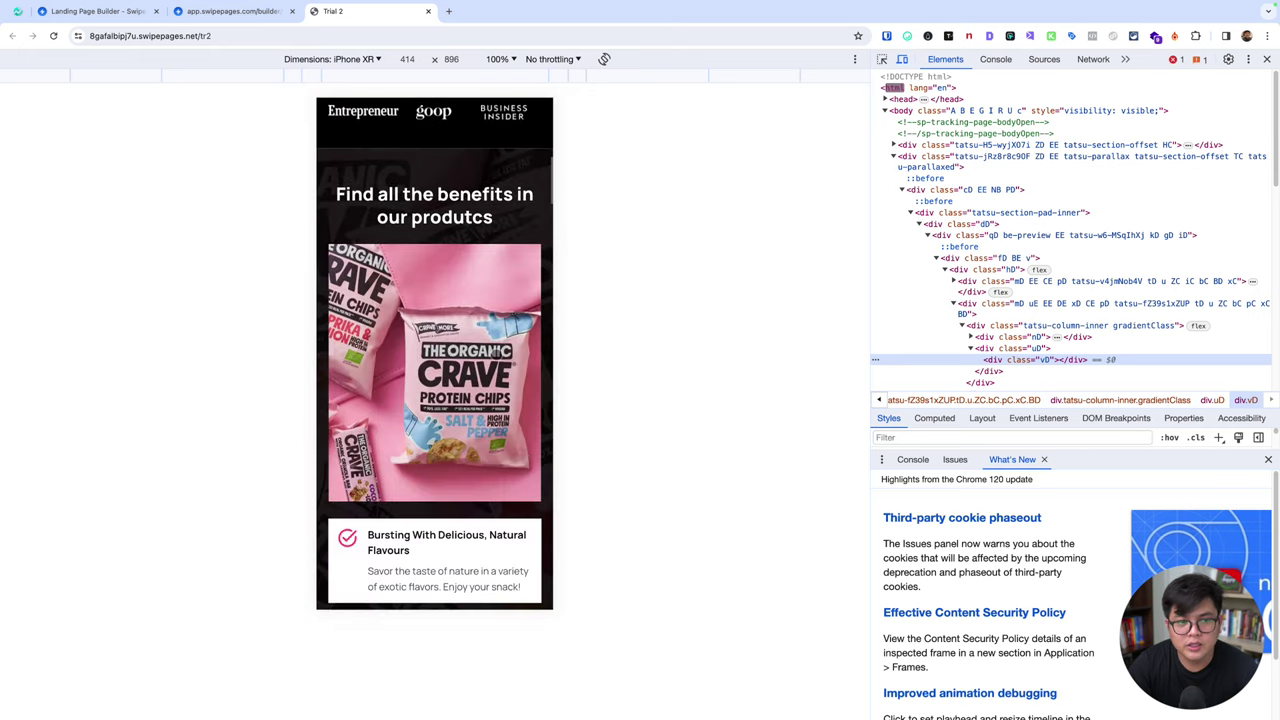
scroll(496, 545, "down", 5)
scroll(496, 545, "down", 5)
scroll(496, 545, "up", 5)
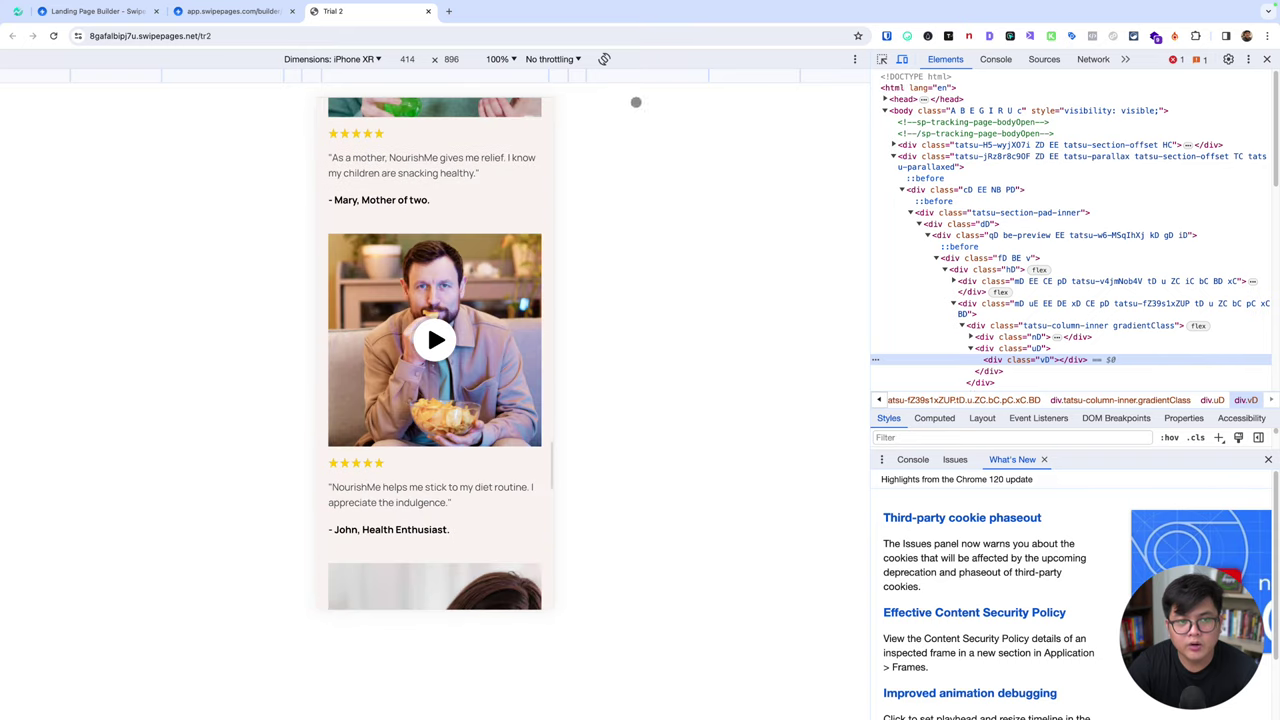
- Close DevTools and scroll the full-width desktop page back to the top
left_click(1254, 60)
left_click(1268, 60)
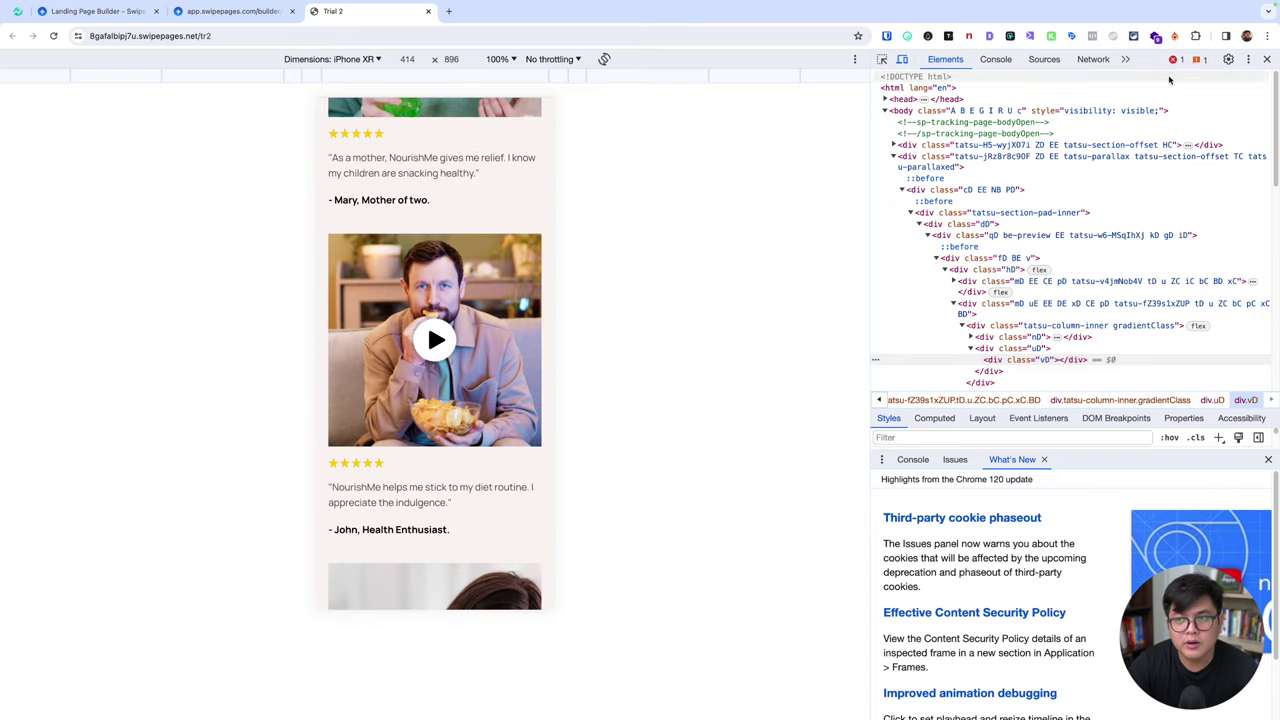
left_click(1268, 60)
scroll(820, 250, "up", 10)
scroll(820, 250, "up", 10)
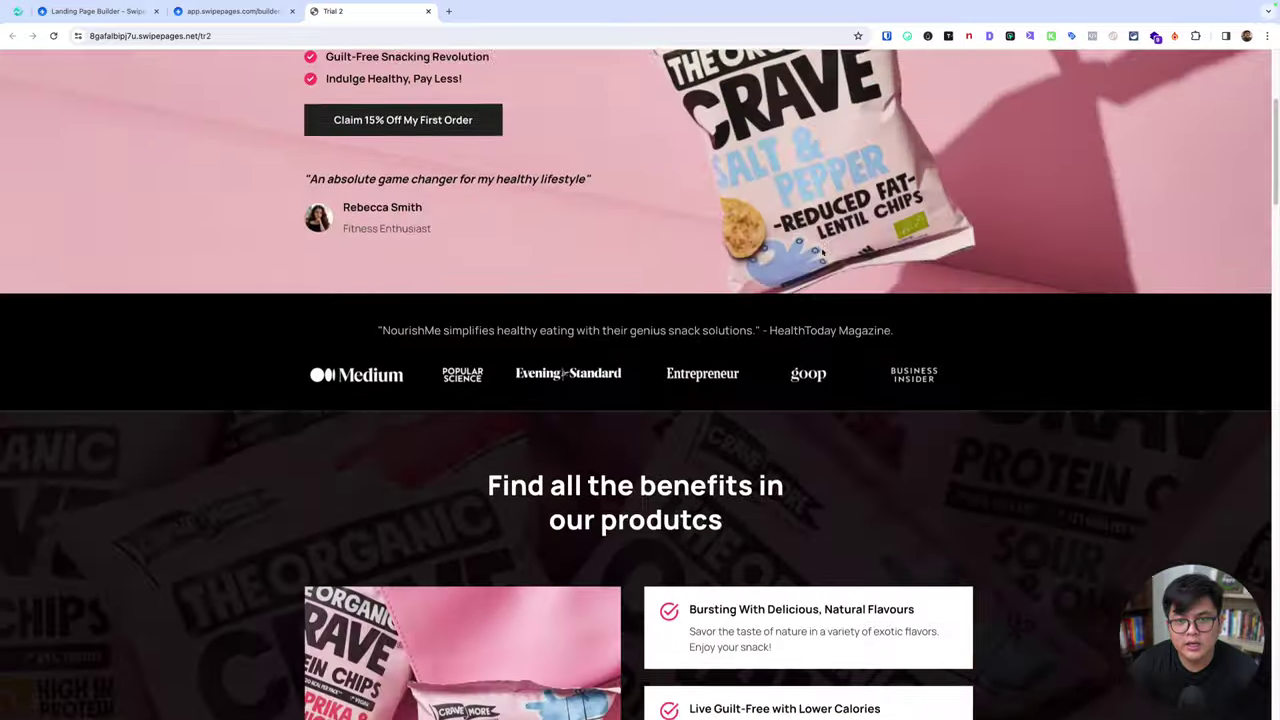
scroll(820, 250, "up", 5)
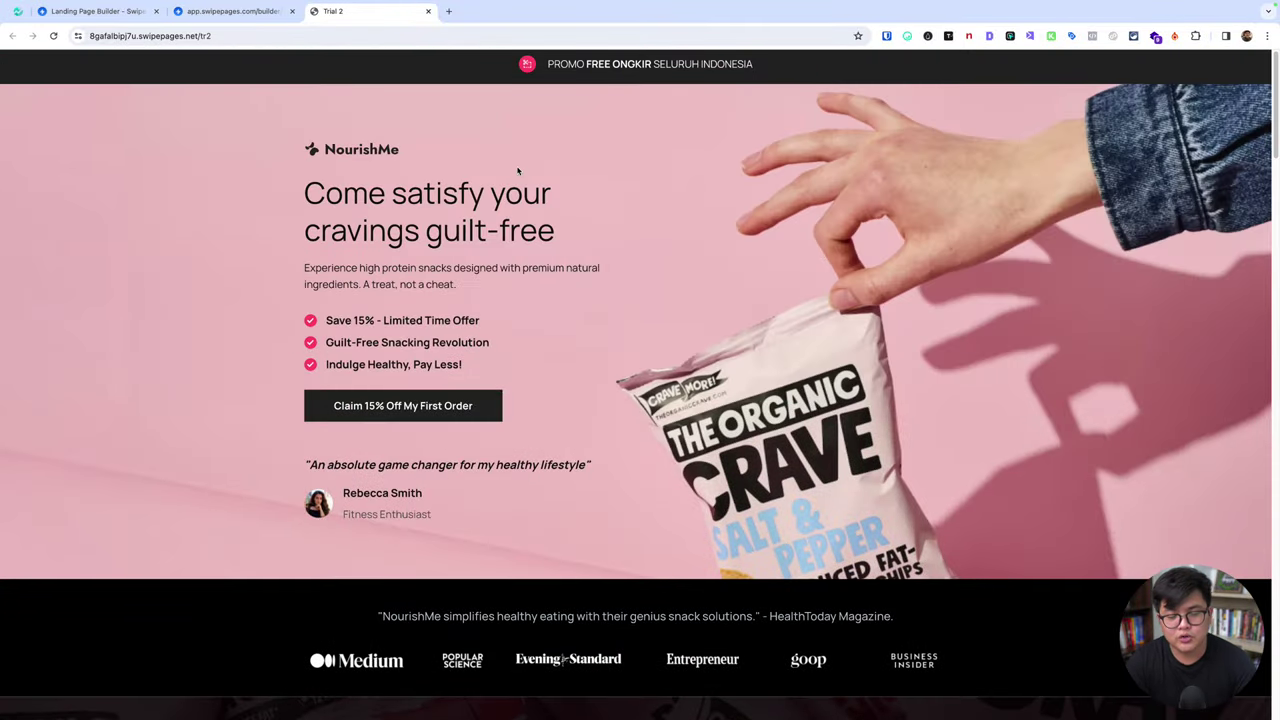
- Search for PageSpeed Insights in a new tab and analyze the pasted swipepages.net page URL
key("ctrl+t")
type("pa")
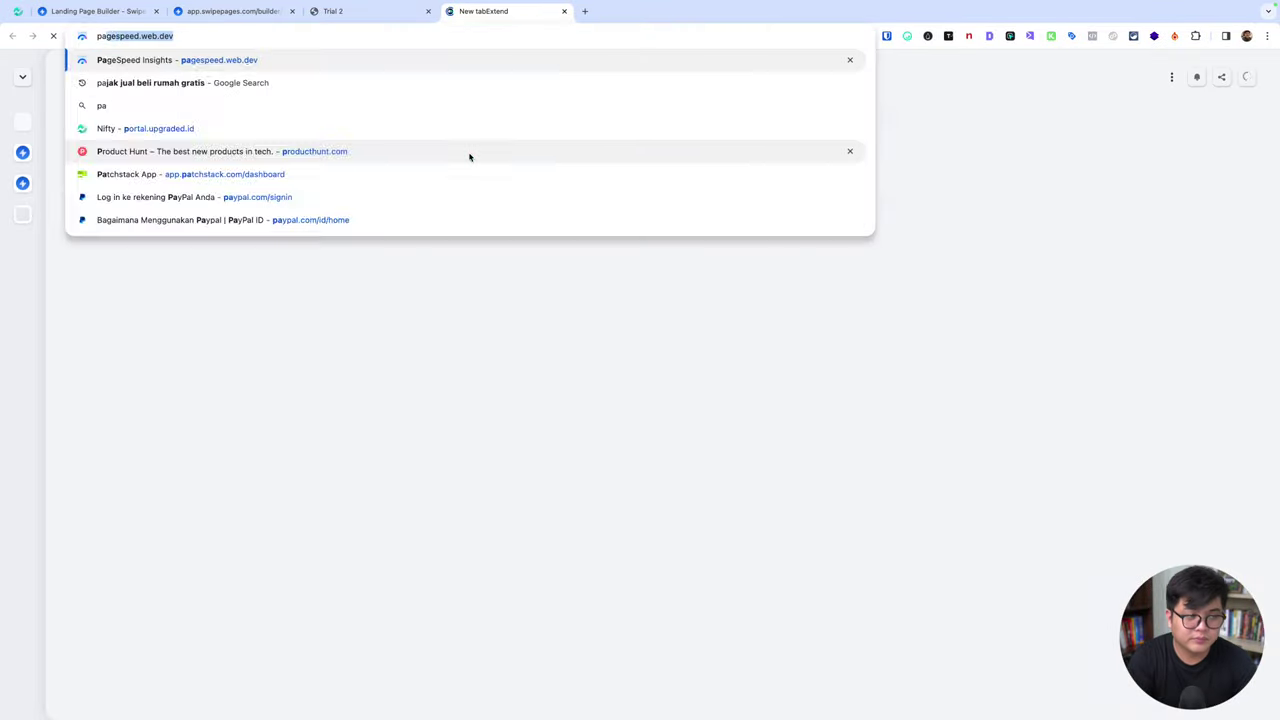
type("gespeed.web.dev")
key("Return")
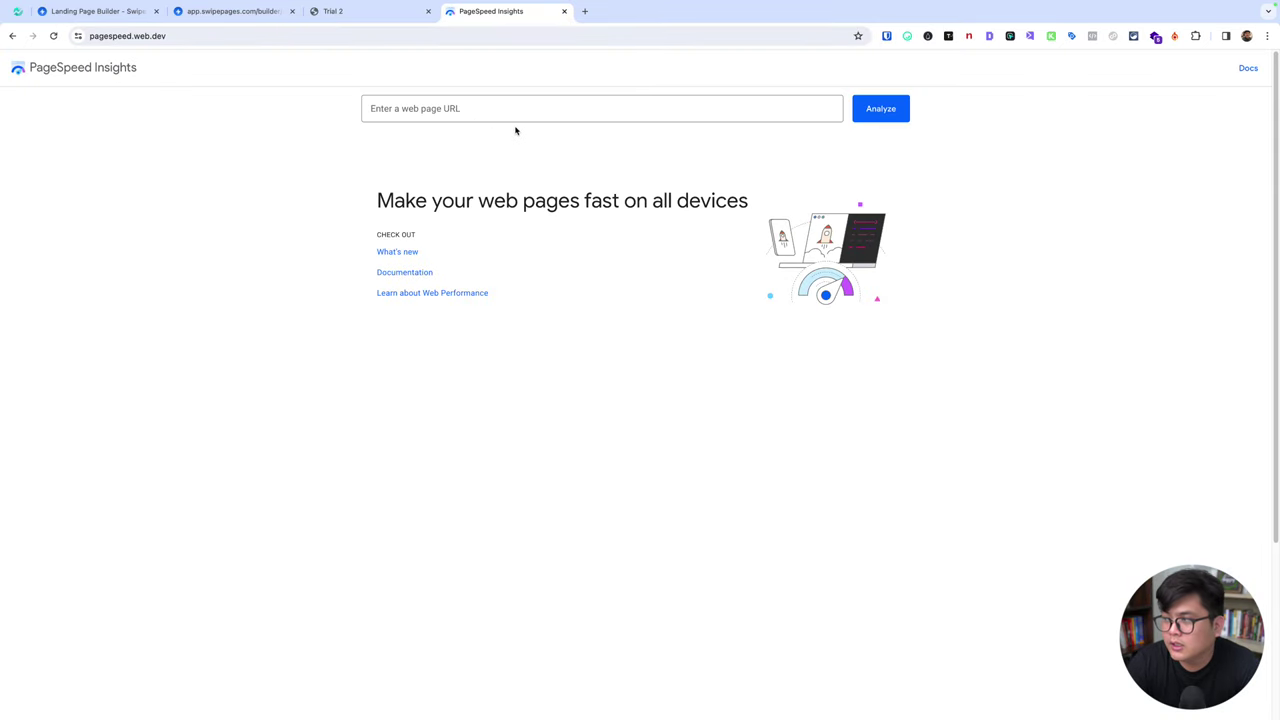
left_click(230, 38)
type("pagespeed")
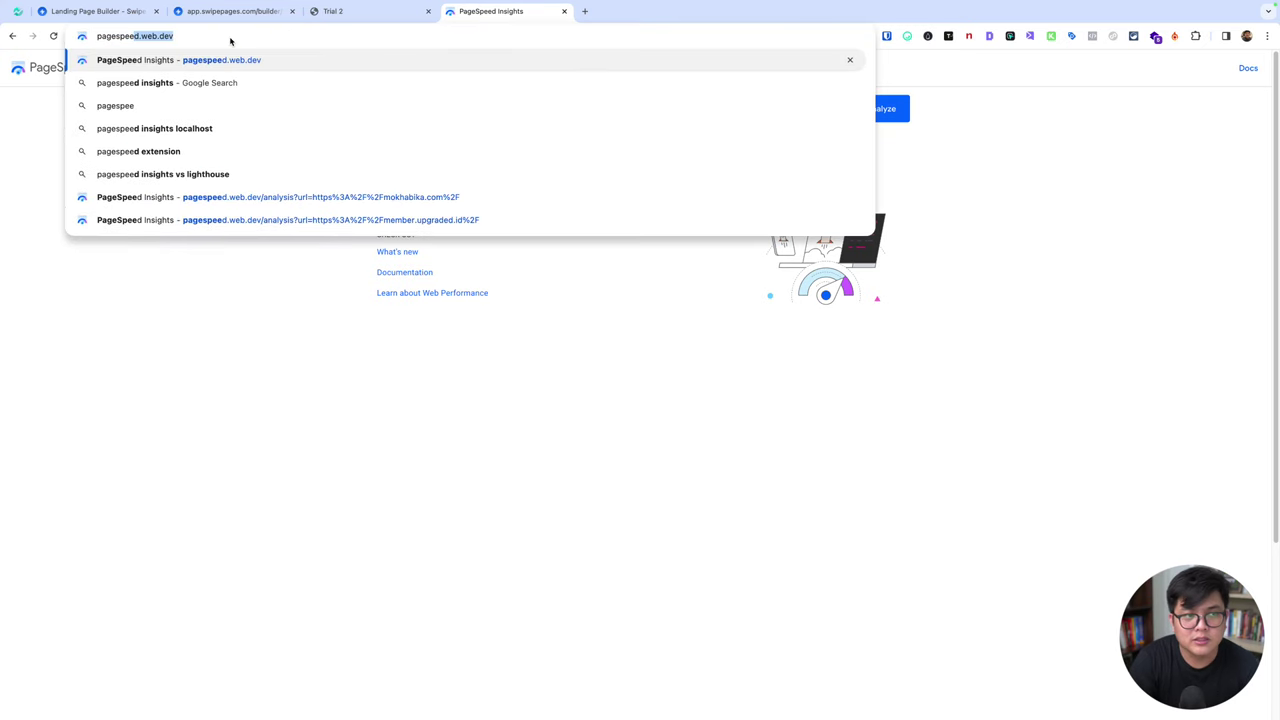
type(" insights")
key("Return")
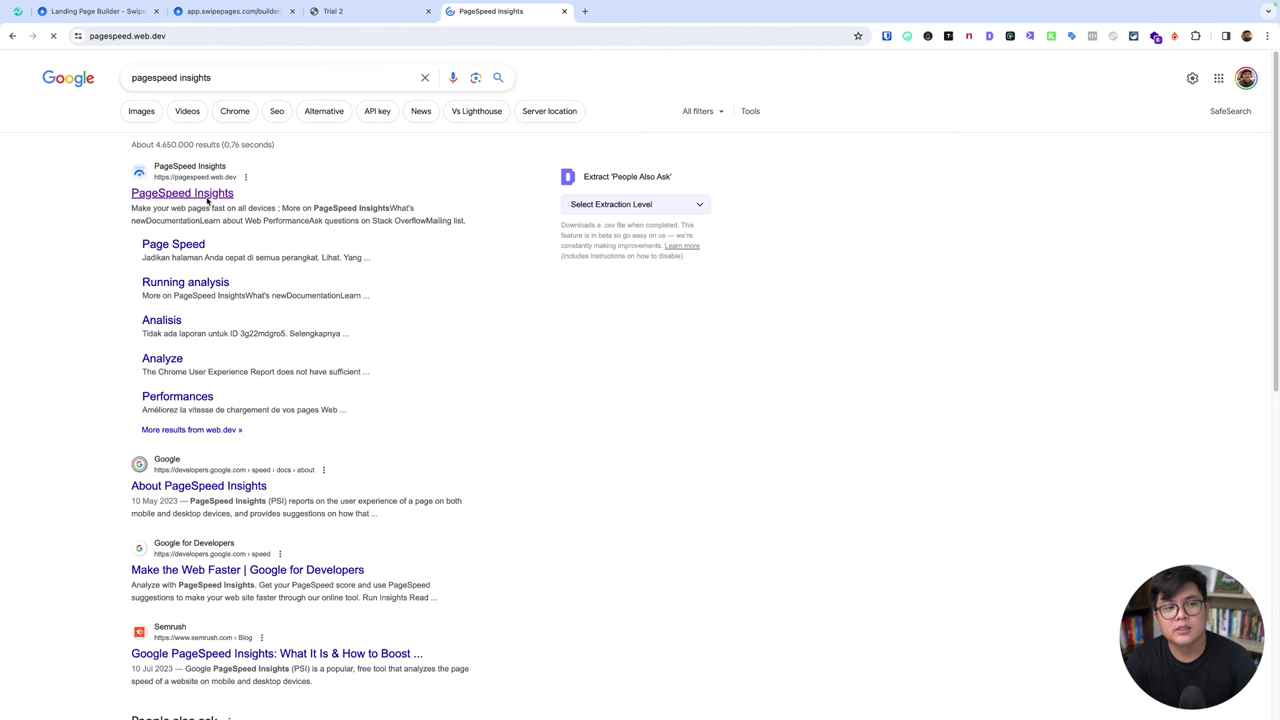
left_click(425, 112)
type("https://8gafalbip7u.swipepages.net/tr2")
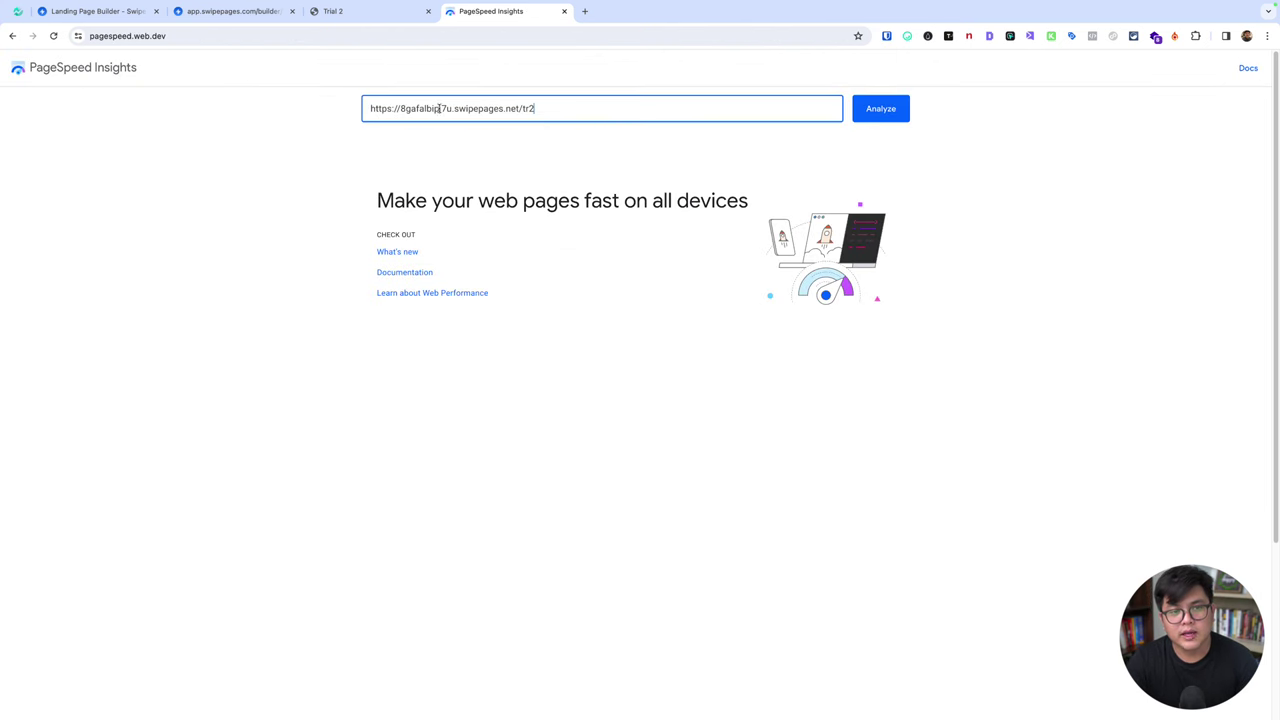
left_click(864, 108)
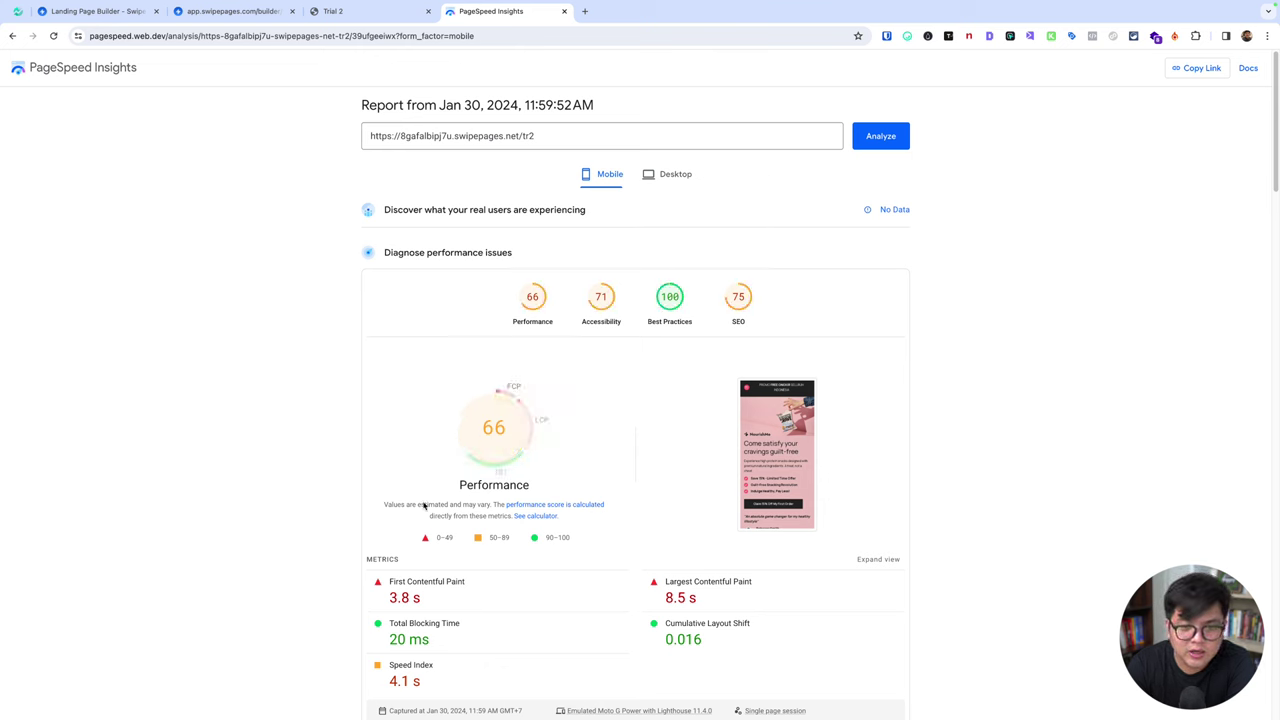
- Highlight the 20 ms Total Blocking Time and 8.5 s Largest Contentful Paint metrics
key("super+m")
left_click_drag(390, 639, 437, 641)
left_click(428, 645)
left_click(486, 647)
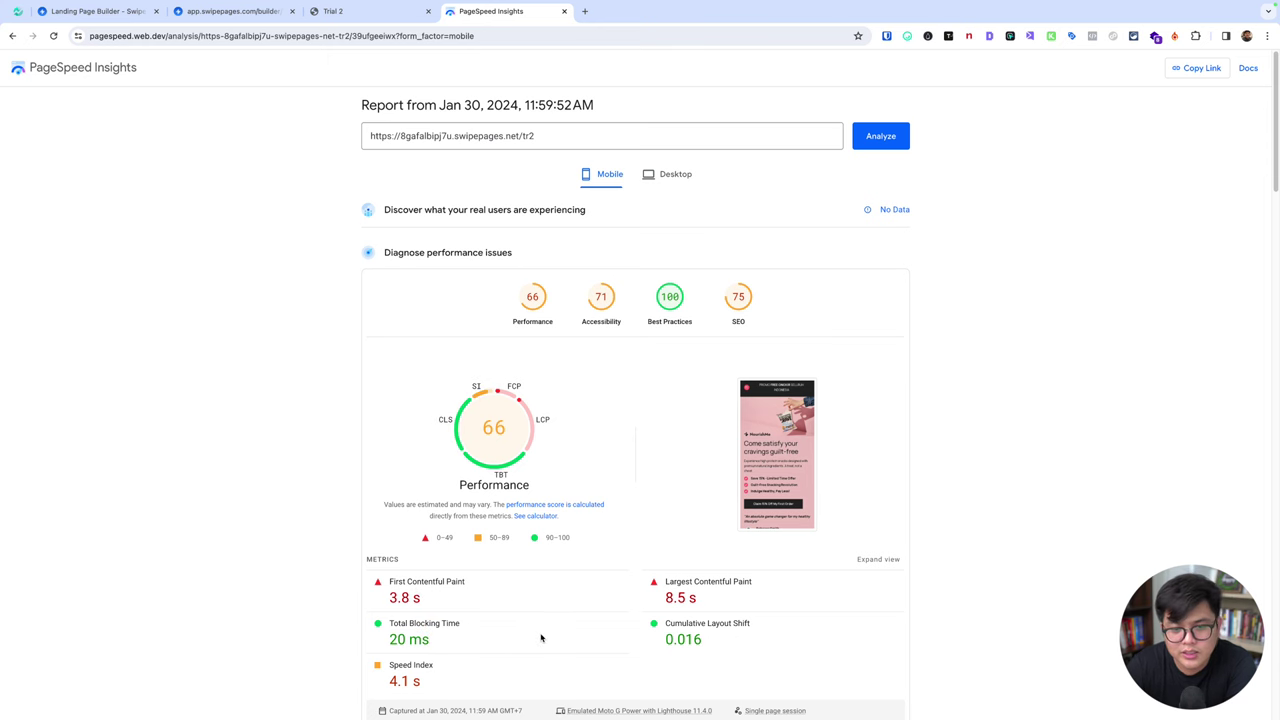
scroll(541, 638, "down", 3)
left_click_drag(667, 462, 717, 461)
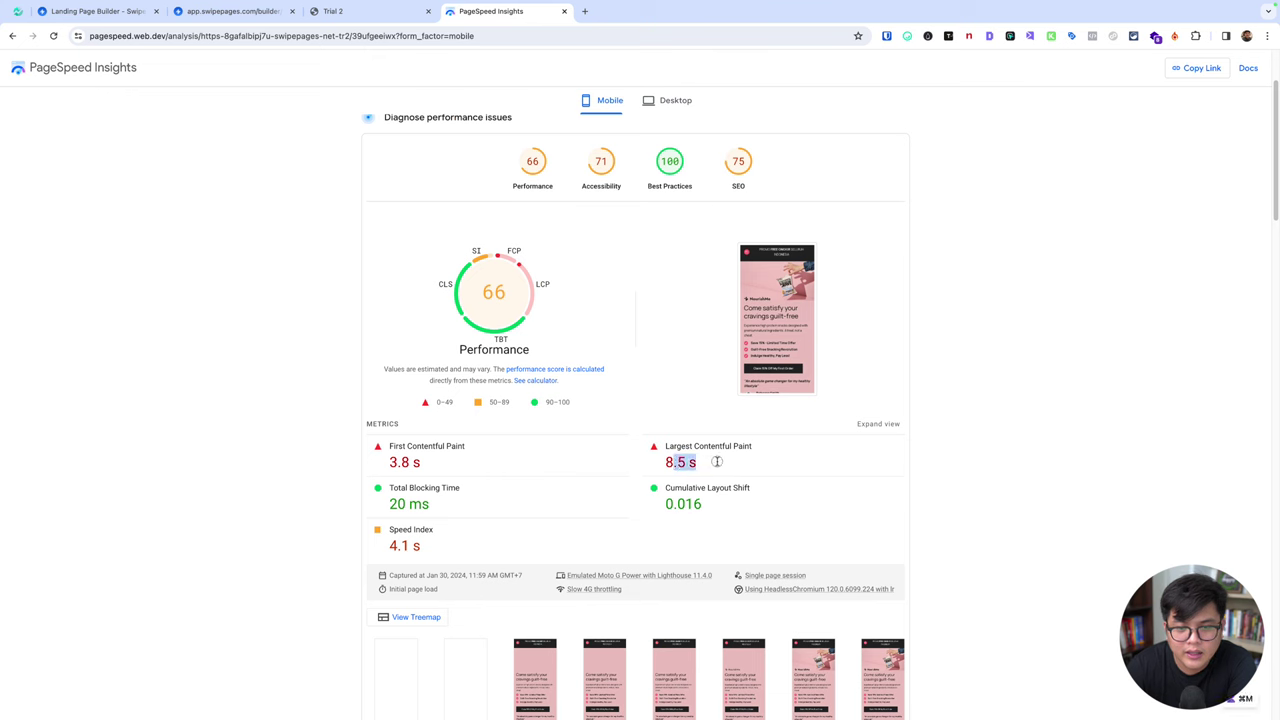
left_click(718, 464)
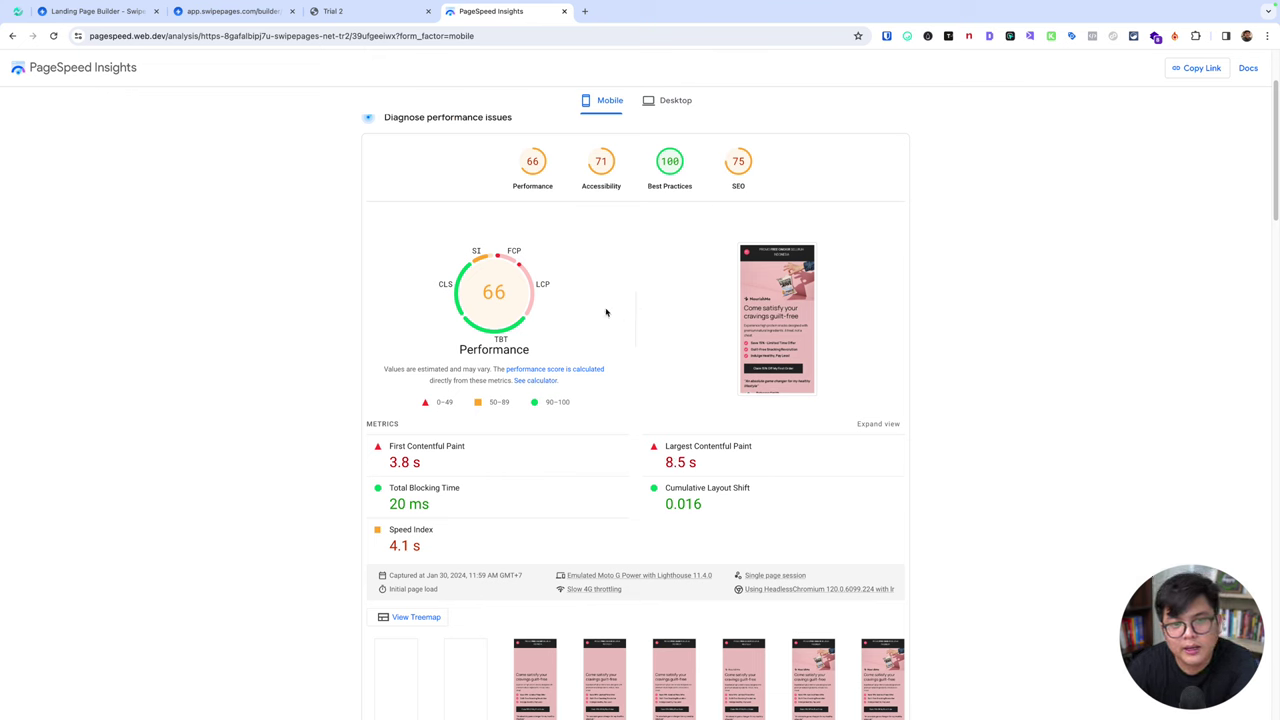
- Expand and collapse the LCP element, next-gen formats, render-blocking and image encoding audits
scroll(580, 415, "down", 3)
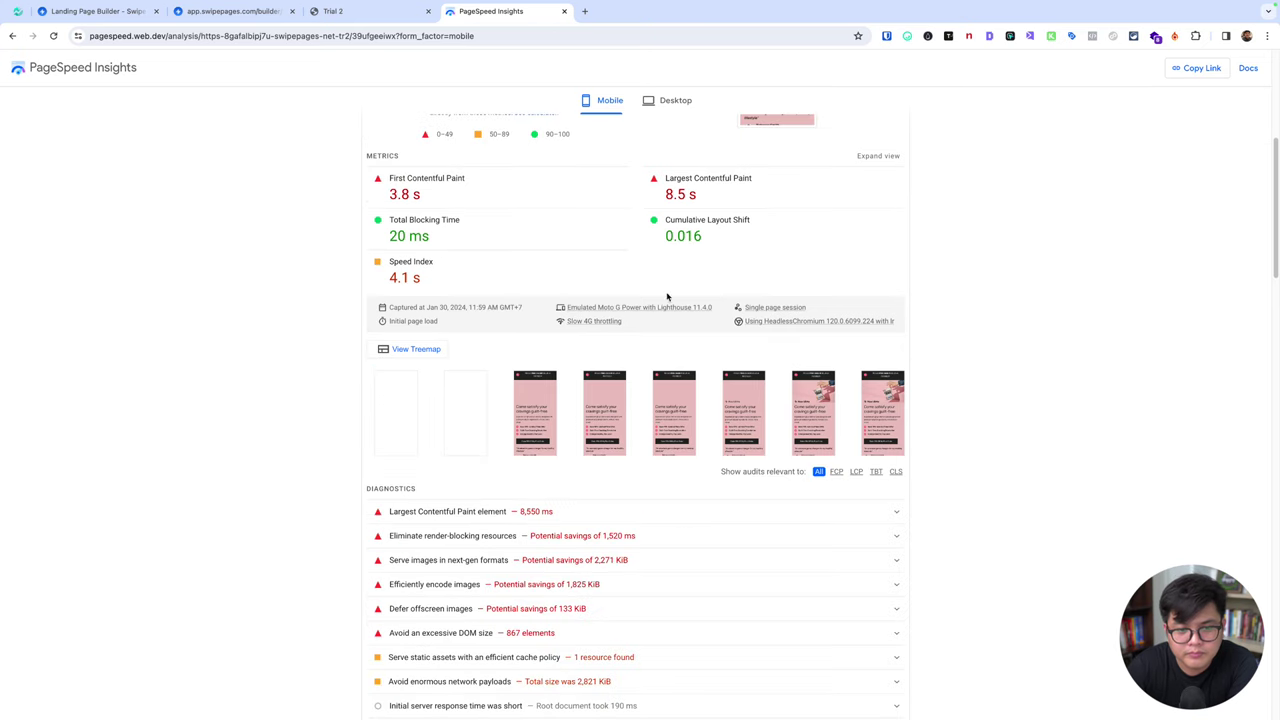
left_click(500, 513)
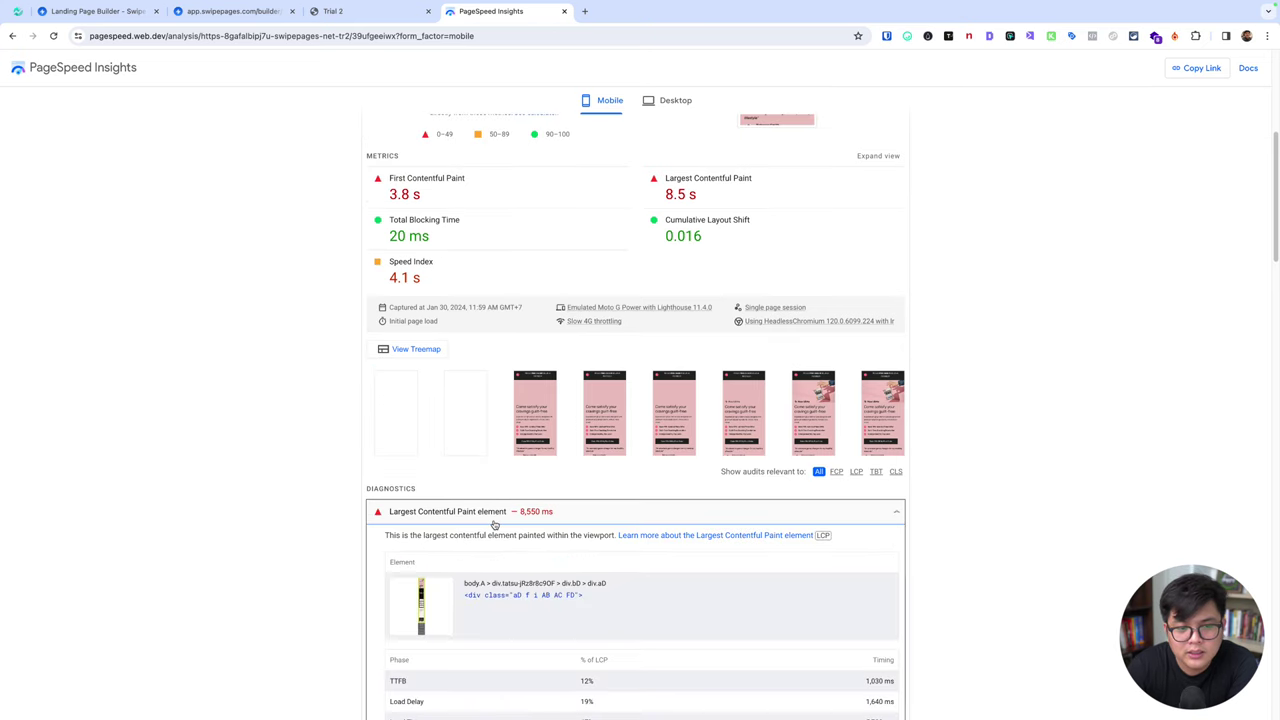
scroll(494, 526, "down", 2)
left_click(507, 296)
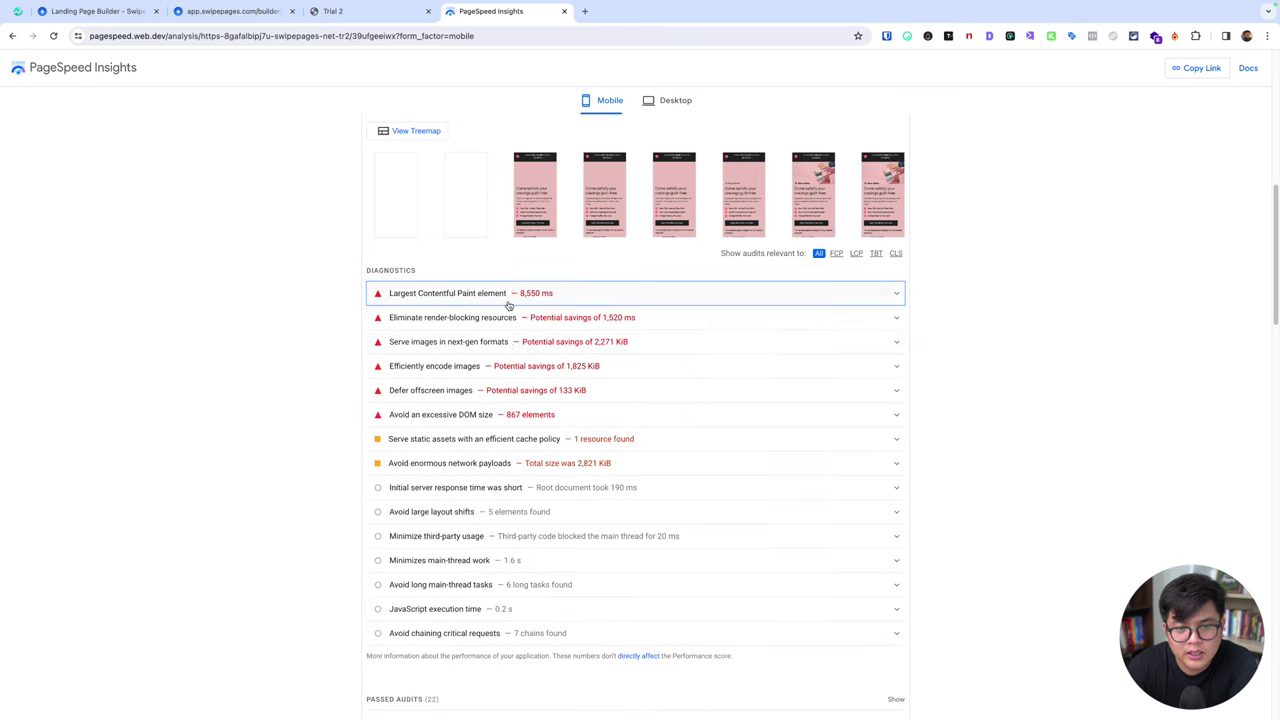
left_click(508, 341)
left_click(509, 318)
left_click(511, 320)
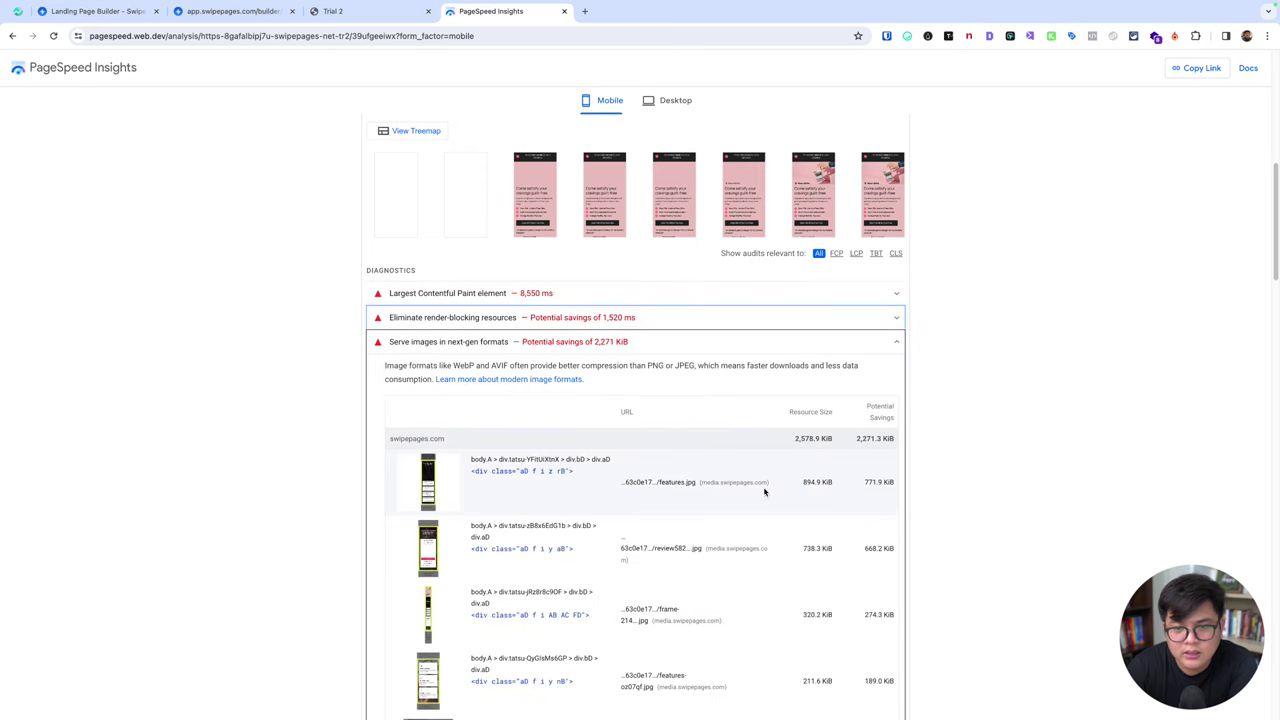
scroll(831, 483, "down", 2)
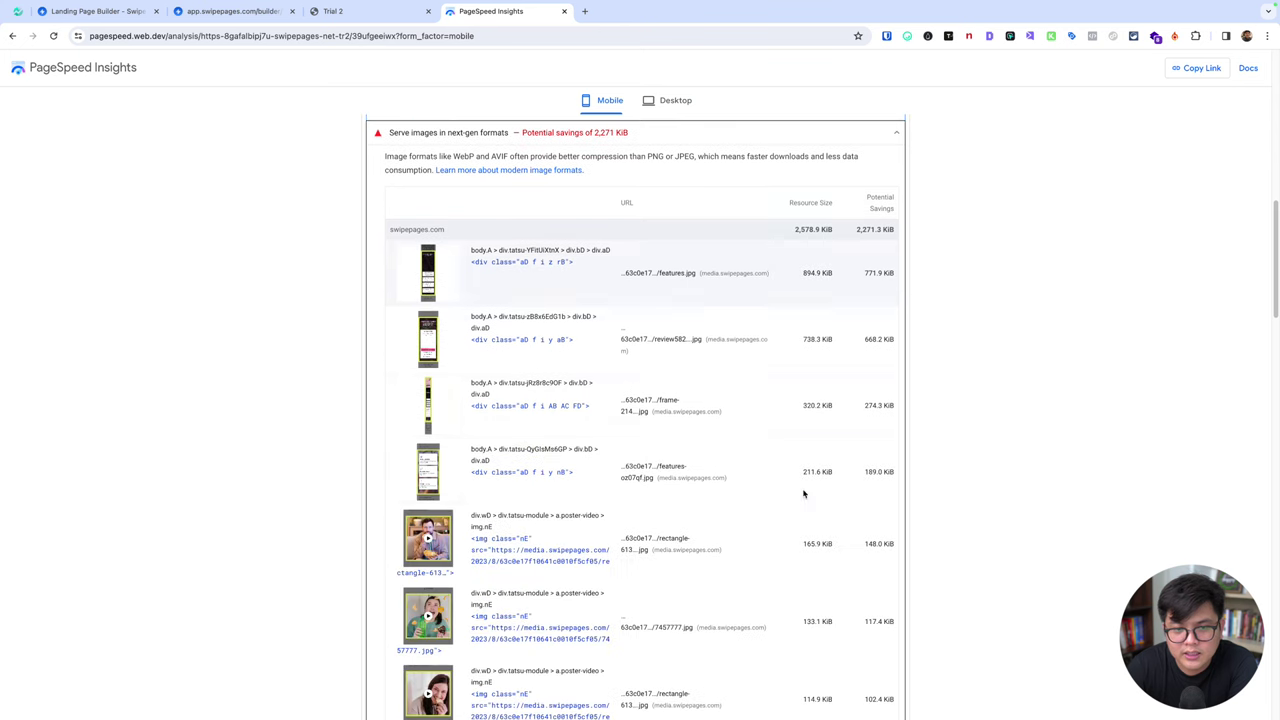
scroll(477, 474, "down", 3)
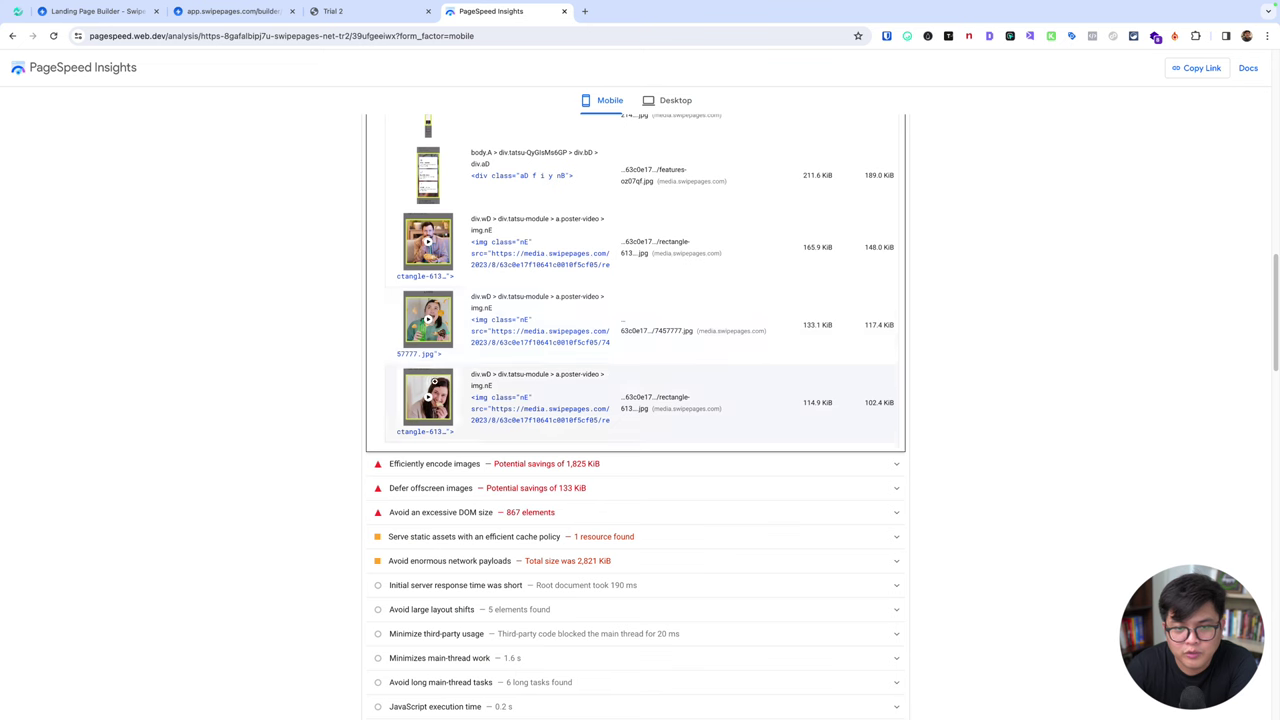
scroll(663, 221, "up", 3)
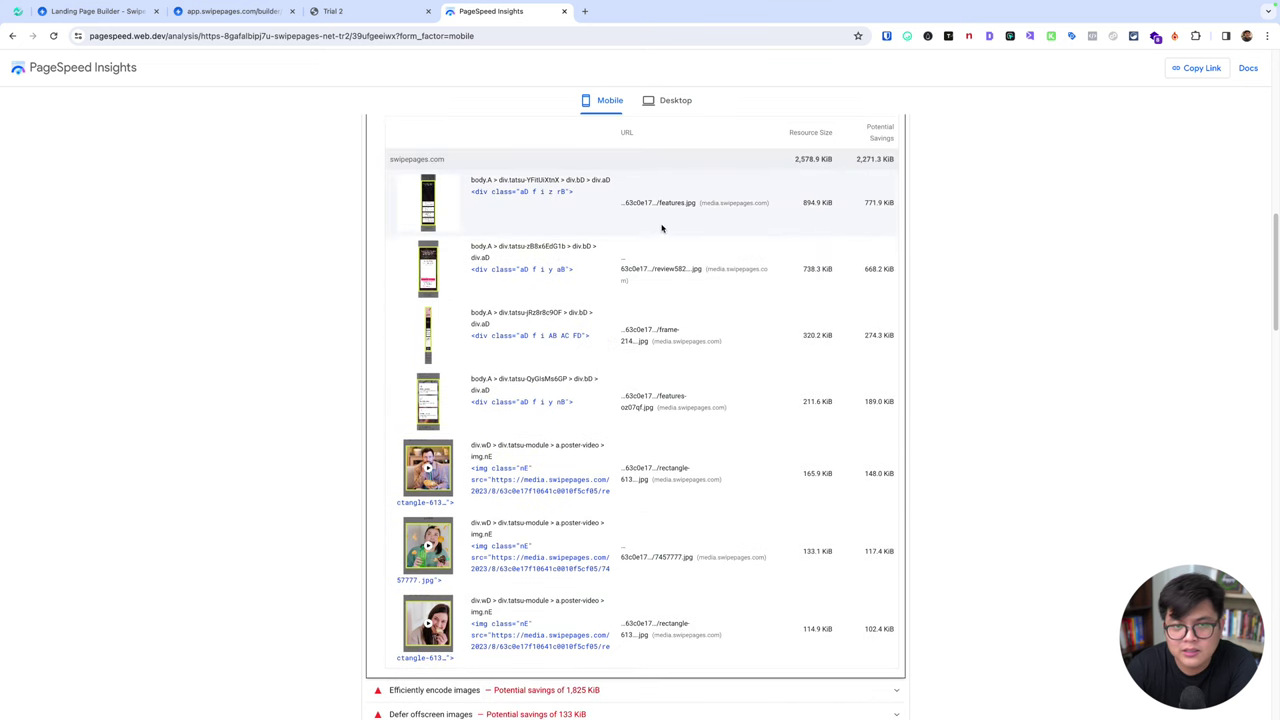
left_click(643, 160)
left_click(633, 179)
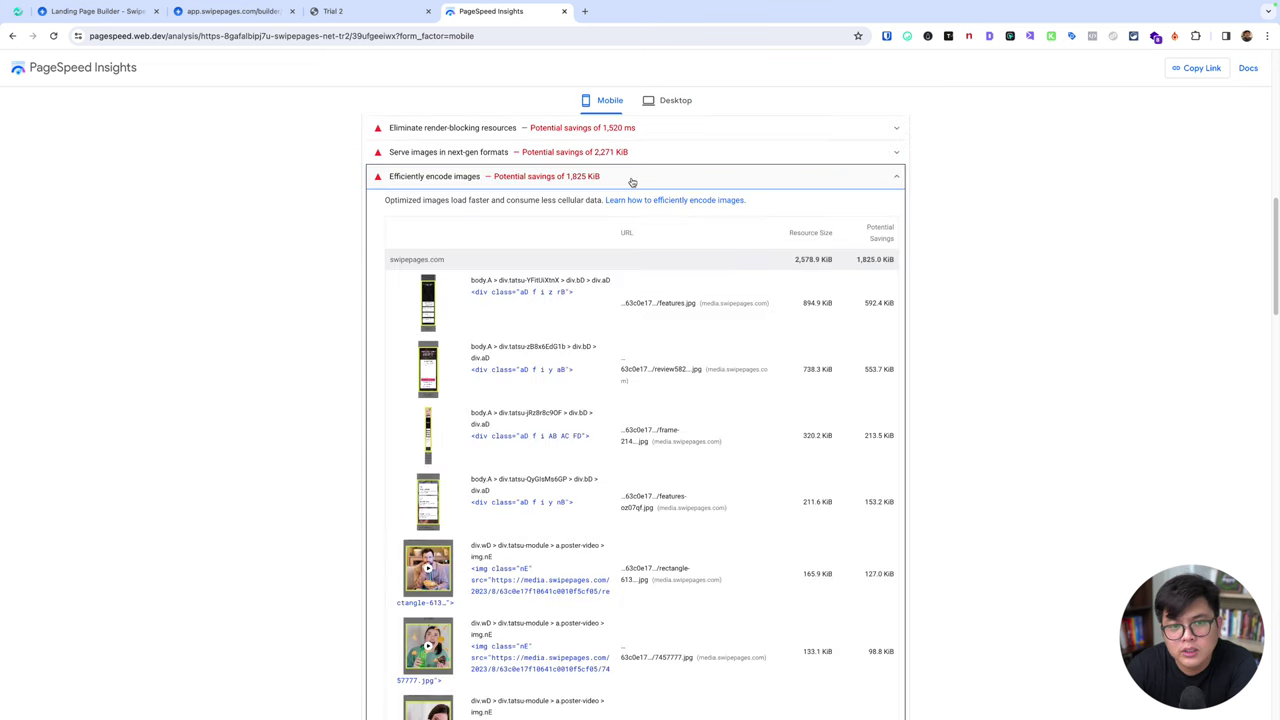
left_click(632, 180)
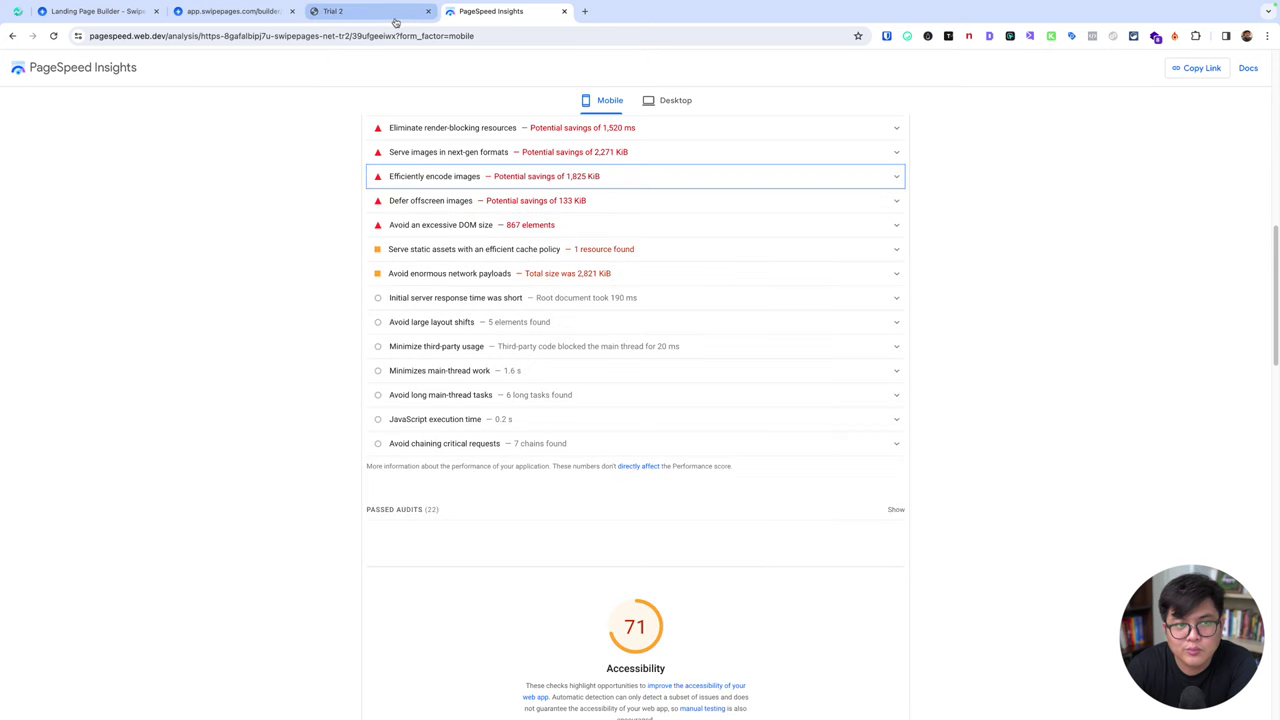
scroll(757, 183, "up", 15)
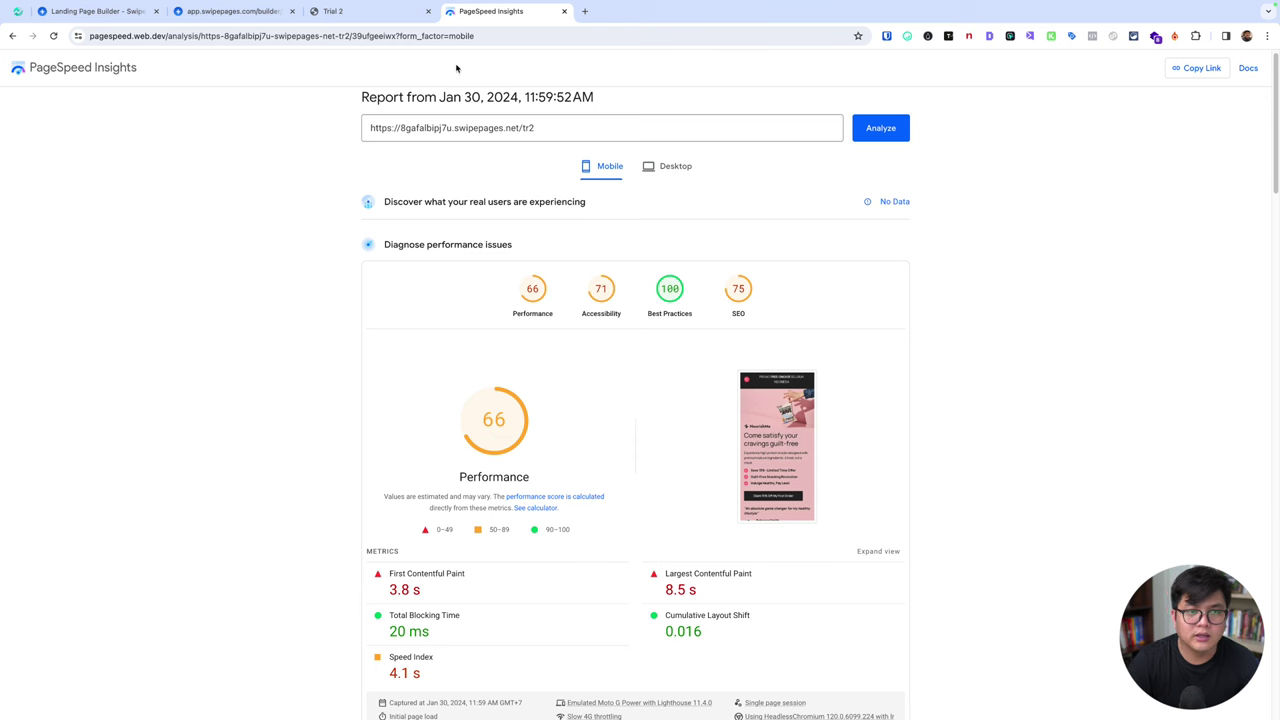
- Copy the tested page URL and go to GTmetrix in a new tab
left_click(457, 126)
key("super+a")
key("super+c")
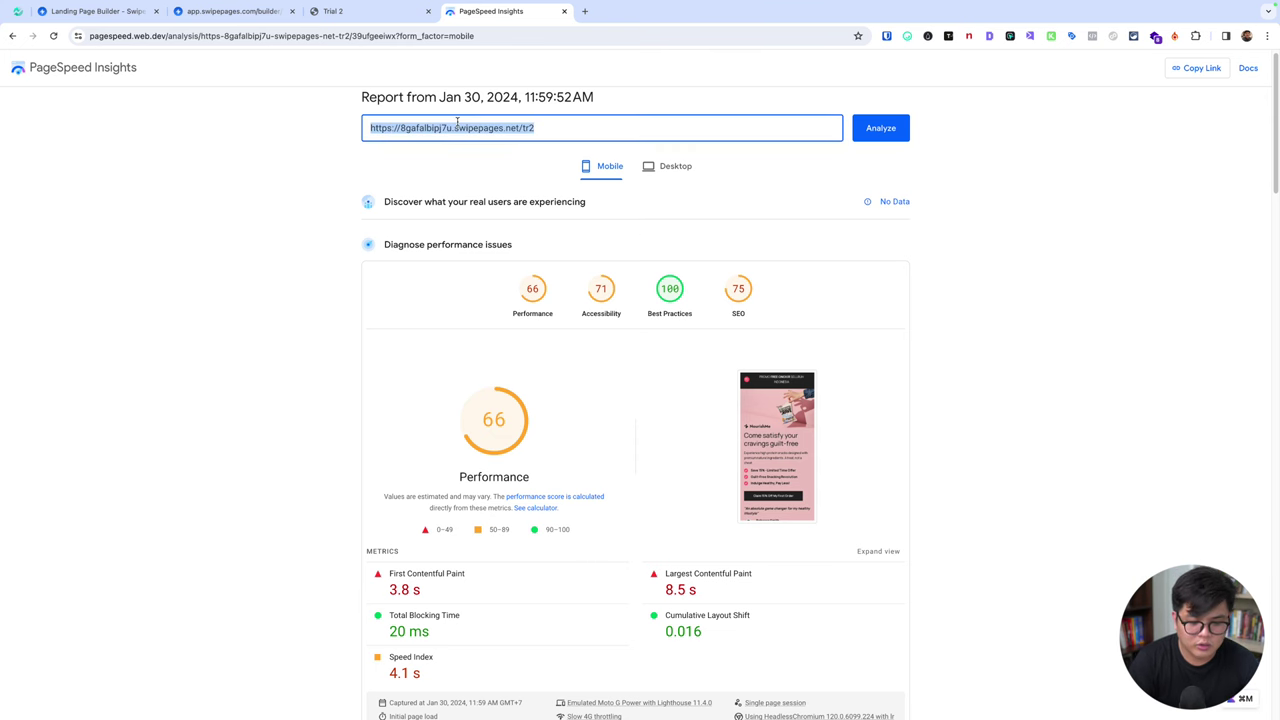
key("super+t")
type("gtmetrix")
key("Return")
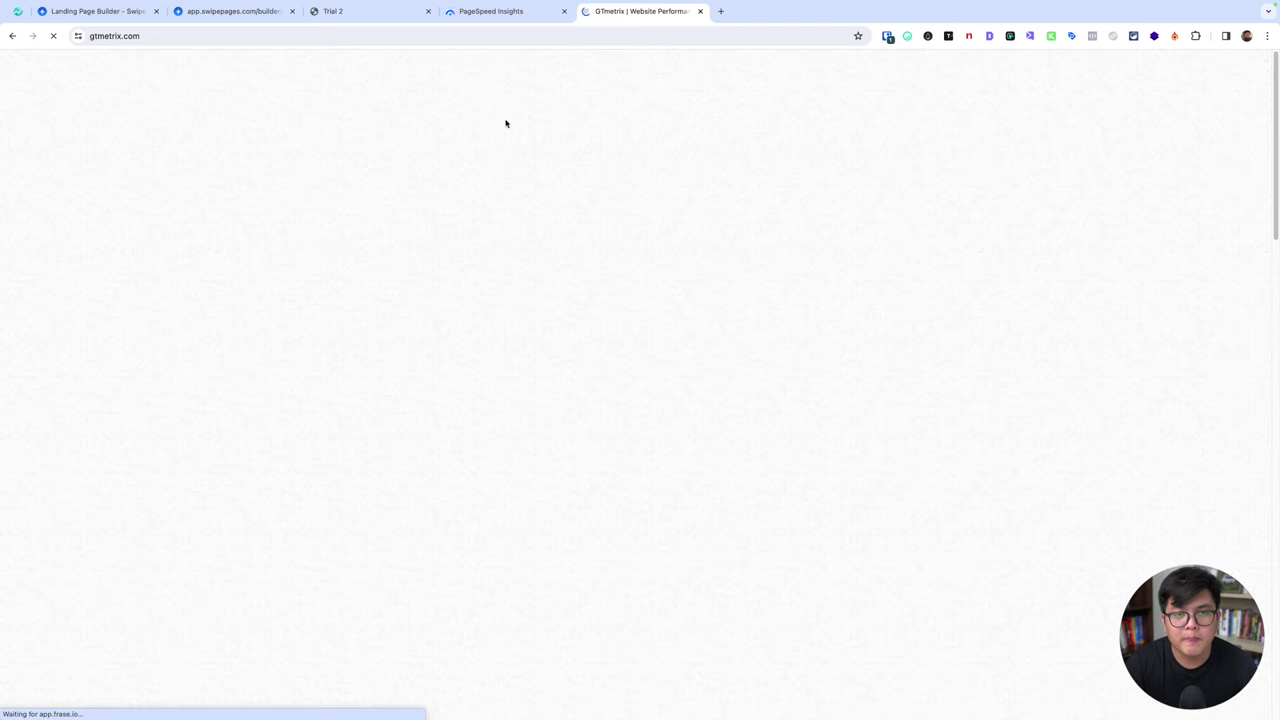
- Run a GTmetrix test on the pasted swipepages.net URL and dismiss the cookie notice
left_click(591, 338)
key("super+v")
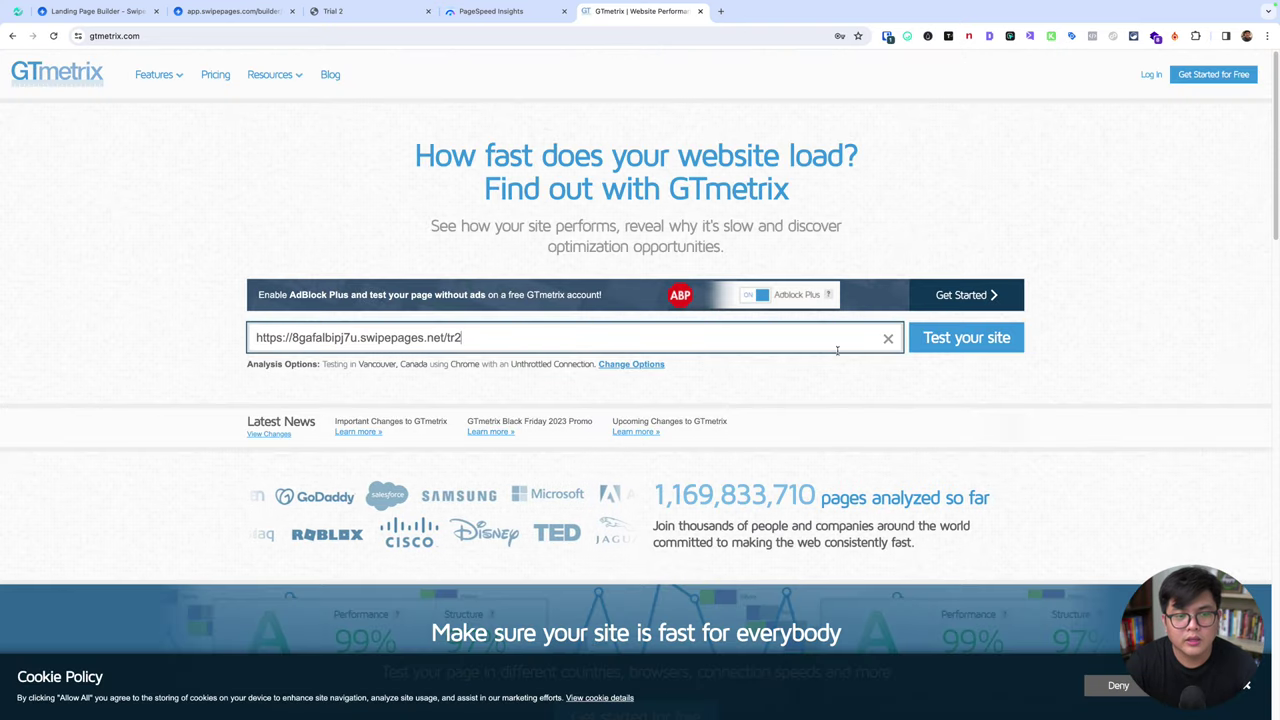
left_click(978, 345)
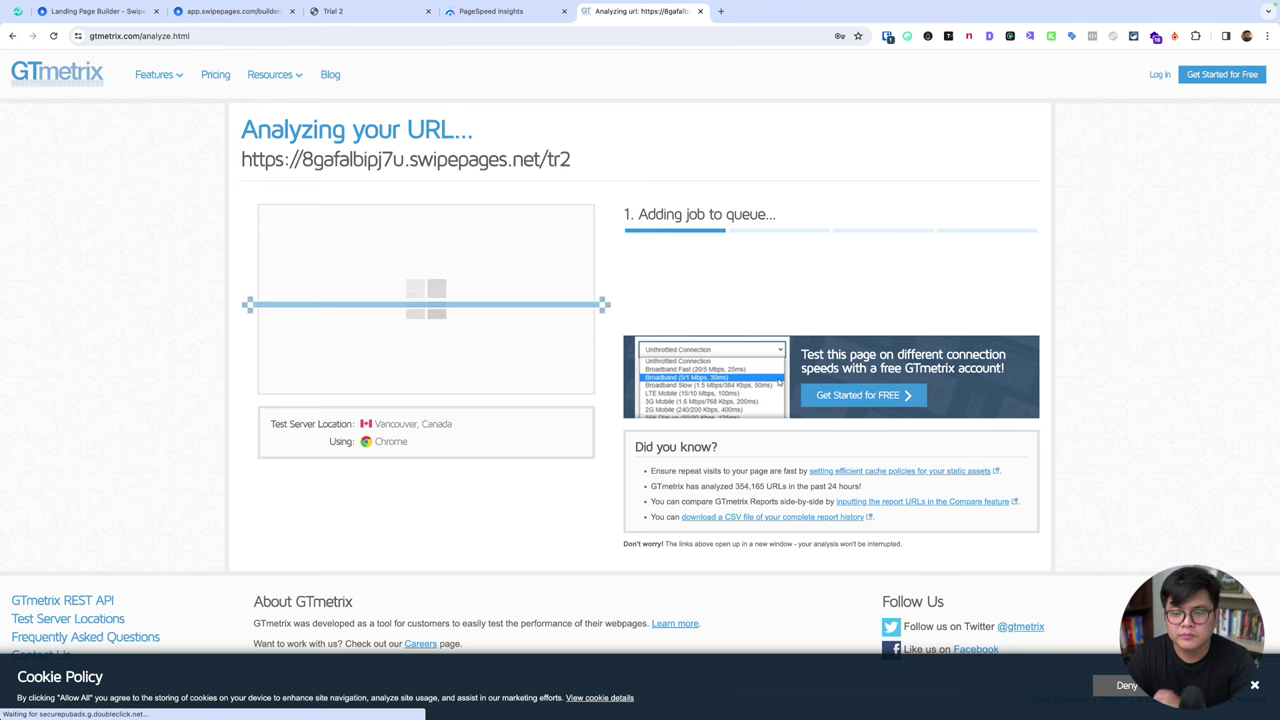
left_click(1140, 685)
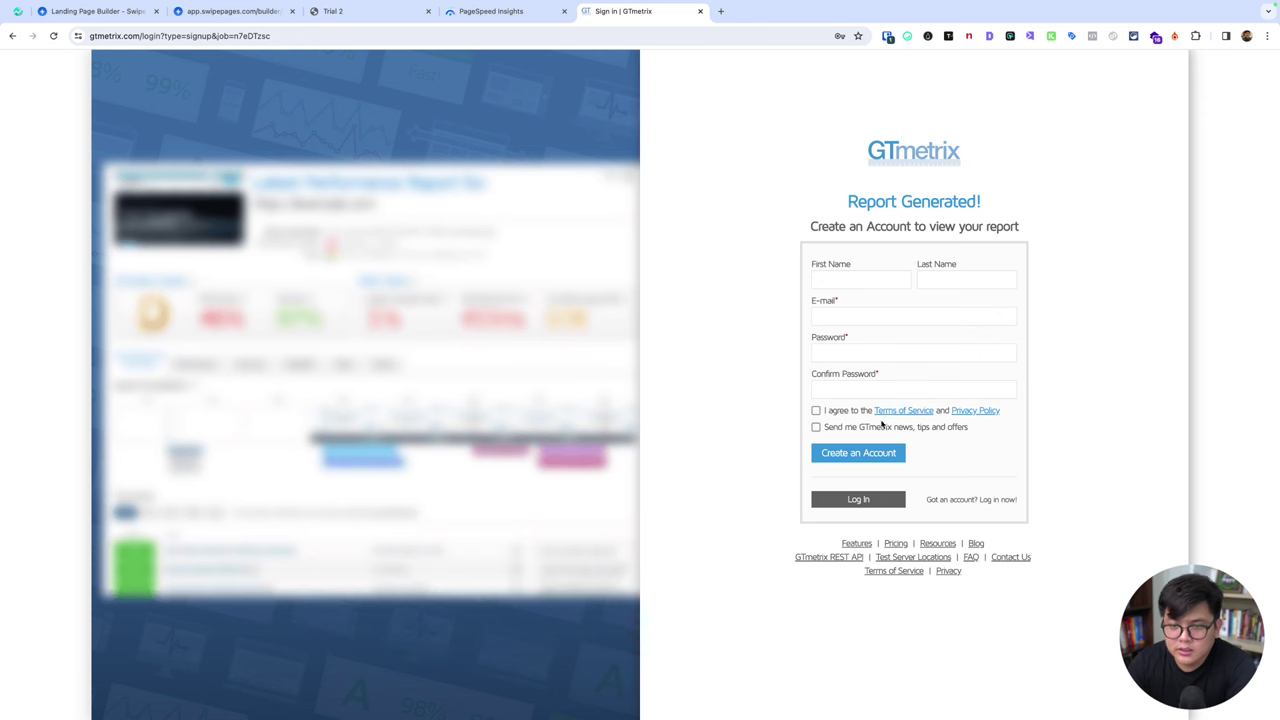
- Log in to GTmetrix with the saved Bitwarden credentials
left_click(969, 498)
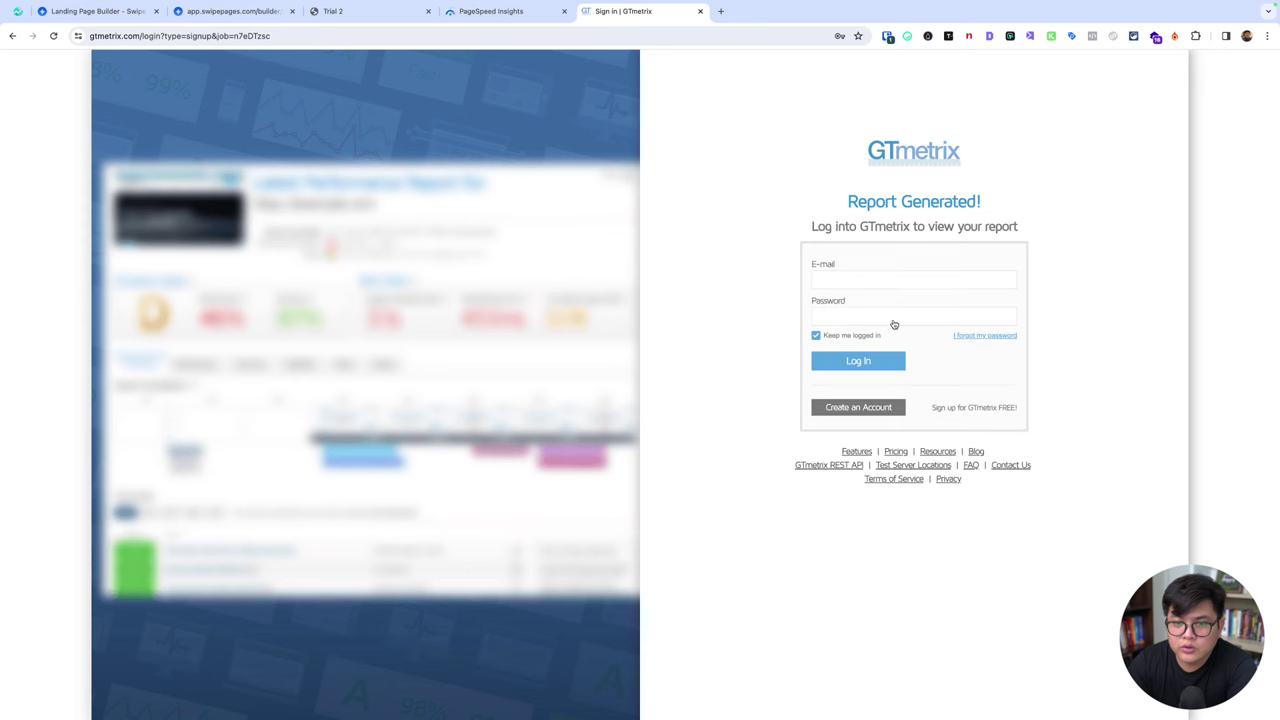
left_click(888, 38)
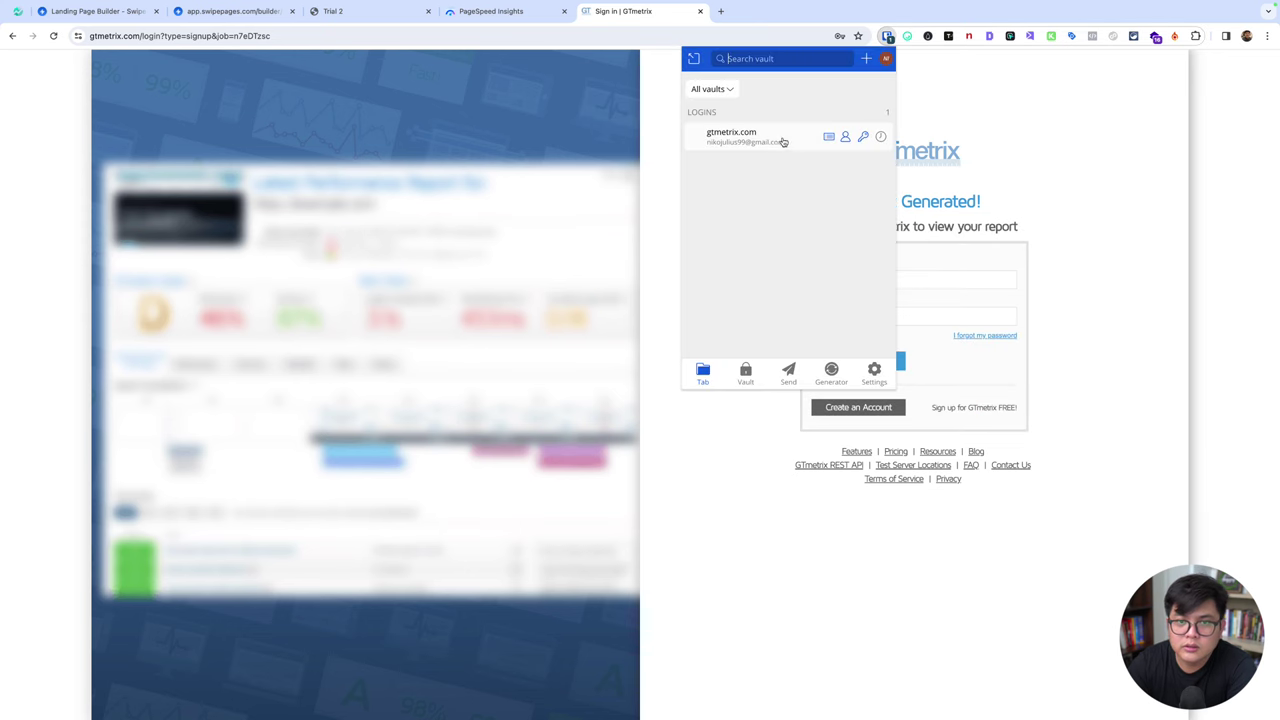
left_click(780, 145)
key("Return")
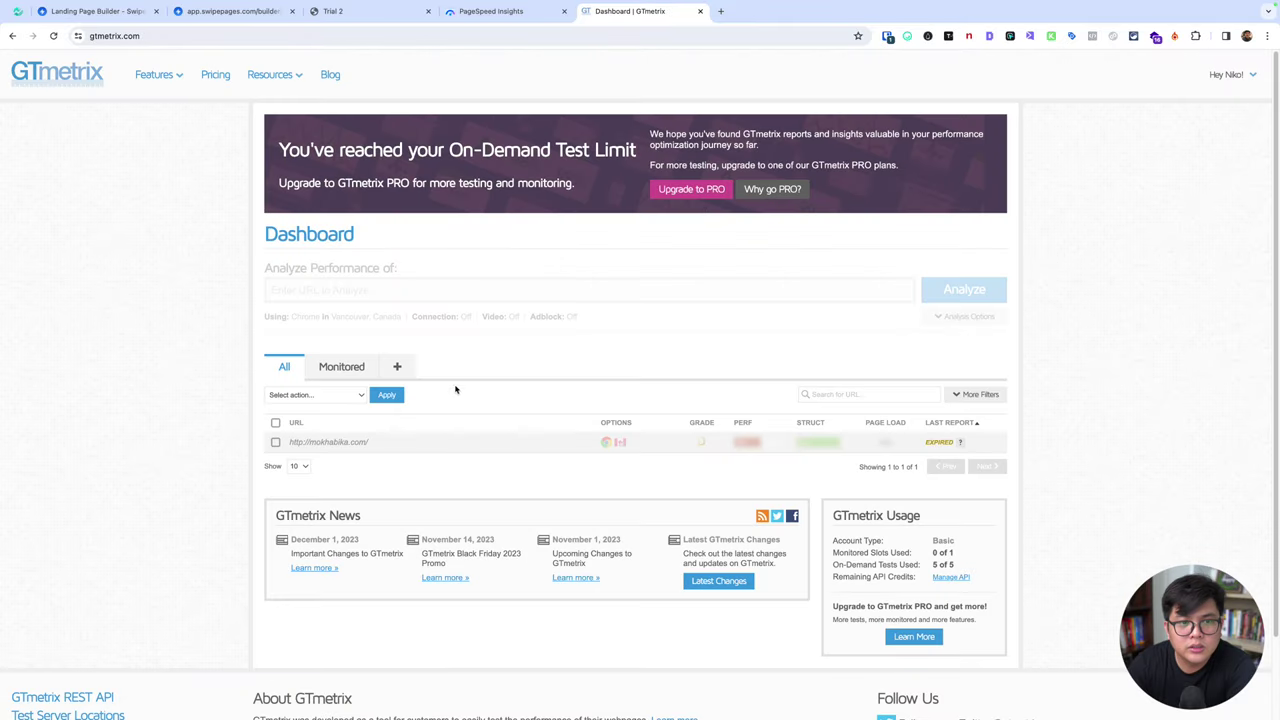
mouse_move(377, 289)
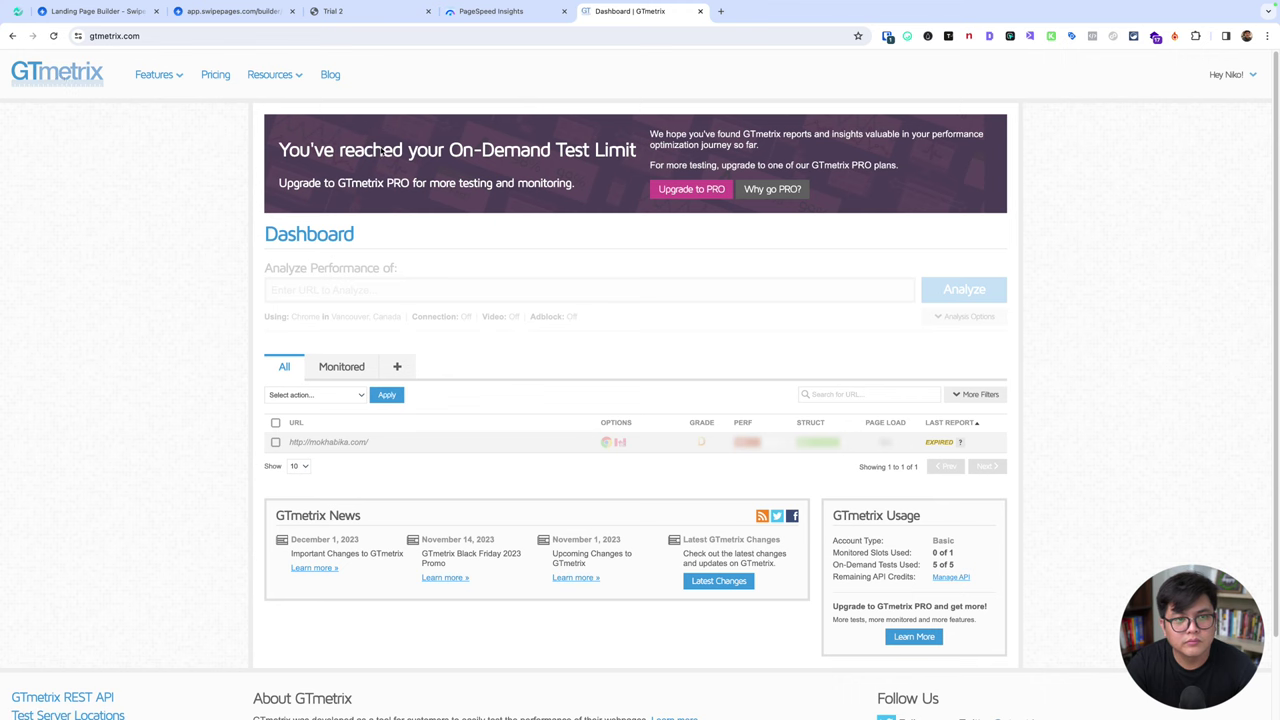
mouse_move(418, 291)
left_click(396, 368)
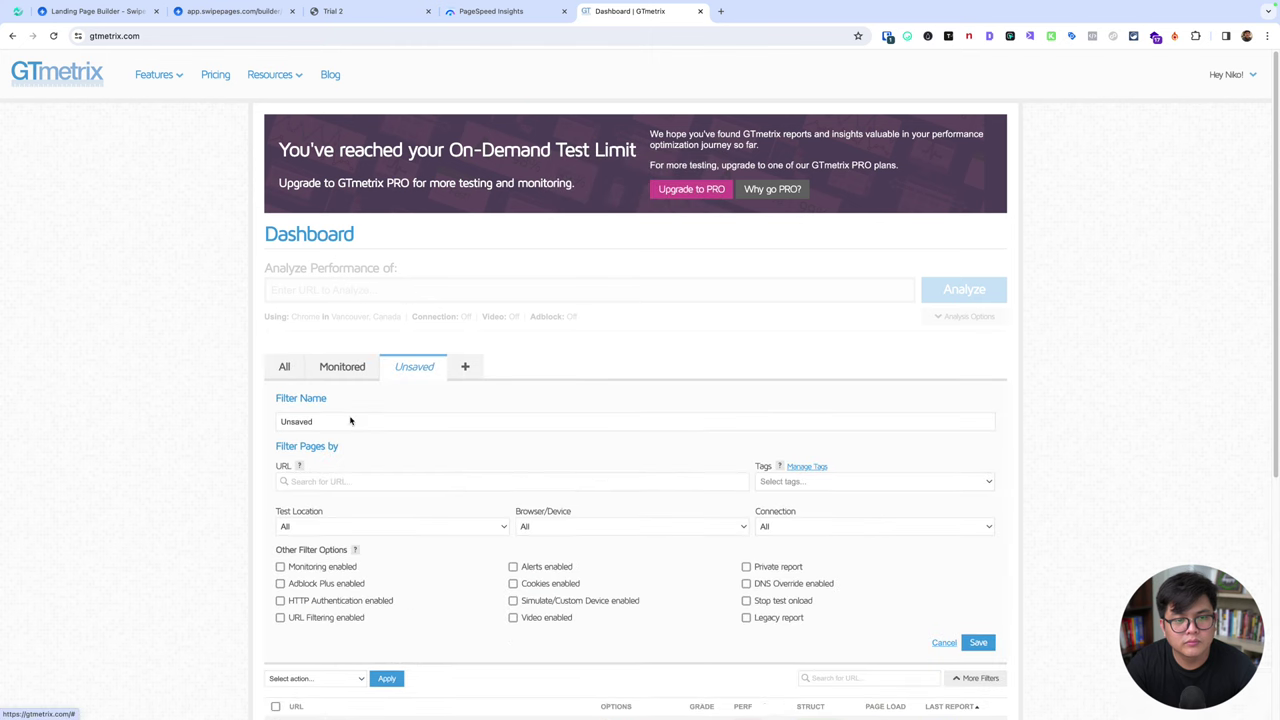
left_click(284, 368)
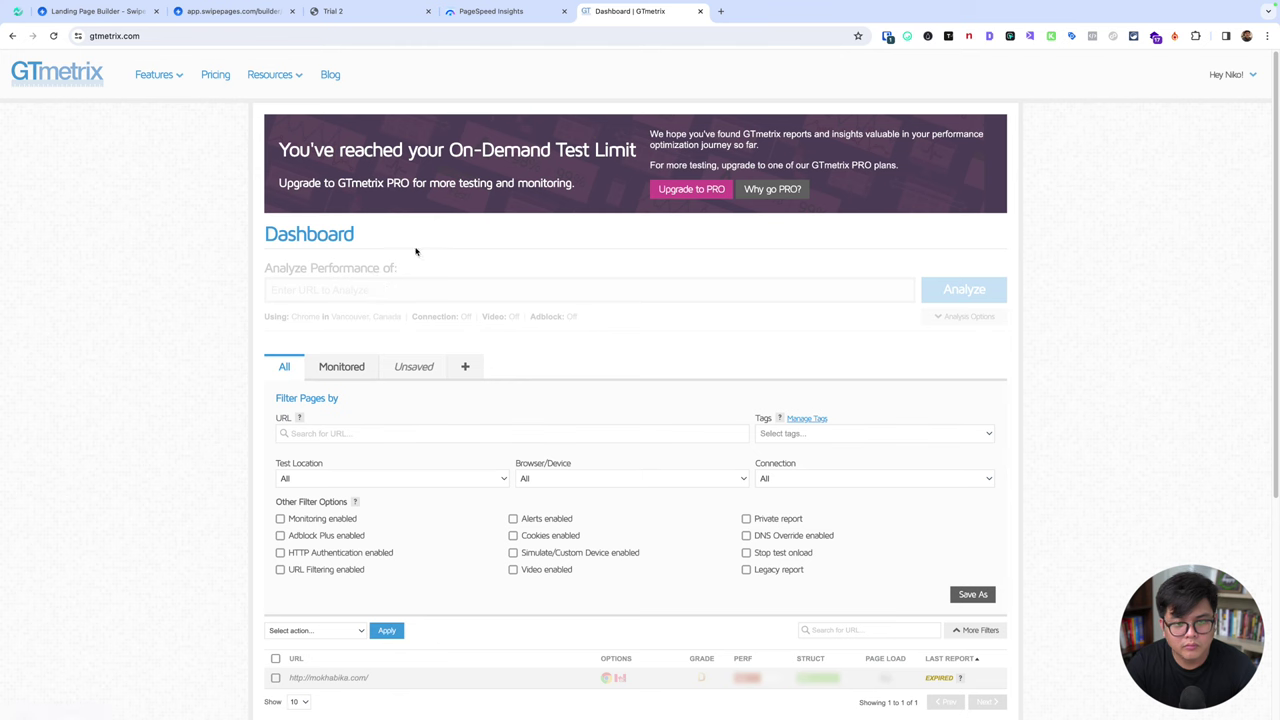
left_click(334, 434)
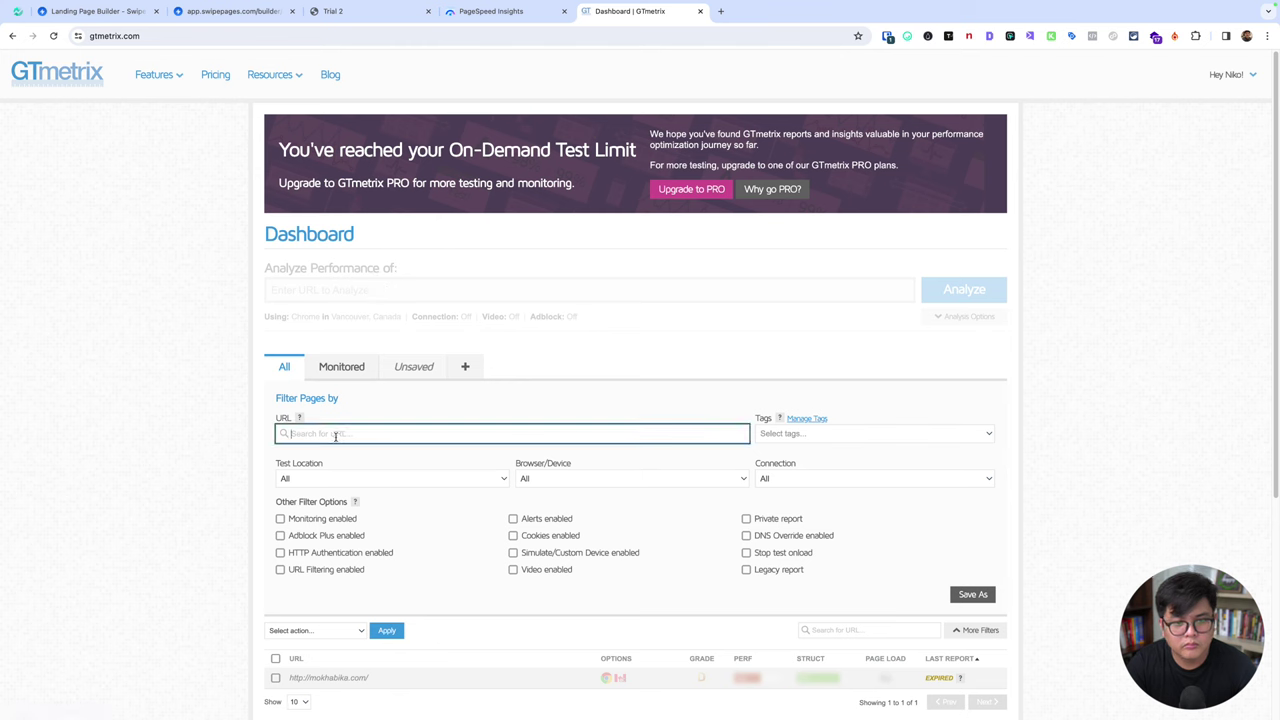
type("https://8gafalbipj7u.swipepages.net/tr2")
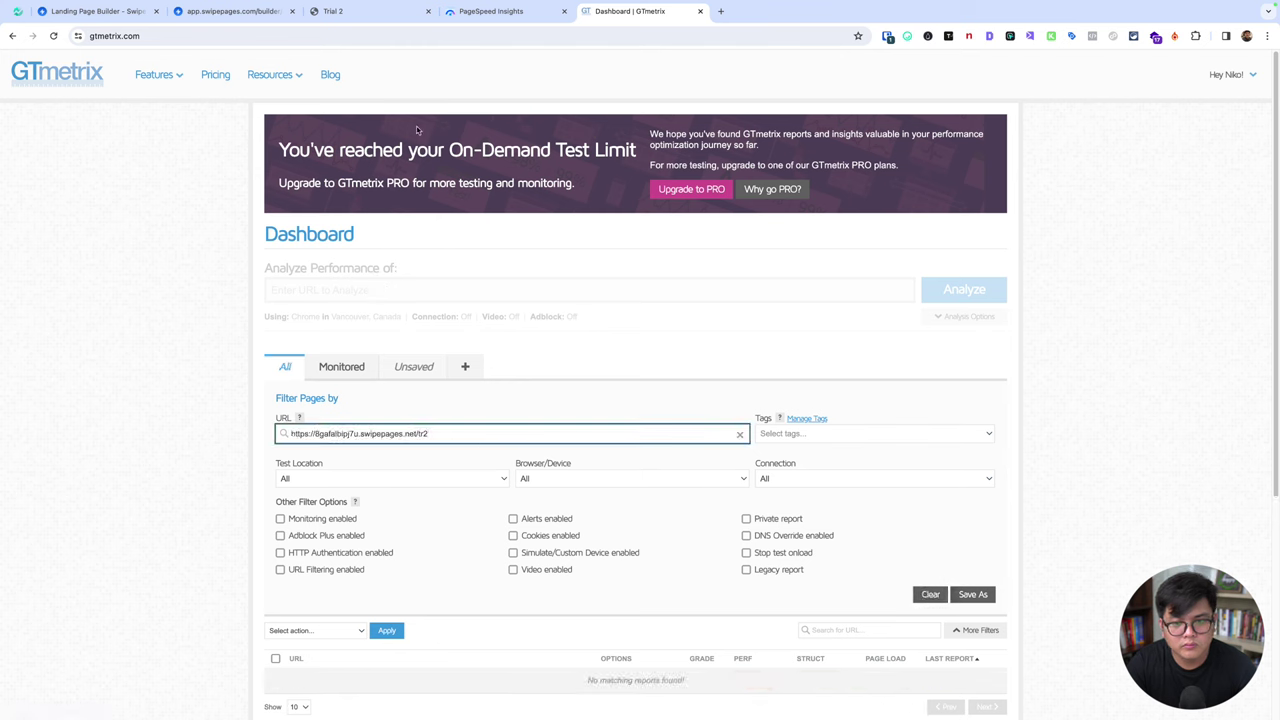
- Reload the GTmetrix dashboard and check the reports list for the landing page
left_click(67, 76)
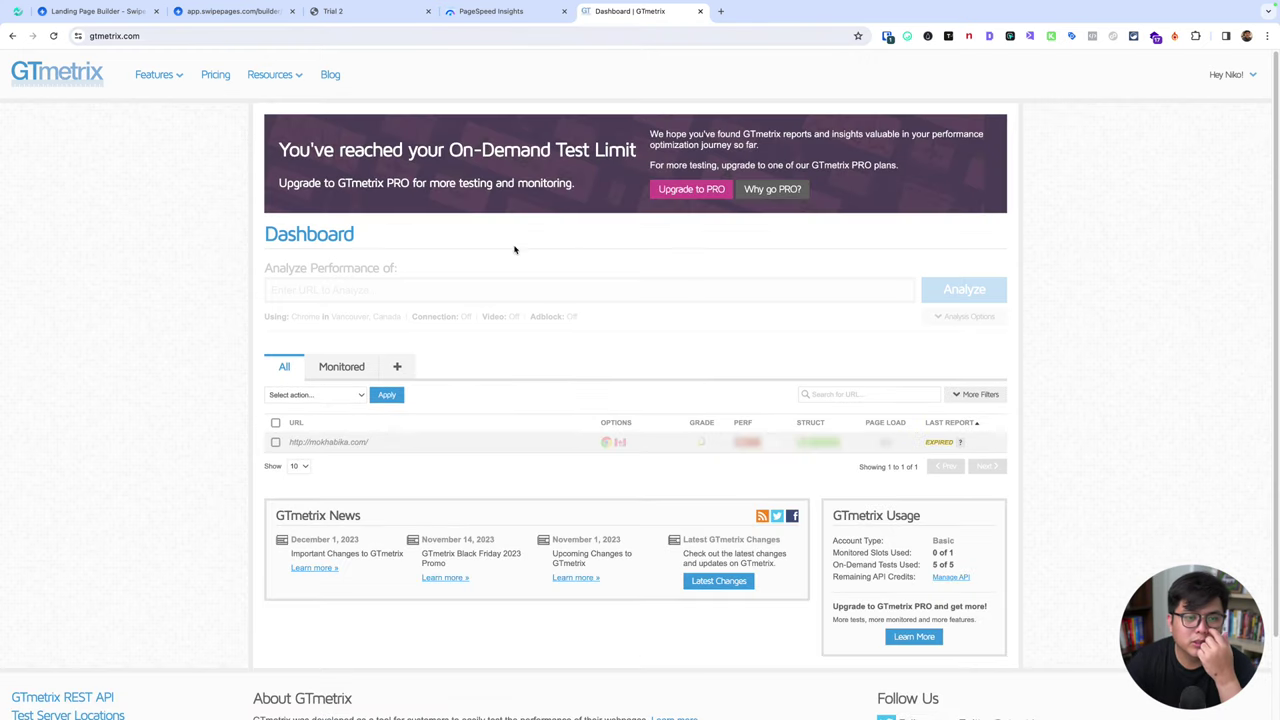
mouse_move(457, 283)
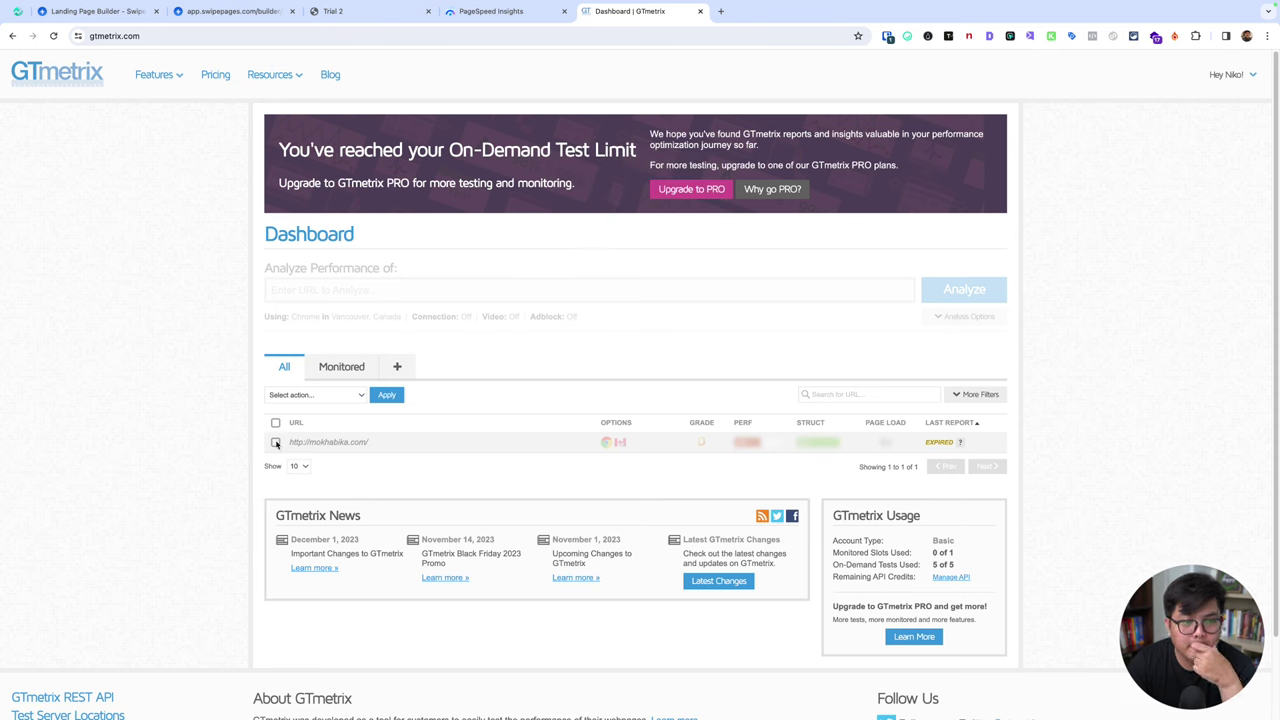
left_click(324, 395)
left_click(523, 400)
scroll(563, 423, "down", 2)
scroll(562, 427, "up", 2)
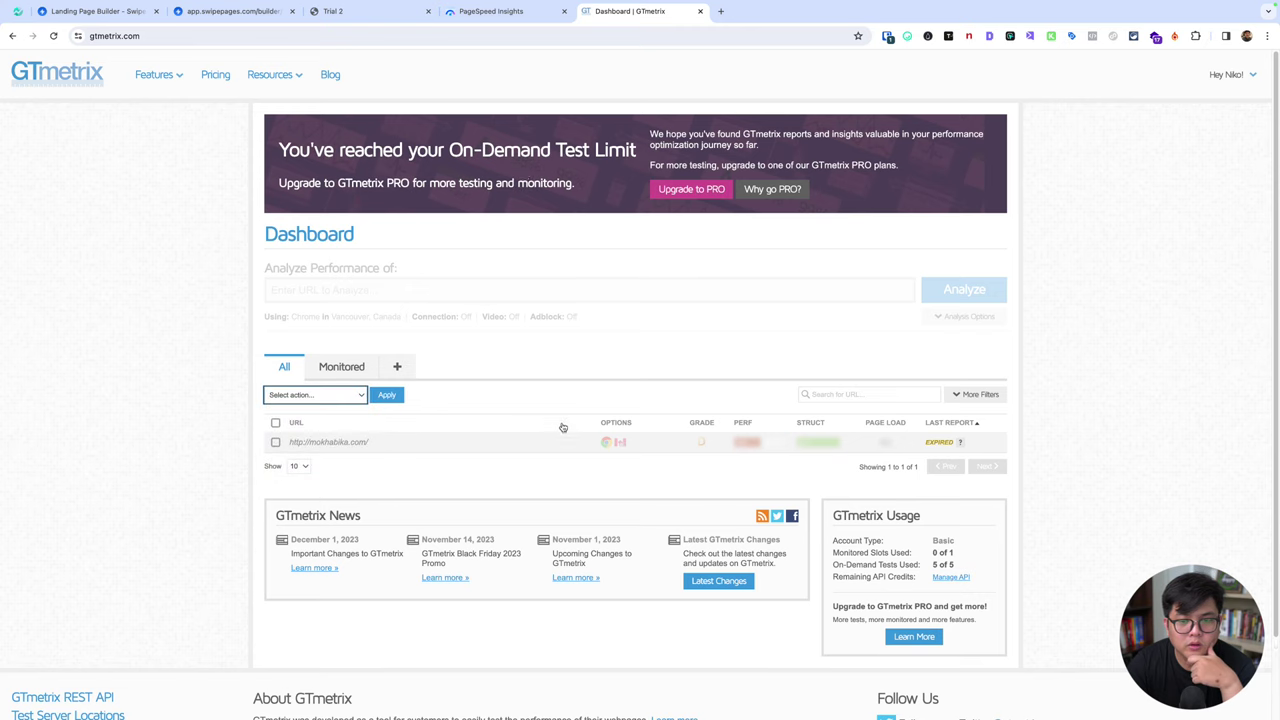
left_click(365, 36)
- Run a Pingdom Website Speed Test on the pasted swipepages.net URL
type("pin")
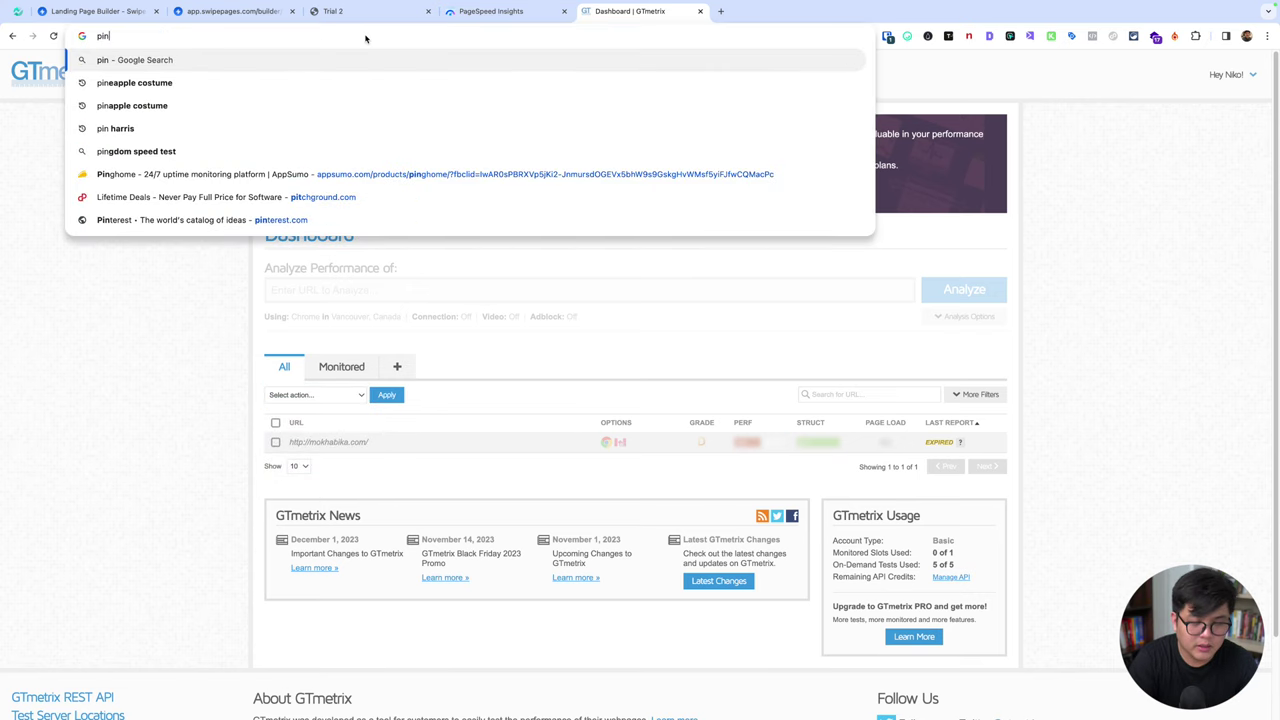
type("gdom")
key("Up")
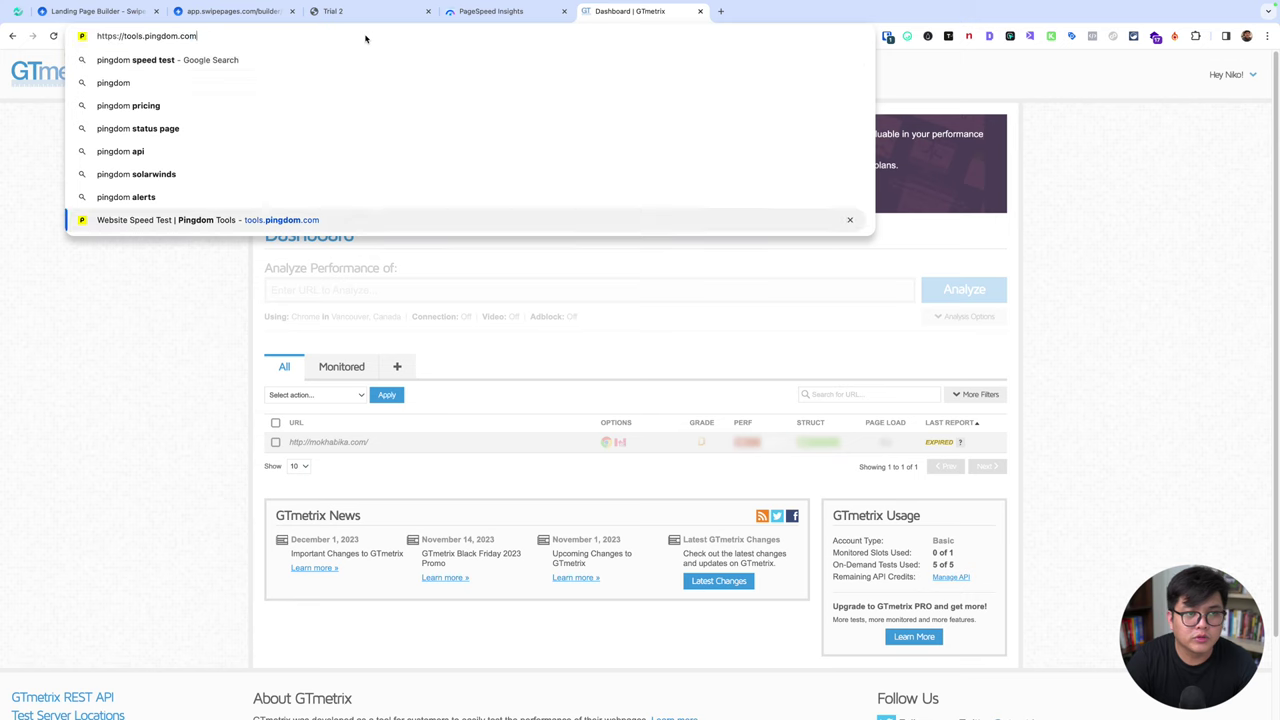
key("Return")
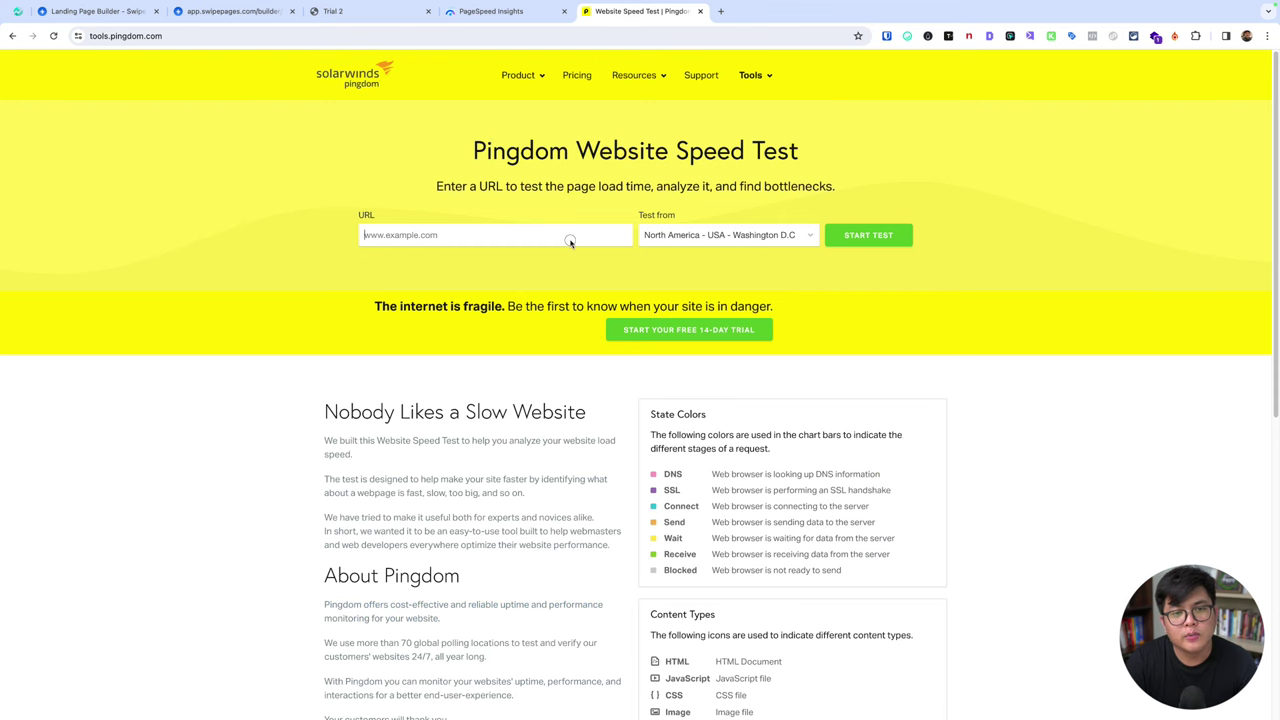
left_click(573, 239)
type("https://8gafalbipj7u.swipepages.net/tr2")
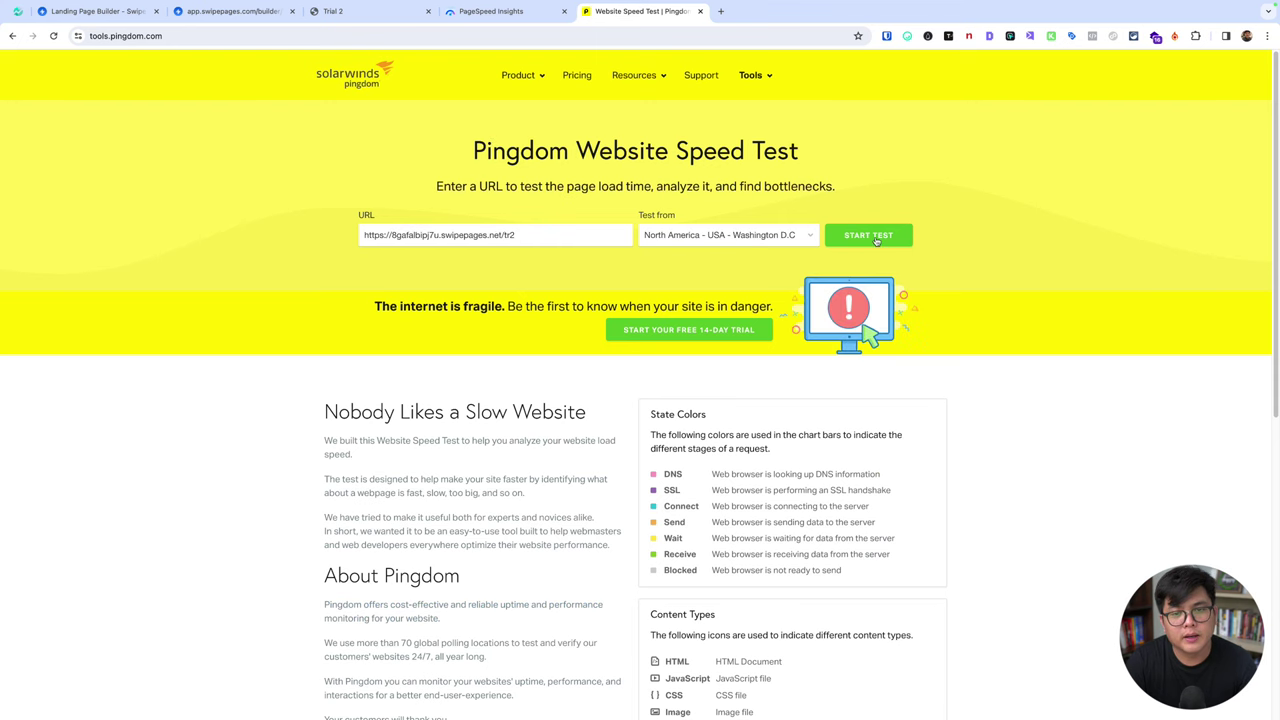
left_click(880, 237)
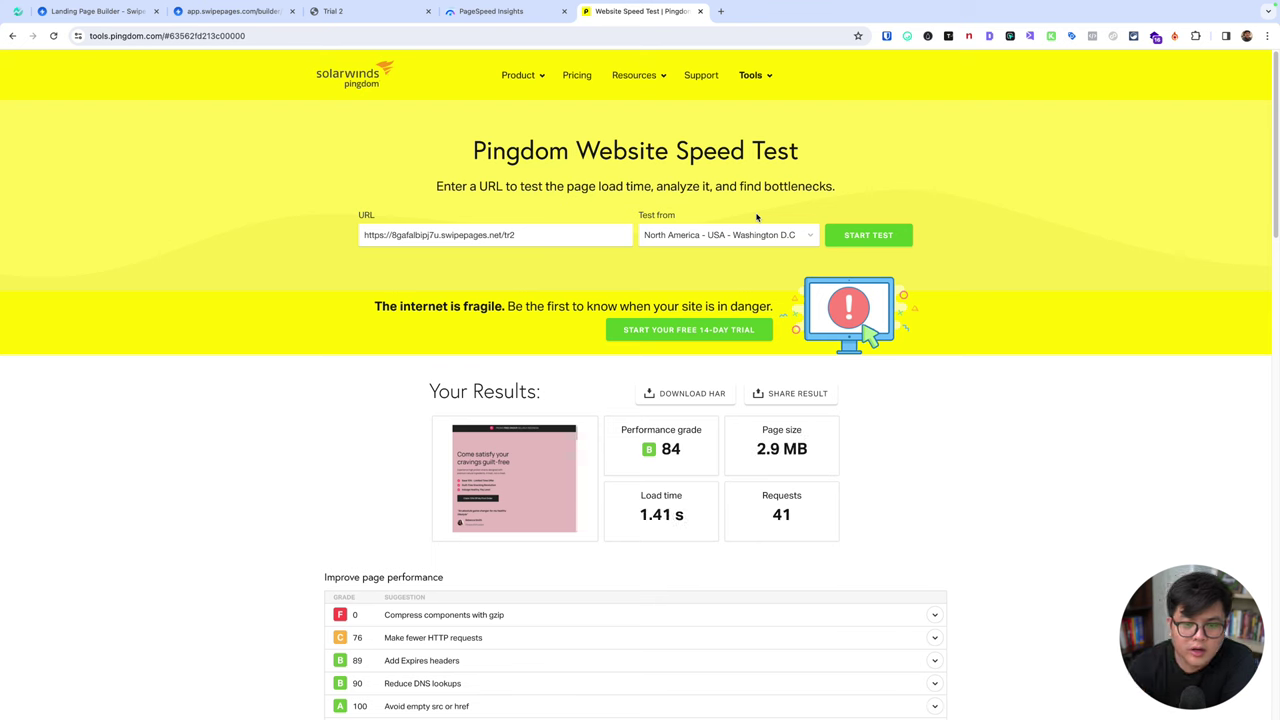
- Highlight Pingdom's 1.41 s load time and 2.9 MB page size results
mouse_move(639, 516)
left_mouse_down()
mouse_move(672, 518)
mouse_move(640, 515)
left_mouse_up()
left_click(679, 515)
left_click(640, 515)
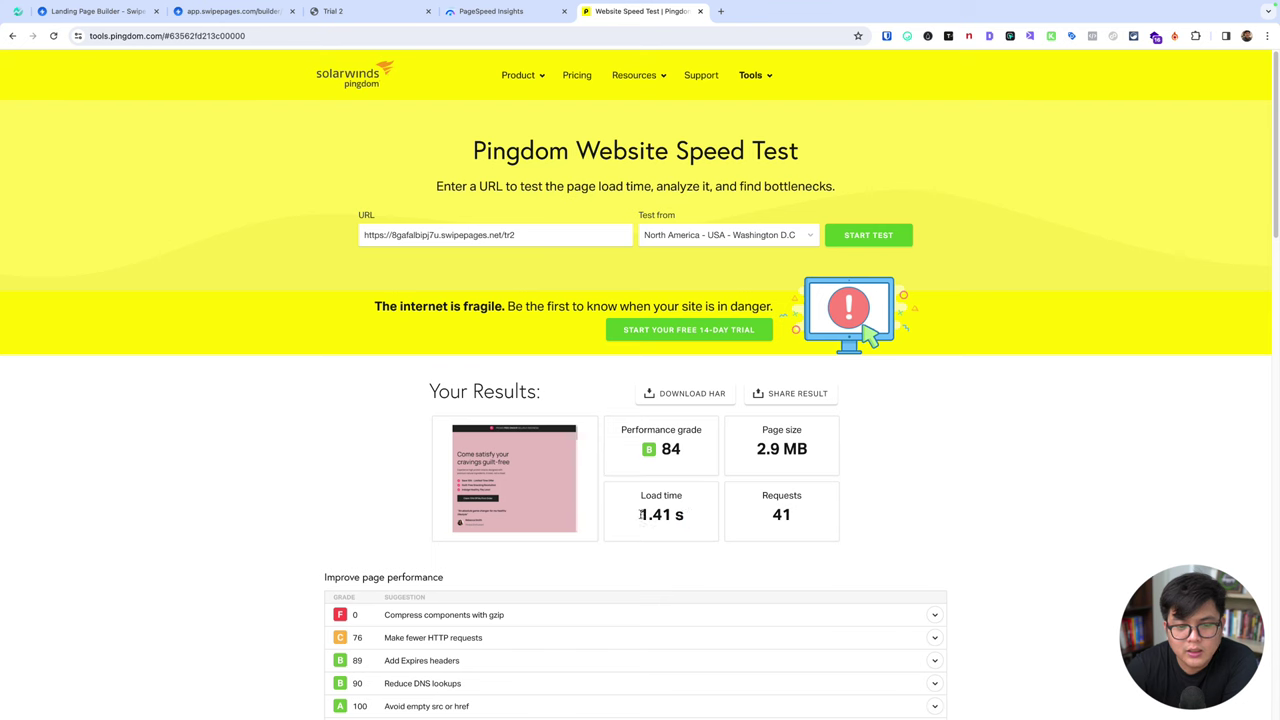
mouse_move(754, 459)
left_mouse_down()
mouse_move(819, 453)
mouse_move(808, 450)
left_mouse_up()
left_click(819, 453)
left_click(806, 449)
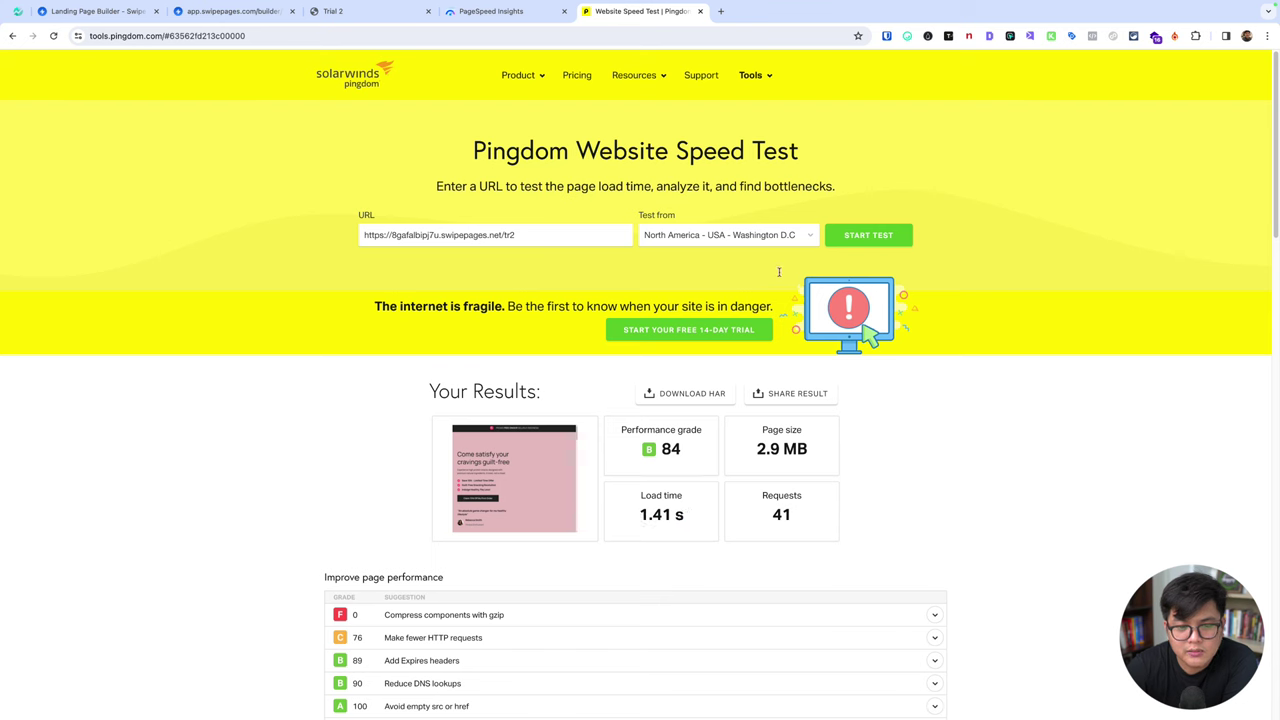
scroll(880, 455, "down", 3)
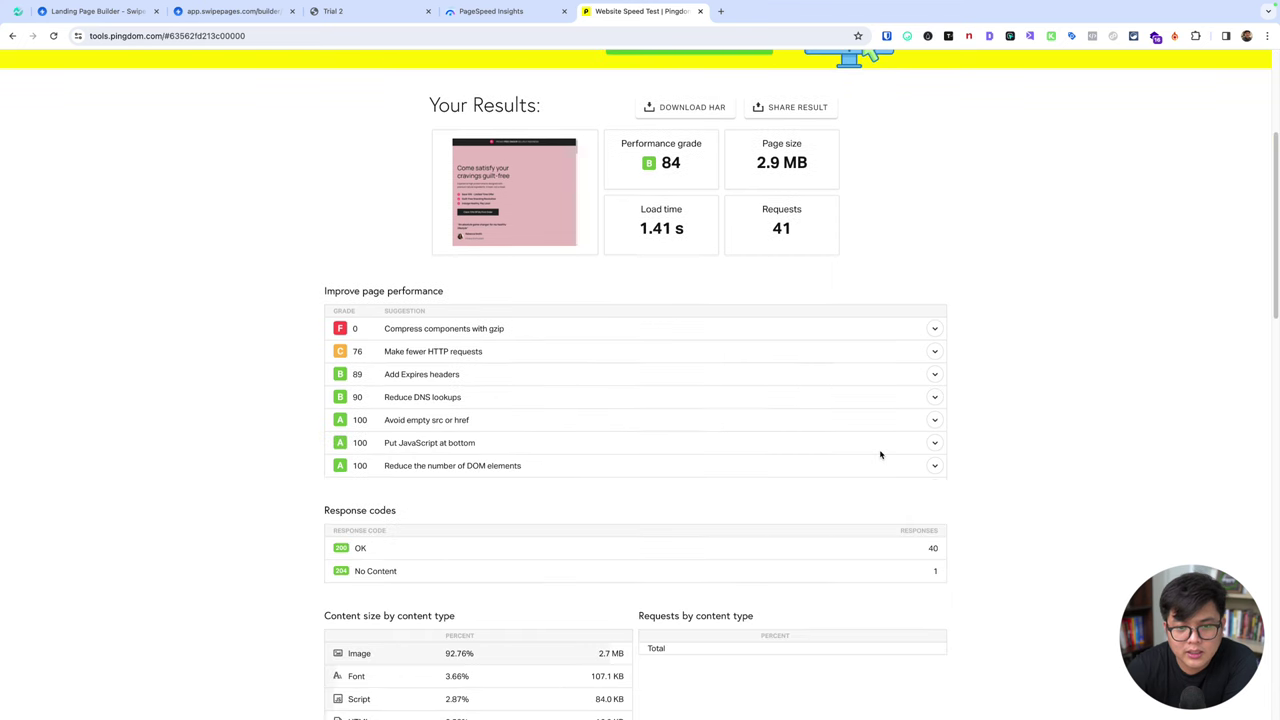
scroll(739, 400, "up", 3)
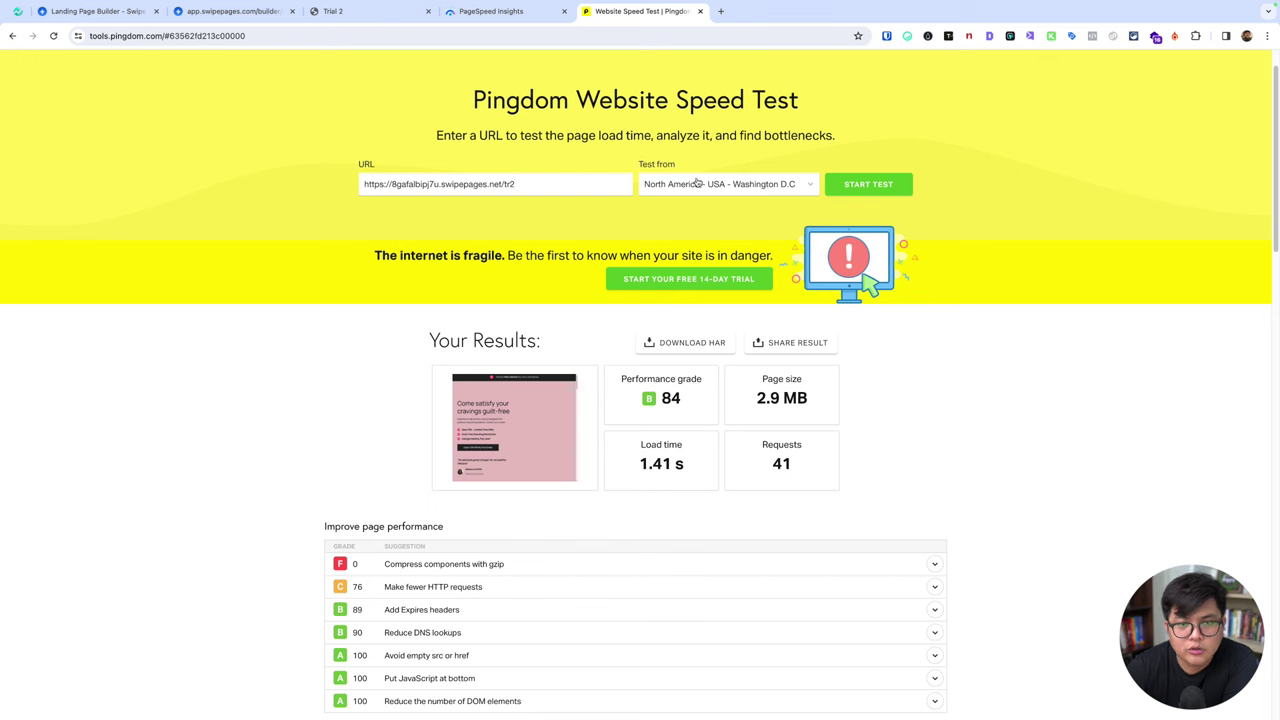
- View Pingdom's test locations, then highlight PageSpeed Insights' 3.8 s First Contentful Paint
left_click(52, 35)
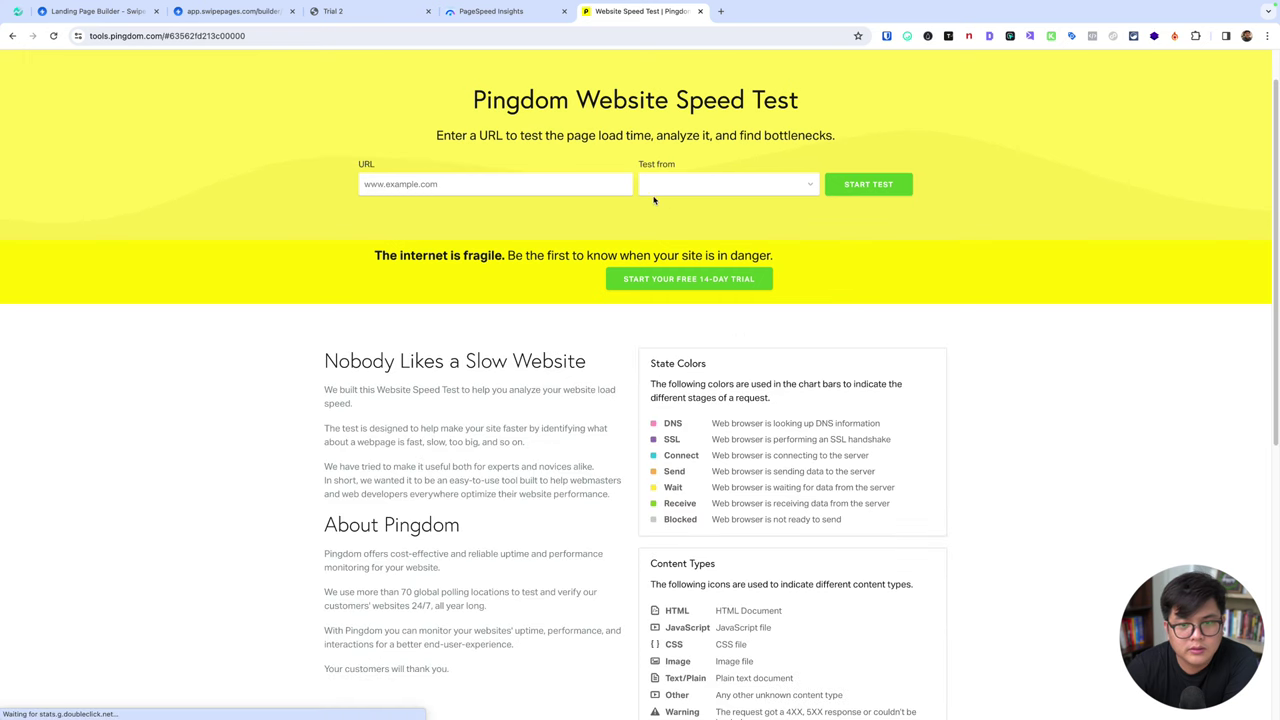
left_click(731, 186)
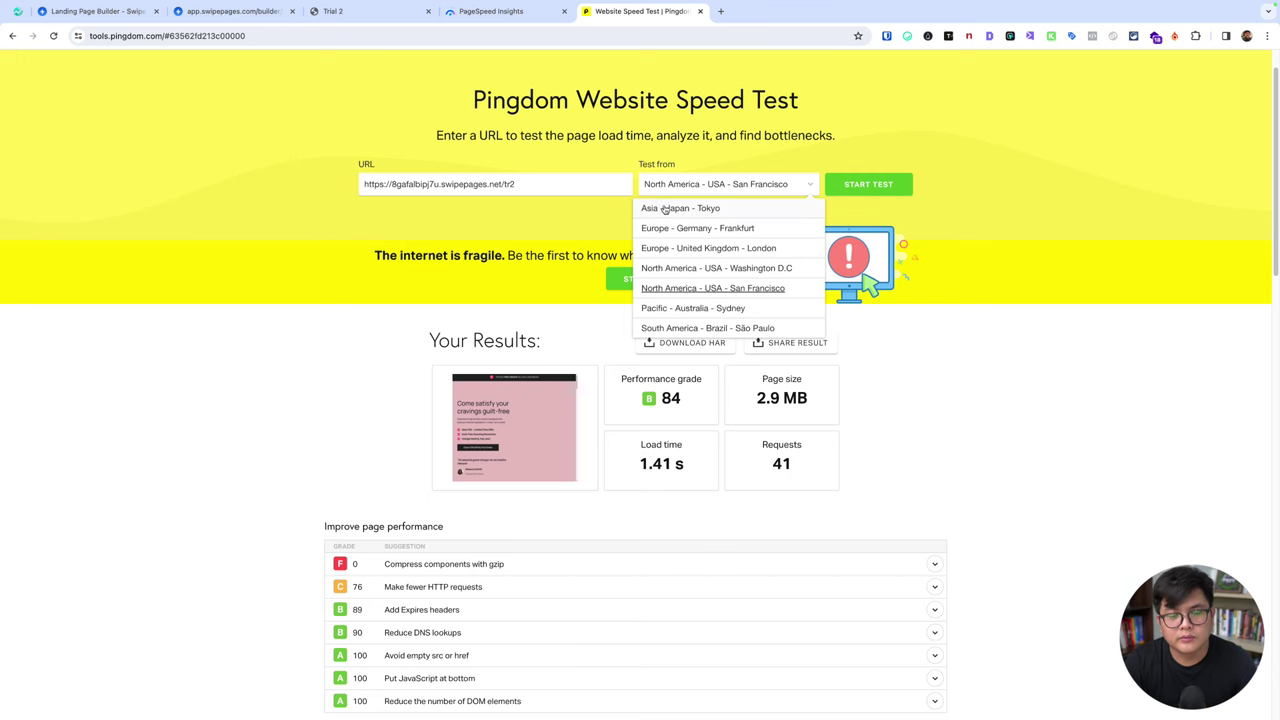
left_click(490, 12)
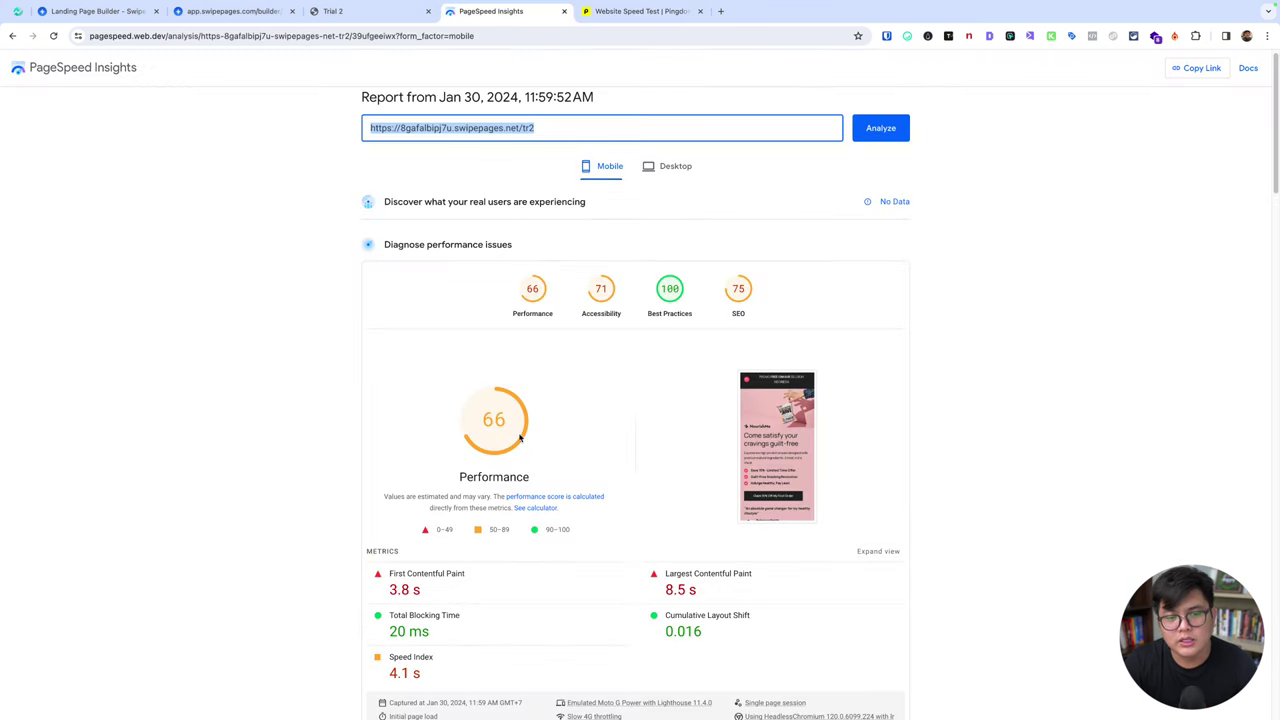
left_click_drag(388, 597, 460, 590)
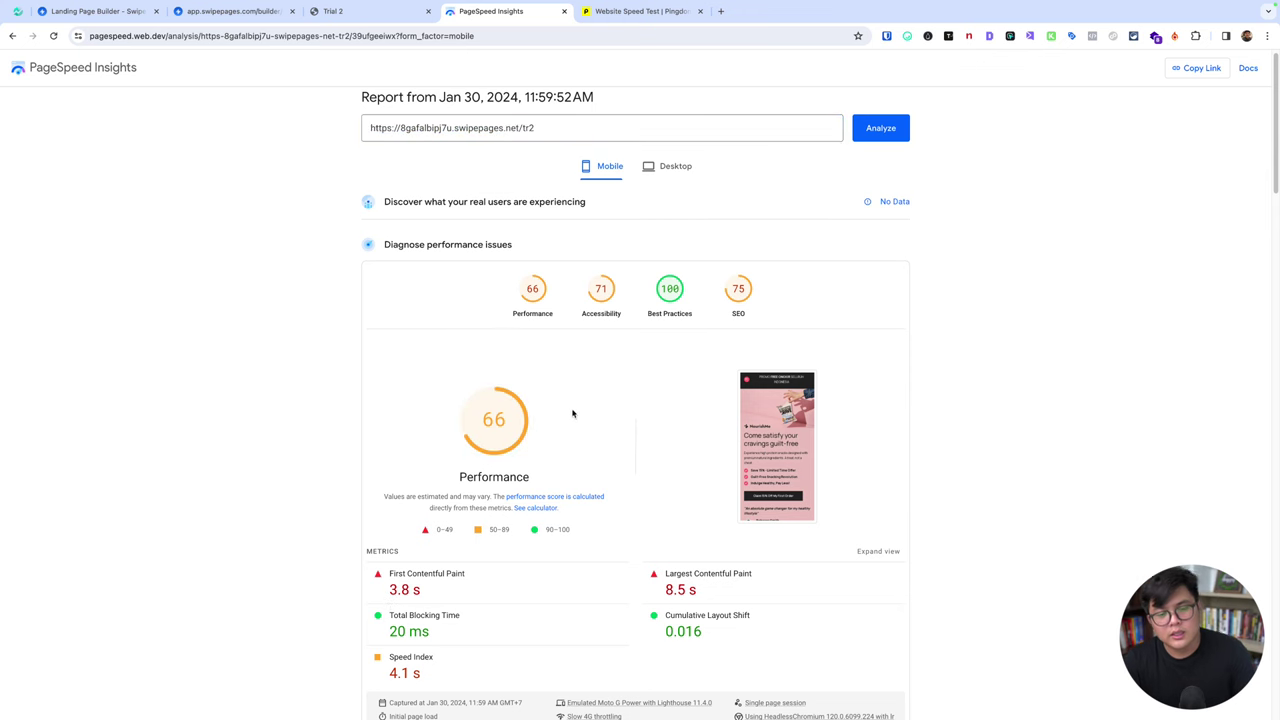
scroll(573, 413, "down", 2)
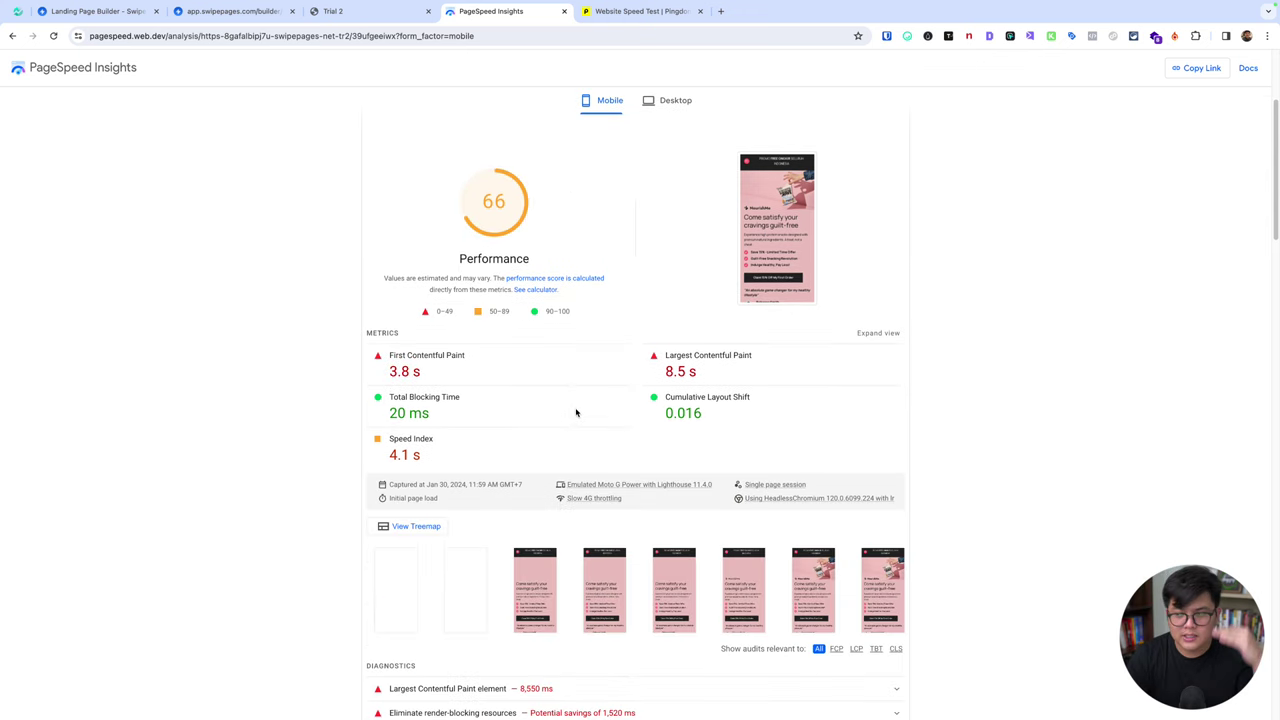
- Switch to the live NourishMe landing page and scroll through its sections
left_click(341, 14)
scroll(711, 279, "down", 5)
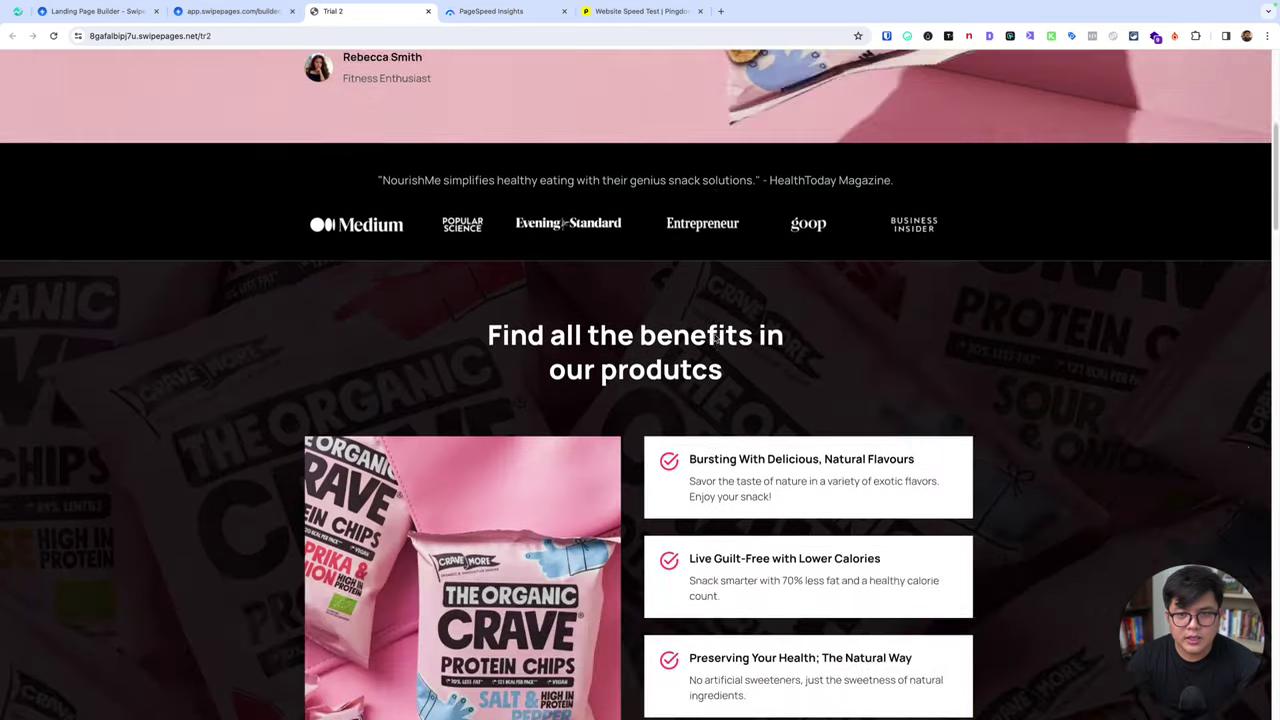
scroll(720, 230, "down", 6)
scroll(739, 140, "down", 4)
scroll(701, 334, "up", 5)
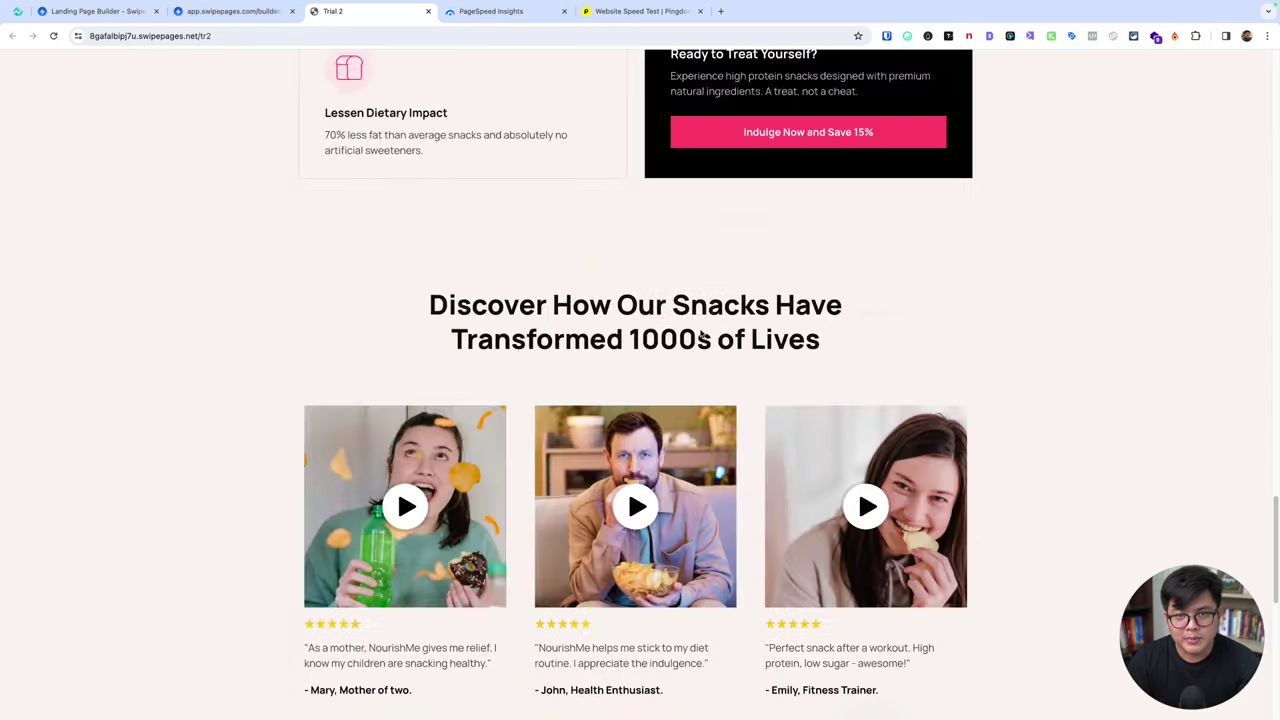
scroll(701, 334, "up", 5)
- Reload the landing page twice with Cmd+R and scroll down through it
key("super+r")
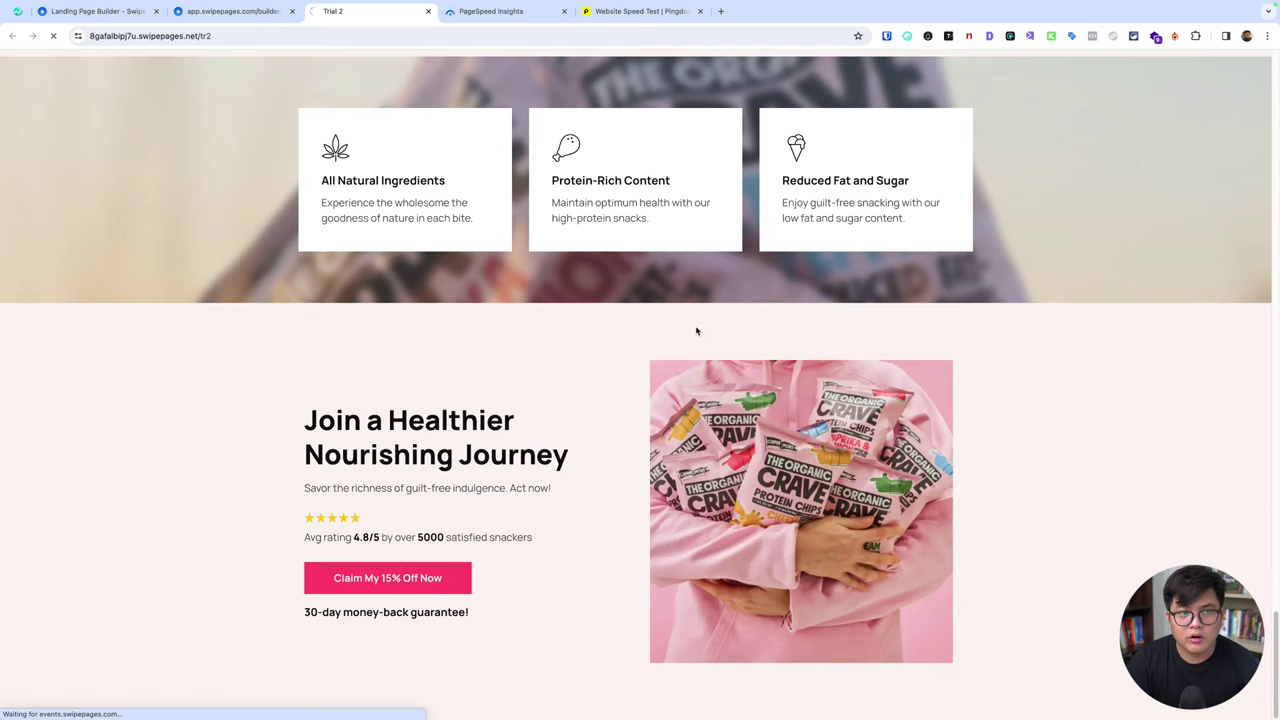
scroll(697, 331, "up", 5)
scroll(697, 331, "up", 10)
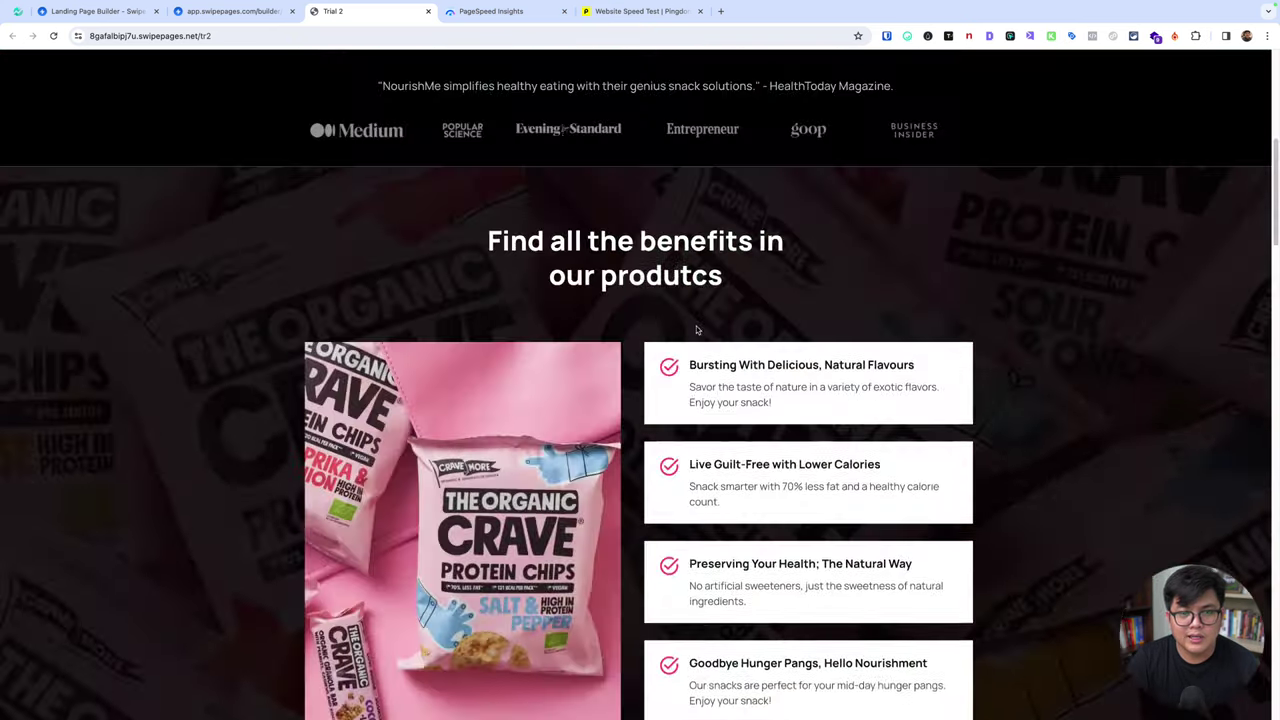
key("super+r")
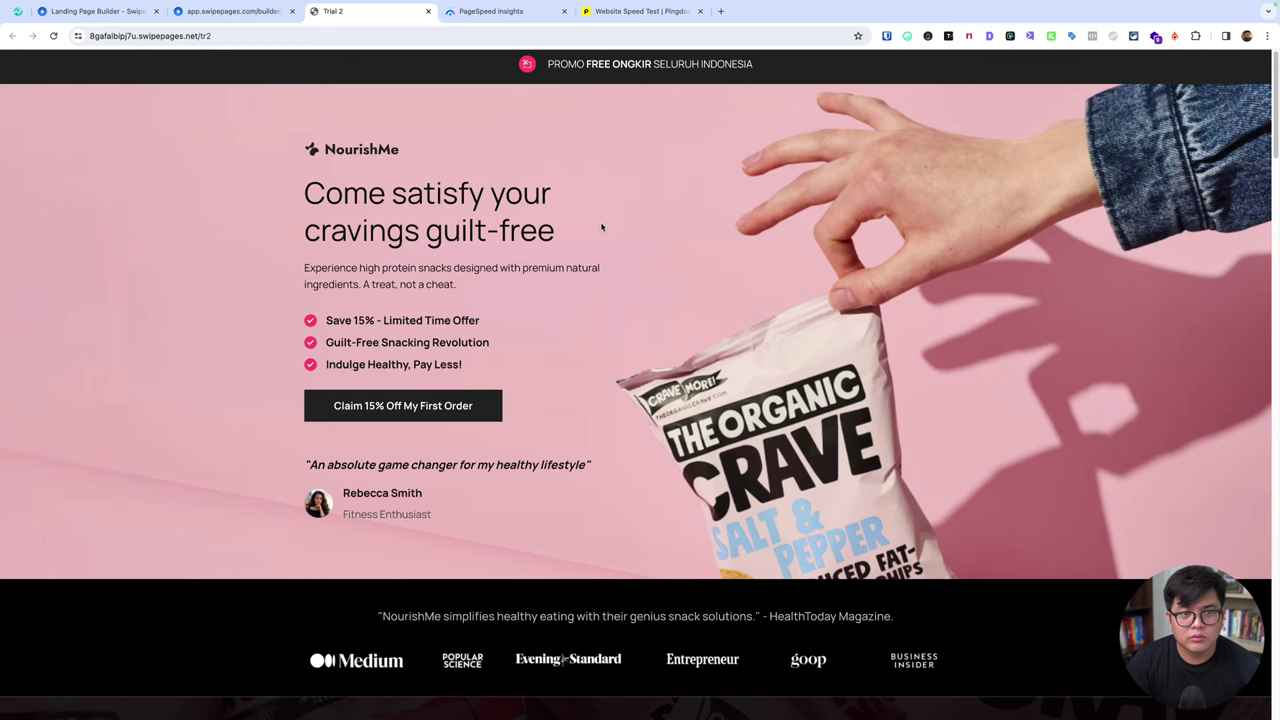
scroll(705, 341, "down", 3)
scroll(705, 341, "down", 3)
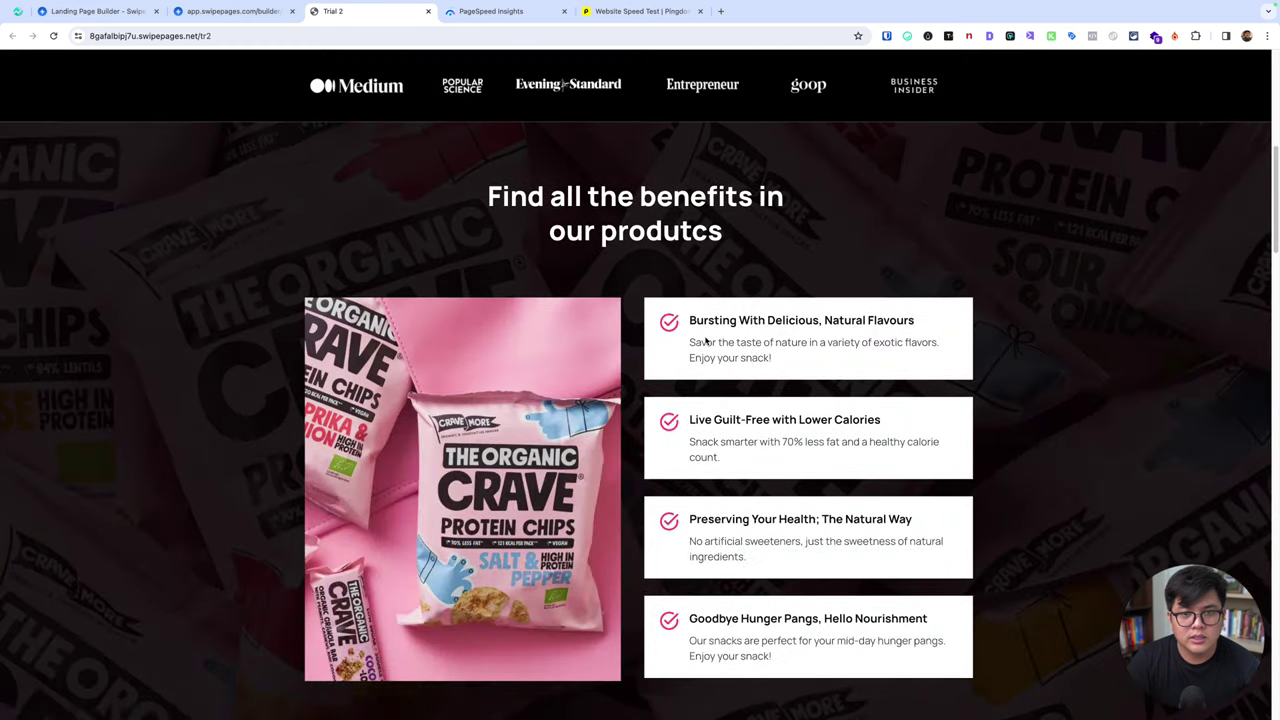
scroll(705, 341, "down", 3)
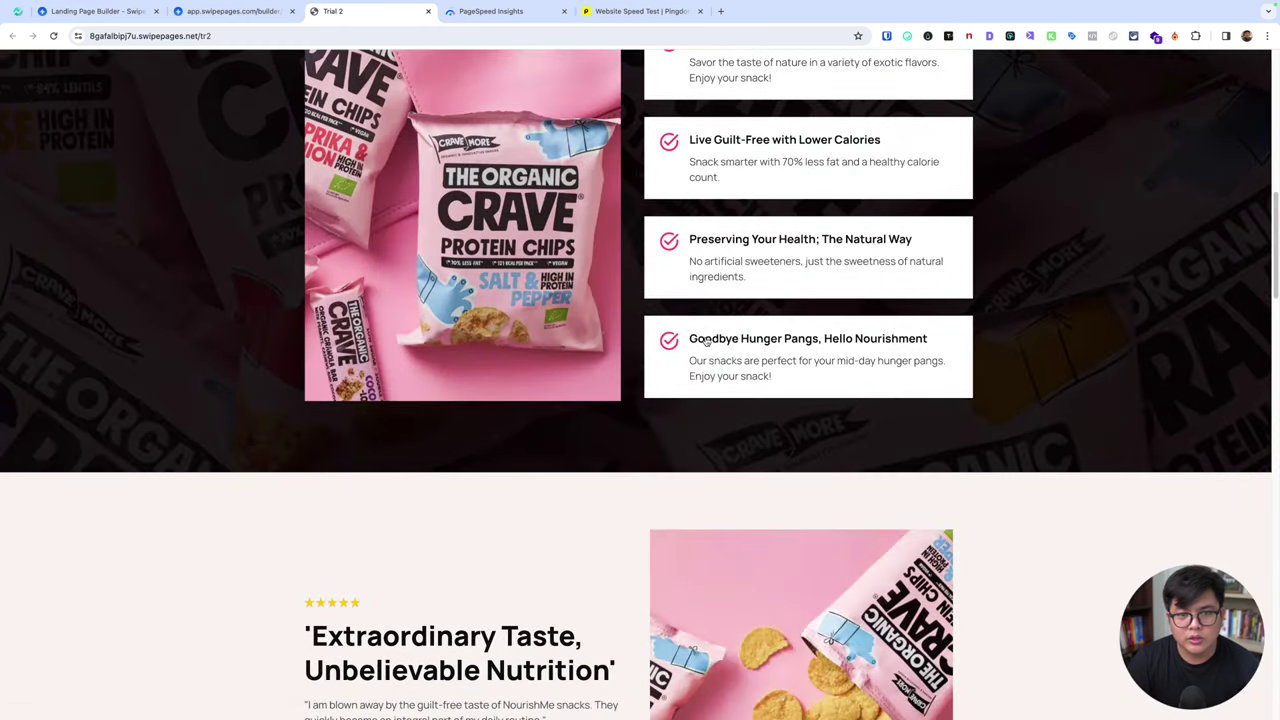
scroll(705, 341, "down", 3)
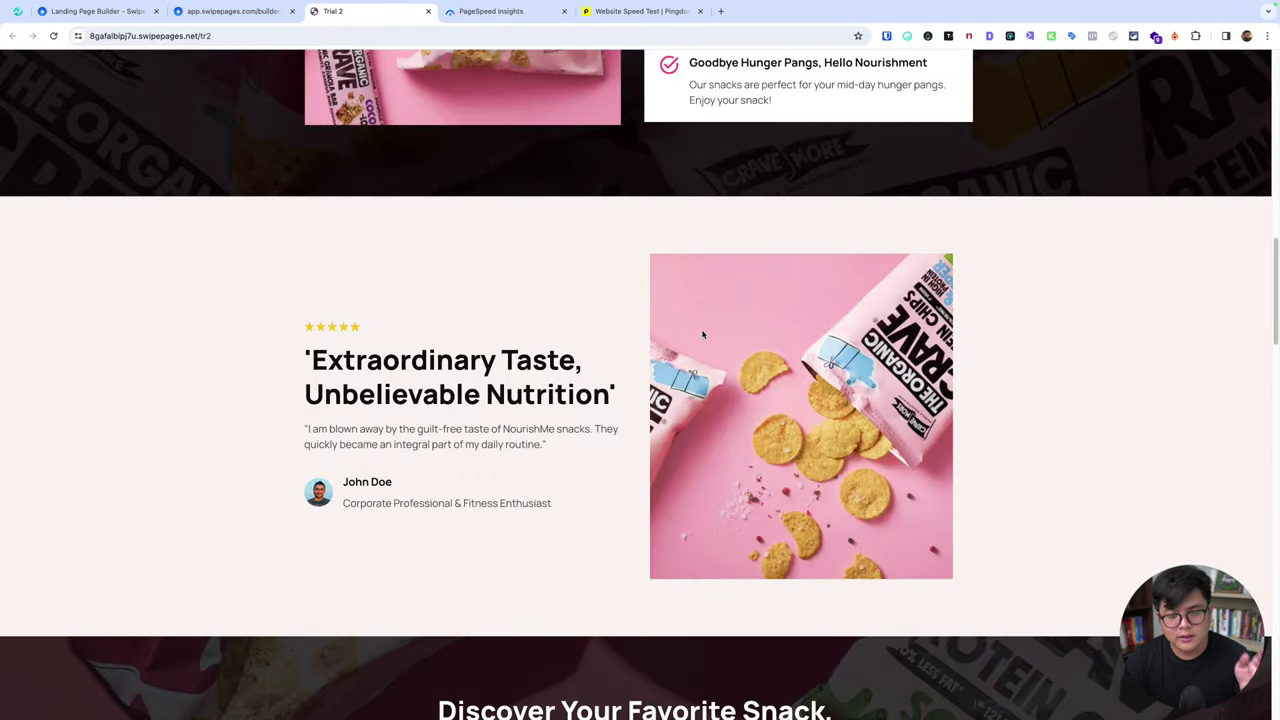
left_click(1267, 36)
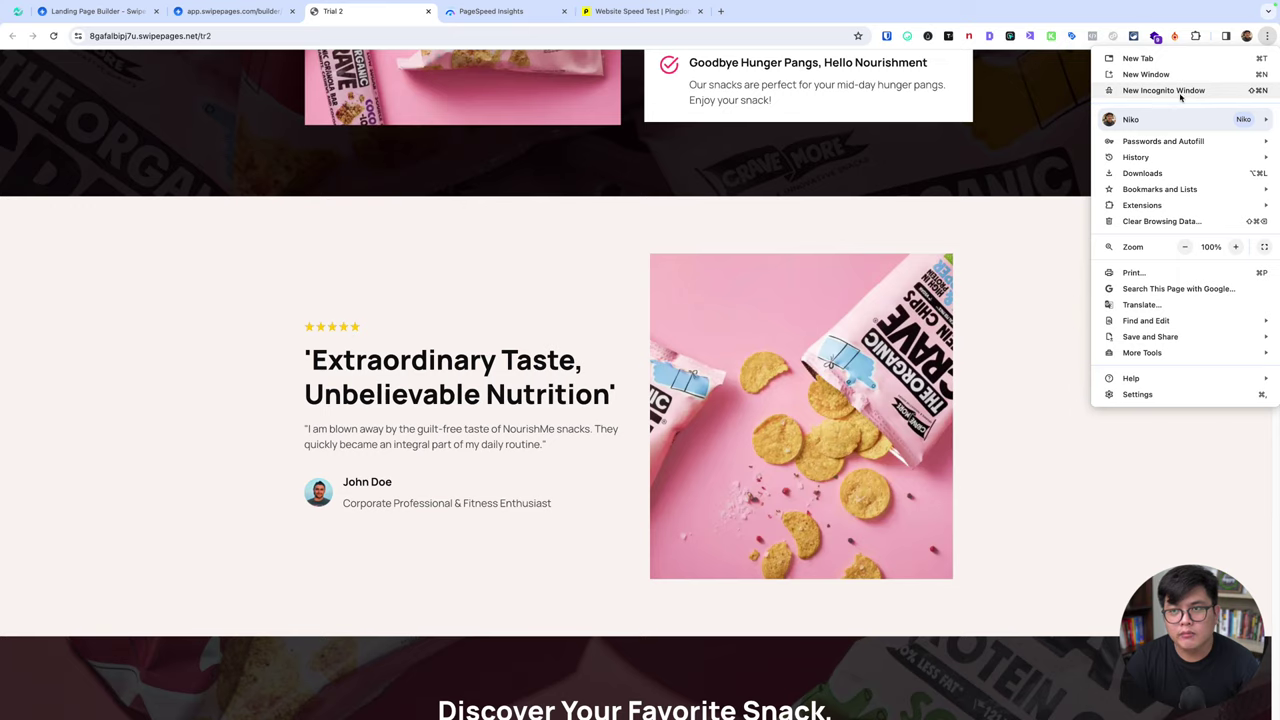
left_click(1230, 88)
type("https://8gafalbipj7u.swipepages.net/tr2")
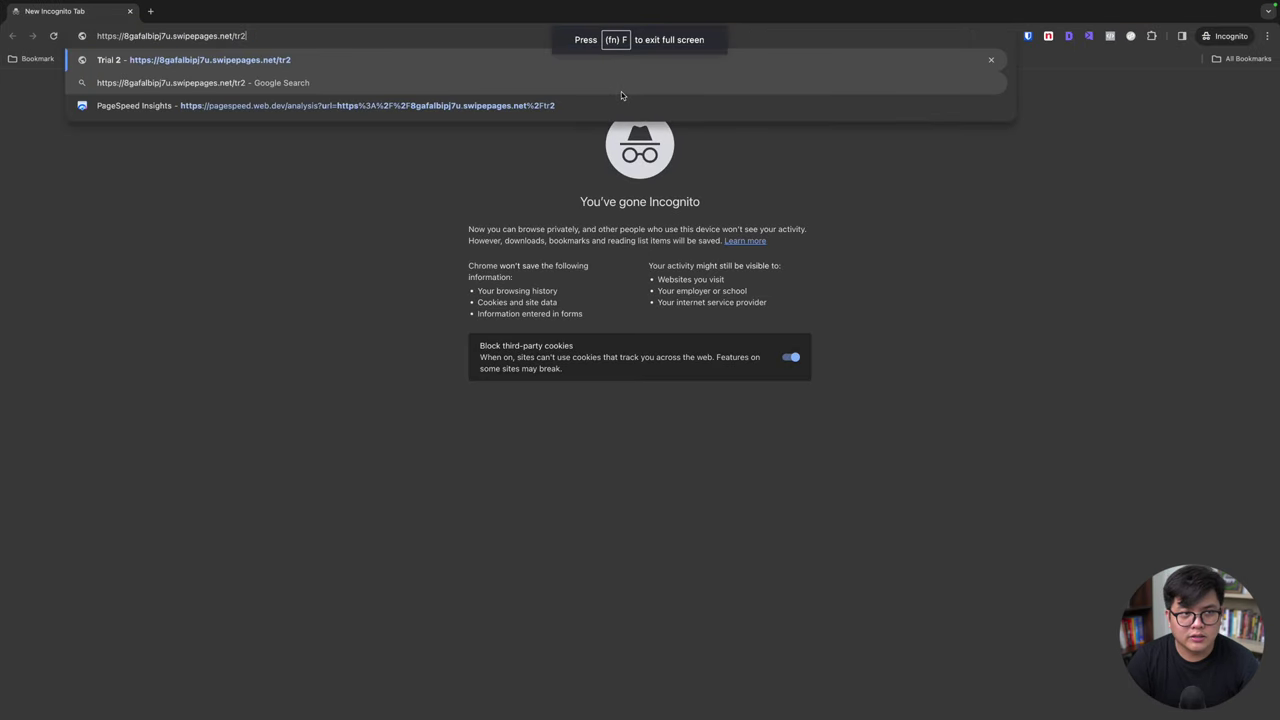
key("Return")
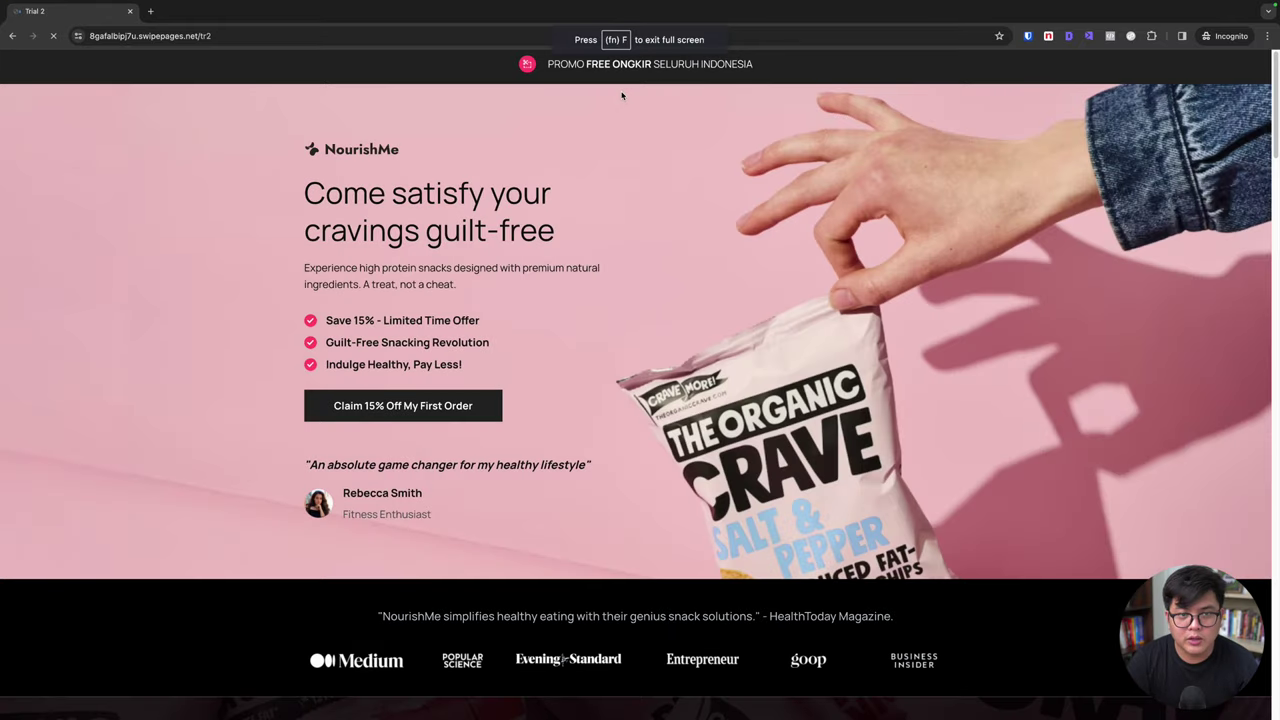
right_click(648, 164)
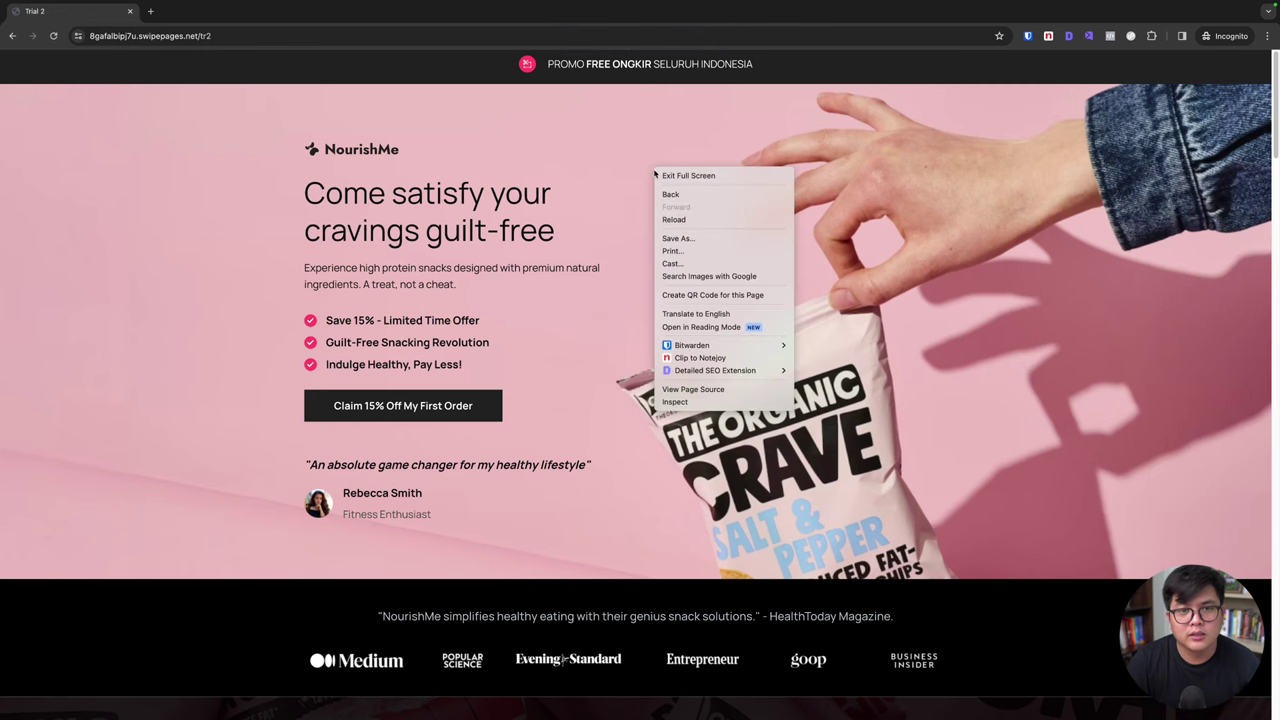
left_click(728, 400)
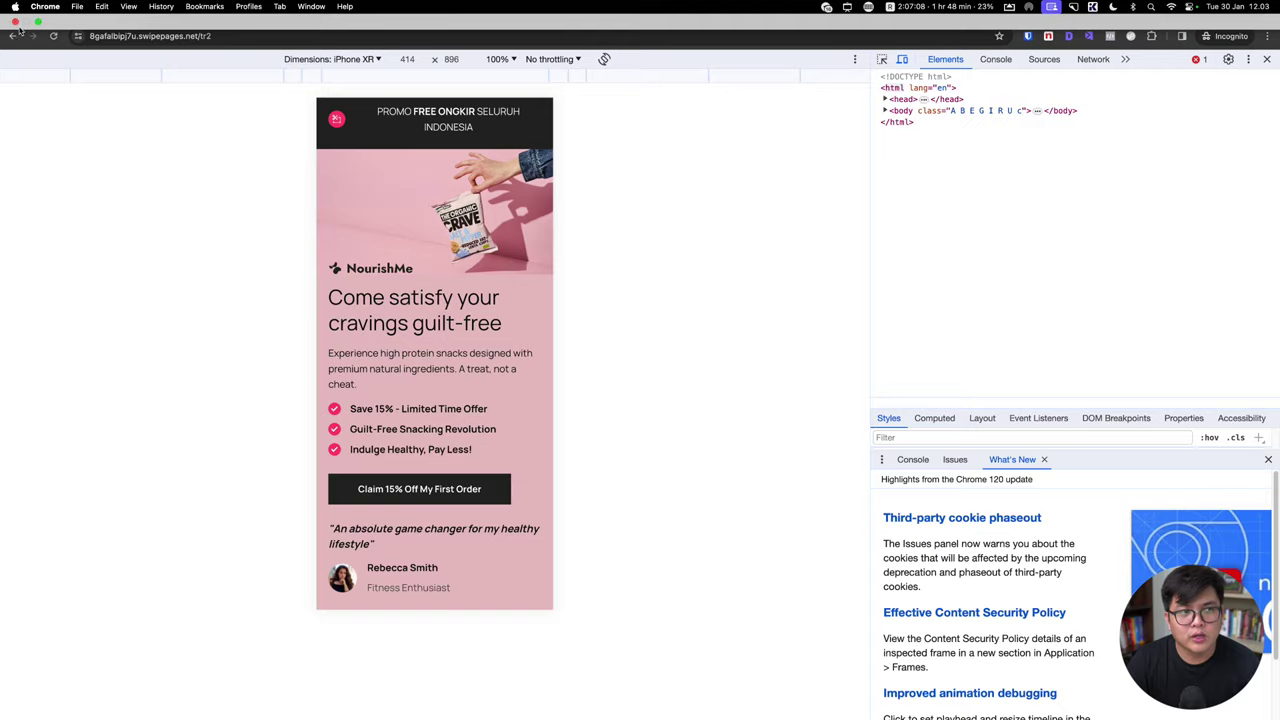
- Close the incognito window and return to the Swipe Pages builder
left_click(15, 22)
left_click(630, 14)
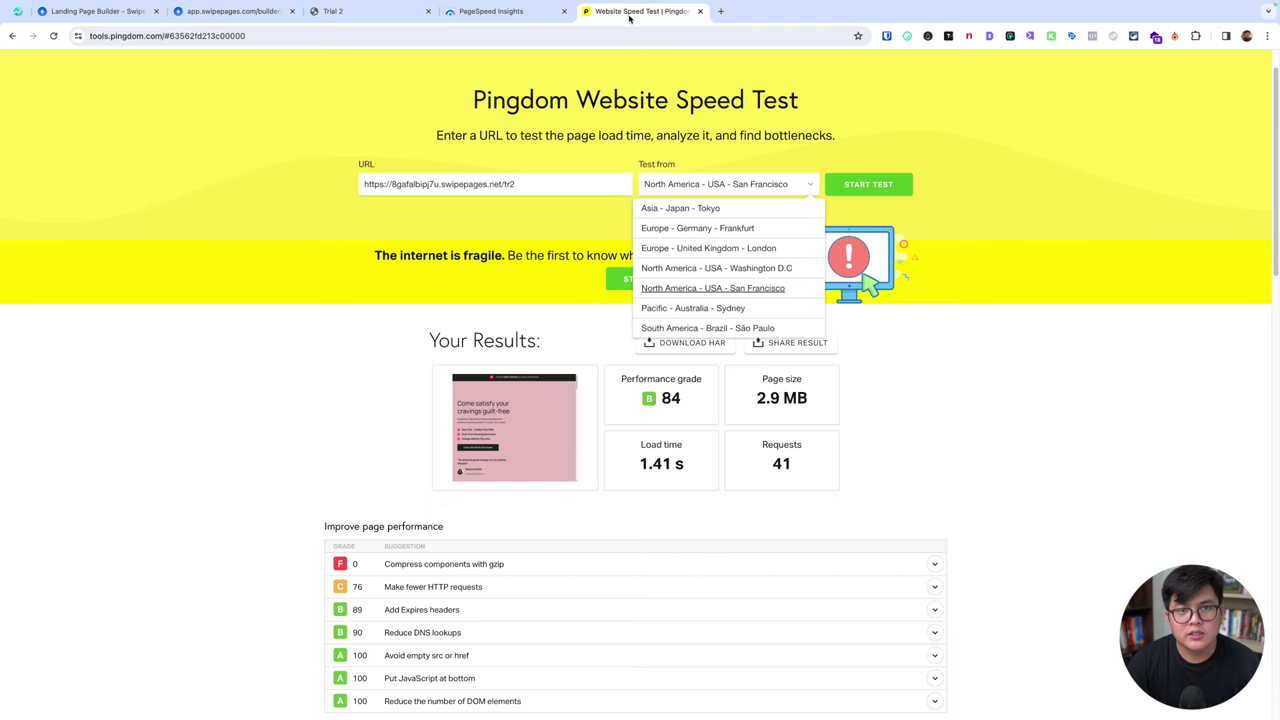
left_click(232, 12)
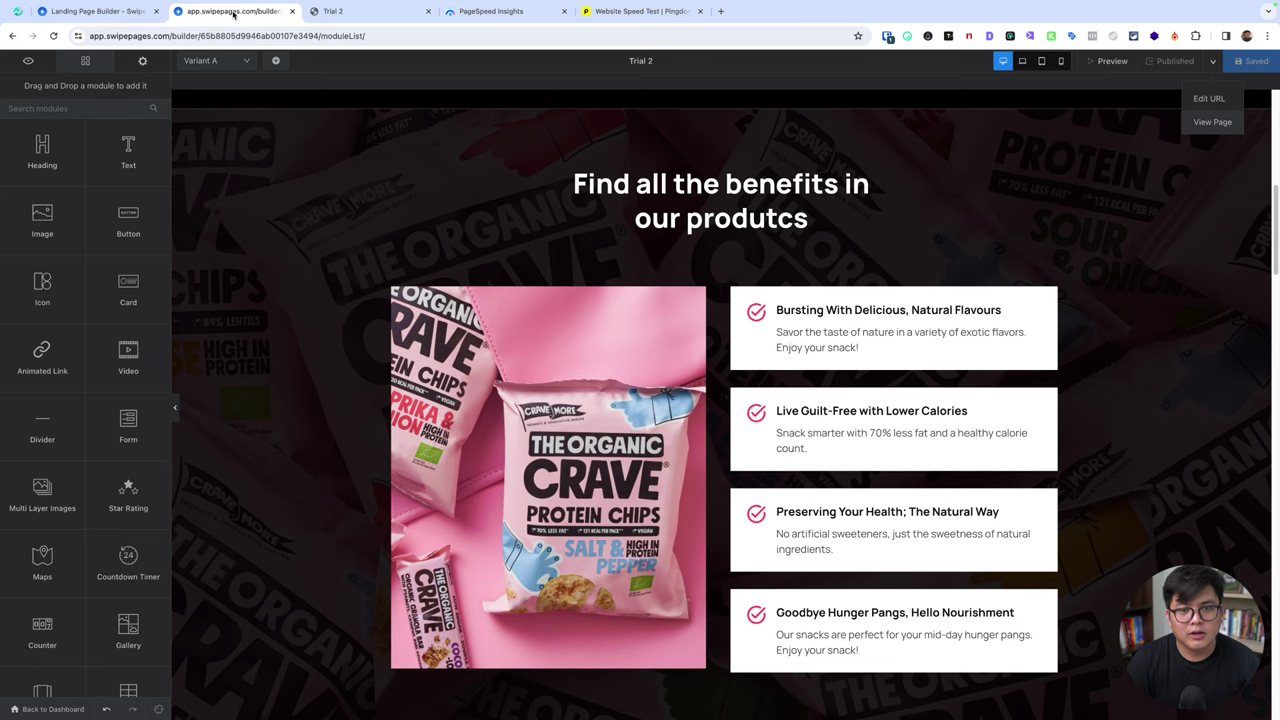